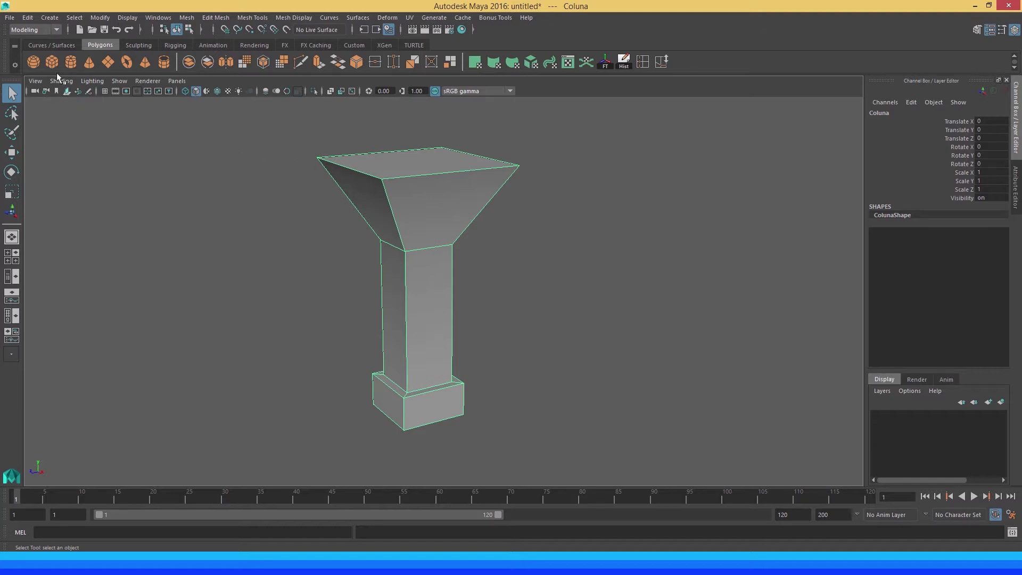
Set up an FBX export of the whole scene with the Autodesk Media & Entertainment preset
left_click(9, 18)
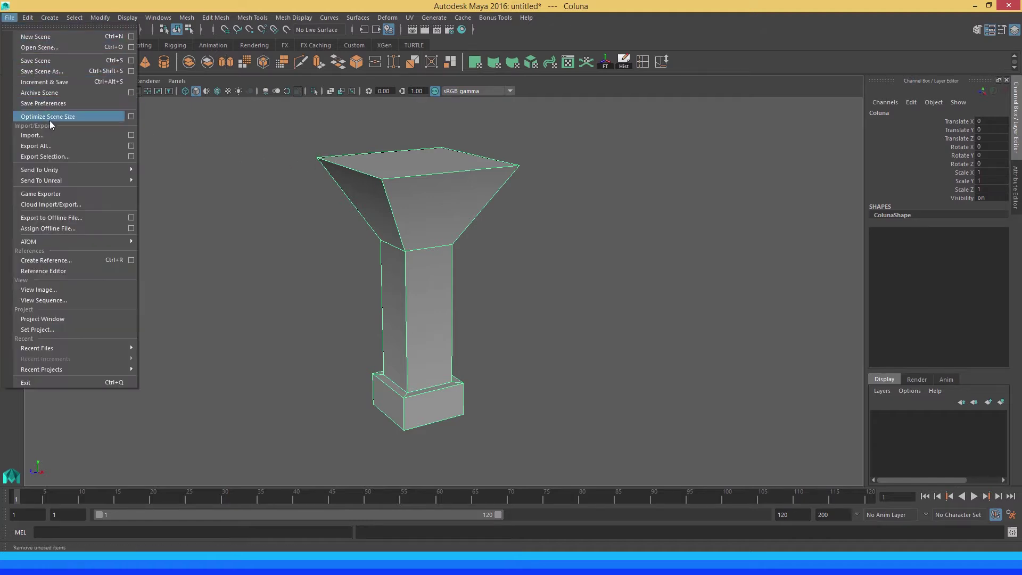
left_click(74, 144)
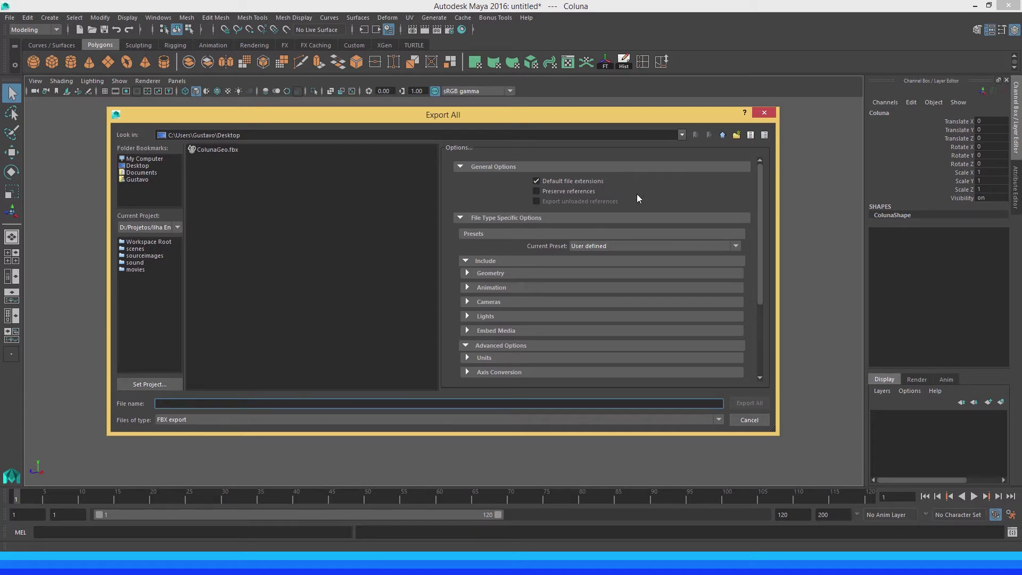
scroll(759, 226, "down", 1)
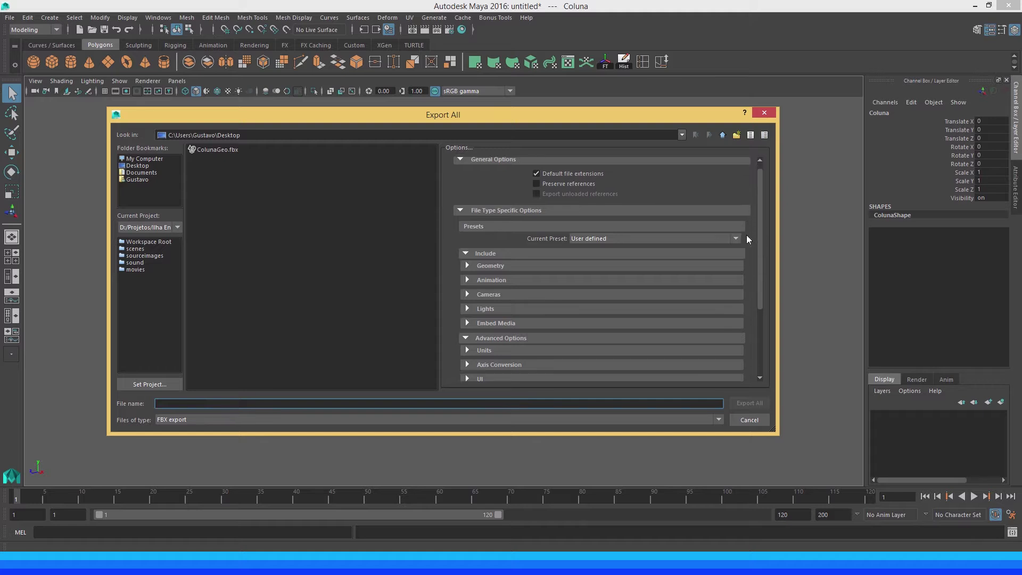
left_click(737, 238)
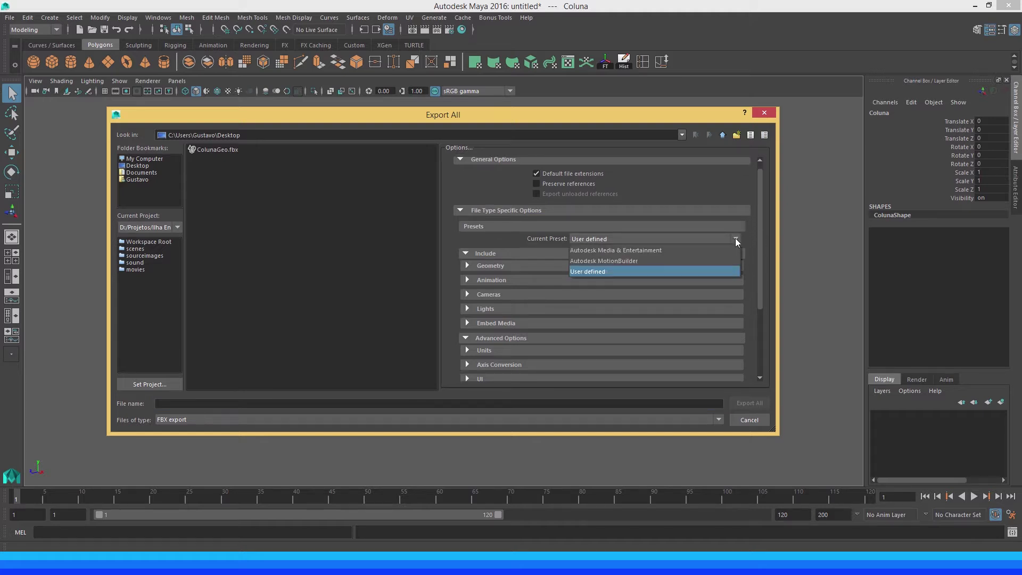
left_click(617, 251)
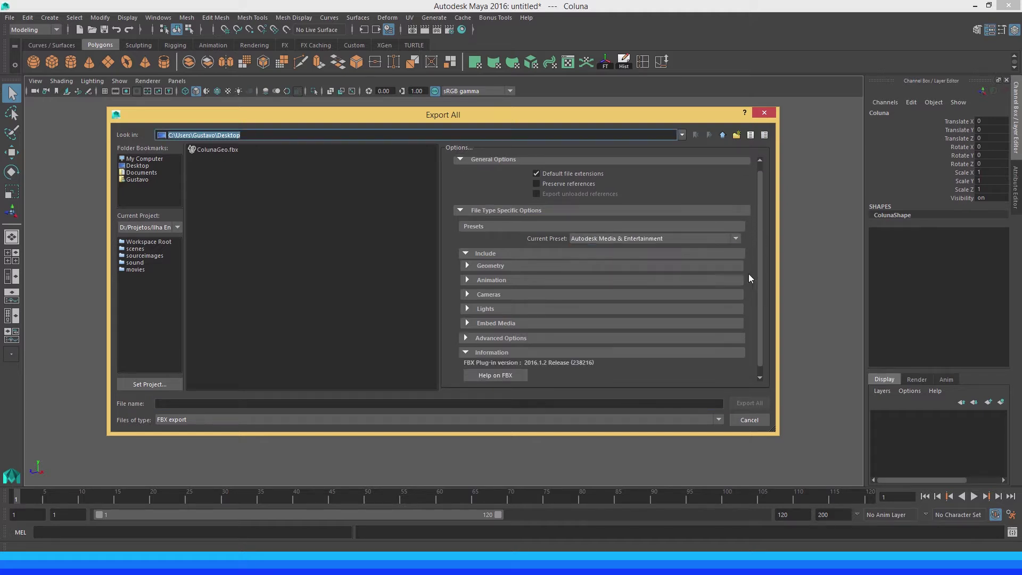
Set the FBX file format version to FBX 2012 in the advanced export options
scroll(760, 277, "down", 1)
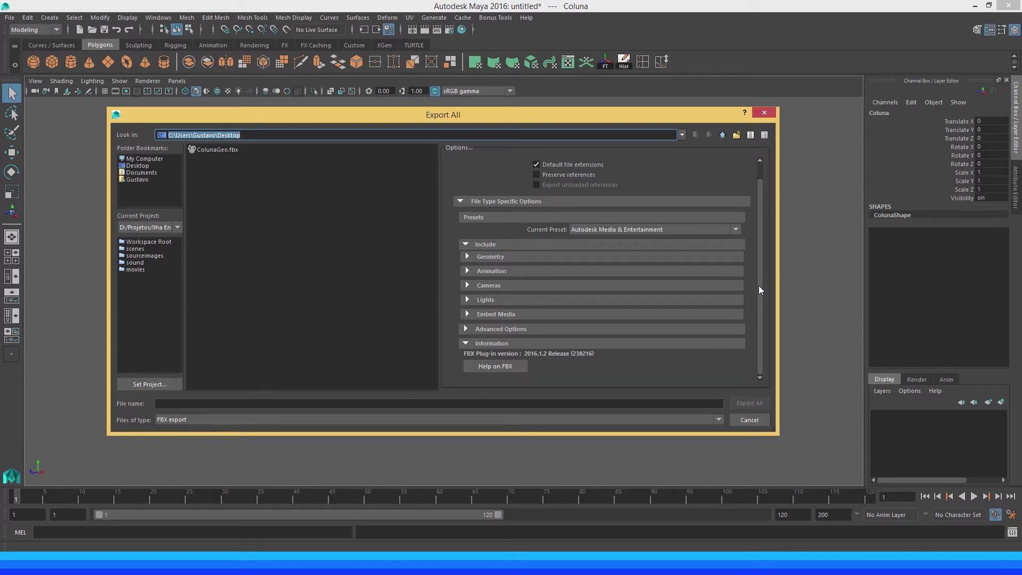
left_click(466, 329)
scroll(483, 327, "down", 3)
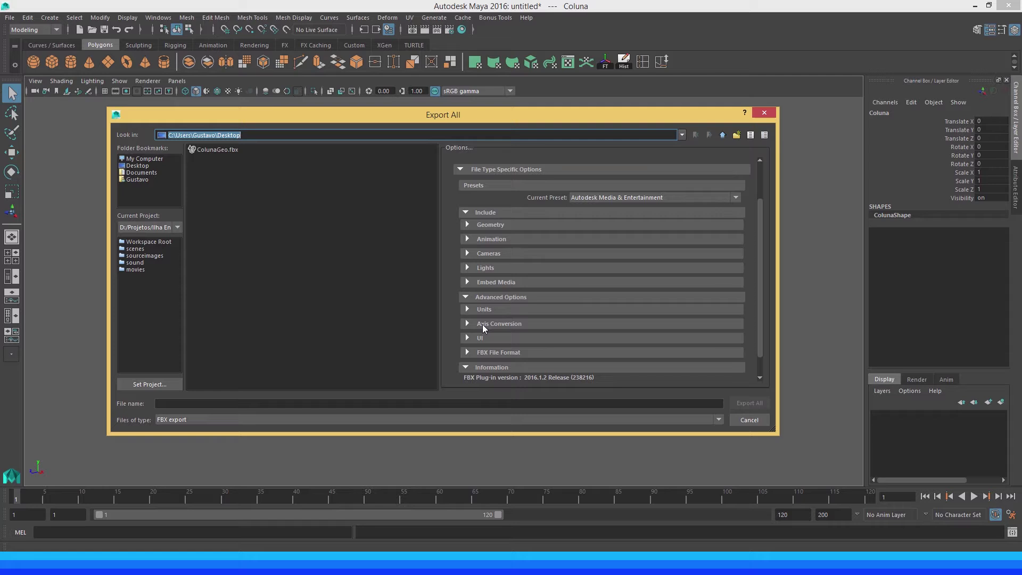
left_click(481, 352)
scroll(482, 354, "down", 3)
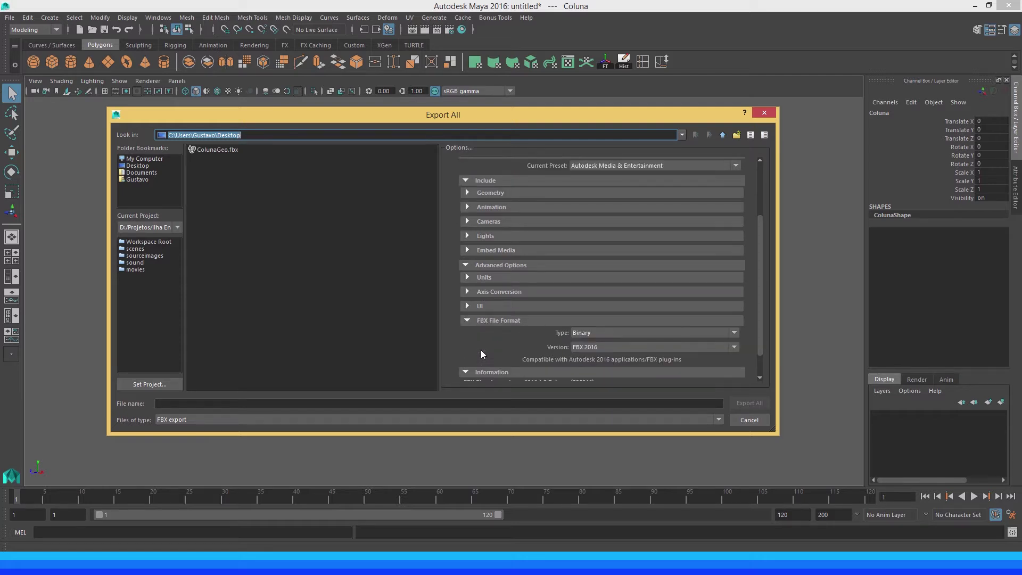
left_click(606, 347)
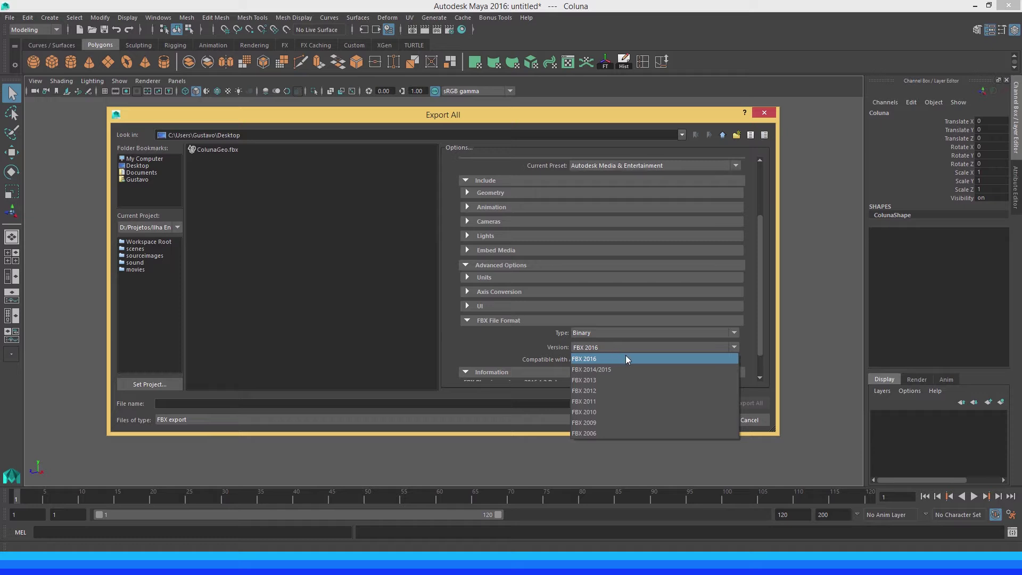
left_click(595, 394)
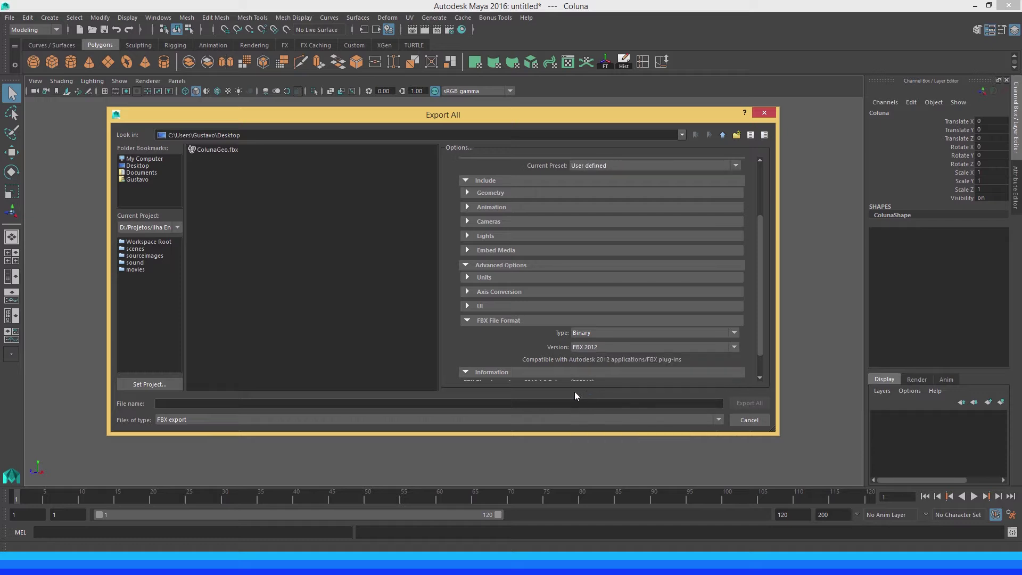
Name the export file Coluna and export the scene to the desktop
left_click(384, 402)
type("Coluna")
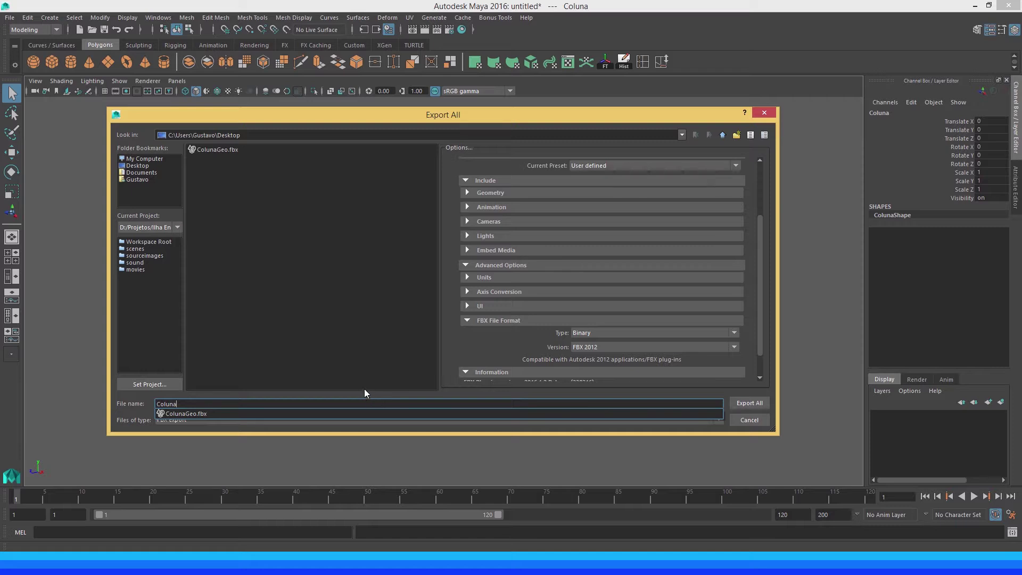
left_click(365, 390)
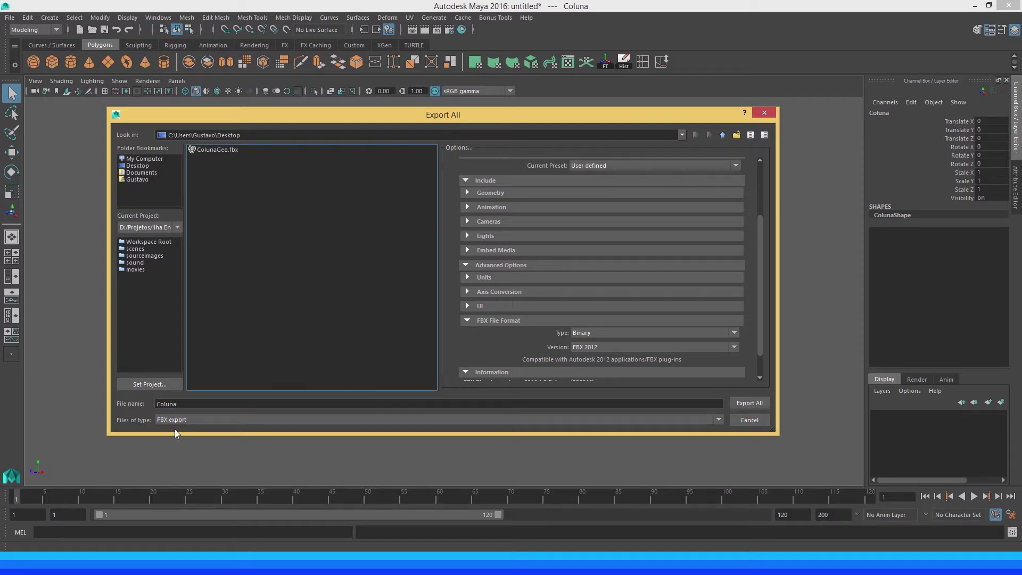
left_click(591, 349)
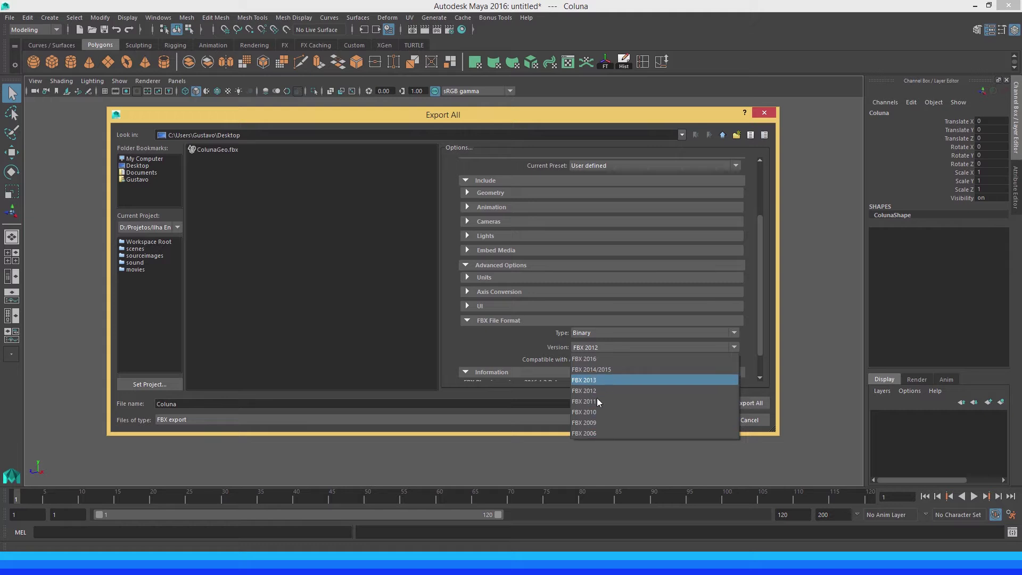
left_click(733, 346)
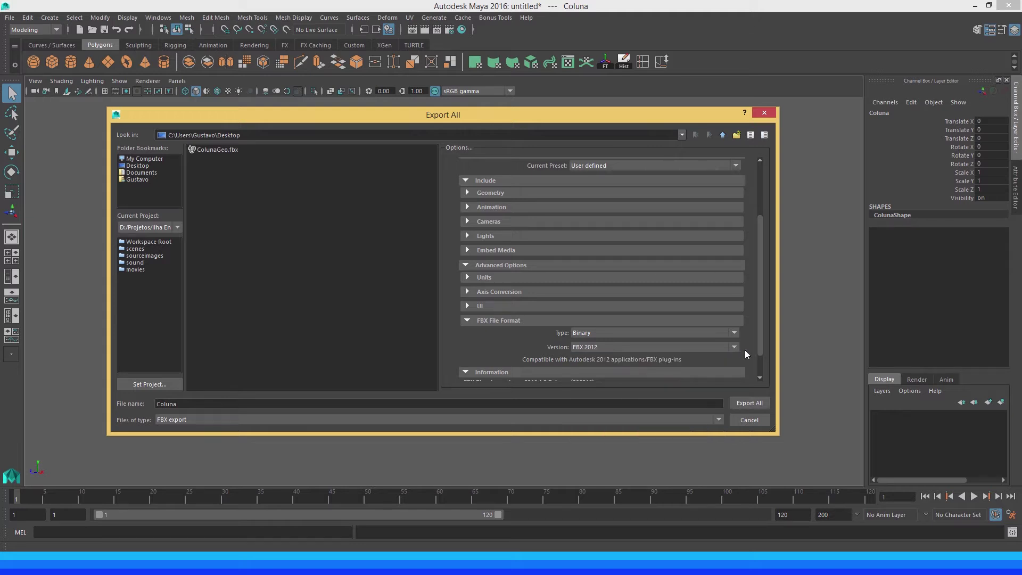
left_click(756, 403)
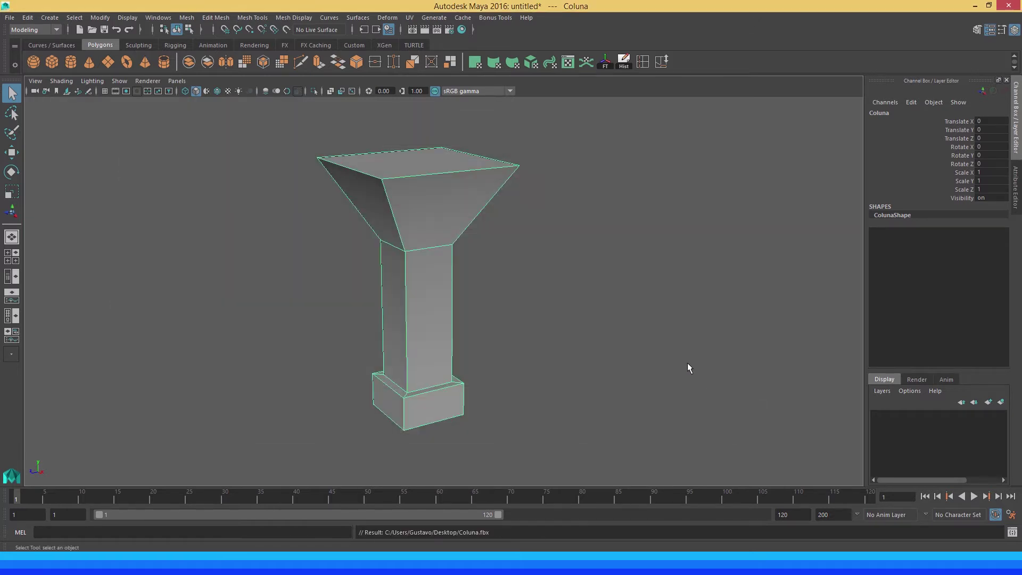
Switch to Substance Painter and start a new project with Coluna.fbx from the desktop as its mesh
left_click(973, 7)
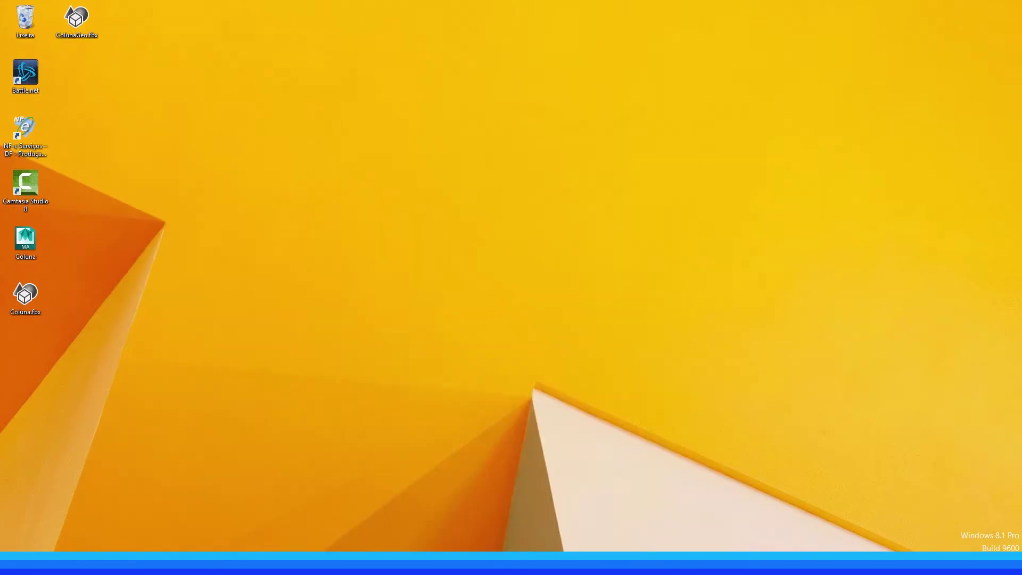
left_click(344, 498)
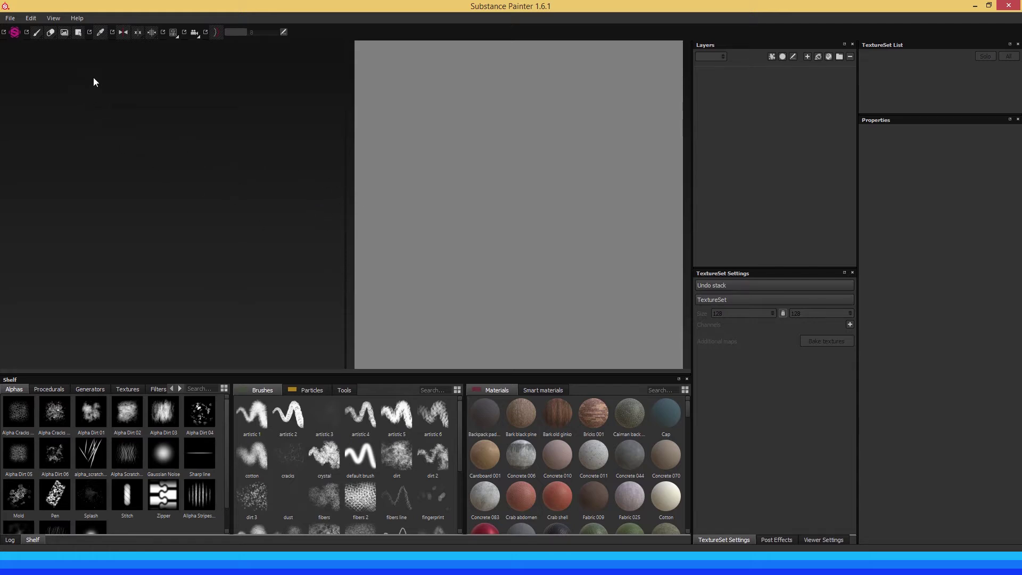
left_click(13, 21)
left_click(15, 33)
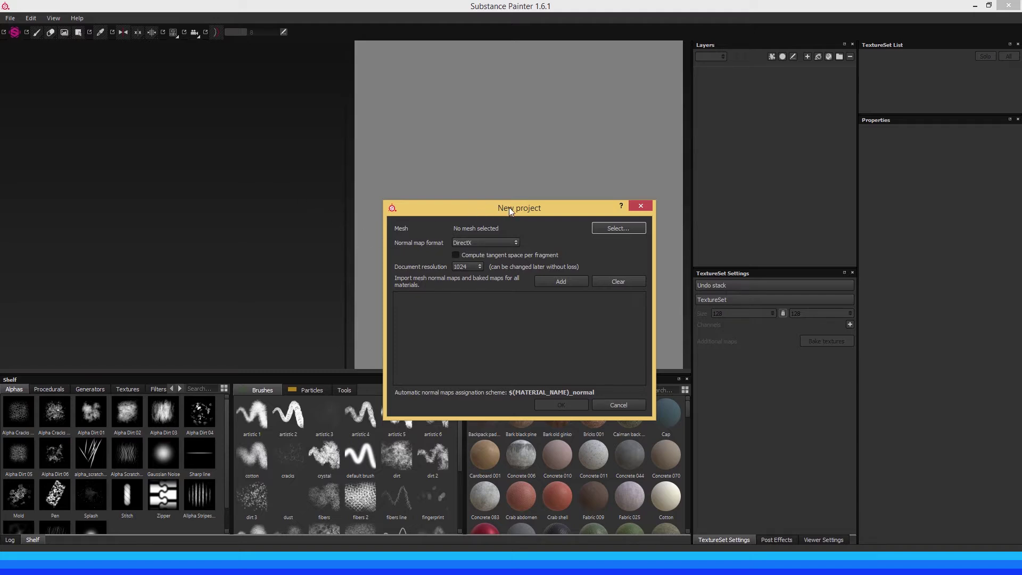
left_click_drag(498, 209, 437, 183)
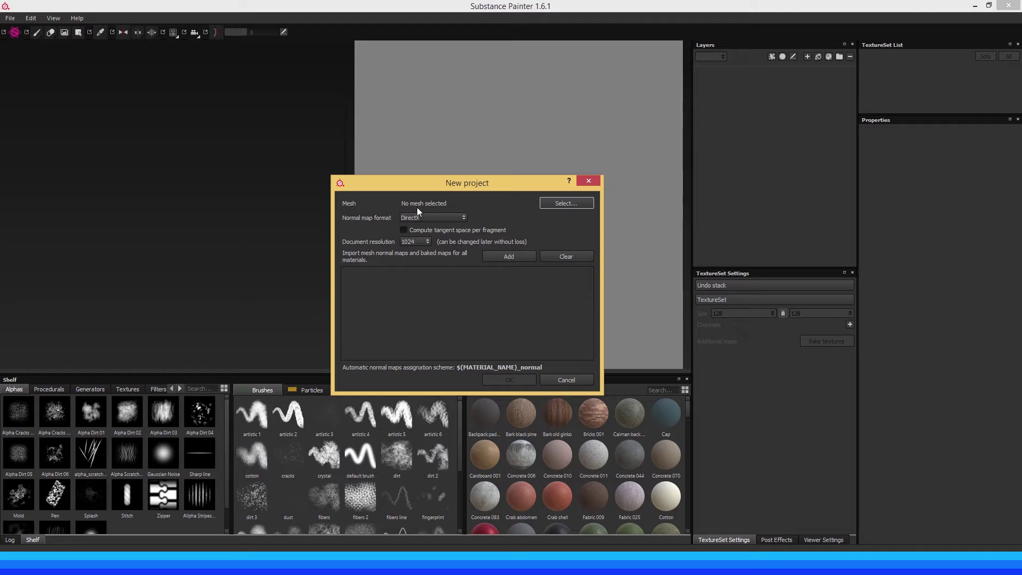
left_click(560, 204)
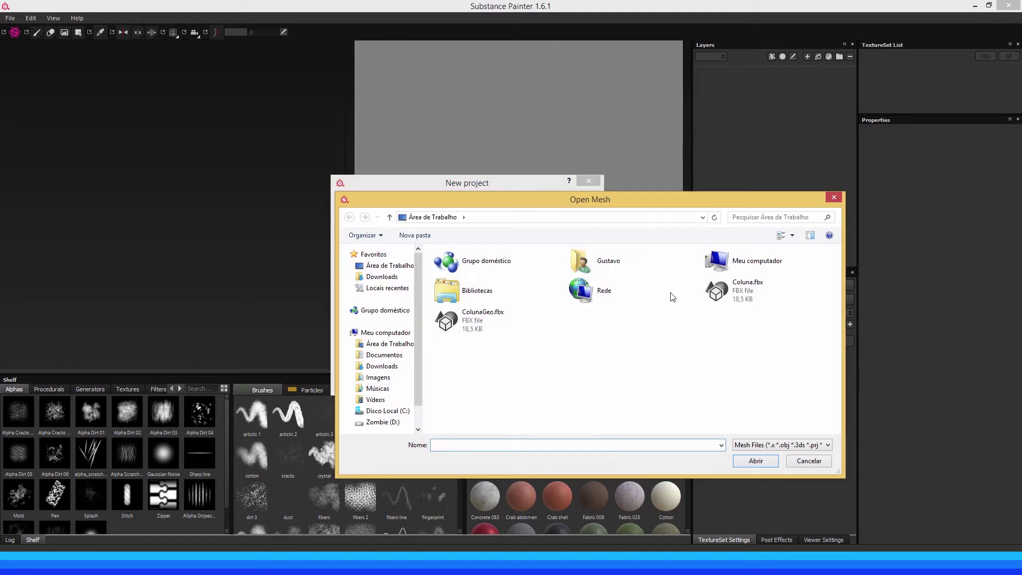
double_click(741, 298)
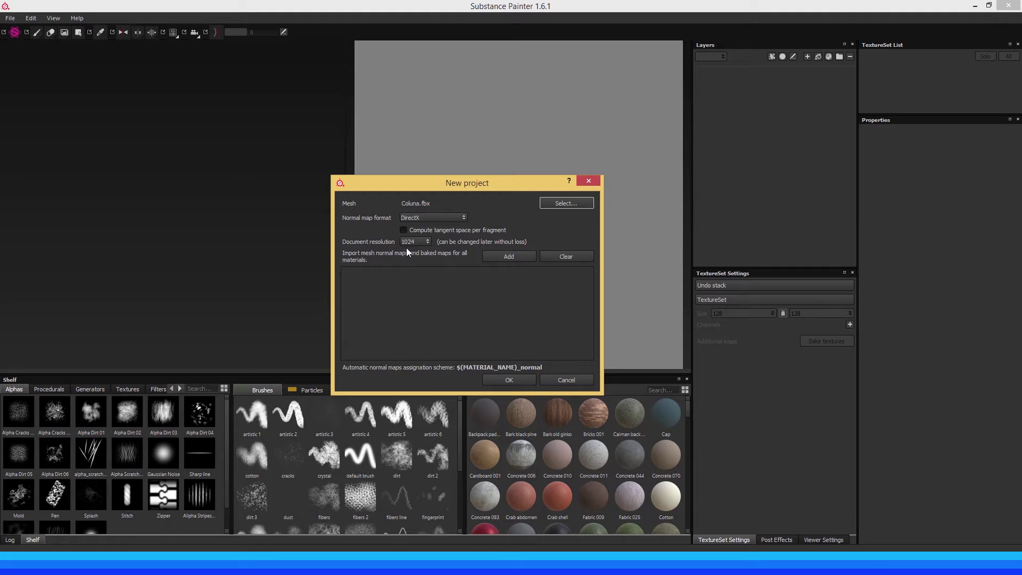
Set the new project's document resolution to 2048 and create the project
left_click(428, 244)
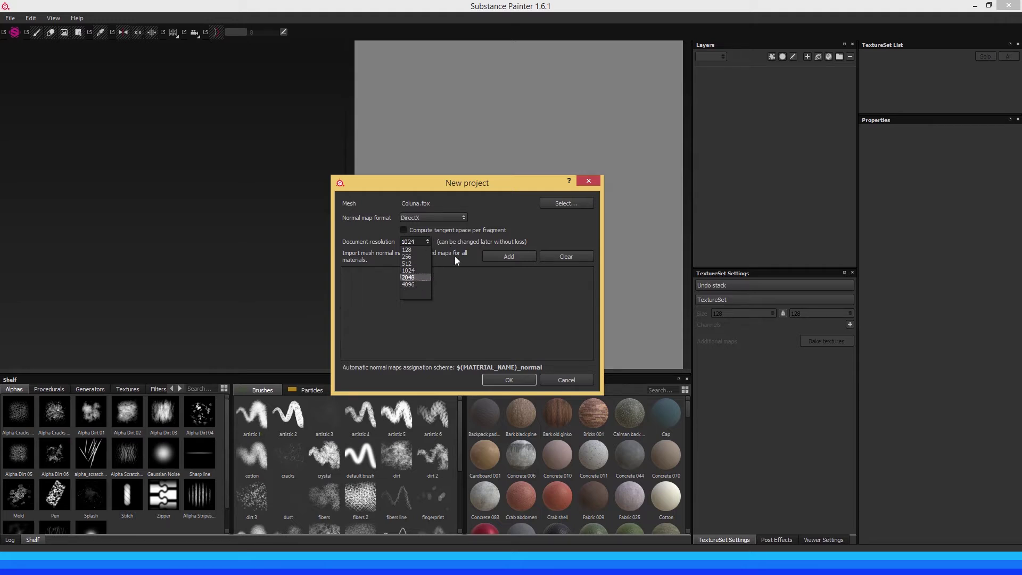
left_click(416, 277)
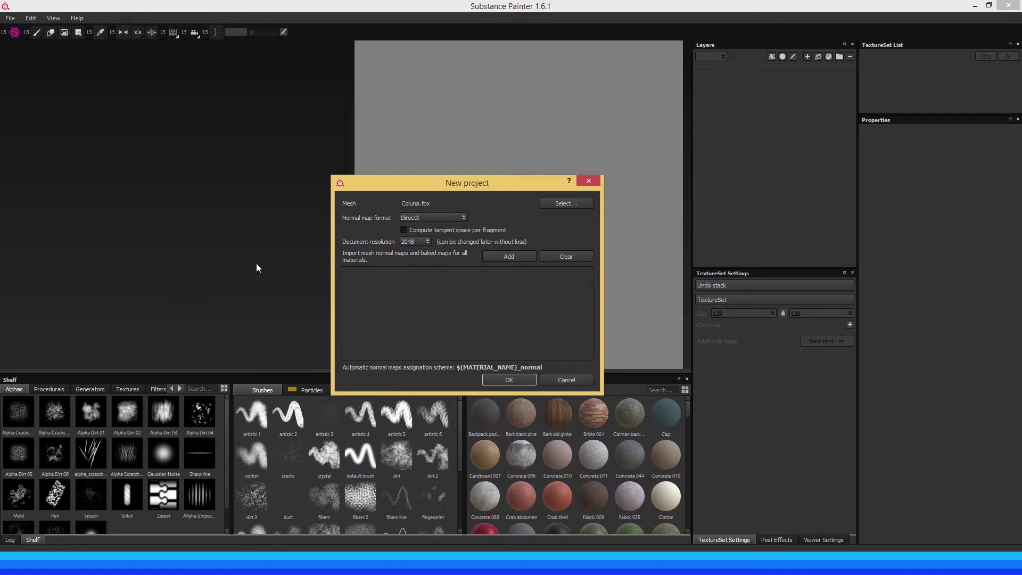
left_click(415, 242)
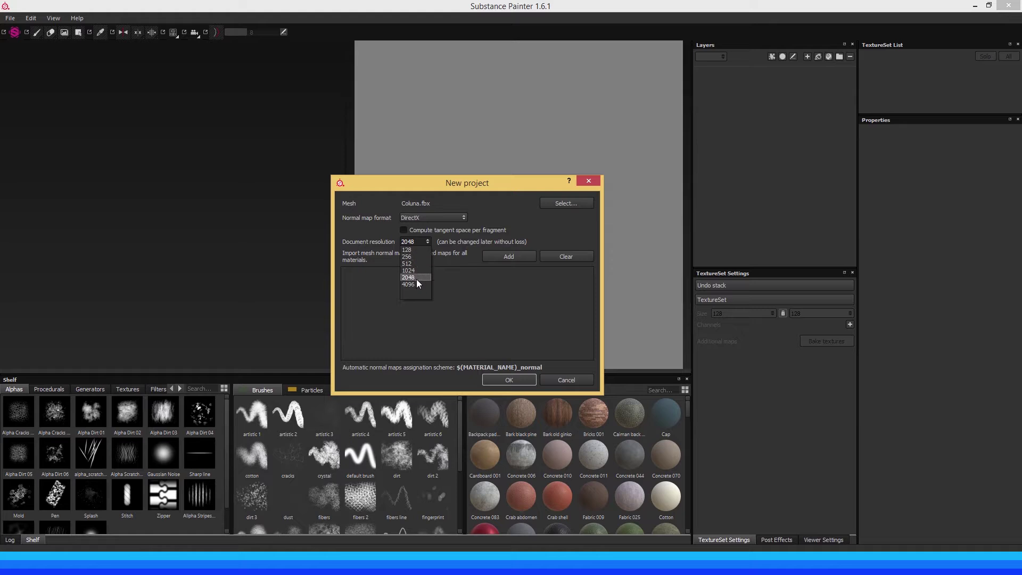
left_click(451, 306)
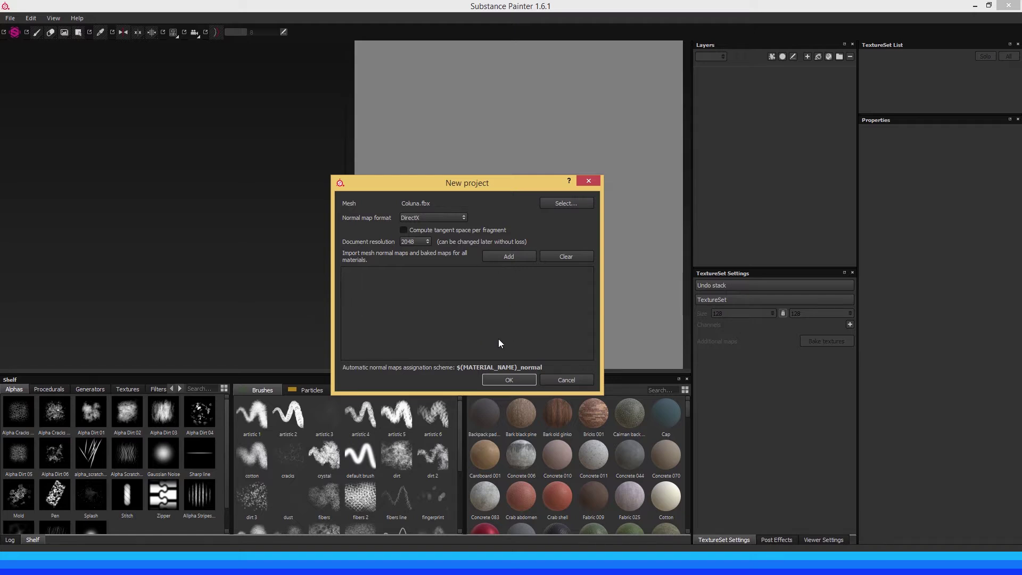
left_click(507, 378)
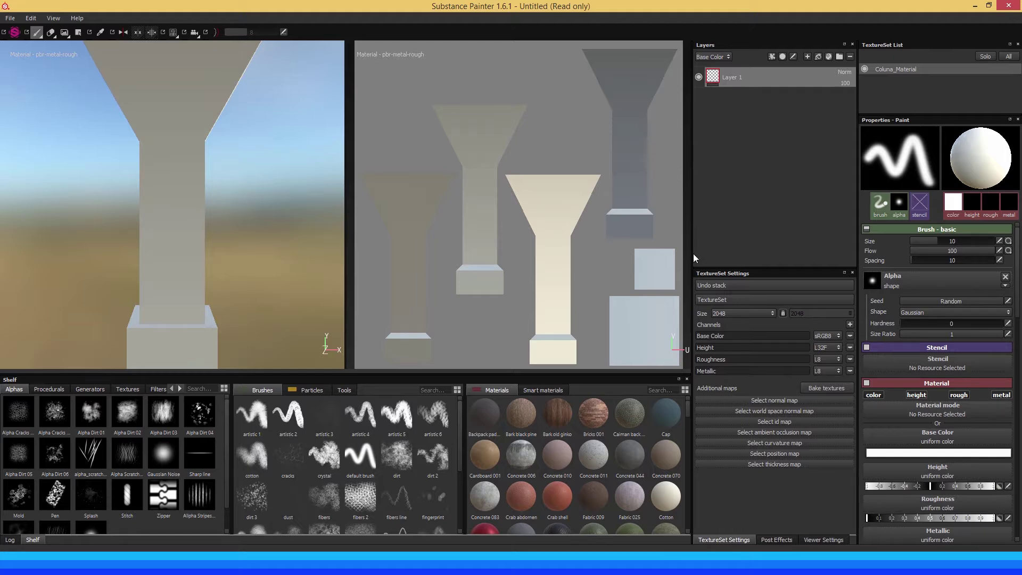
Examine the column model from several angles and distances in the 3D view
key("alt+Tab")
mouse_move(256, 190)
left_mouse_down("alt")
mouse_move(169, 198)
mouse_move(210, 224)
mouse_move(258, 203)
mouse_move(201, 161)
mouse_move(166, 171)
mouse_move(221, 178)
left_mouse_up("alt")
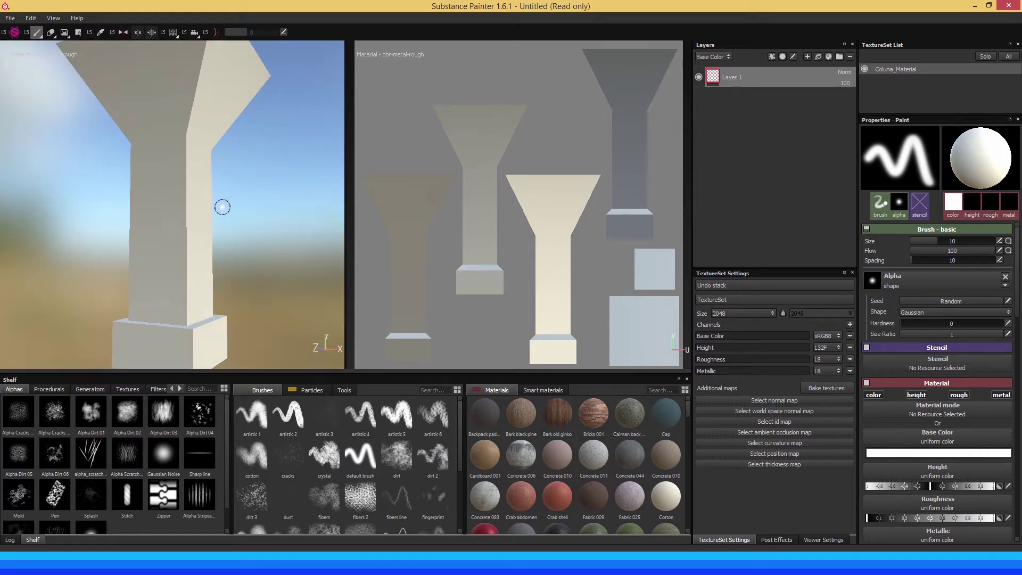
key("alt")
key("alt")
key("alt")
key("alt")
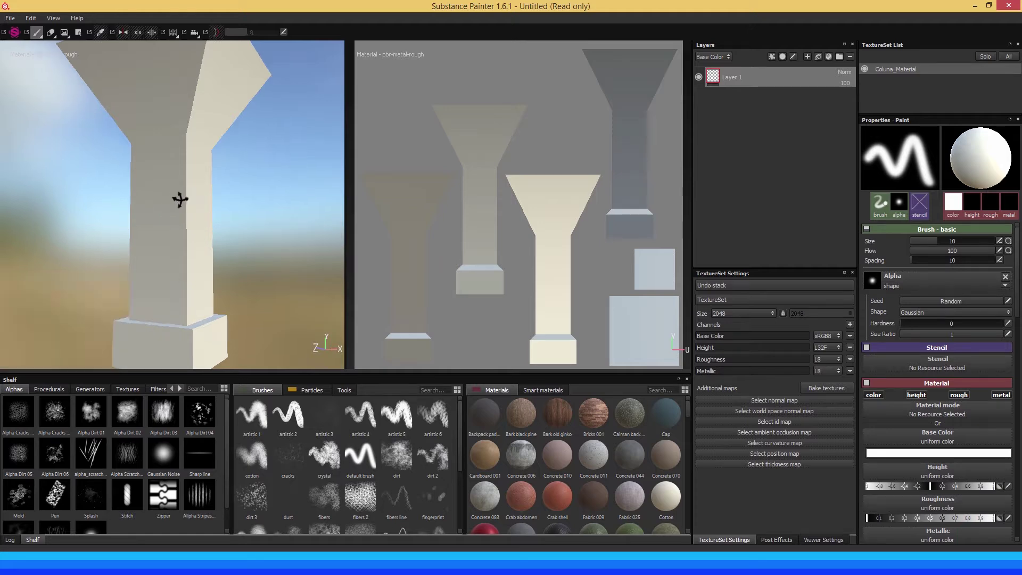
mouse_move(180, 200)
left_mouse_down("alt")
mouse_move(123, 206)
mouse_move(172, 210)
left_mouse_up("alt")
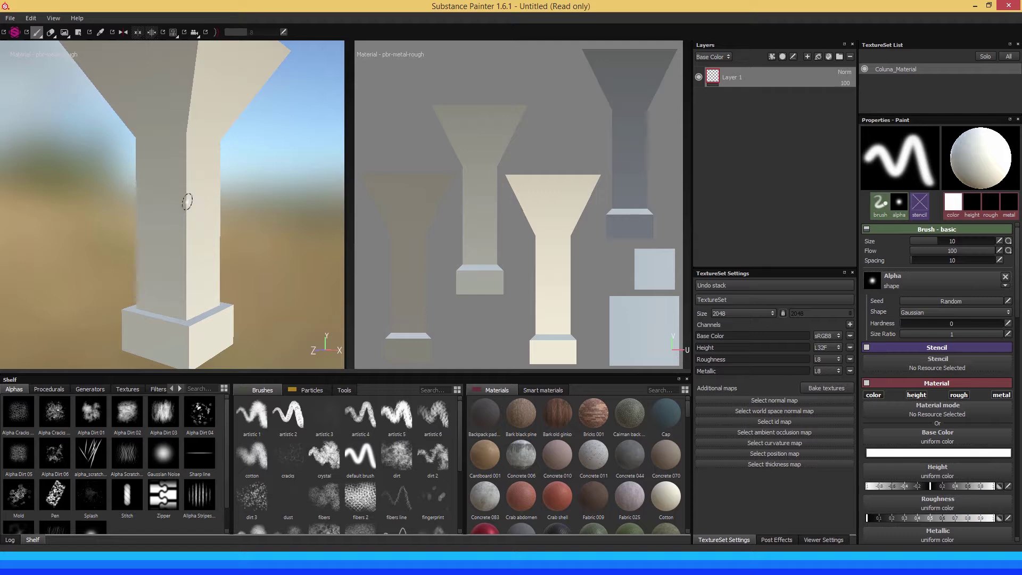
middle_click_drag(205, 203, 275, 274, "alt")
right_click_drag(276, 273, 256, 197, "alt")
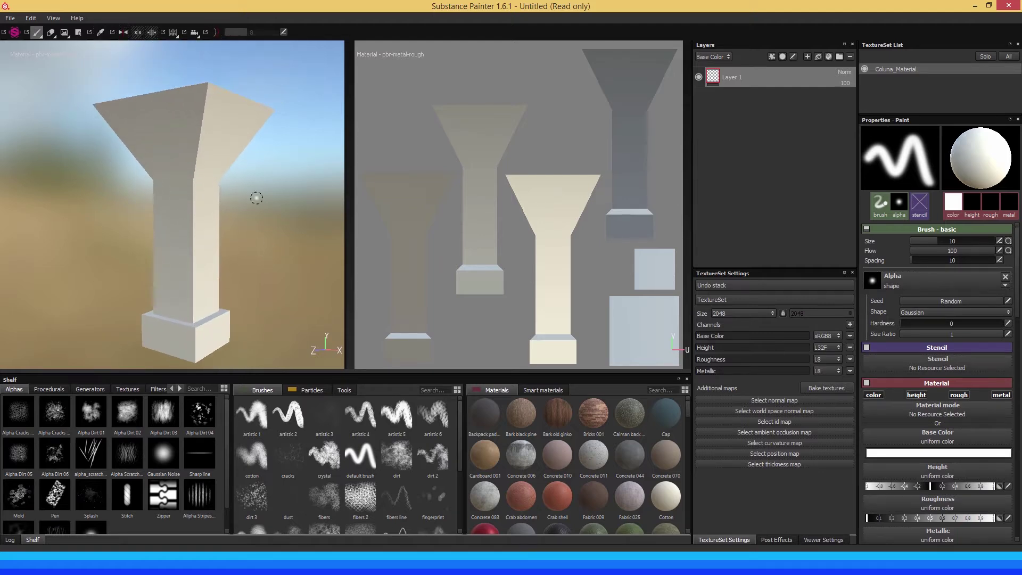
middle_click_drag(255, 197, 239, 218, "alt")
mouse_move(238, 218)
left_mouse_down("alt")
mouse_move(224, 208)
mouse_move(178, 210)
mouse_move(212, 212)
mouse_move(194, 208)
mouse_move(198, 227)
mouse_move(134, 237)
mouse_move(219, 234)
mouse_move(213, 228)
mouse_move(255, 221)
mouse_move(217, 221)
left_mouse_up("alt")
scroll(168, 197, "up", 5)
scroll(238, 223, "down", 5)
scroll(212, 212, "up", 5)
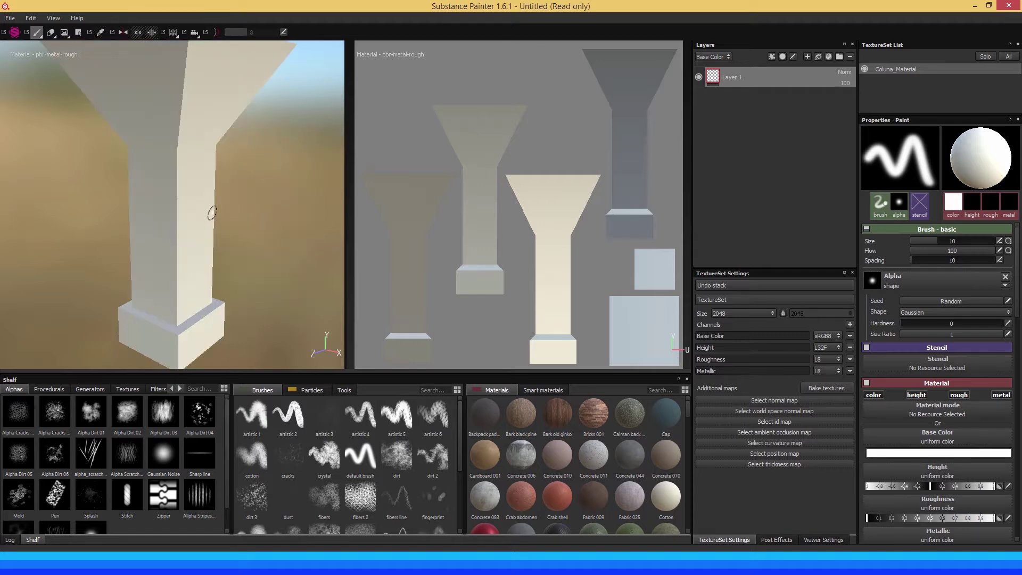
mouse_move(200, 260)
left_mouse_down("alt")
mouse_move(199, 230)
mouse_move(270, 233)
mouse_move(162, 223)
mouse_move(210, 230)
mouse_move(219, 221)
left_mouse_up("alt")
scroll(162, 207, "down", 4)
scroll(130, 216, "up", 4)
scroll(196, 222, "down", 4)
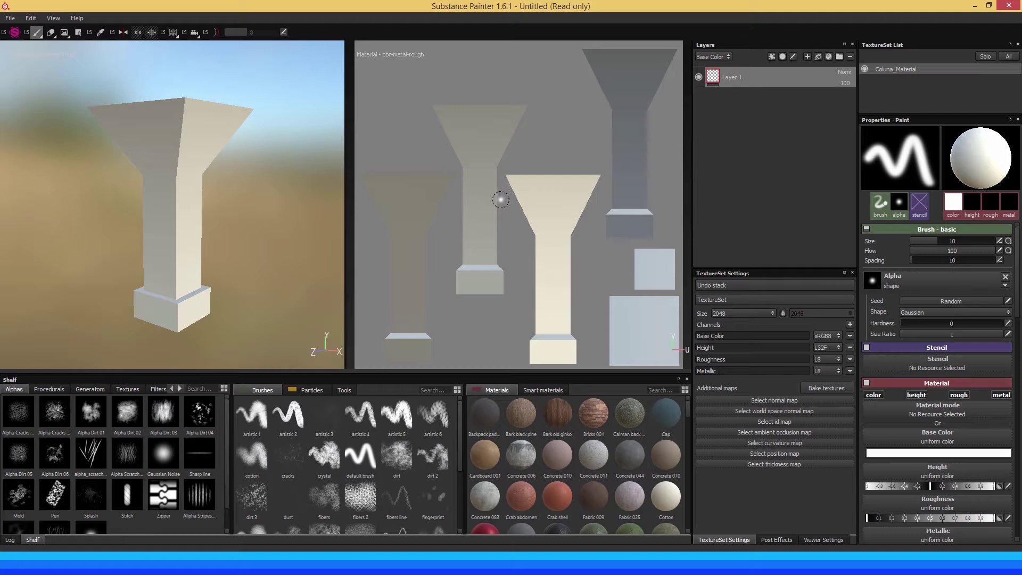
Examine the column's whole UV layout in the 2D texture view
mouse_move(502, 210)
middle_mouse_down("alt")
mouse_move(501, 169)
mouse_move(442, 218)
mouse_move(522, 242)
mouse_move(564, 208)
mouse_move(507, 164)
mouse_move(474, 212)
mouse_move(506, 216)
middle_mouse_up("alt")
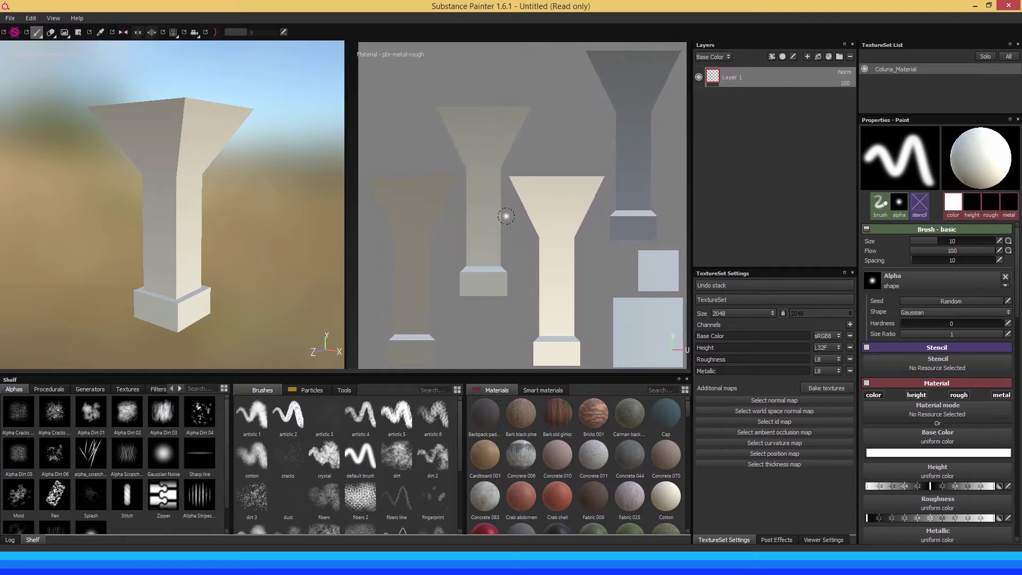
mouse_move(570, 276)
right_mouse_down("alt")
mouse_move(404, 166)
mouse_move(500, 191)
right_mouse_up("alt")
mouse_move(499, 192)
middle_mouse_down("alt")
mouse_move(479, 184)
mouse_move(489, 182)
middle_mouse_up("alt")
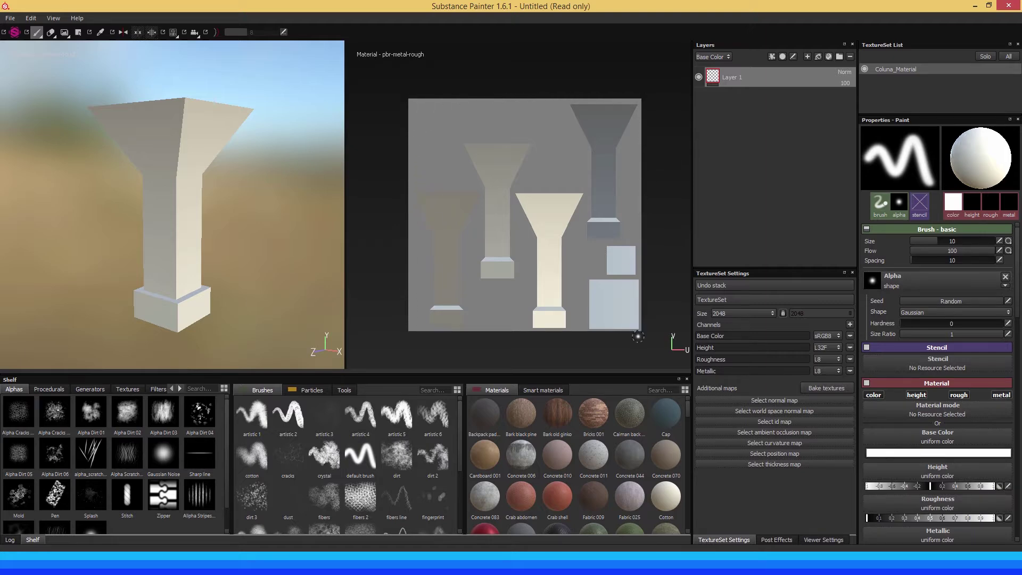
right_click_drag(518, 315, 427, 266, "alt")
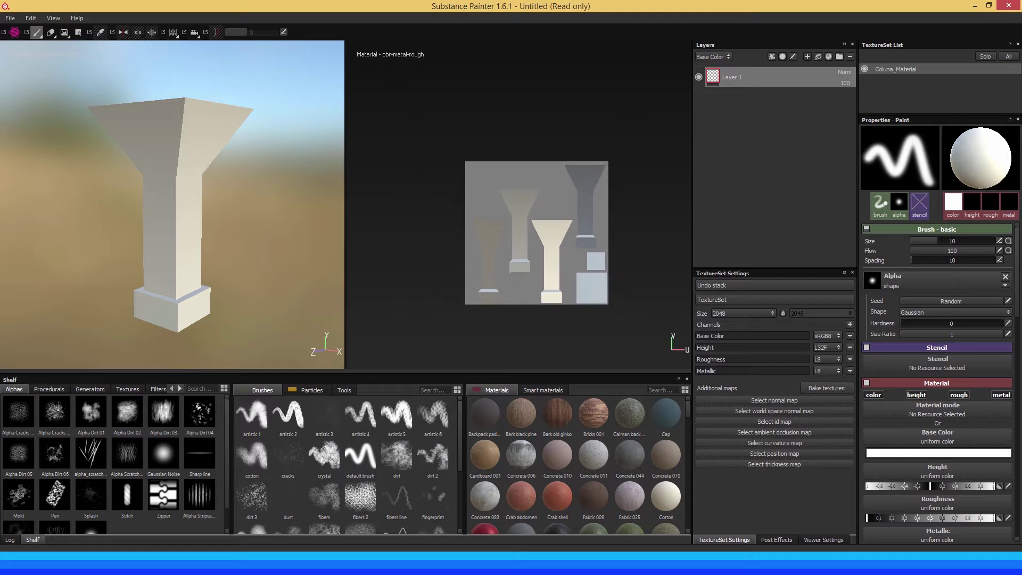
Examine the UV layout at a larger scale in the 2D view, trying rotation and straightening it upright again
middle_click_drag(448, 322, 470, 279, "alt")
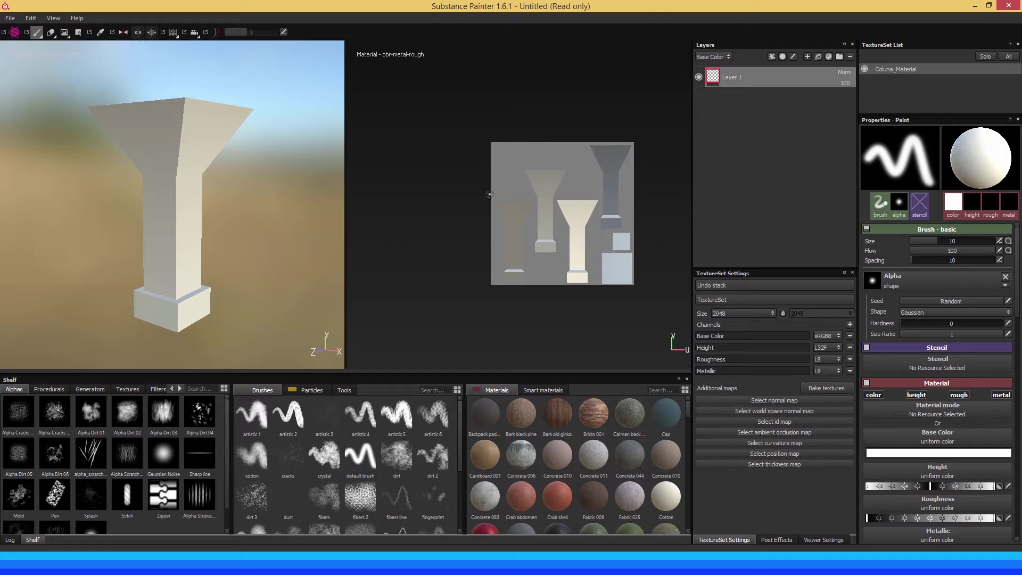
scroll(534, 235, "up", 3)
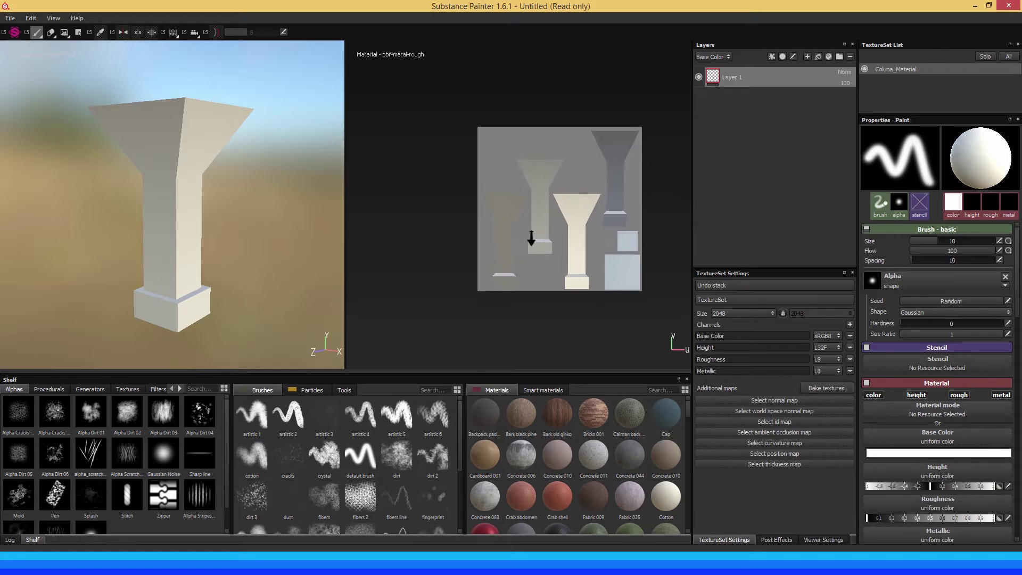
middle_click_drag(581, 269, 525, 234)
scroll(505, 245, "up", 1)
scroll(523, 232, "up", 2)
mouse_move(524, 228)
right_mouse_down("alt")
mouse_move(506, 218)
mouse_move(531, 246)
right_mouse_up("alt")
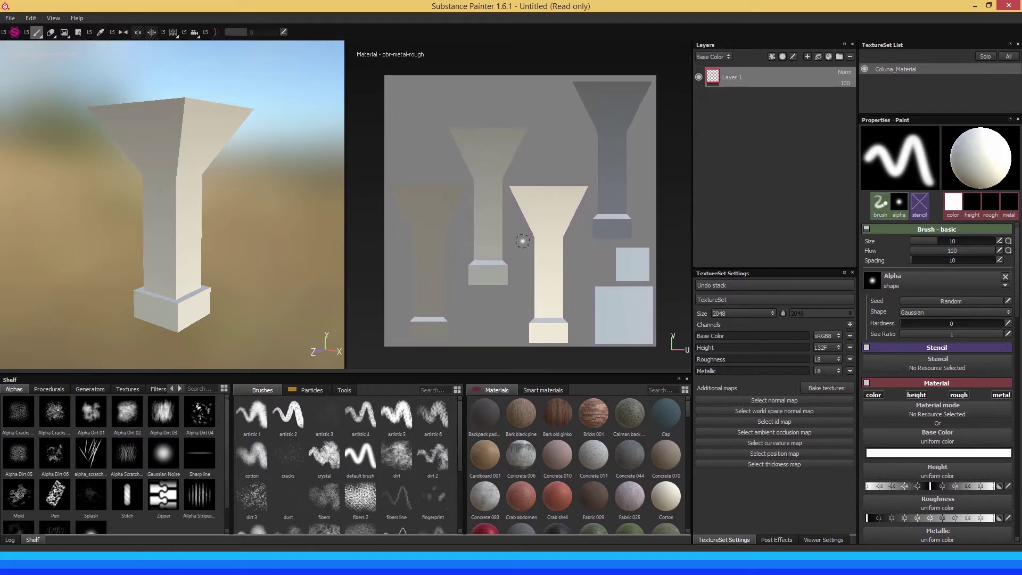
mouse_move(523, 241)
left_mouse_down("alt")
mouse_move(539, 246)
mouse_move(504, 237)
mouse_move(558, 225)
mouse_move(509, 223)
mouse_move(568, 229)
mouse_move(517, 212)
mouse_move(525, 233)
mouse_move(496, 235)
mouse_move(593, 218)
mouse_move(566, 228)
left_mouse_up("alt")
mouse_move(535, 198)
left_mouse_down("alt")
mouse_move(529, 227)
mouse_move(506, 221)
mouse_move(526, 212)
mouse_move(493, 208)
left_mouse_up("alt")
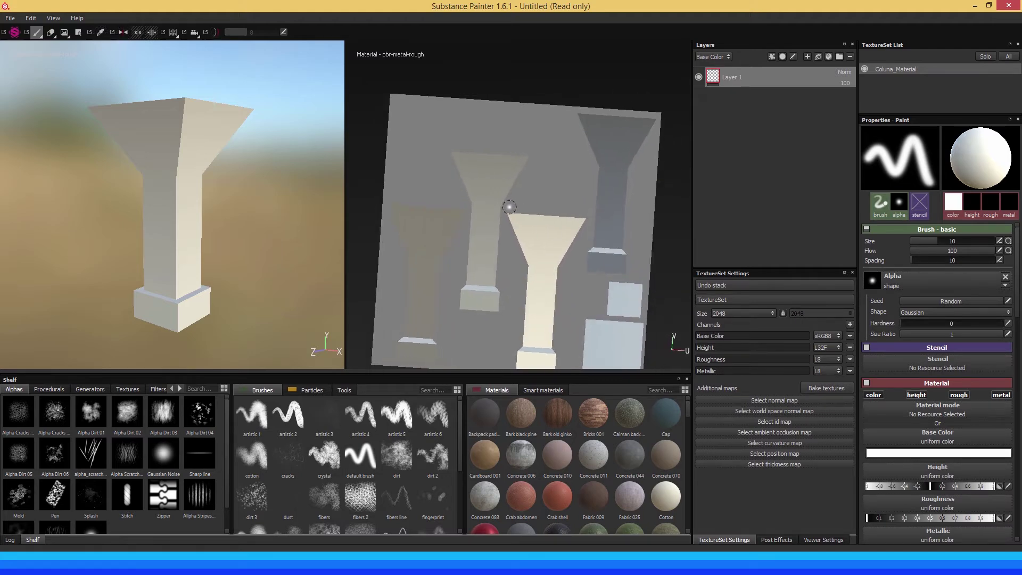
middle_click_drag(527, 214, 522, 192)
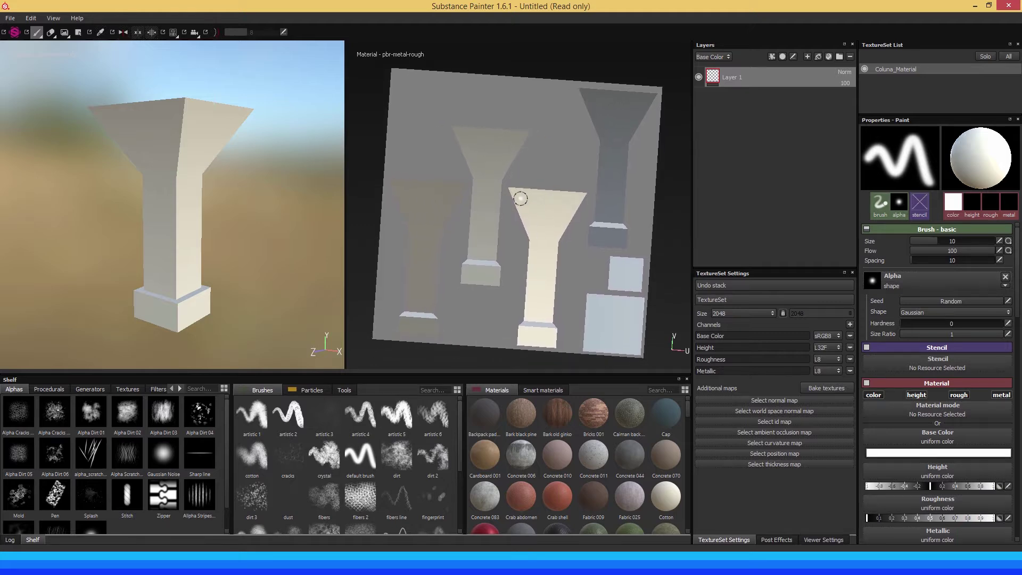
left_click_drag(520, 198, 495, 200, "alt")
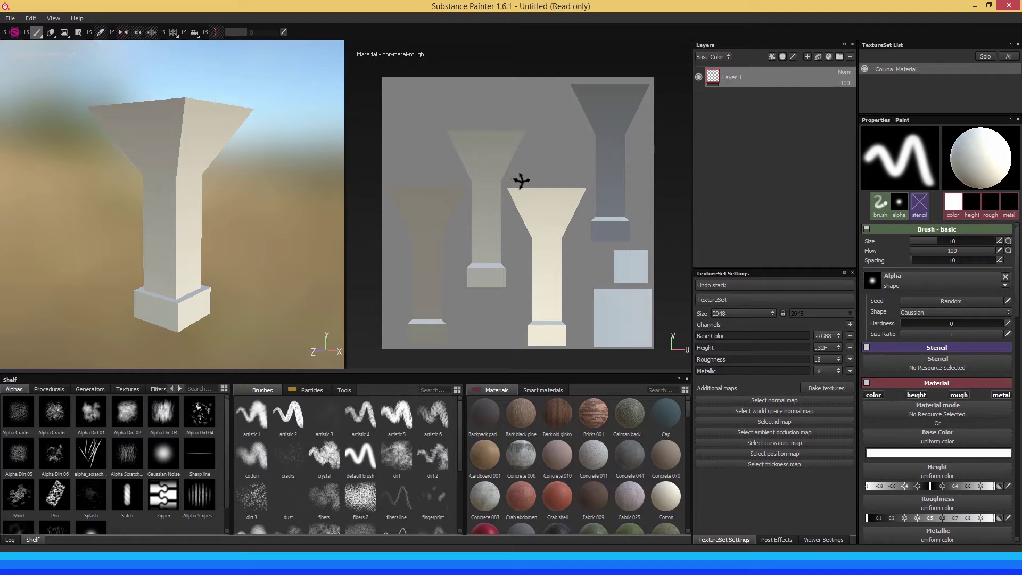
mouse_move(520, 180)
left_mouse_down("alt+shift")
mouse_move(656, 196)
mouse_move(461, 176)
mouse_move(501, 174)
left_mouse_up("alt+shift")
Inspect the column's UV islands up close at different rotations, ending with the whole layout upright and centred
scroll(532, 225, "down", 2)
left_click_drag(522, 221, 481, 196, "alt")
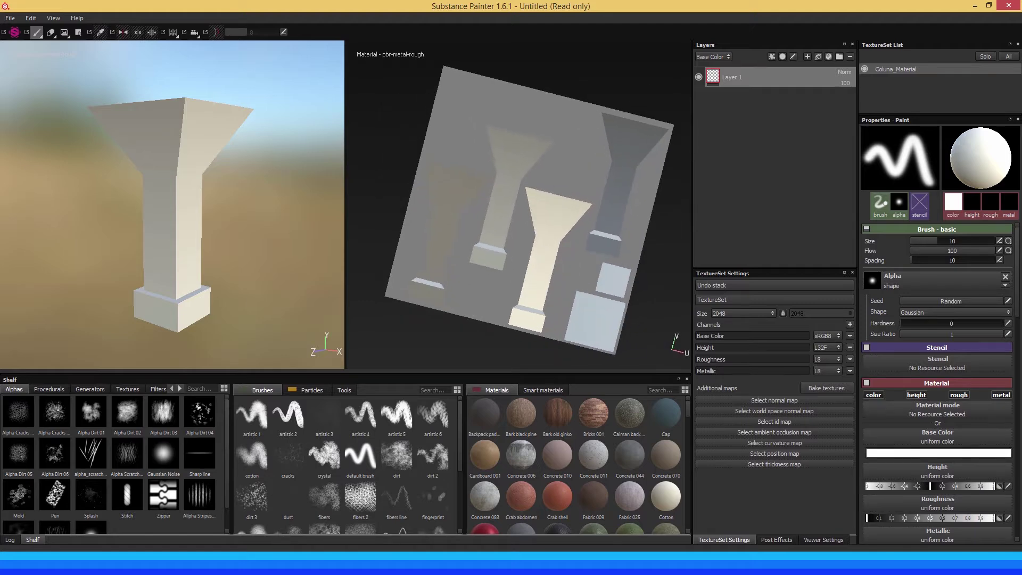
right_click_drag(481, 196, 564, 233, "alt")
left_click_drag(564, 233, 537, 223, "alt")
middle_click_drag(502, 242, 471, 163, "alt")
mouse_move(470, 163)
right_mouse_down("alt")
mouse_move(516, 210)
mouse_move(518, 238)
right_mouse_up("alt")
middle_click_drag(518, 238, 504, 234, "alt")
mouse_move(528, 234)
left_mouse_down("alt")
mouse_move(545, 231)
mouse_move(527, 238)
left_mouse_up("alt")
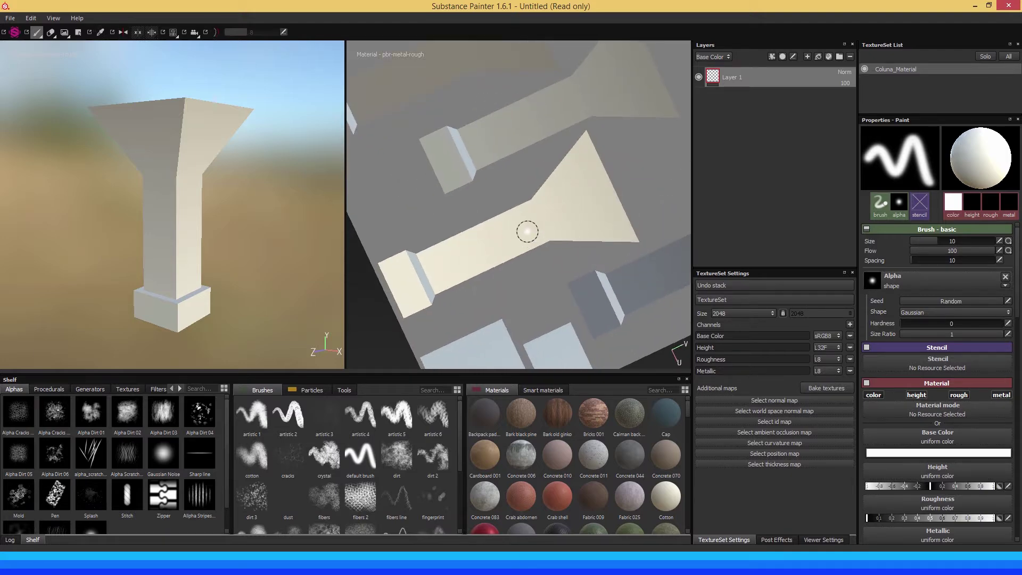
mouse_move(527, 230)
middle_mouse_down("alt")
mouse_move(509, 198)
mouse_move(532, 229)
middle_mouse_up("alt")
left_click_drag(533, 228, 516, 221, "alt")
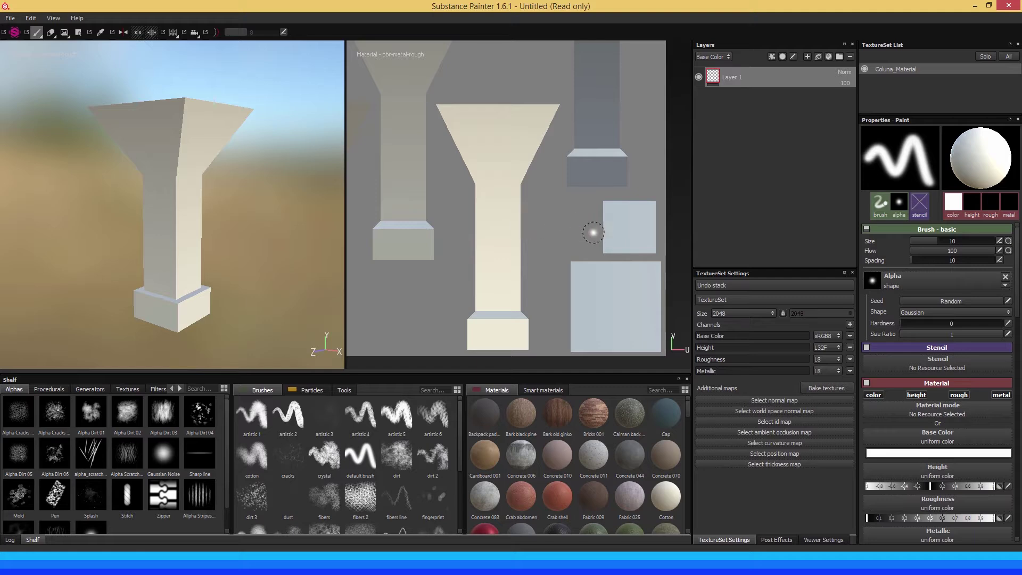
right_click_drag(593, 233, 472, 192, "alt")
middle_click_drag(472, 192, 541, 233, "alt")
right_click_drag(541, 233, 511, 217, "alt")
middle_click_drag(511, 217, 515, 221, "alt")
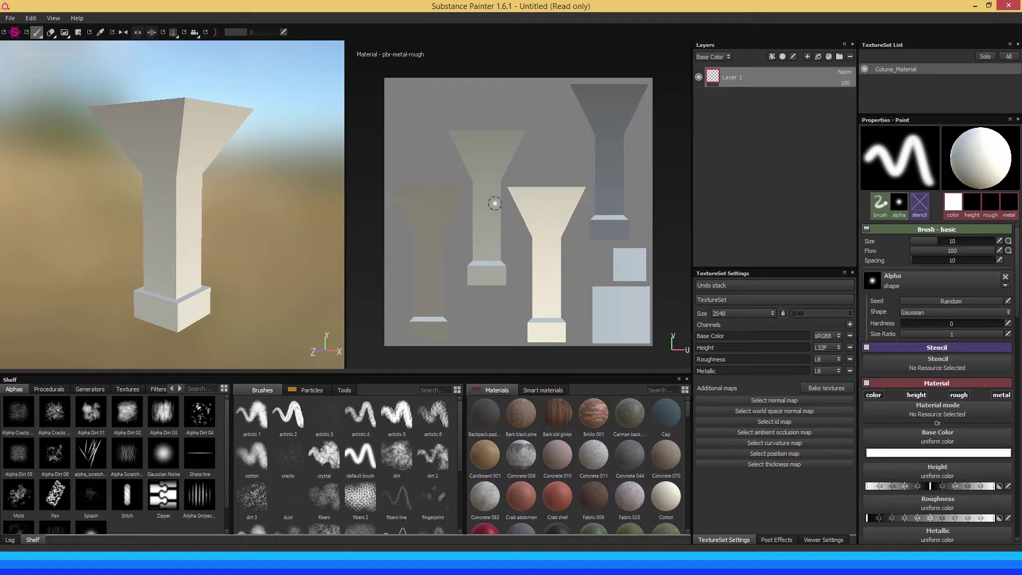
Compare the 3D-only, 2D-only and combined 3D/2D viewport layouts, ending in the combined one
key("F2")
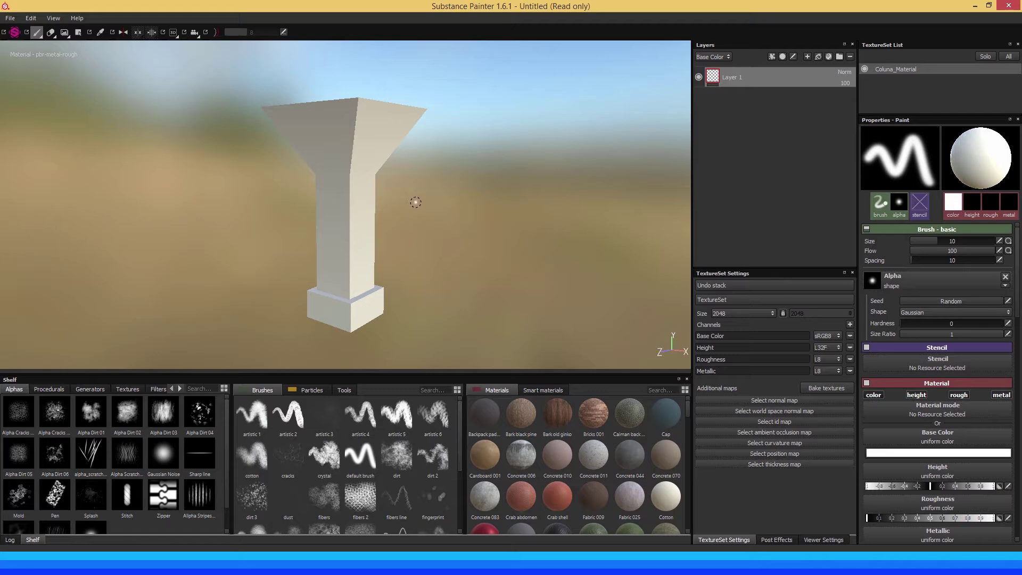
key("F3")
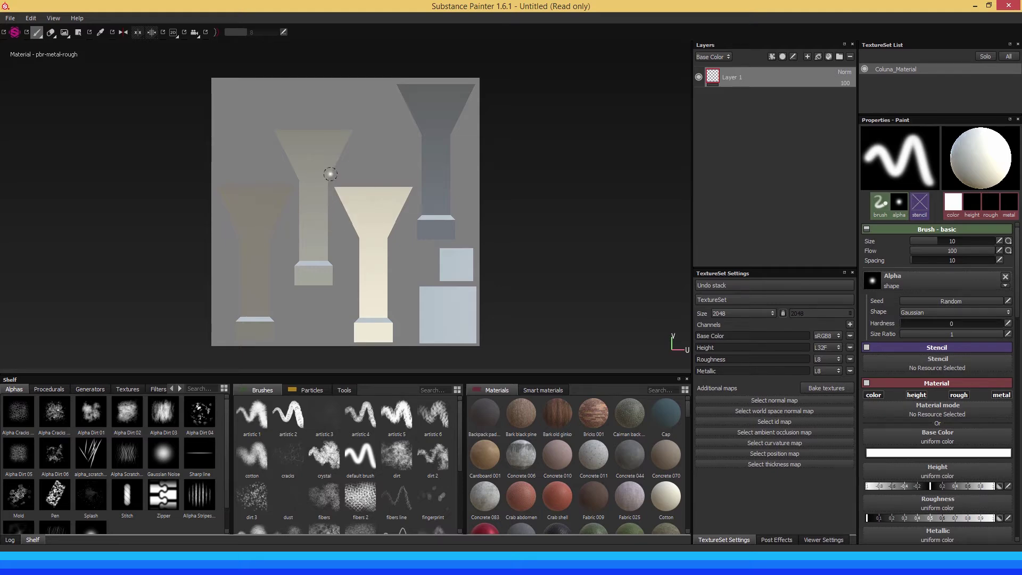
key("F2")
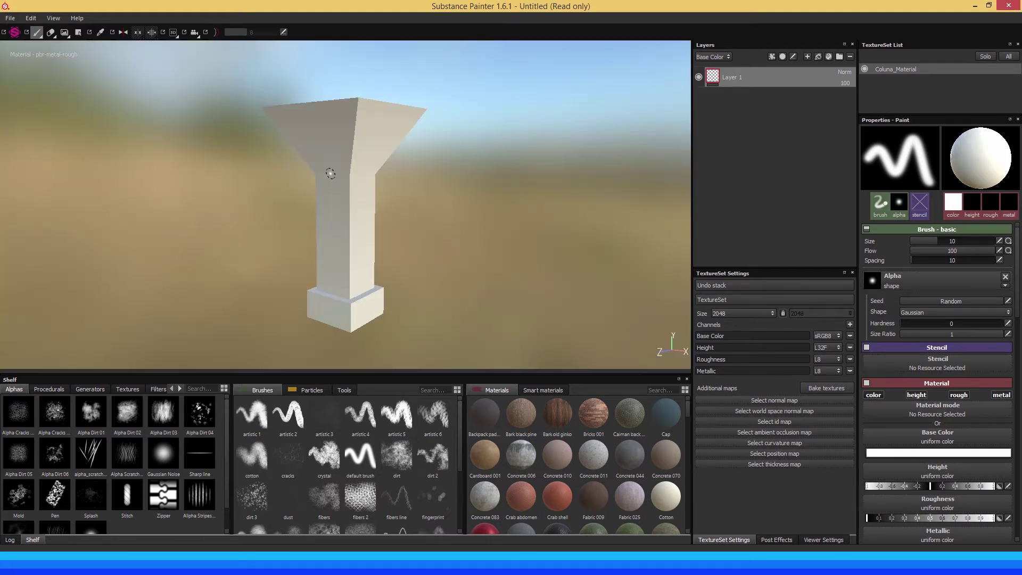
key("F3")
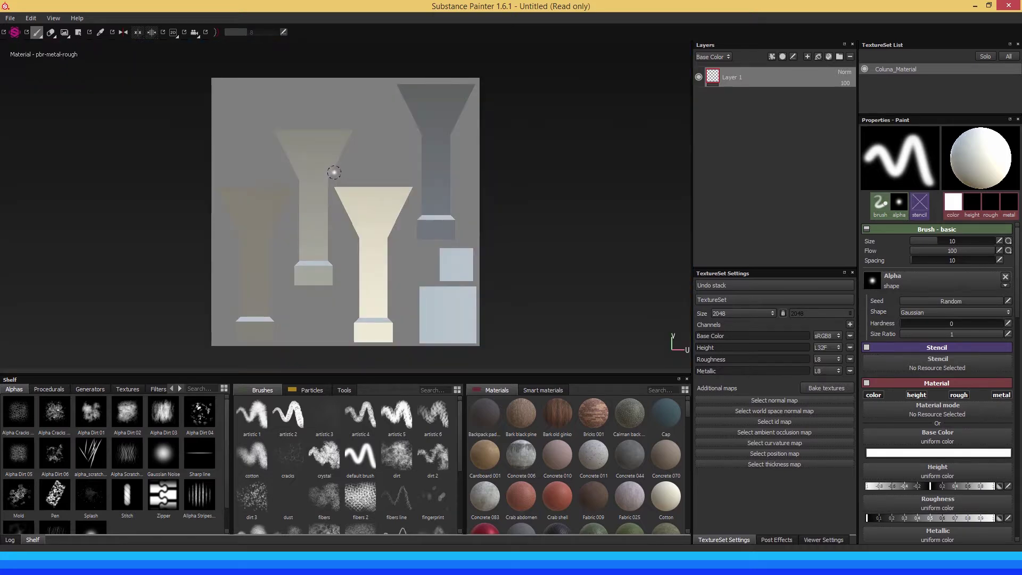
key("F1")
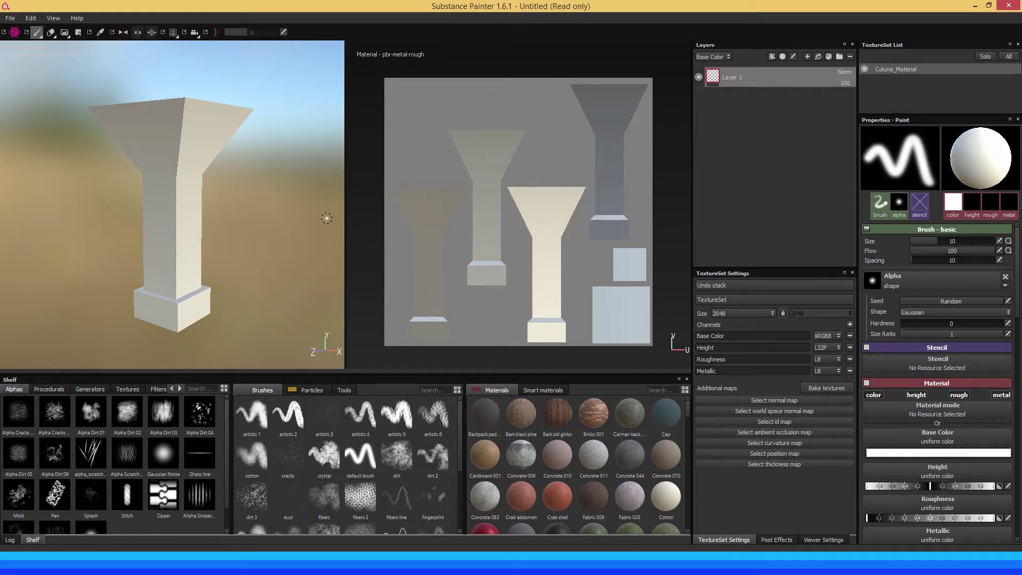
key("F2")
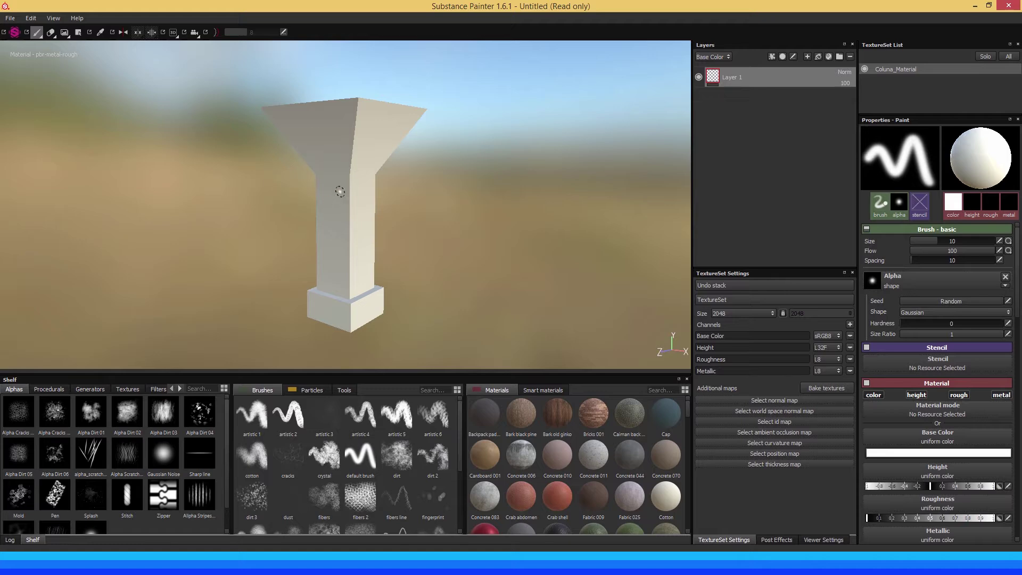
key("F3")
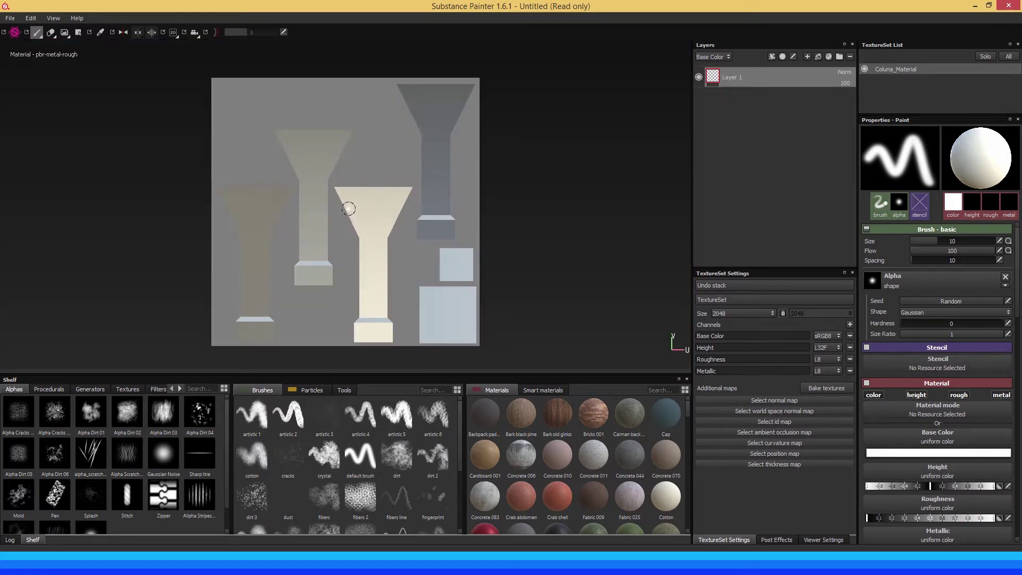
key("F1")
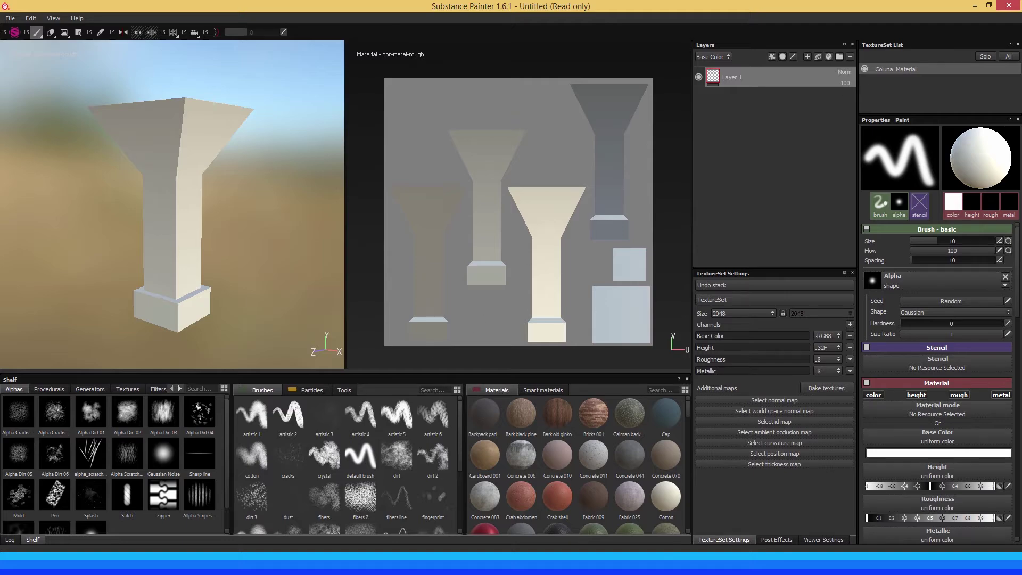
Switch to Maya and show the Coluna_Material attributes of the selected column
left_click(274, 563)
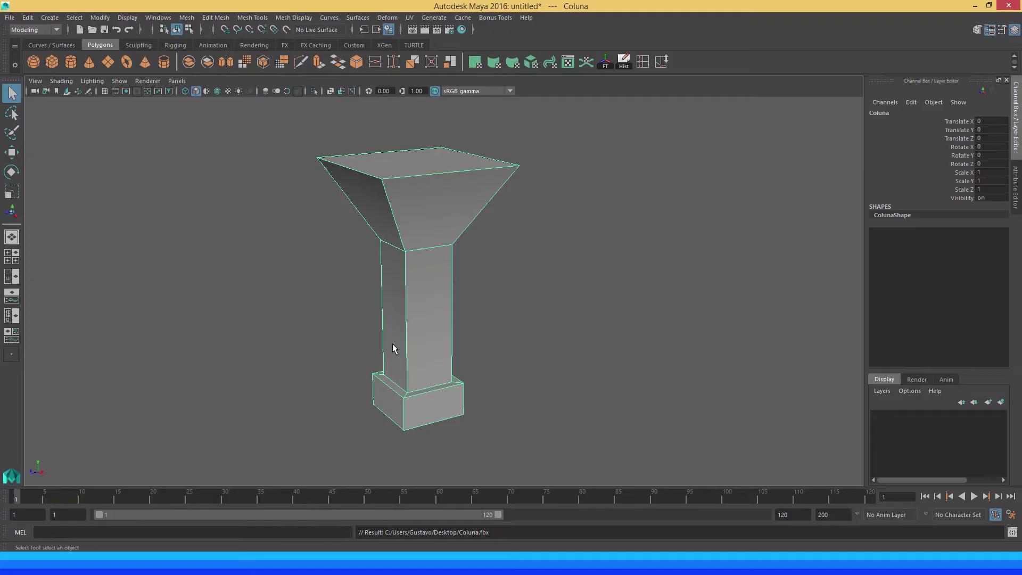
key("ctrl+a")
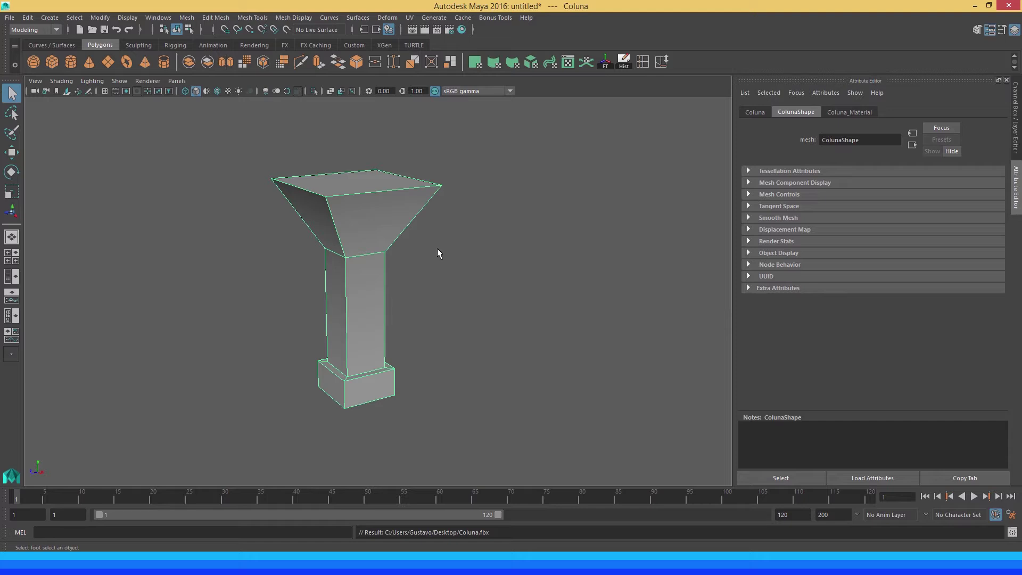
left_click(850, 112)
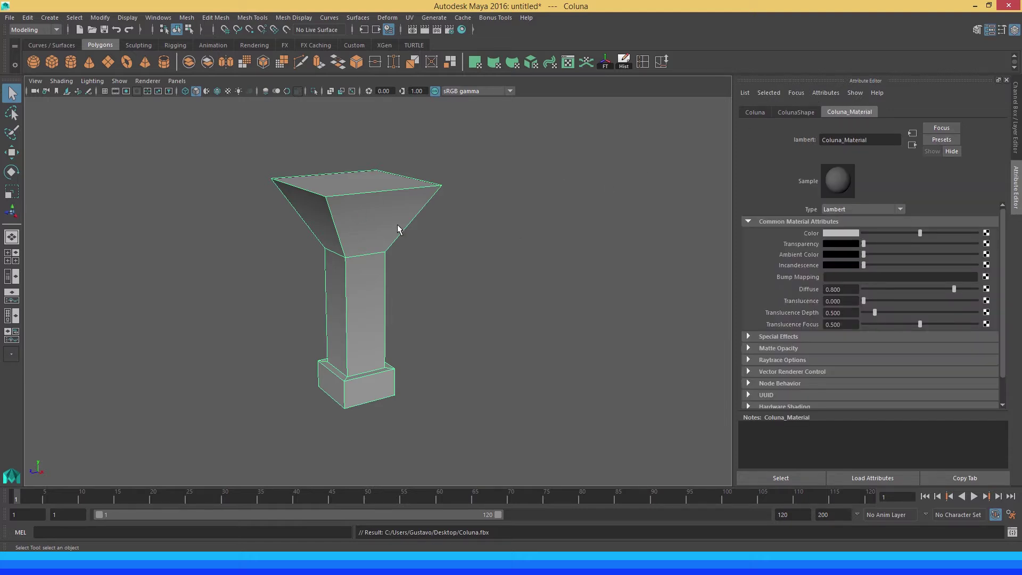
Switch back to Substance Painter and review the sizes available for the texture set, keeping 2048
key("alt+Tab")
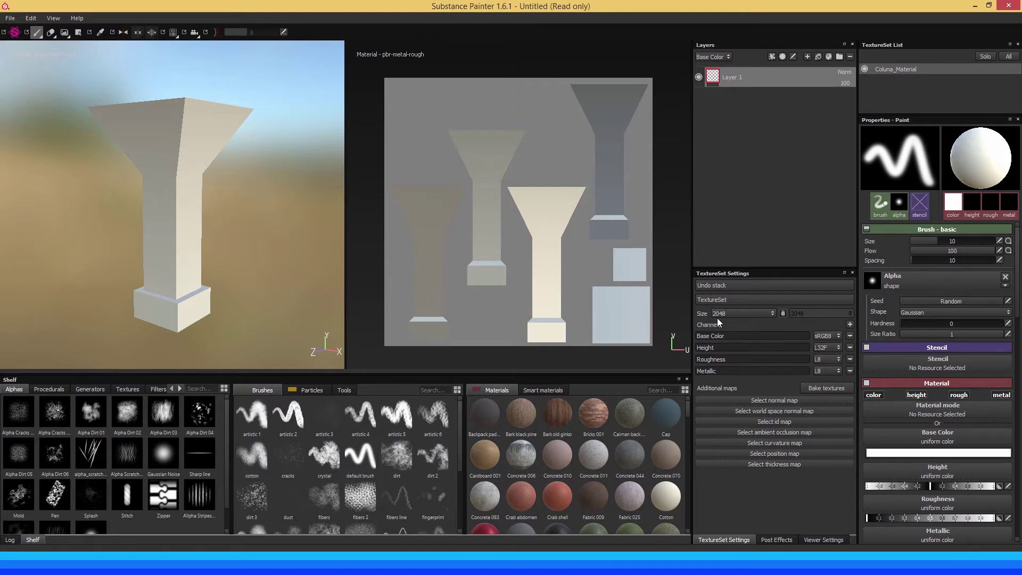
left_click(773, 313)
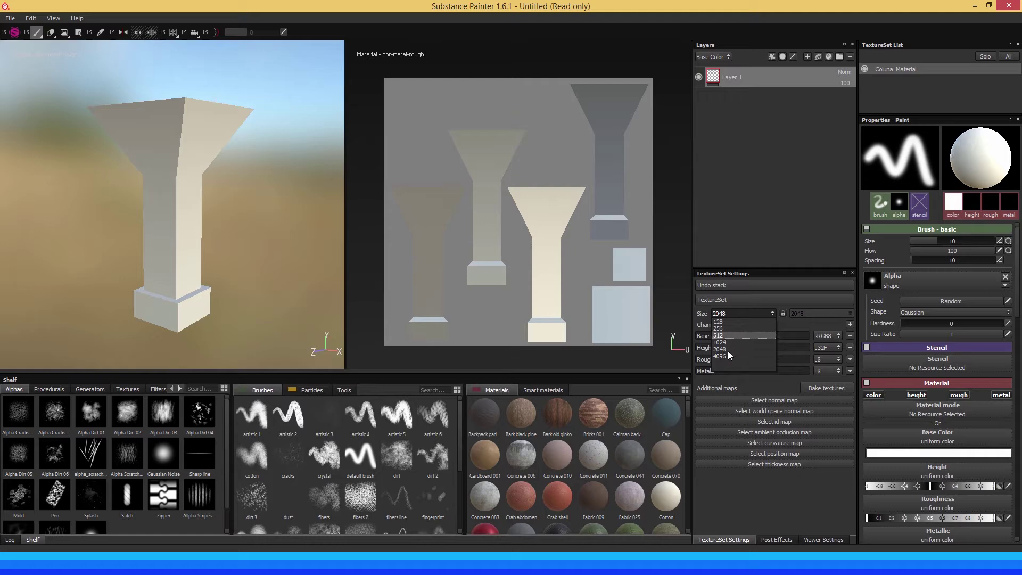
left_click(772, 312)
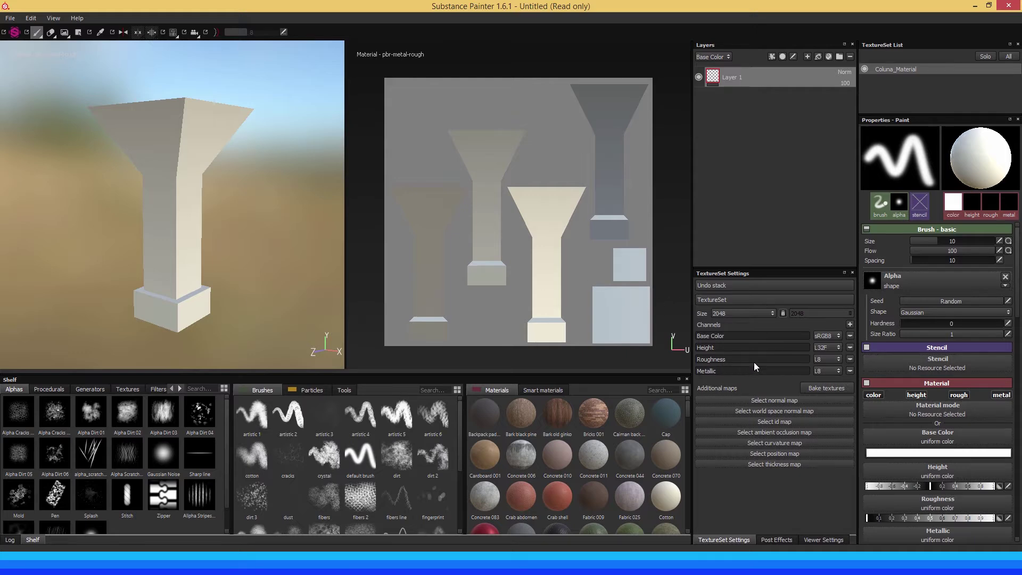
Review the channel types that can be added to the texture set without adding any
left_click(850, 325)
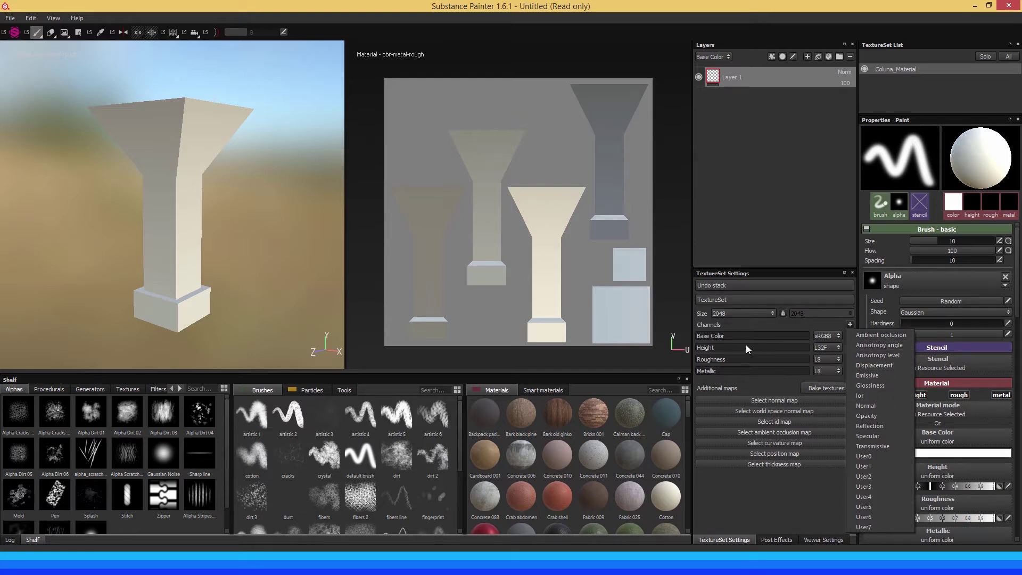
left_click(790, 325)
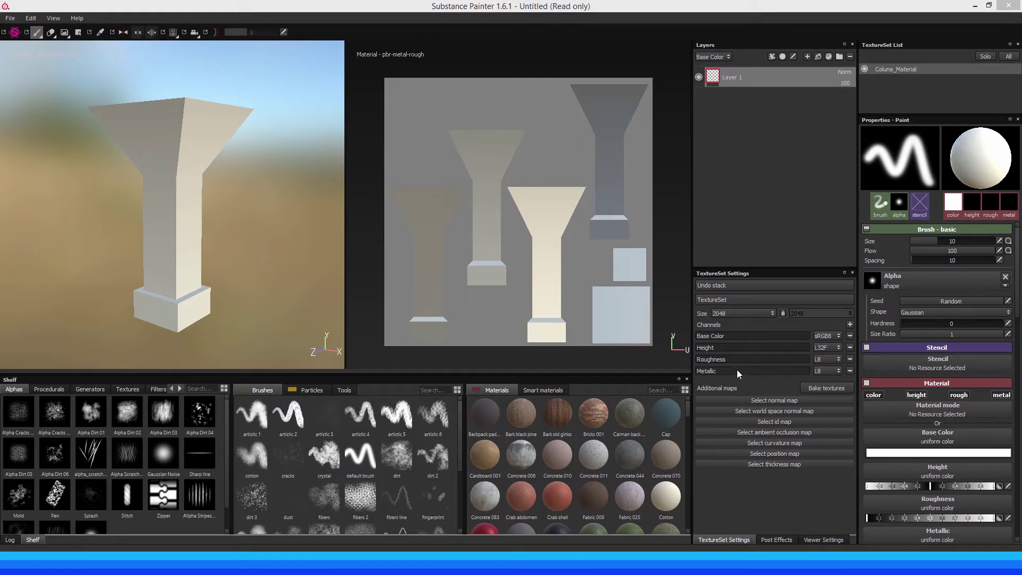
left_click(849, 324)
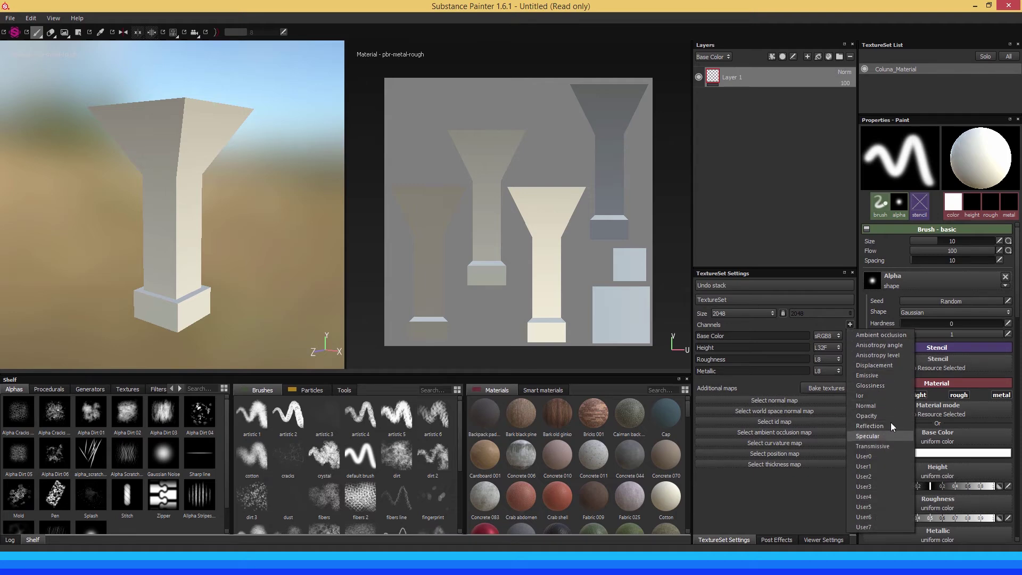
left_click(796, 326)
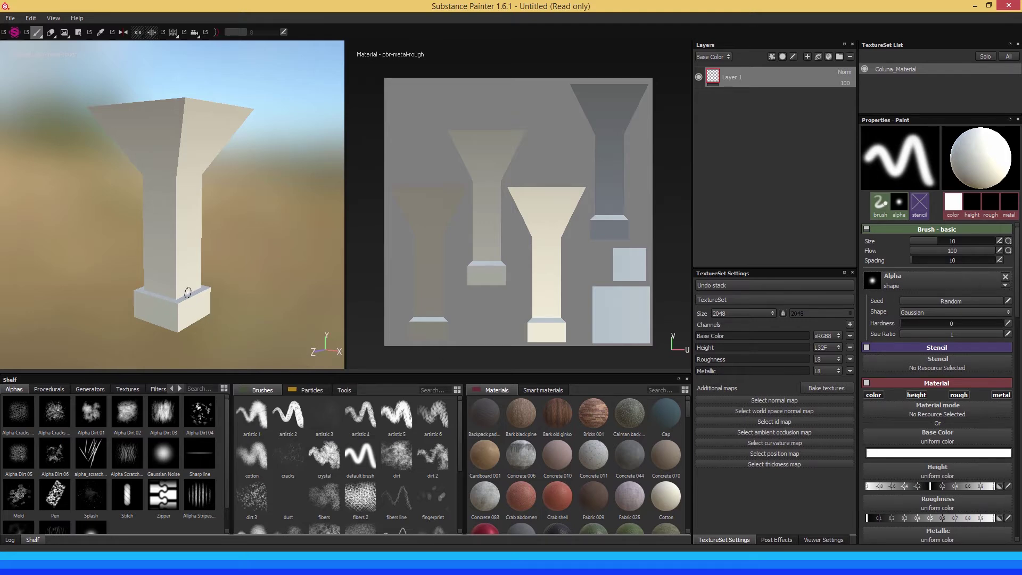
Examine the column's base, shaft and top from several angles and distances in the 3D view
mouse_move(159, 267)
right_mouse_down("alt")
mouse_move(183, 242)
mouse_move(176, 247)
mouse_move(270, 302)
right_mouse_up("alt")
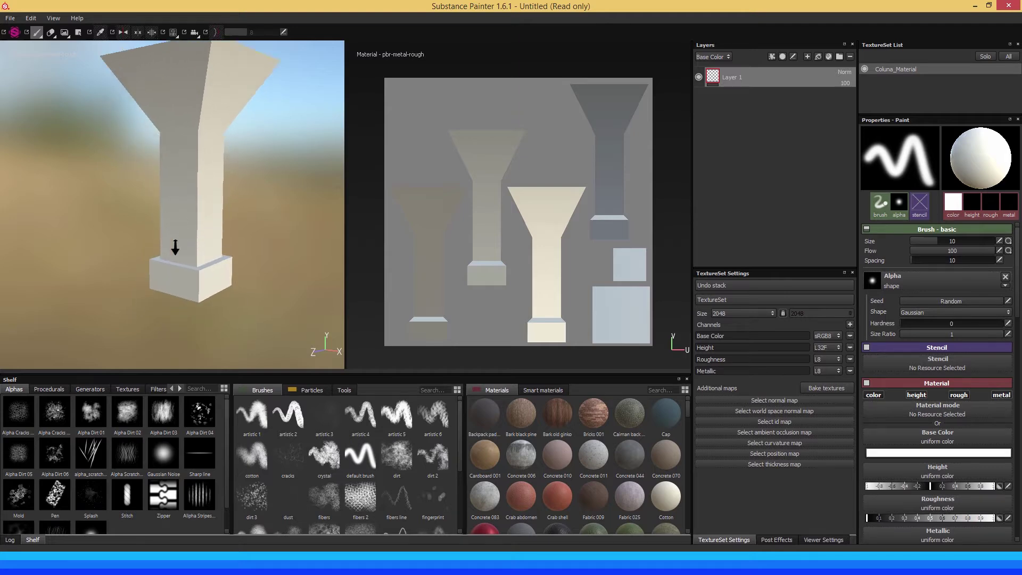
left_click_drag(238, 271, 187, 284, "alt")
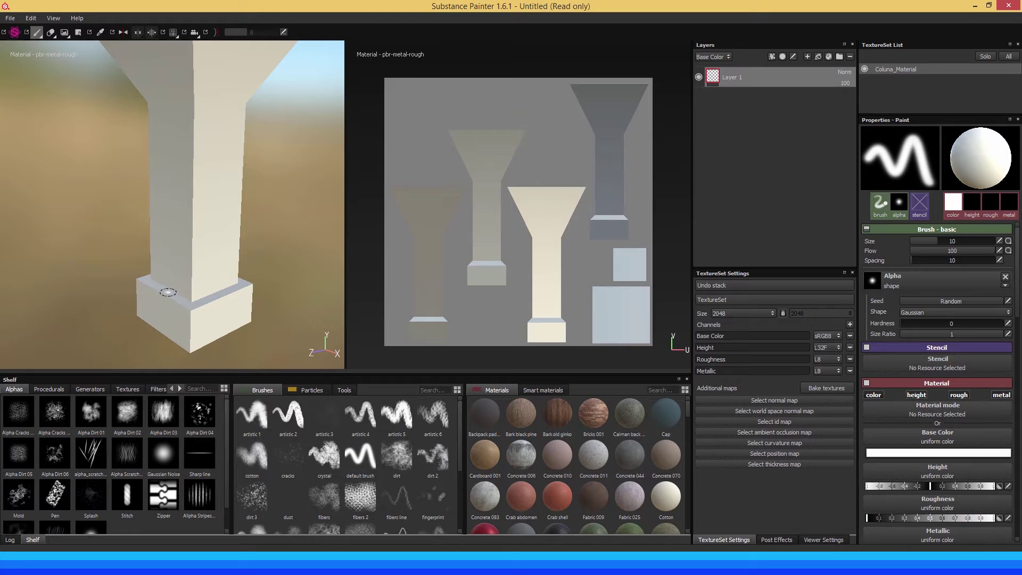
left_click_drag(175, 289, 165, 297, "alt")
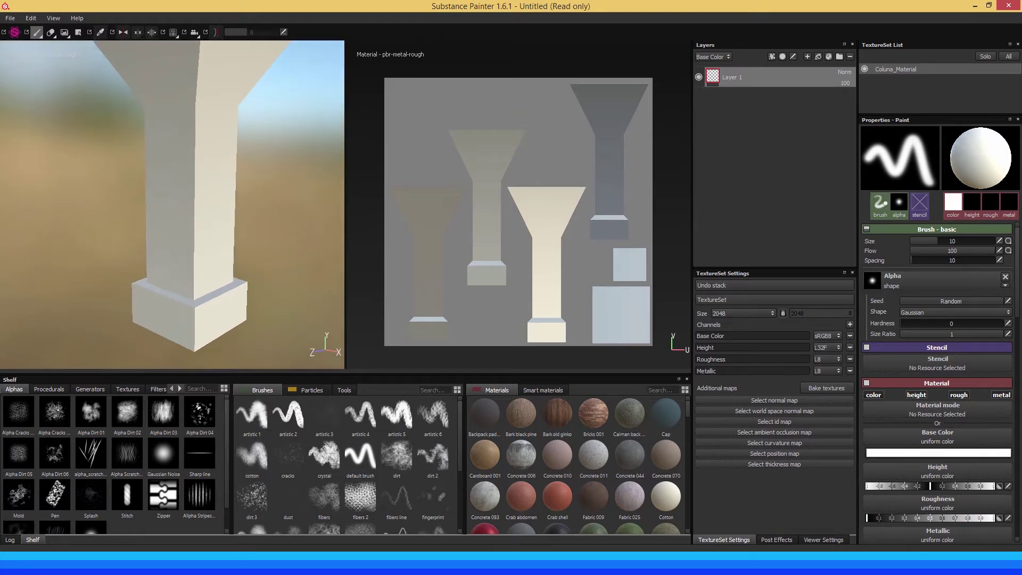
right_click_drag(212, 282, 164, 255, "alt")
middle_click_drag(180, 250, 151, 266, "alt")
right_click_drag(192, 261, 149, 247, "alt")
middle_click_drag(149, 248, 159, 235, "alt")
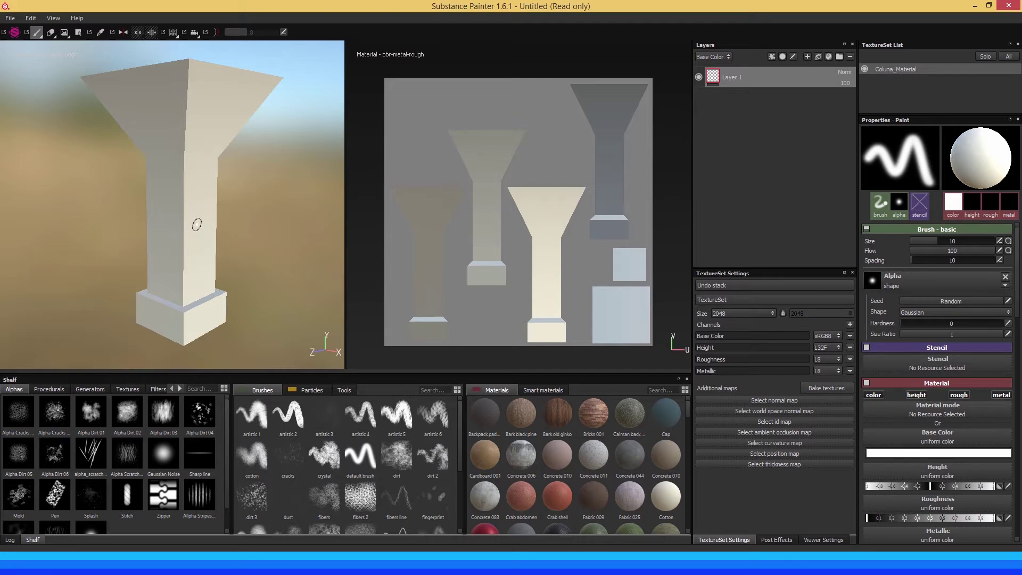
middle_click_drag(196, 224, 194, 224, "alt")
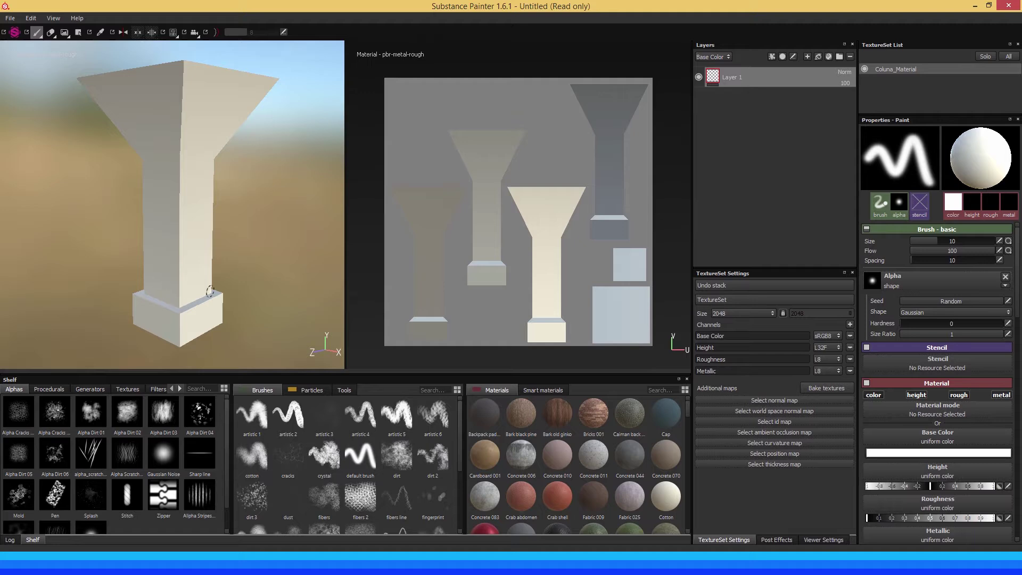
mouse_move(169, 273)
left_mouse_down("alt")
mouse_move(298, 269)
mouse_move(160, 266)
mouse_move(155, 292)
mouse_move(163, 228)
mouse_move(157, 276)
left_mouse_up("alt")
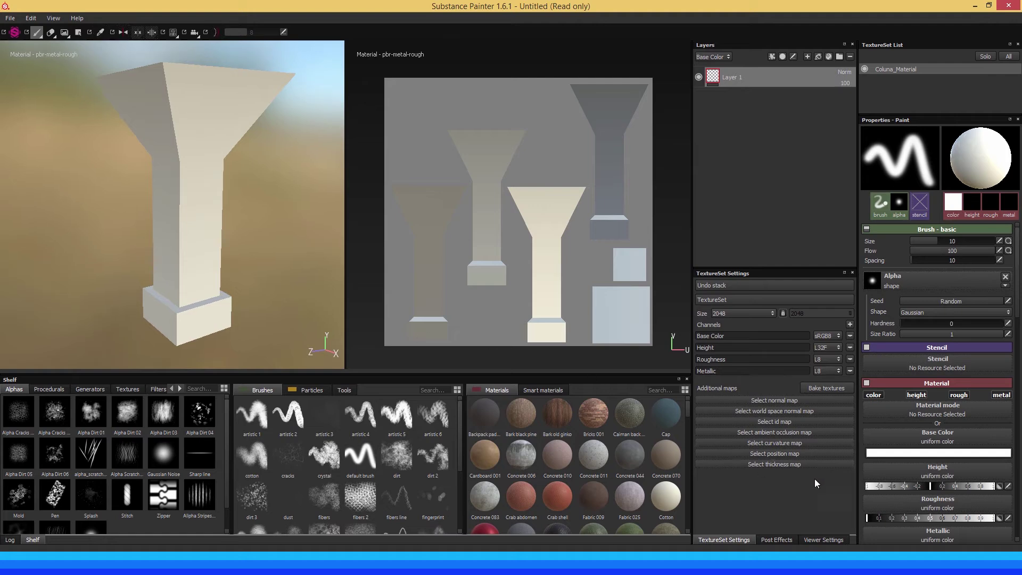
left_click_drag(201, 244, 176, 242, "alt")
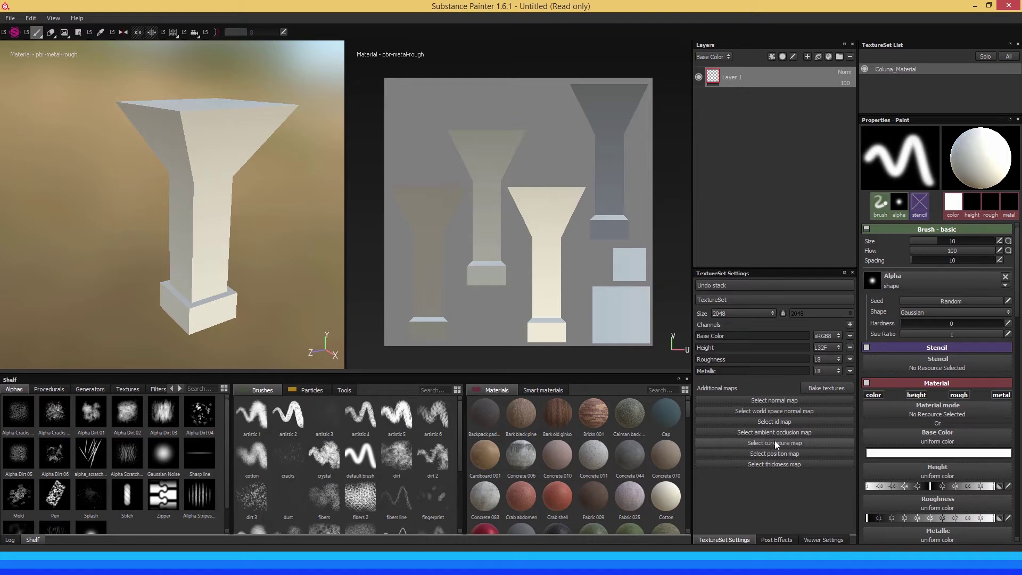
Examine the column from several angles and preview shelf materials such as the bark, brick, cardboard and concrete ones
left_click_drag(193, 263, 187, 235, "alt")
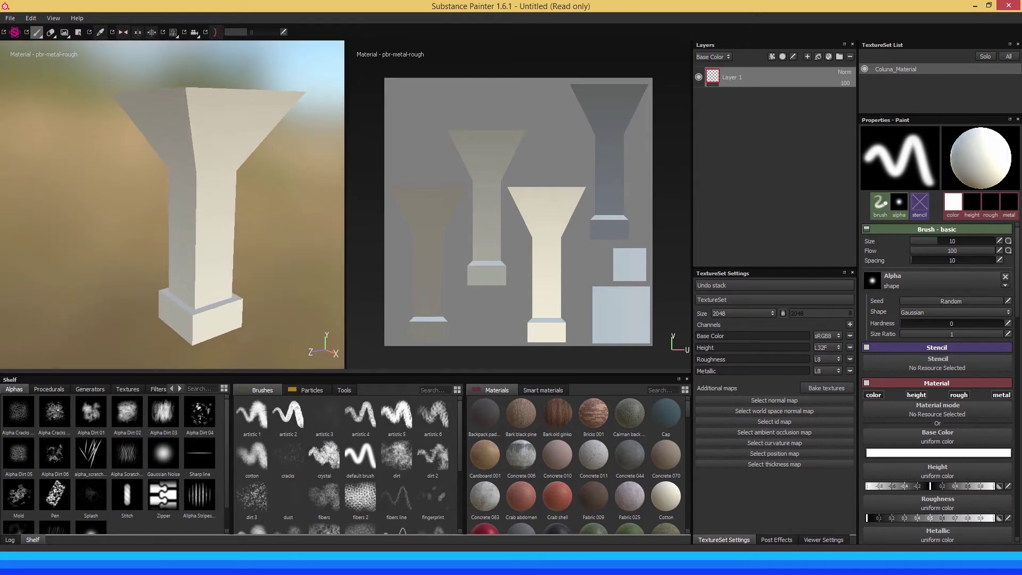
right_click_drag(187, 235, 186, 231, "alt")
mouse_move(201, 238)
left_mouse_down("alt")
mouse_move(196, 257)
mouse_move(207, 231)
mouse_move(190, 203)
mouse_move(184, 232)
mouse_move(164, 231)
mouse_move(194, 254)
left_mouse_up("alt")
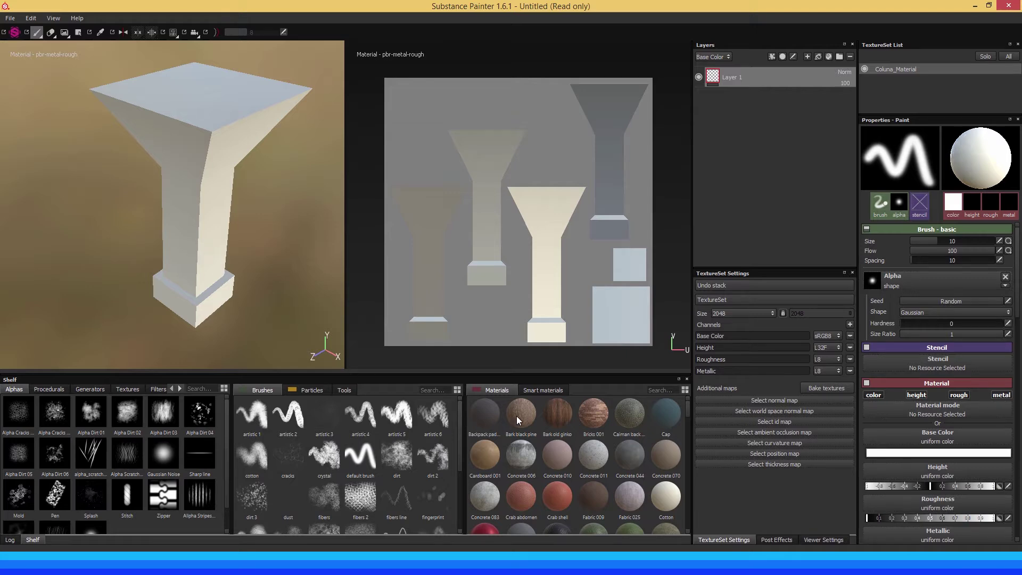
mouse_move(557, 415)
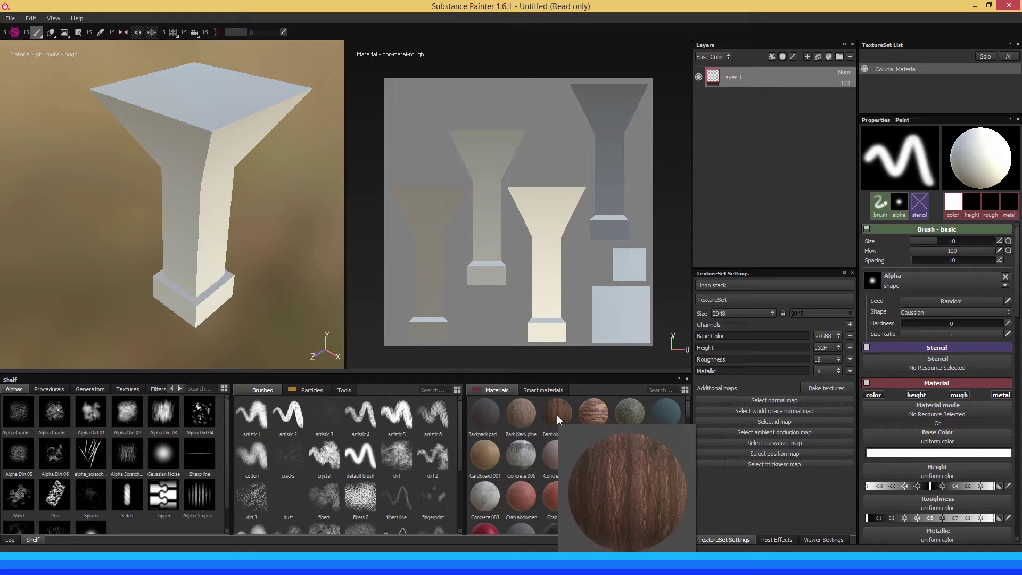
mouse_move(589, 413)
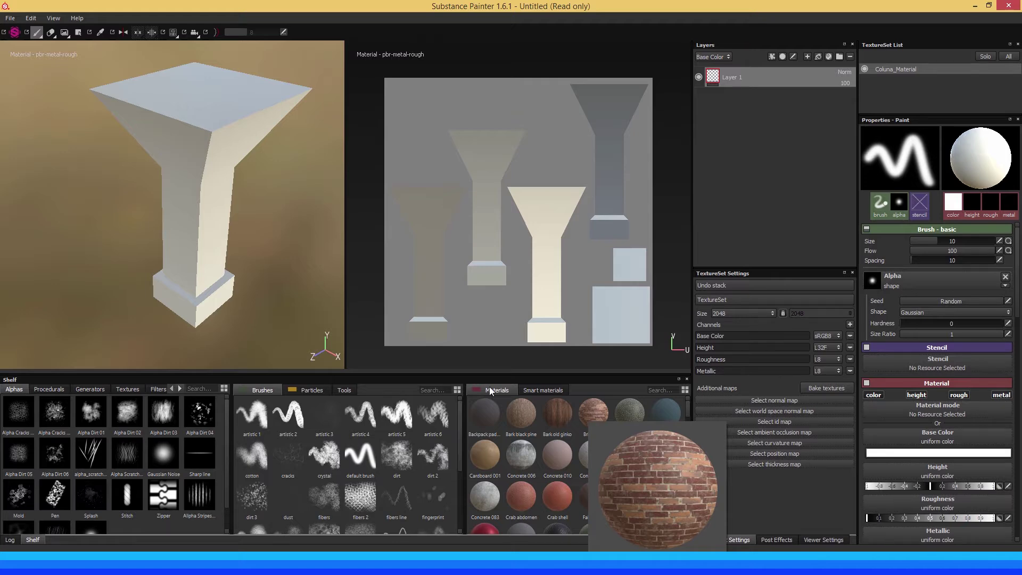
left_click_drag(170, 229, 162, 220, "alt")
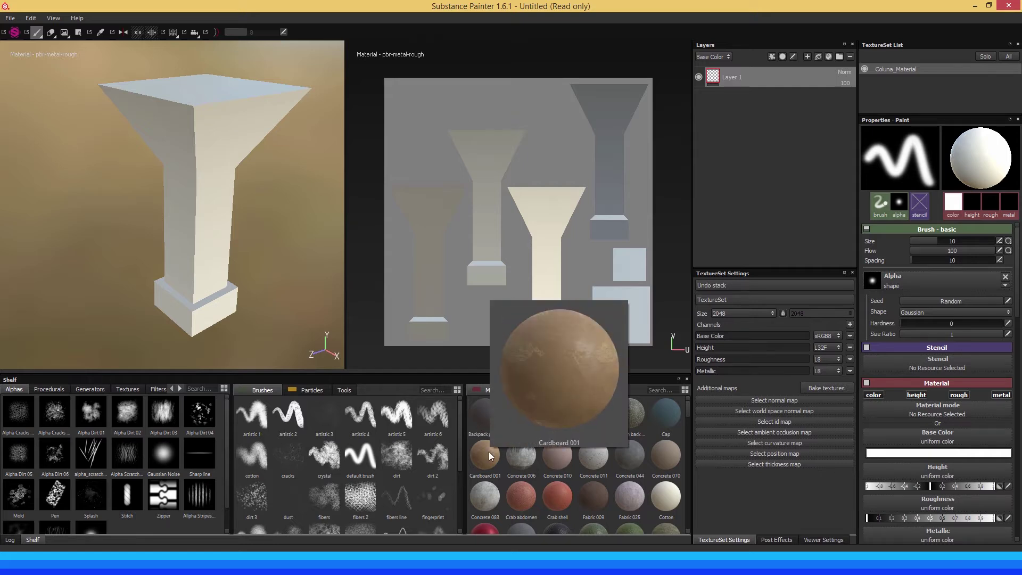
mouse_move(519, 462)
mouse_move(557, 468)
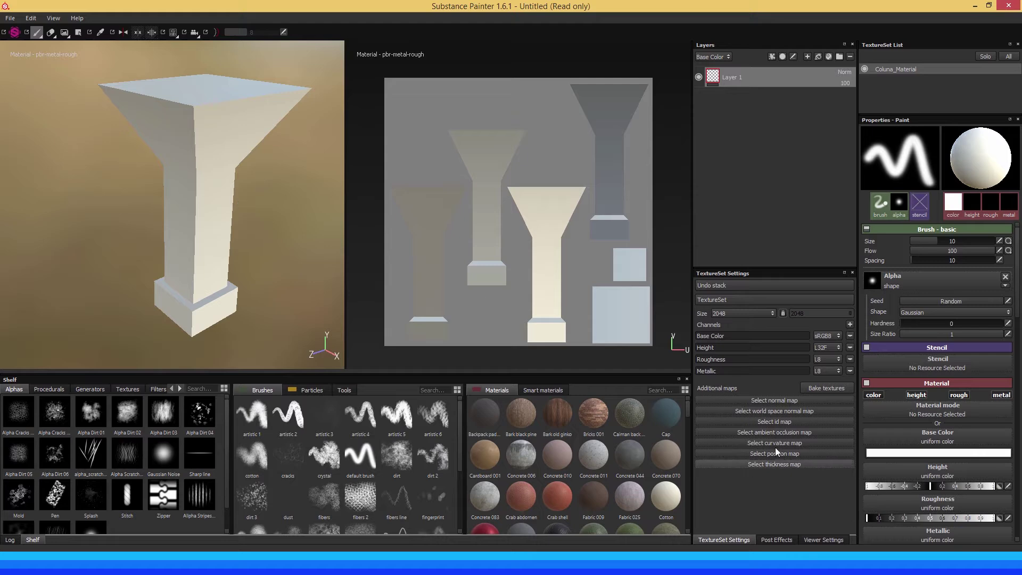
scroll(244, 271, "up", 5)
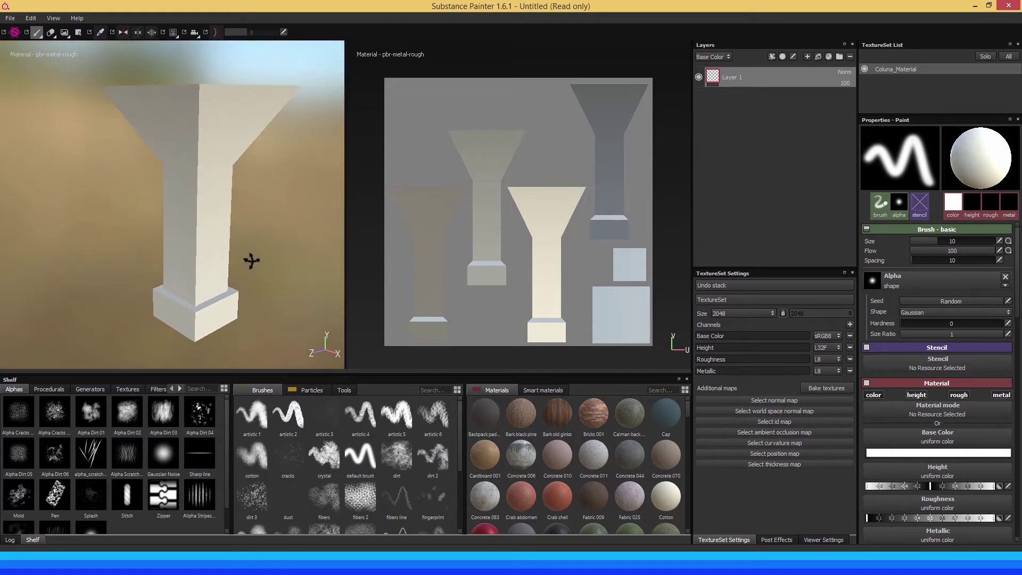
left_click_drag(224, 257, 192, 238, "alt")
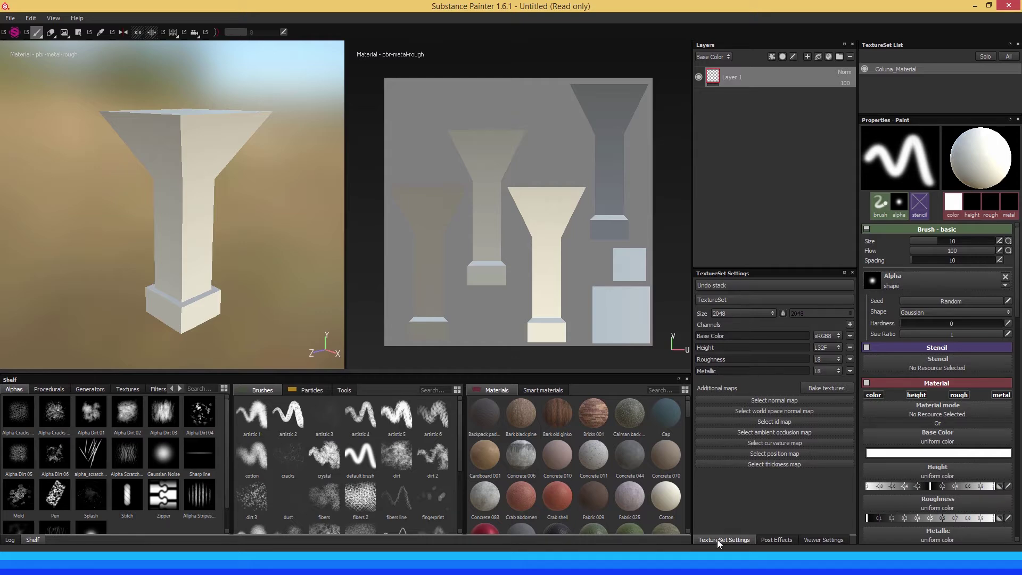
Review the available post effects and the viewer settings, and look at the environment background around the column
left_click(771, 538)
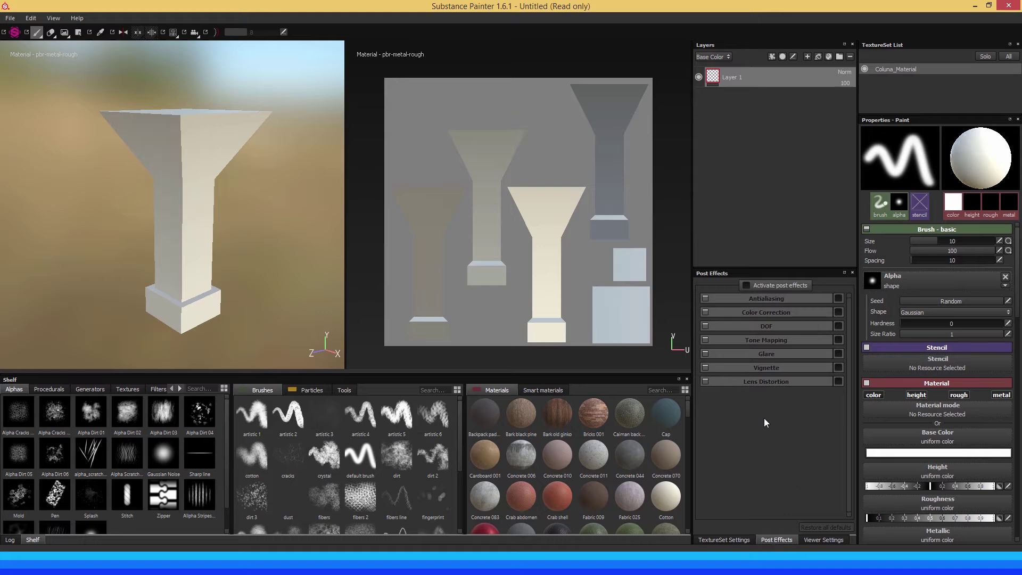
left_click(814, 540)
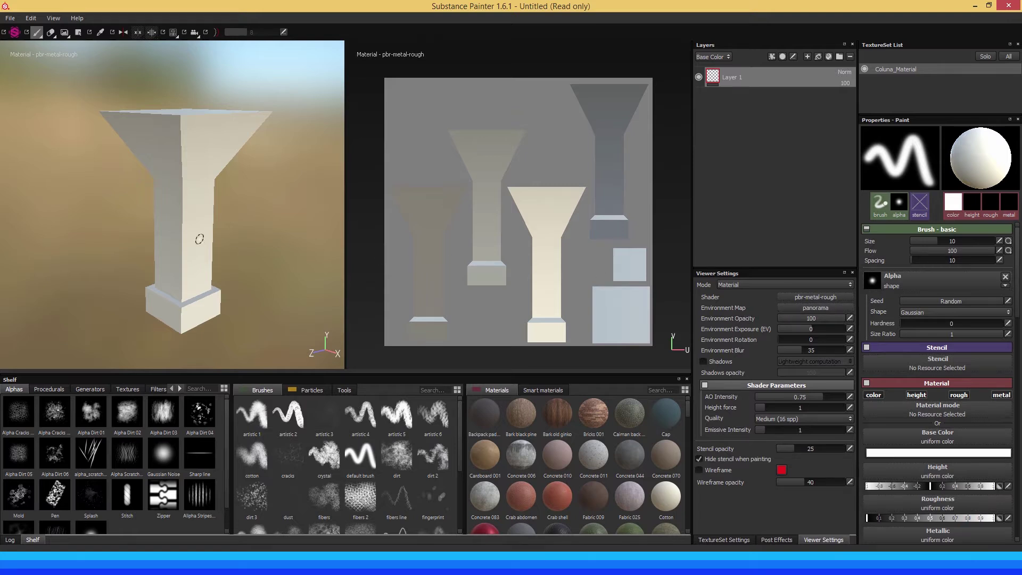
left_click_drag(184, 237, 267, 231, "alt")
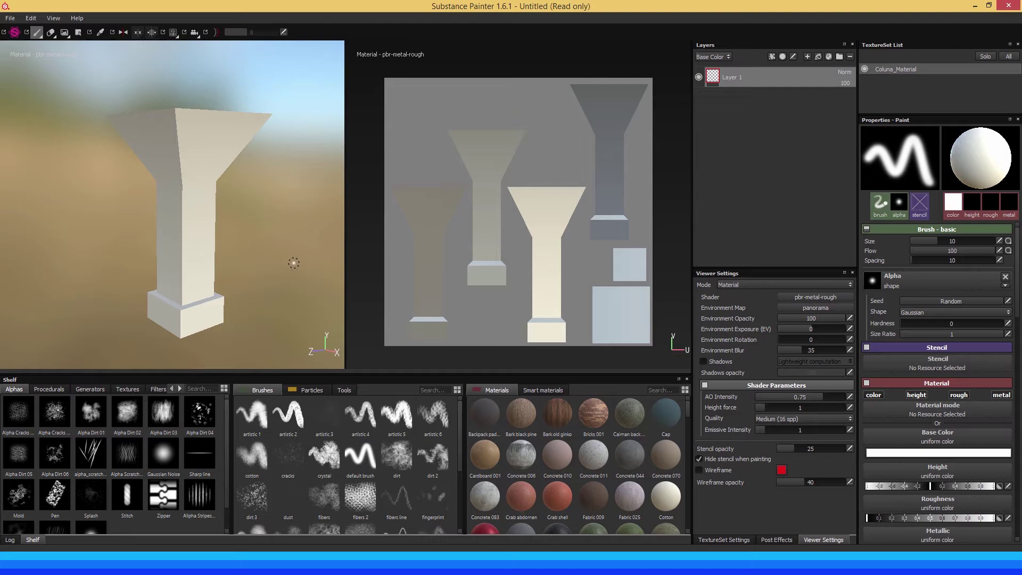
Preview the available environment maps, apply cave_entry_in_the_forest and inspect the column's lighting from several sides
left_click(808, 308)
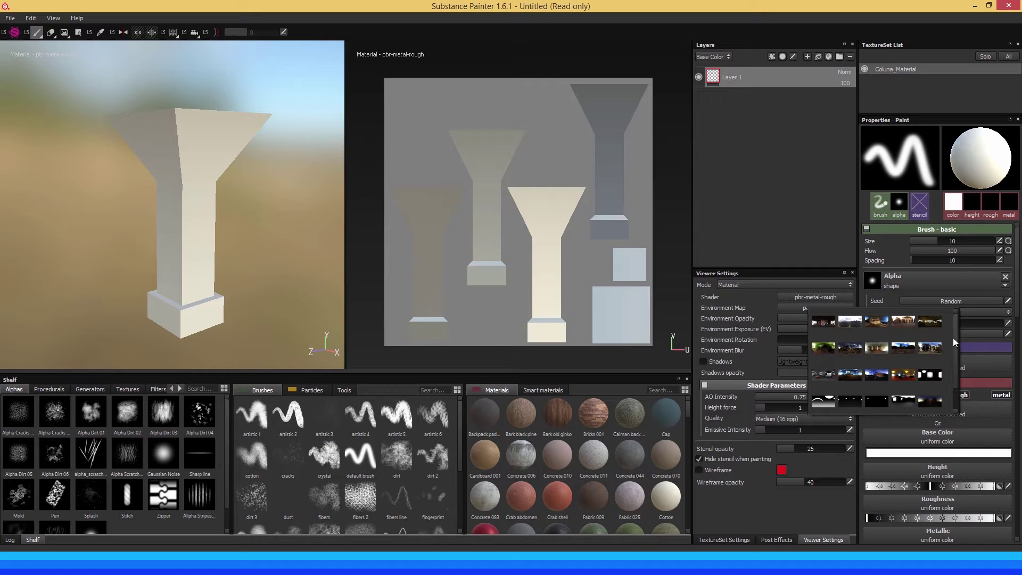
mouse_move(955, 339)
left_mouse_down()
mouse_move(953, 366)
mouse_move(954, 333)
left_mouse_up()
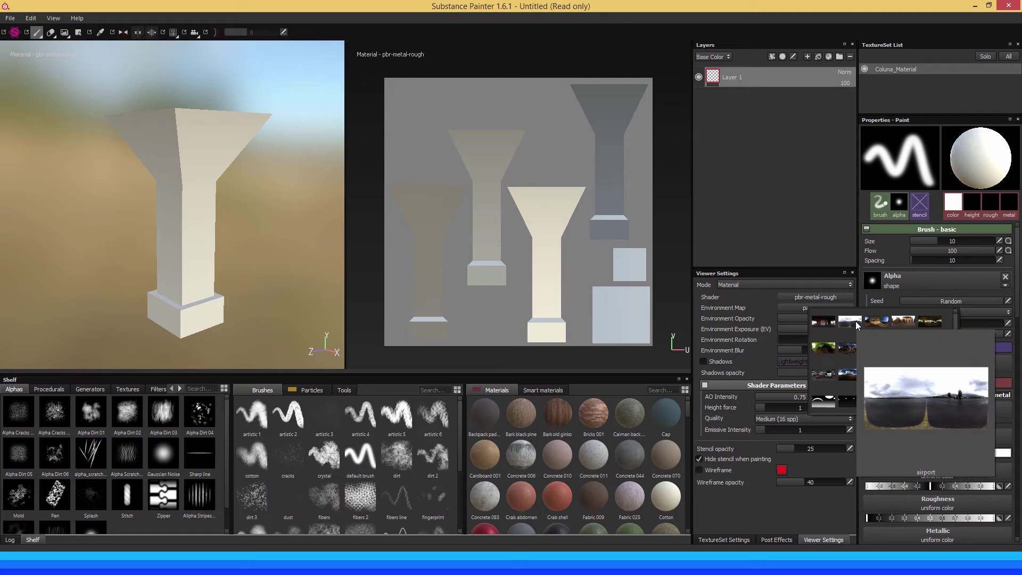
mouse_move(876, 321)
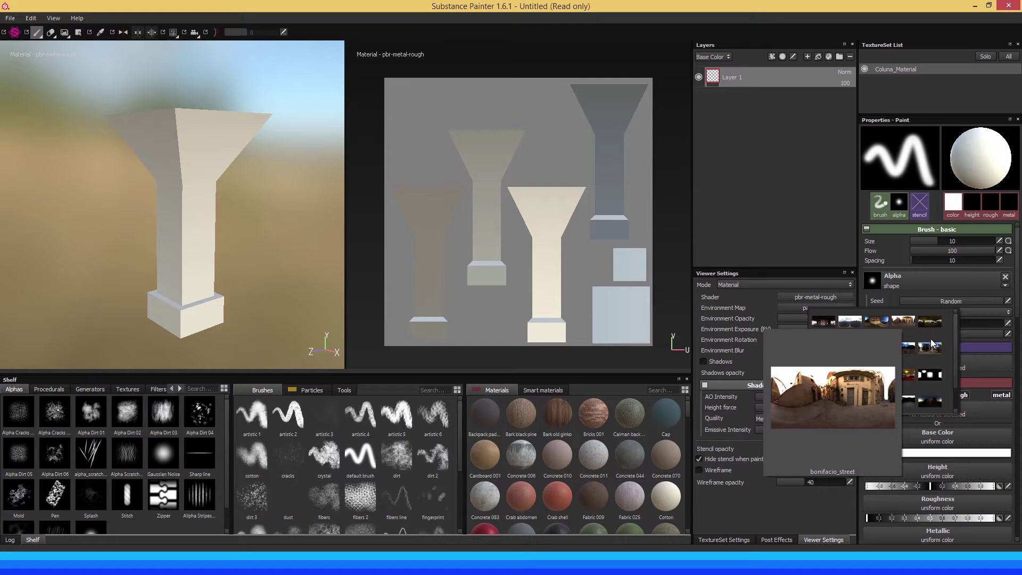
mouse_move(908, 349)
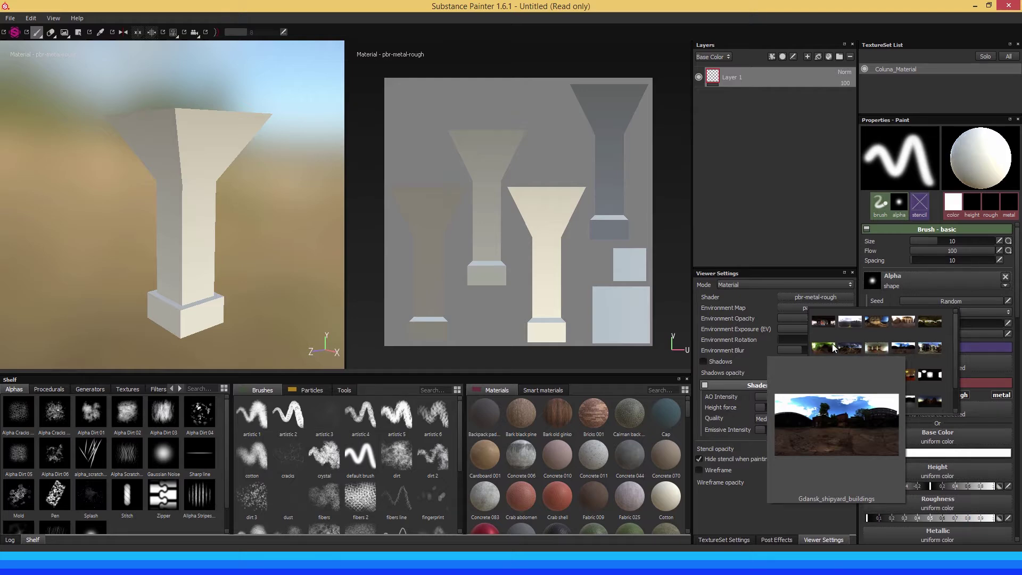
mouse_move(834, 348)
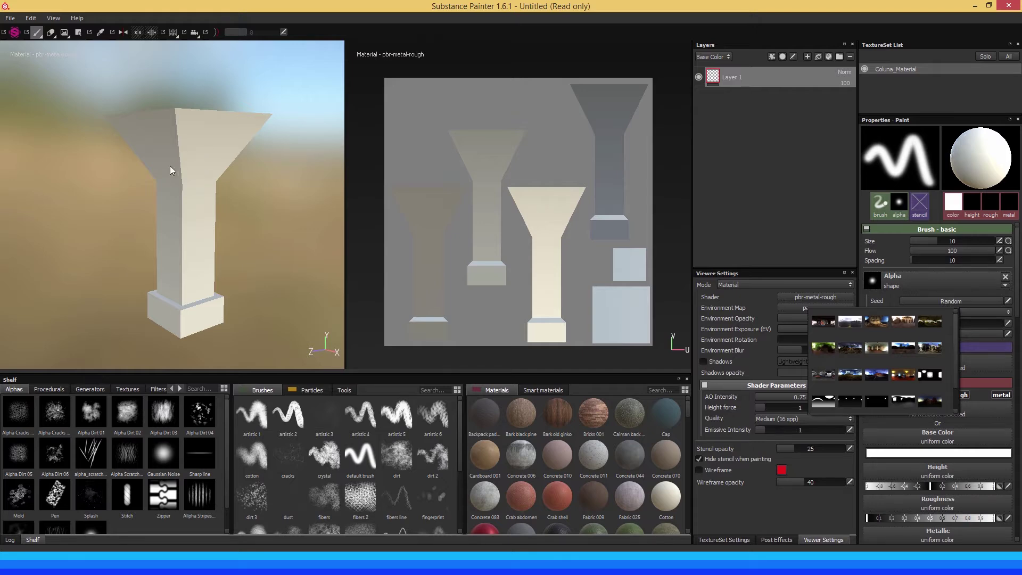
left_click(822, 349)
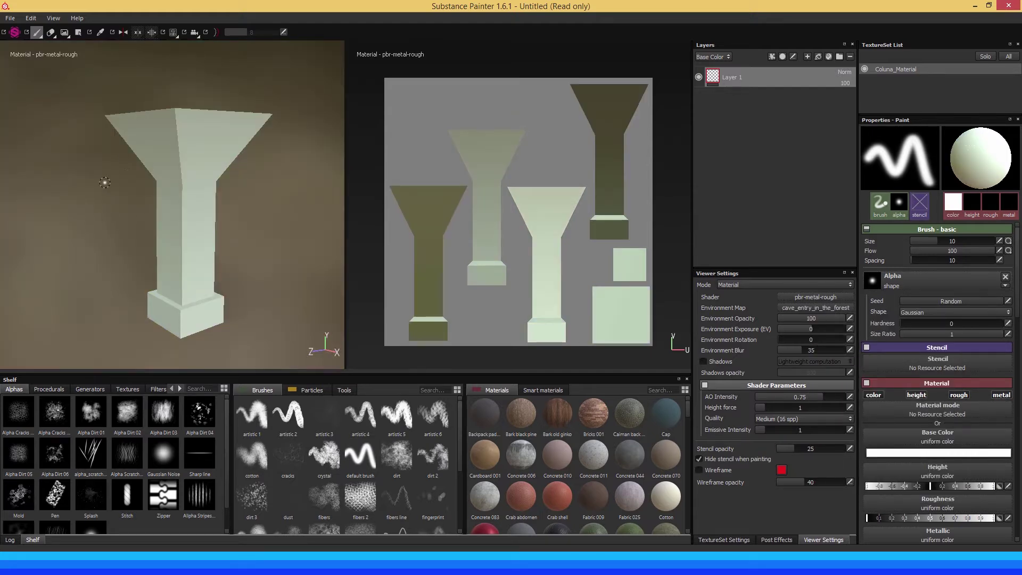
left_click_drag(135, 209, 159, 258, "alt")
mouse_move(196, 198)
left_mouse_down("alt")
mouse_move(146, 224)
mouse_move(159, 226)
left_mouse_up("alt")
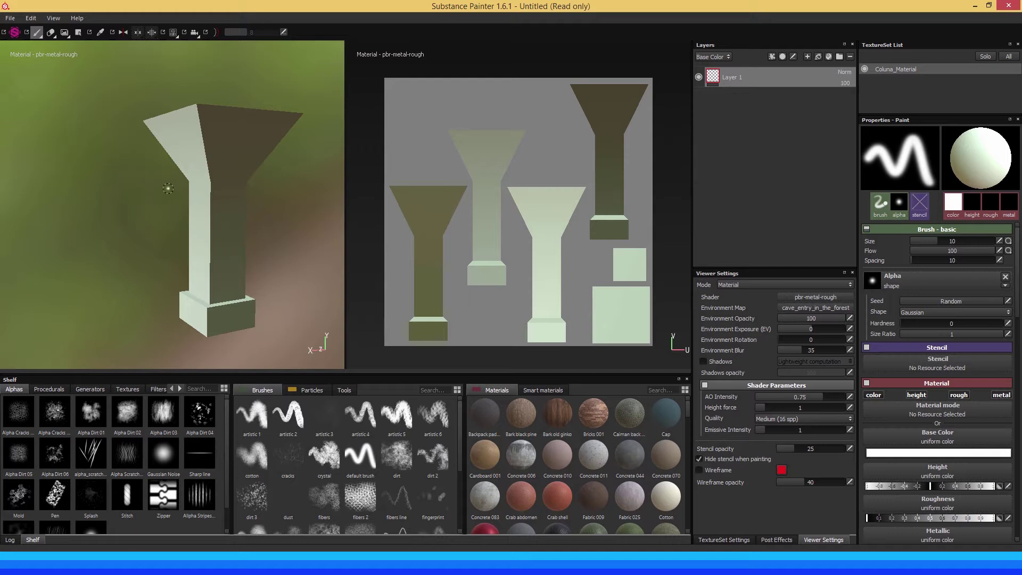
mouse_move(193, 201)
left_mouse_down("alt")
mouse_move(187, 221)
mouse_move(198, 221)
left_mouse_up("alt")
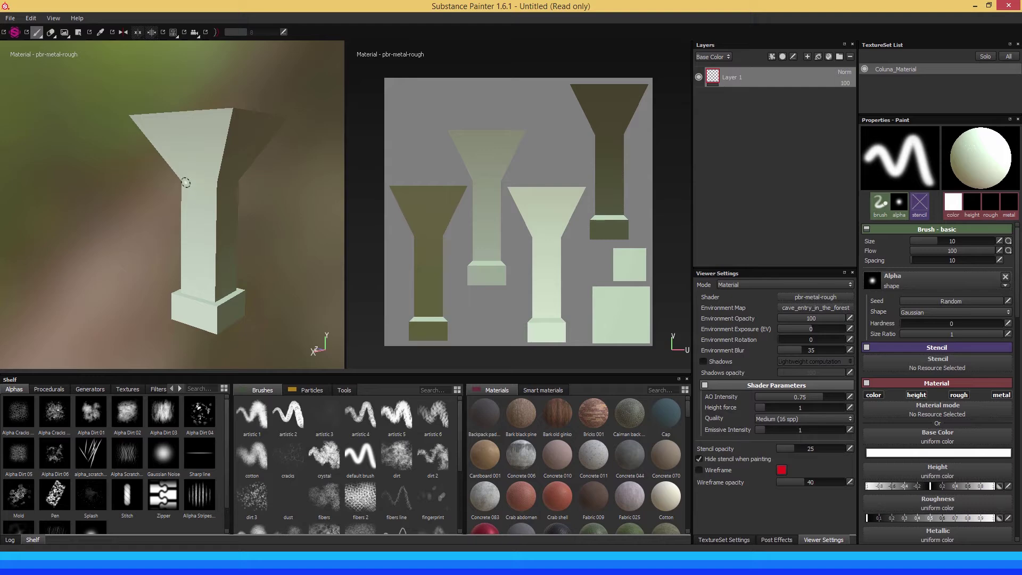
Change the environment map to small_apartment and check how it lights the column
left_click(814, 309)
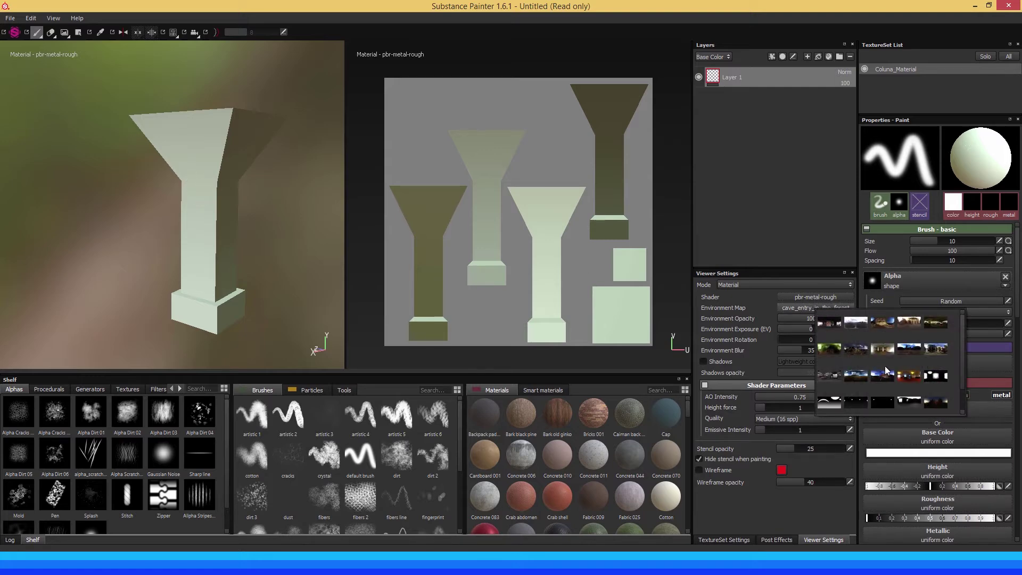
mouse_move(907, 376)
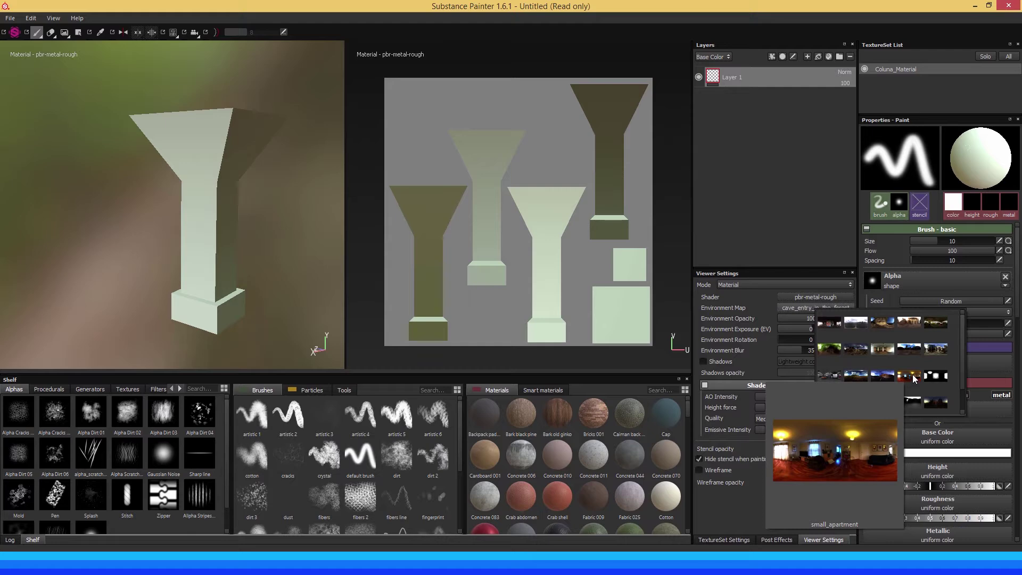
left_click(913, 376)
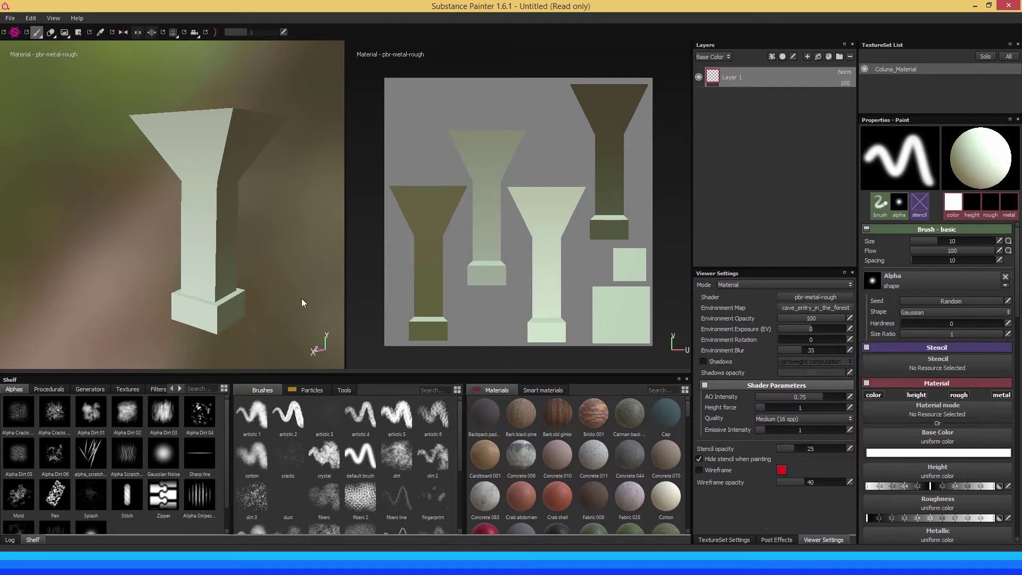
mouse_move(259, 238)
left_mouse_down("alt")
mouse_move(165, 229)
mouse_move(296, 229)
mouse_move(162, 225)
left_mouse_up("alt")
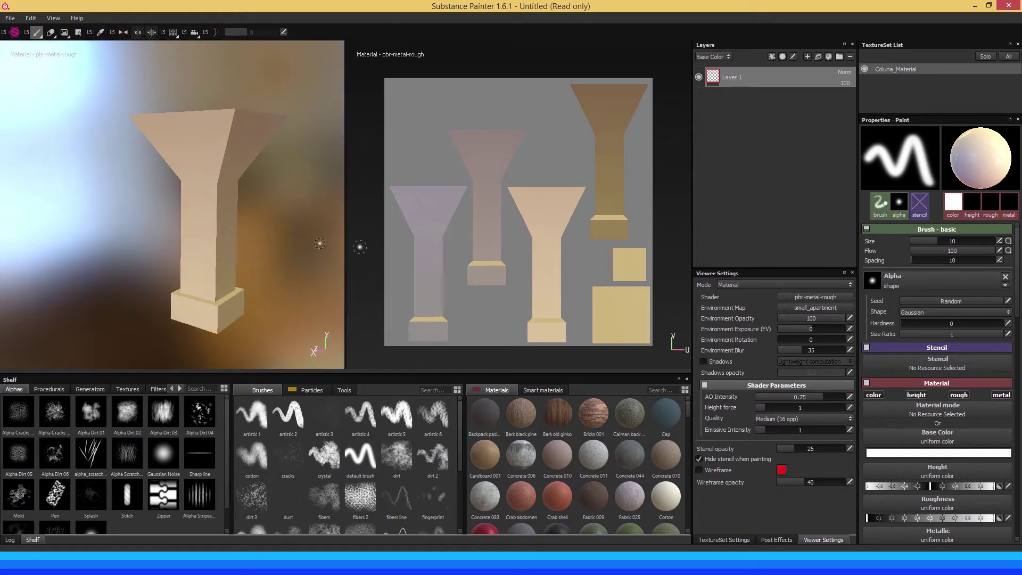
Change the environment map to studio and check how it lights the column
left_click(786, 308)
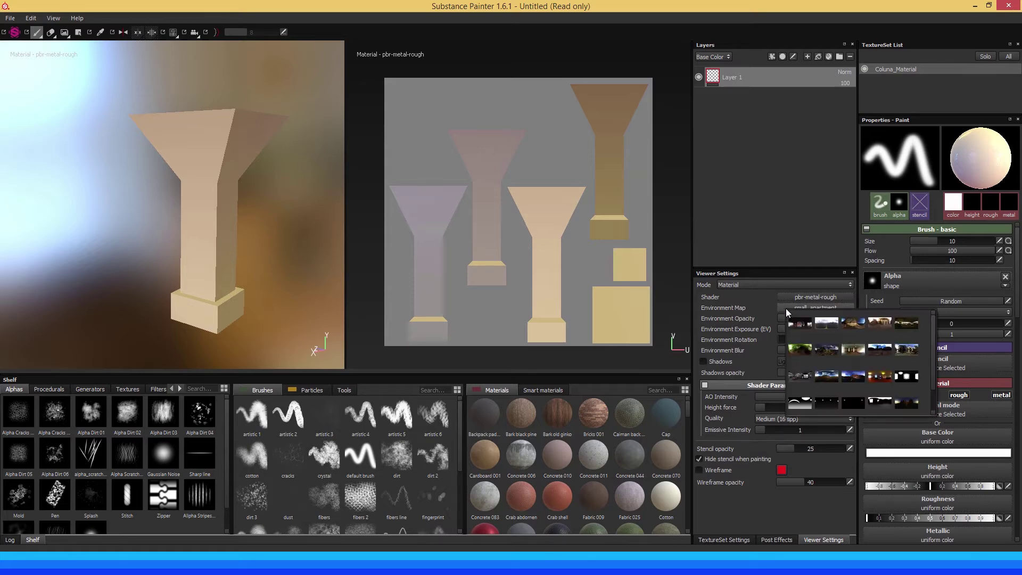
scroll(892, 352, "down", 1)
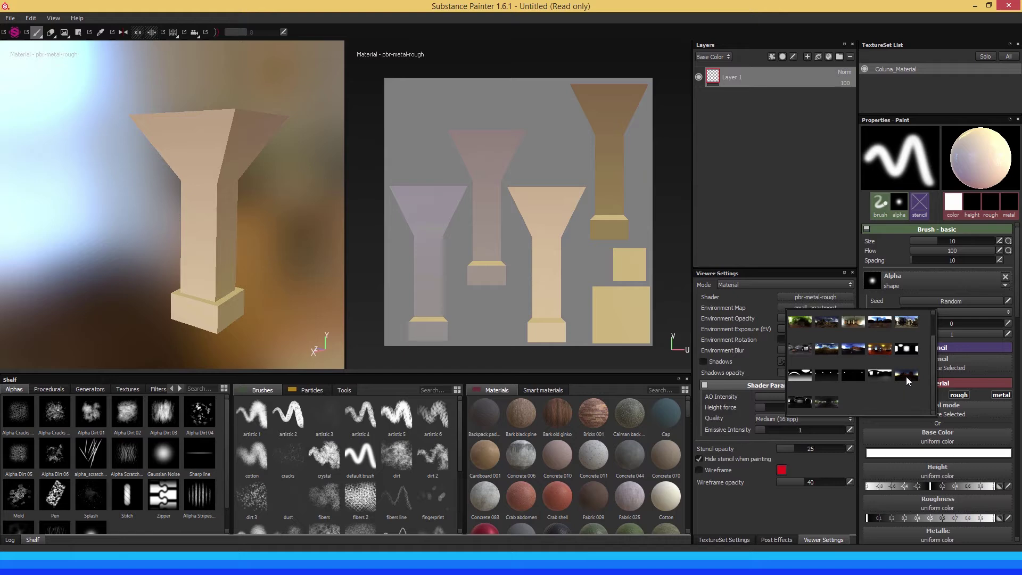
mouse_move(910, 355)
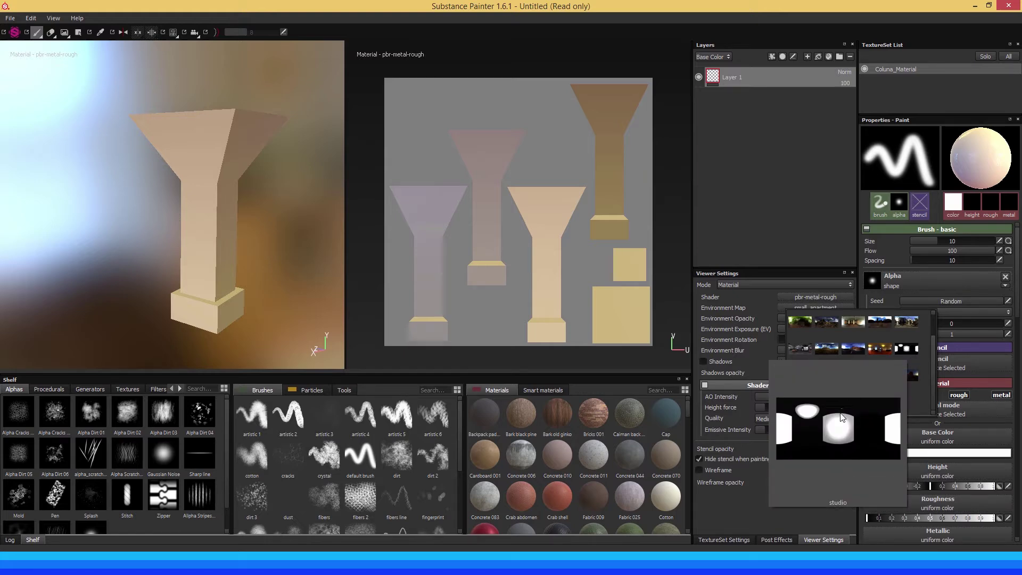
left_click(905, 348)
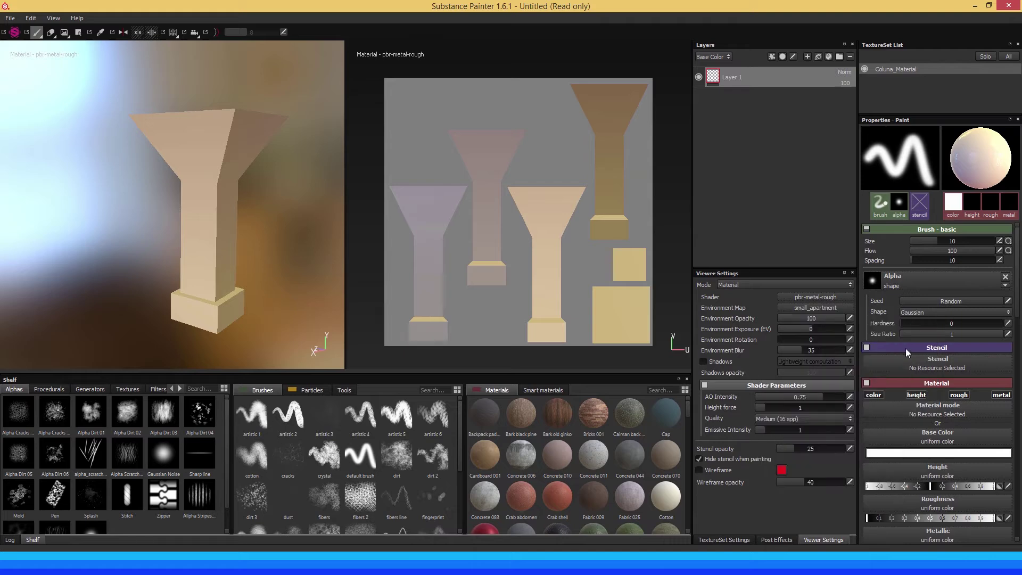
mouse_move(163, 226)
left_mouse_down("alt")
mouse_move(257, 232)
mouse_move(153, 230)
left_mouse_up("alt")
Set the environment map back to panorama and look over the list of maps again without changing it
left_click(816, 307)
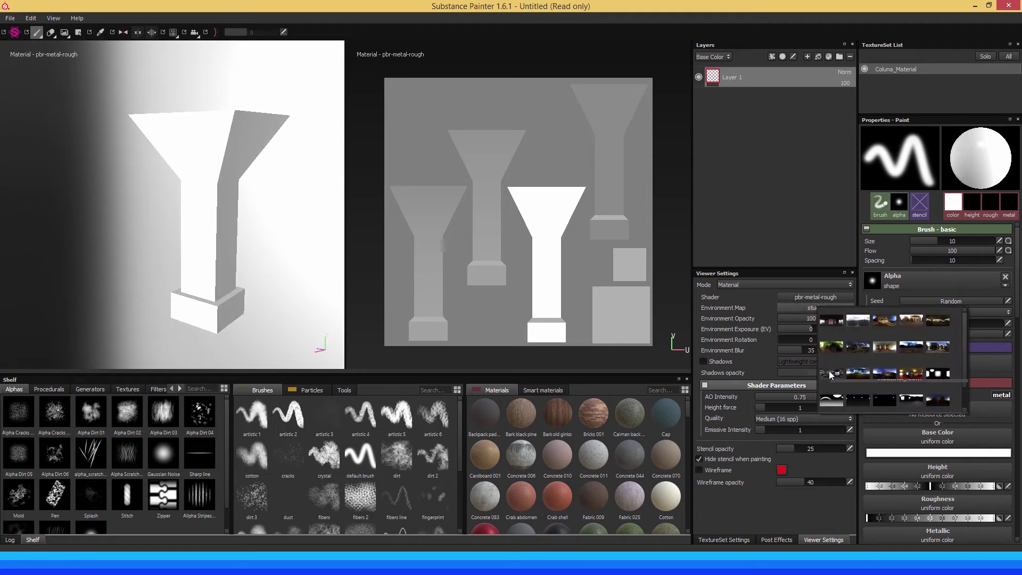
mouse_move(829, 370)
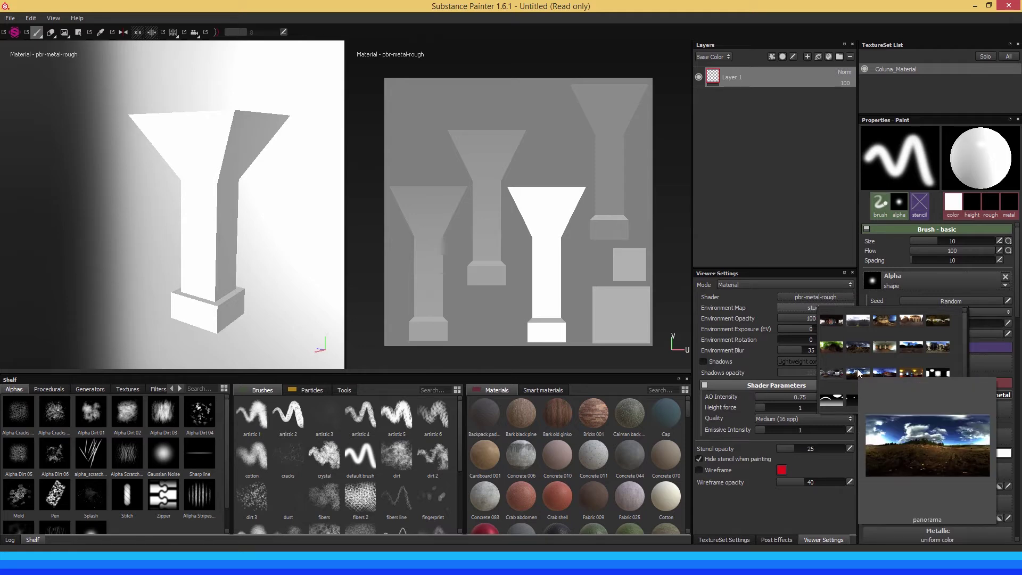
key("Escape")
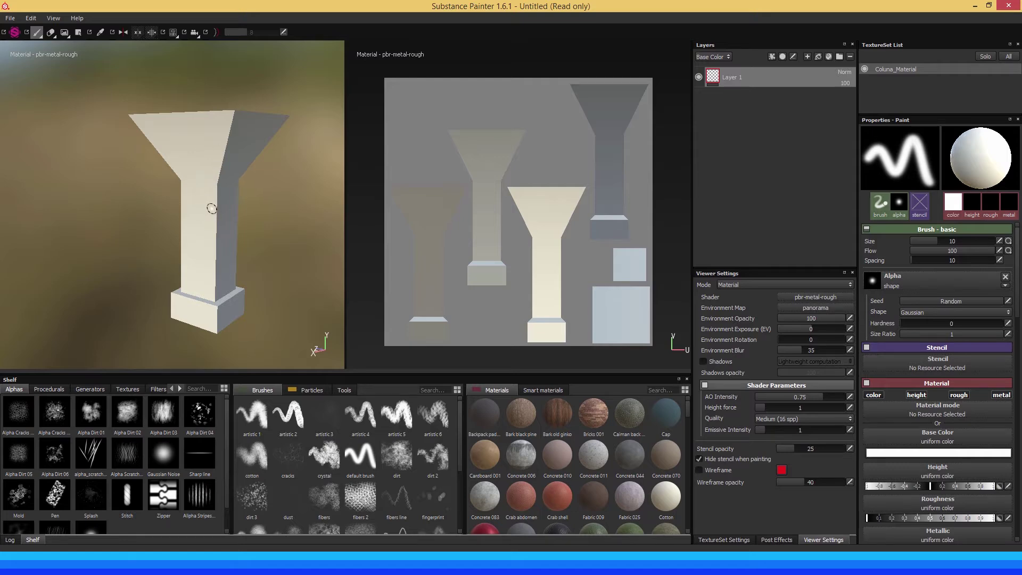
mouse_move(212, 202)
left_mouse_down("alt")
mouse_move(211, 216)
mouse_move(206, 209)
left_mouse_up("alt")
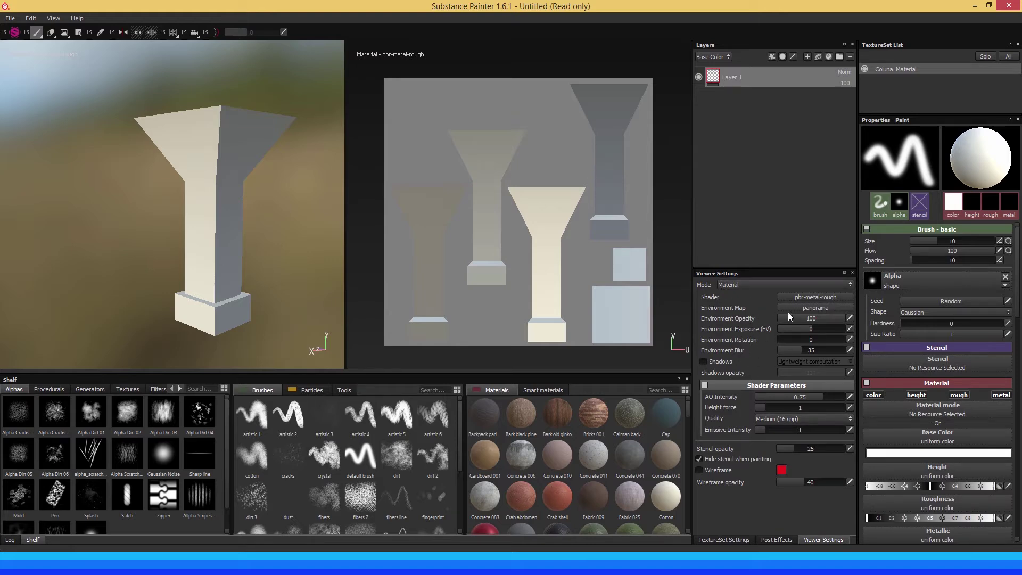
left_click(807, 307)
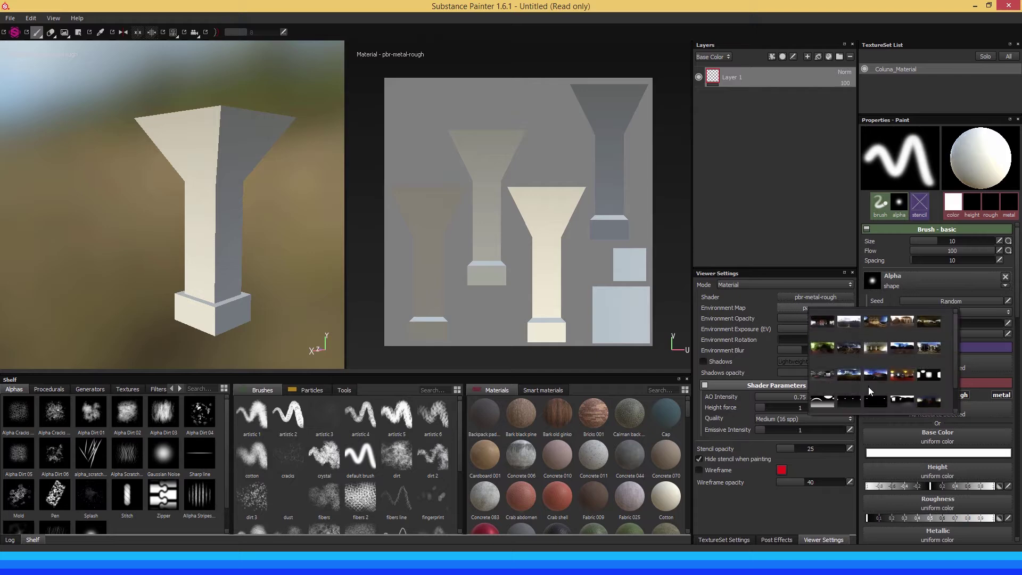
left_click(731, 310)
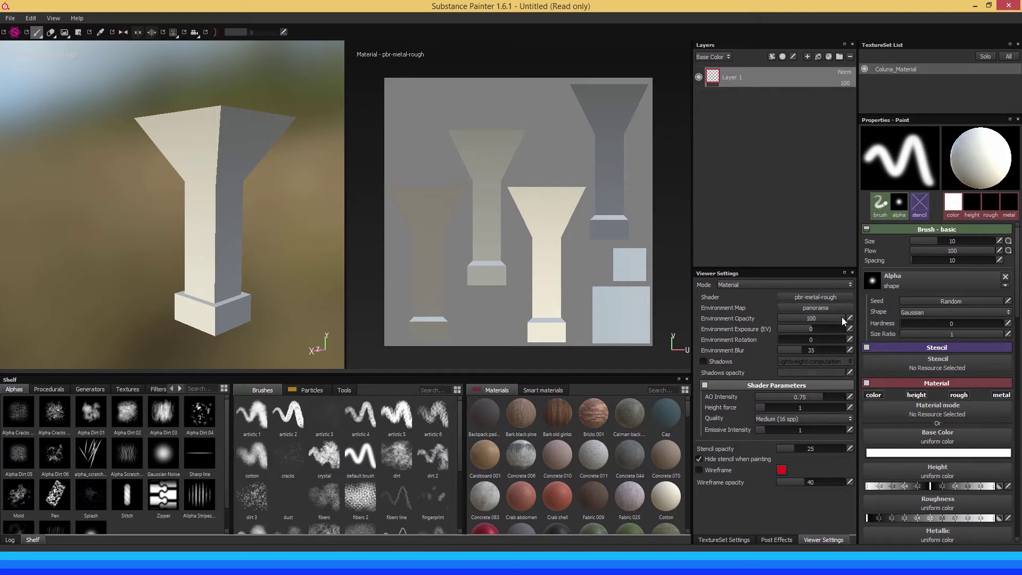
Try the environment opacity at 0 and restore it to 100
left_click_drag(841, 317, 765, 309)
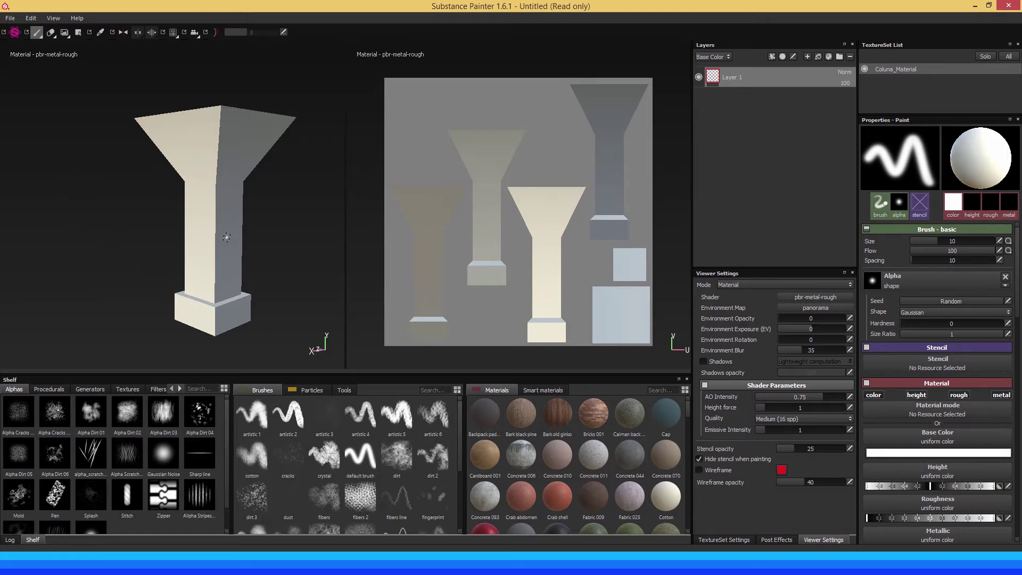
left_click_drag(784, 317, 866, 315)
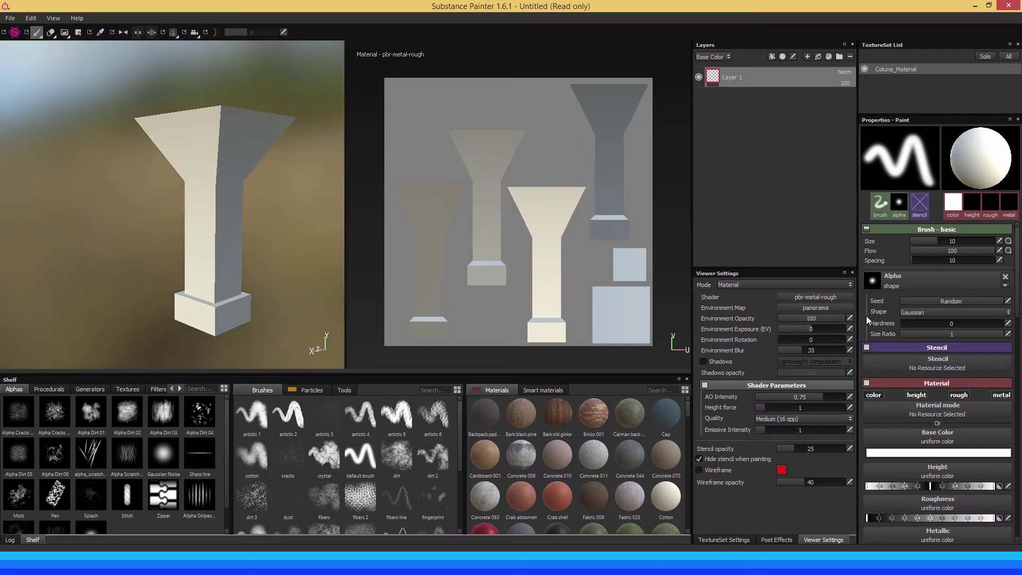
Set the environment opacity to 0 and inspect the column from several angles against the plain background
mouse_move(142, 257)
left_mouse_down("alt")
mouse_move(217, 264)
mouse_move(187, 269)
mouse_move(96, 235)
left_mouse_up("alt")
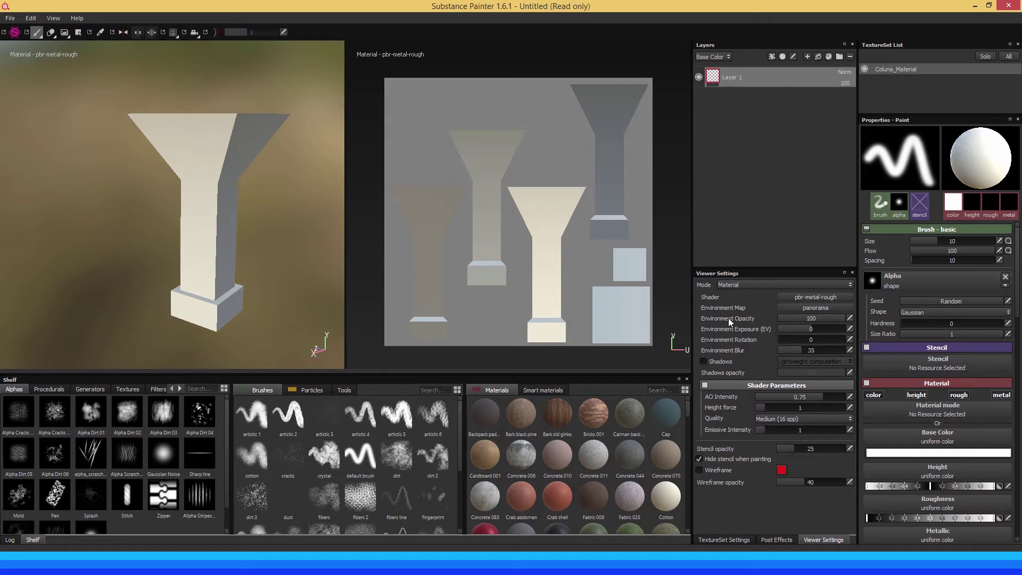
left_click_drag(837, 319, 768, 318)
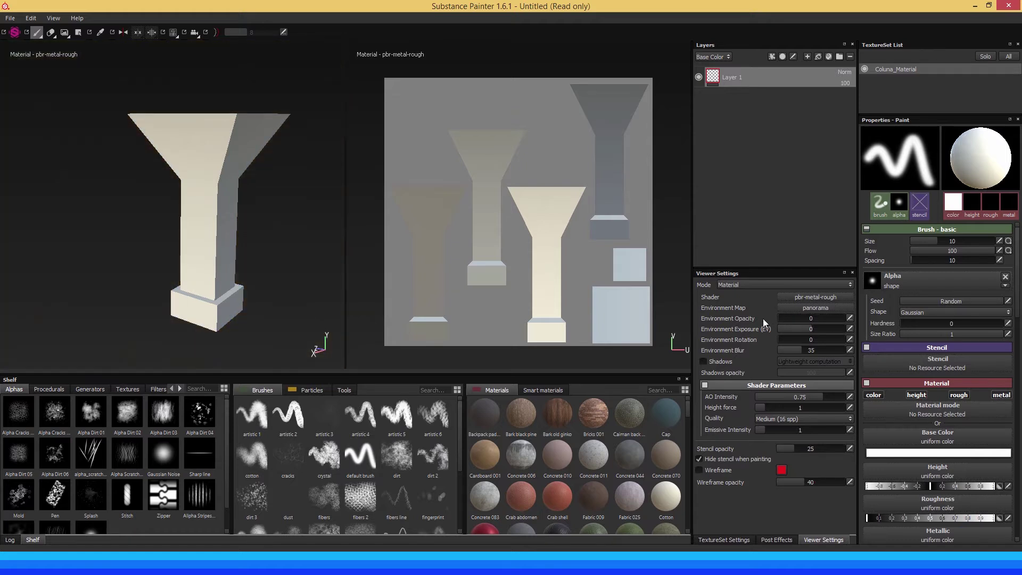
left_click_drag(214, 240, 161, 178, "alt")
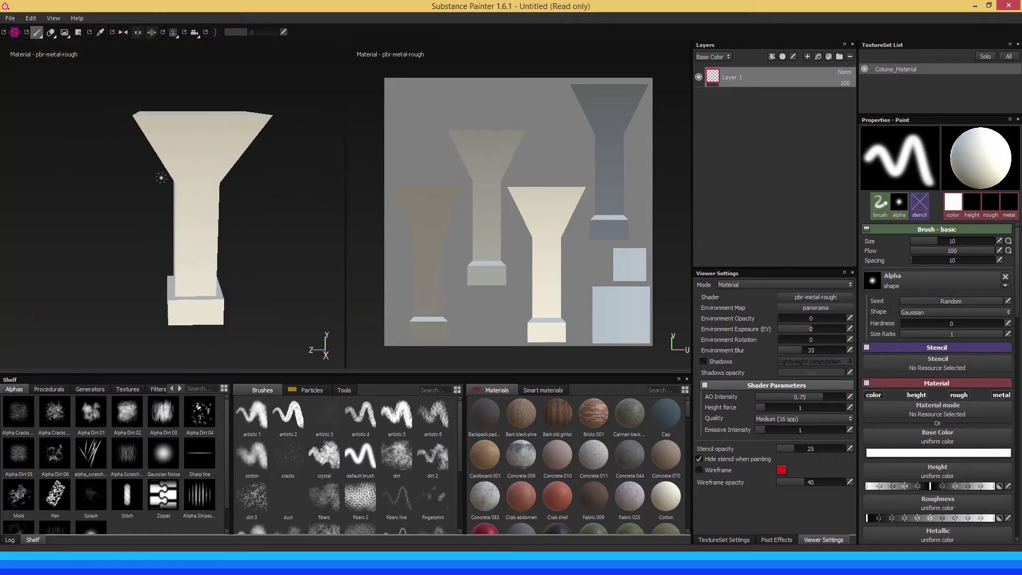
left_click_drag(201, 219, 199, 149, "alt")
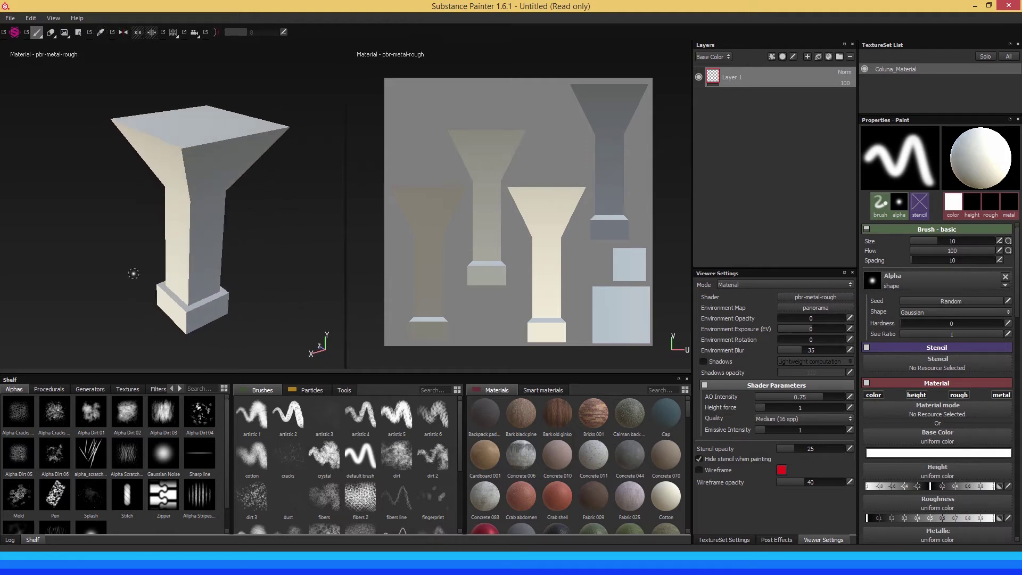
left_click_drag(135, 275, 146, 230, "alt")
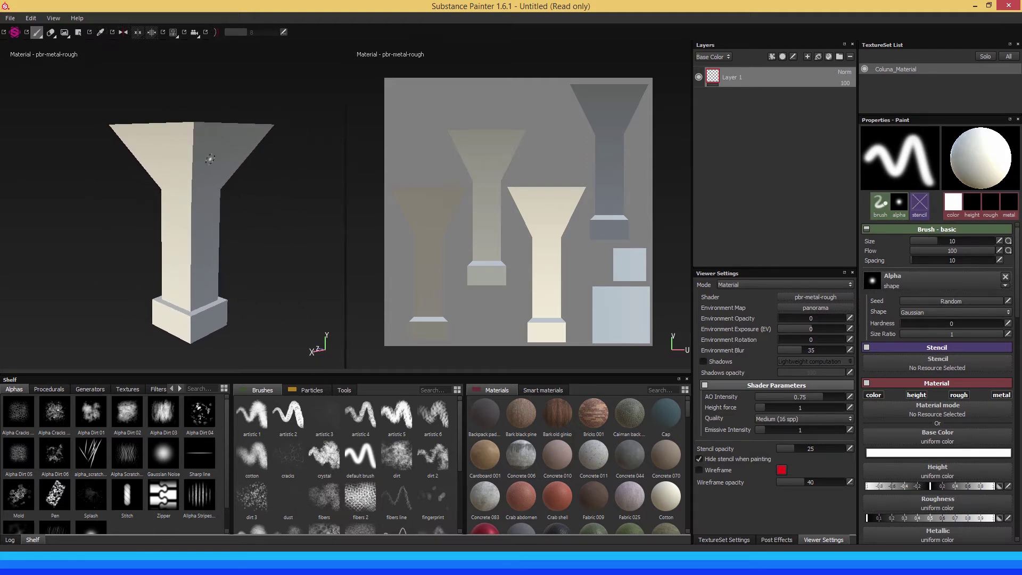
Change the environment map to glazed_patio with the background still hidden to compare the lighting on the column
left_click(812, 308)
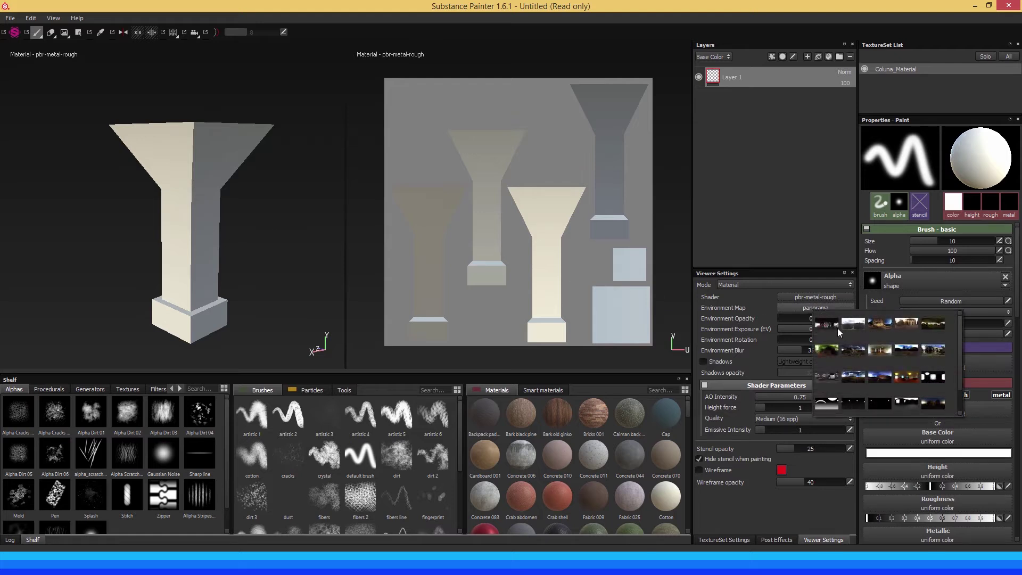
mouse_move(927, 349)
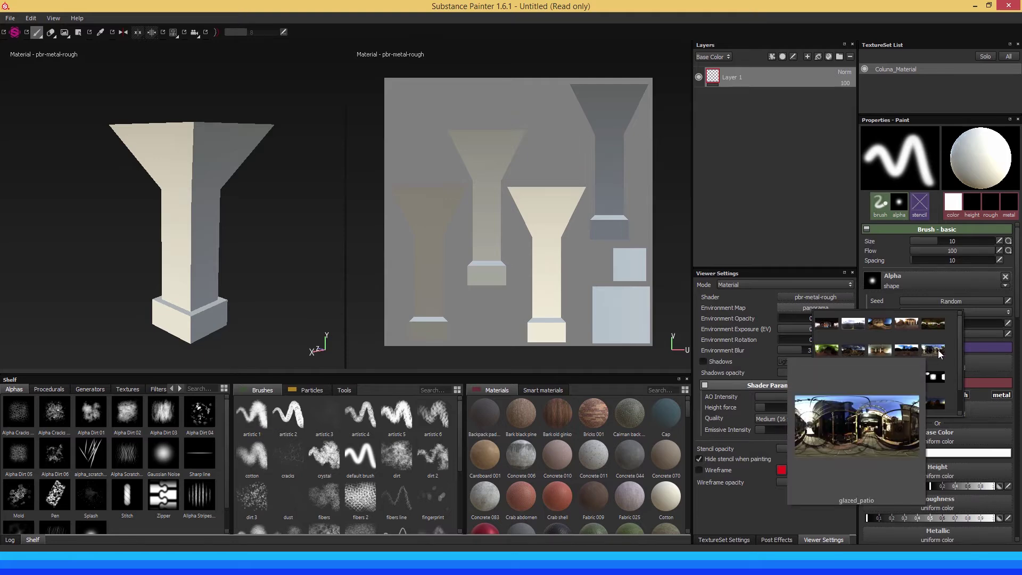
left_click(939, 352)
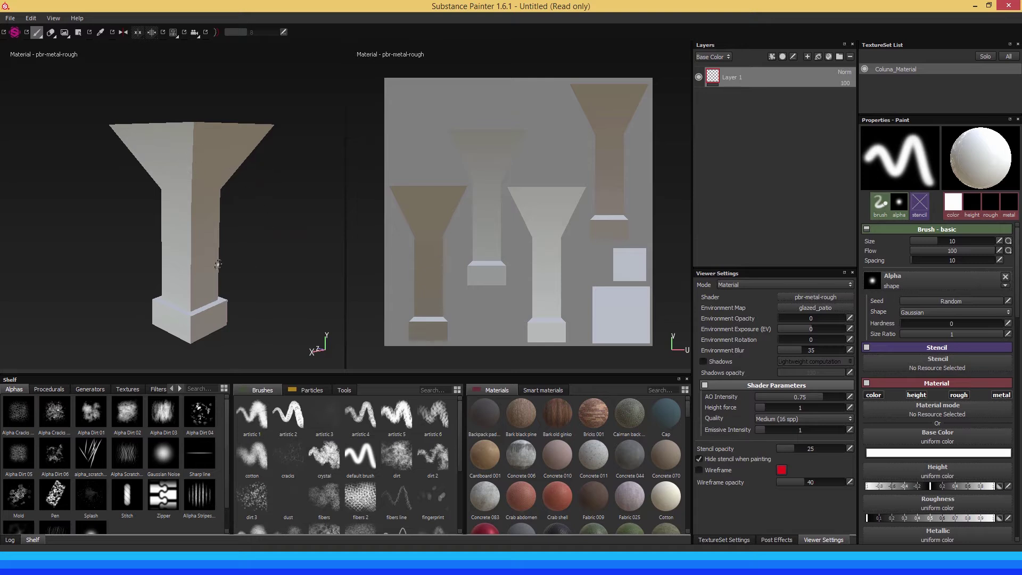
Set the environment map back to panorama and restore the environment opacity to 100
left_click(820, 308)
mouse_move(865, 375)
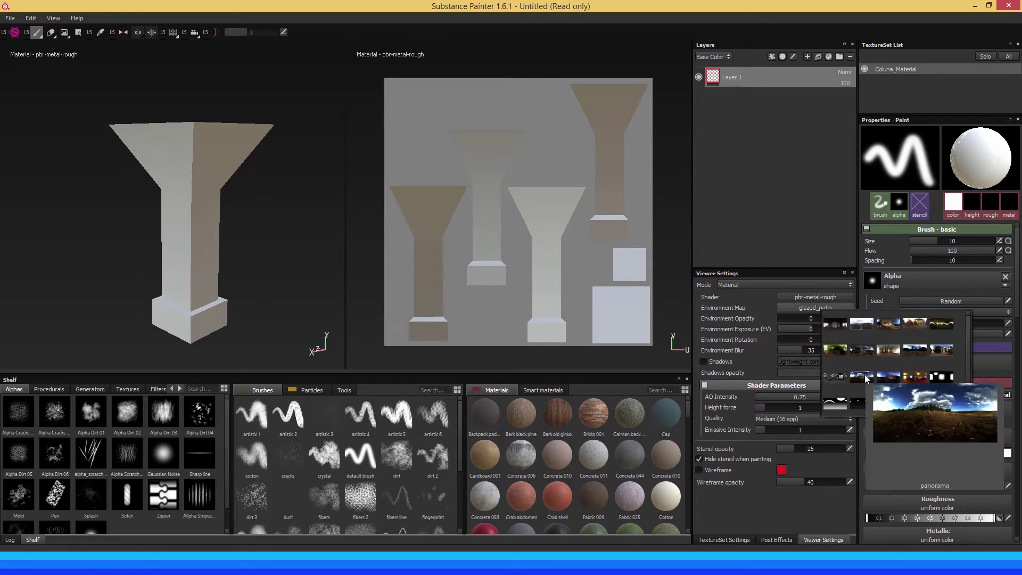
left_click(864, 375)
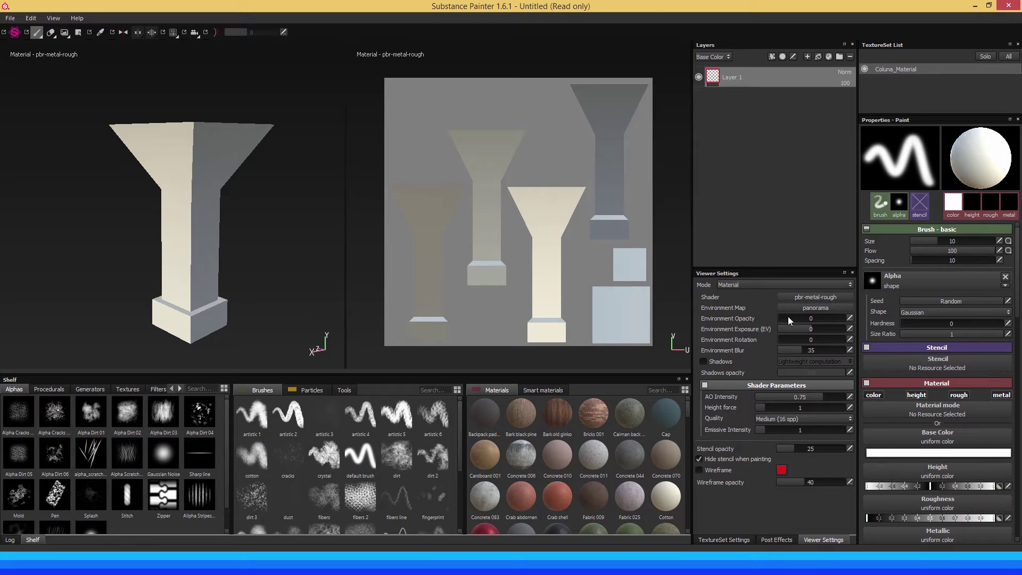
left_click_drag(787, 318, 854, 320)
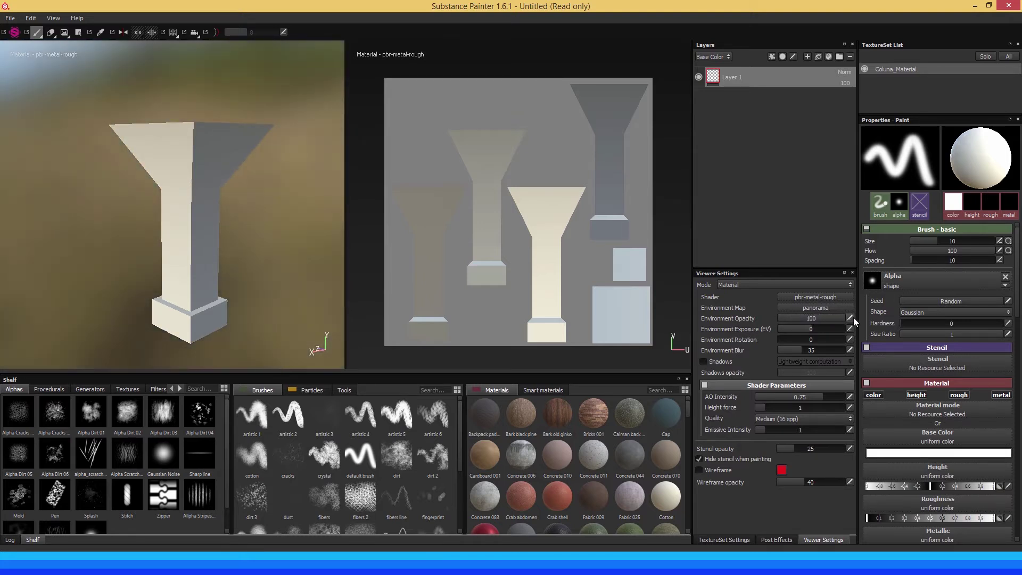
Try the environment exposure, leave it at 0, and look at the column's lit and shaded faces
left_click_drag(266, 269, 234, 249, "alt")
left_click_drag(811, 327, 811, 330)
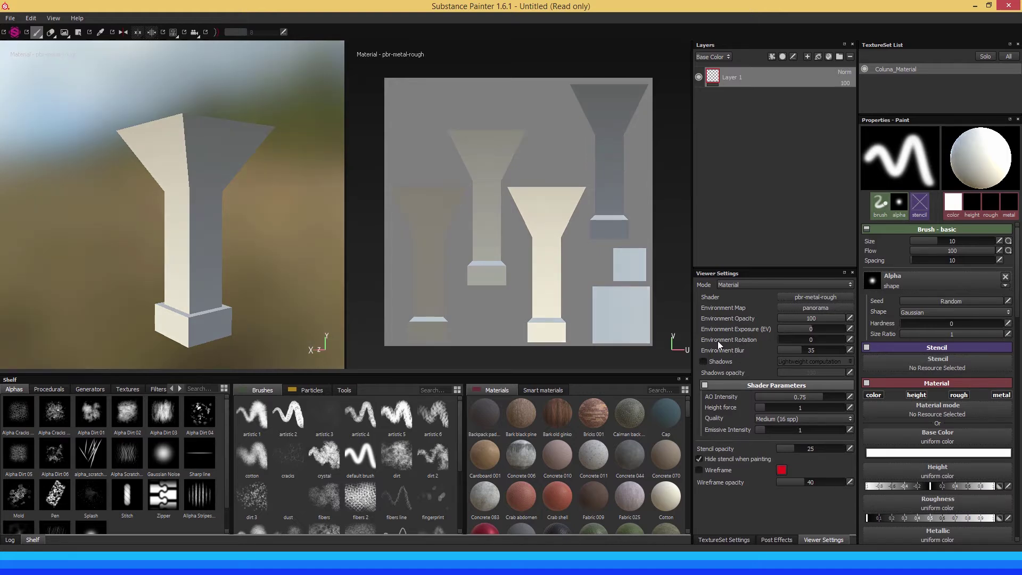
mouse_move(219, 197)
left_mouse_down("alt")
mouse_move(119, 201)
mouse_move(196, 214)
mouse_move(158, 158)
mouse_move(173, 187)
mouse_move(224, 209)
left_mouse_up("alt")
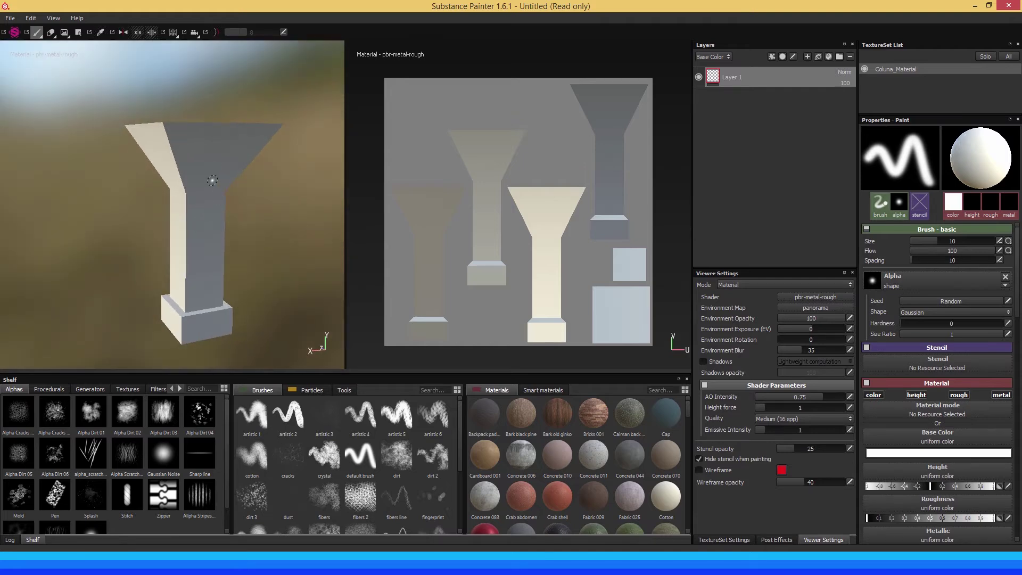
left_click_drag(221, 197, 211, 182, "alt")
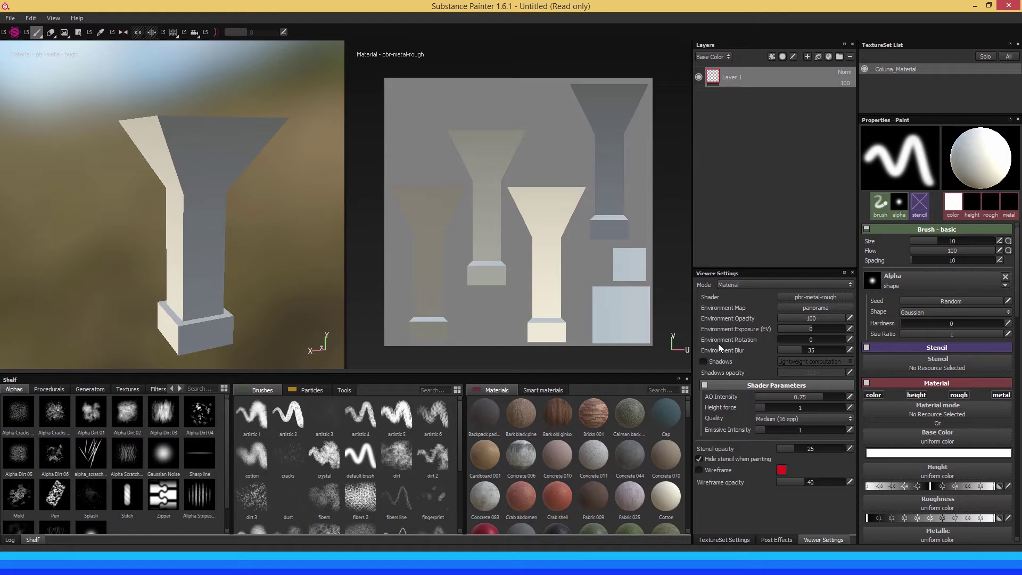
Try different environment rotations around the fixed column, ending at 10.8, and compare the light on its faces
mouse_move(778, 339)
left_mouse_down()
mouse_move(840, 337)
mouse_move(769, 332)
left_mouse_up()
mouse_move(780, 338)
left_mouse_down()
mouse_move(819, 336)
mouse_move(769, 339)
left_mouse_up()
right_click_drag(117, 213, 119, 215, "shift")
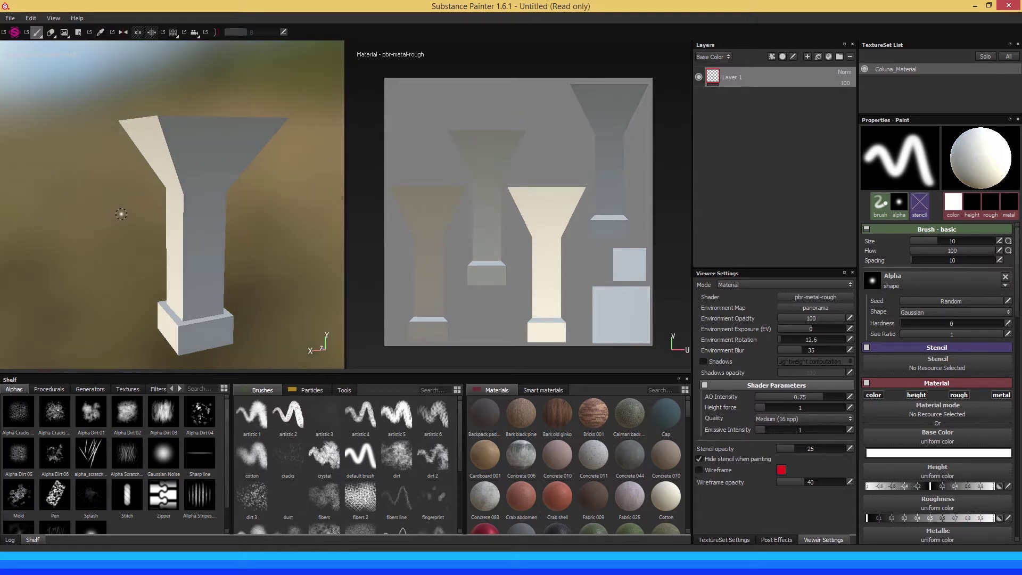
key("shift")
mouse_move(100, 234)
right_mouse_down("shift")
mouse_move(161, 231)
mouse_move(140, 230)
right_mouse_up("shift")
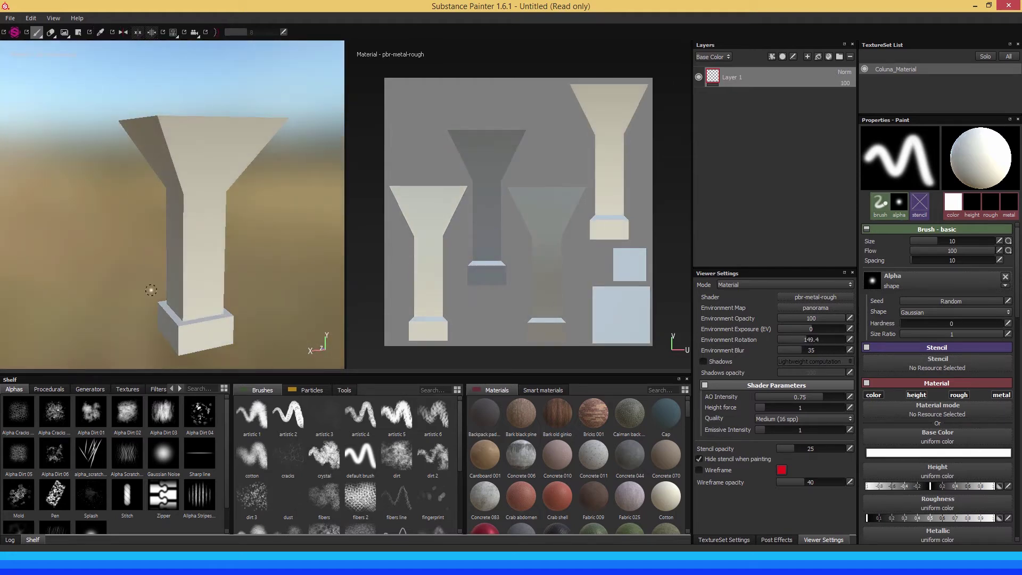
right_click_drag(105, 255, 64, 247, "shift")
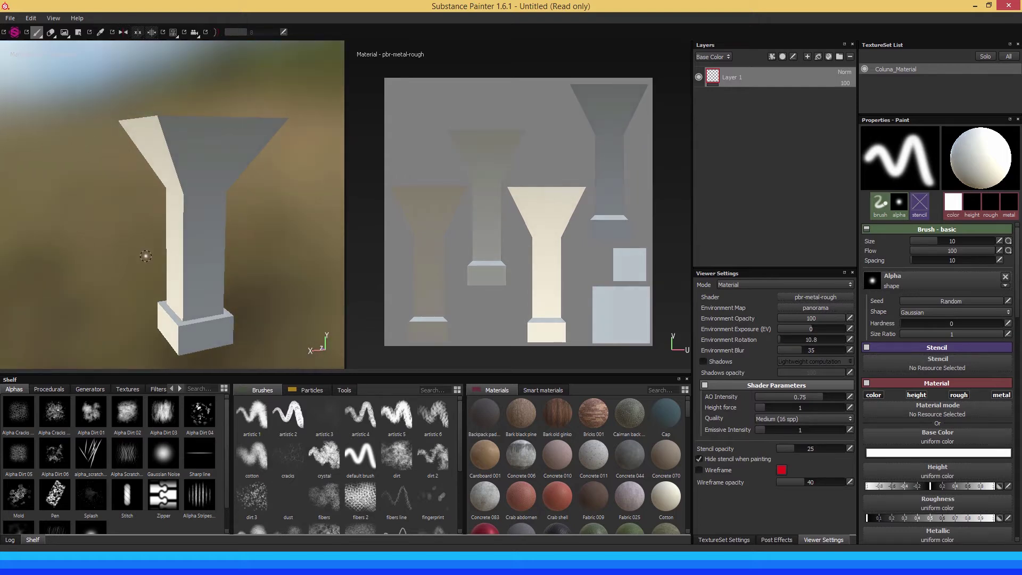
Turn the column view and the environment alternately until the environment rotation is 309.6
left_click_drag(146, 248, 87, 251, "alt")
right_click_drag(196, 242, 136, 240, "shift")
left_click_drag(220, 245, 143, 246, "alt")
right_click_drag(189, 240, 139, 239, "shift")
left_click_drag(113, 241, 203, 246, "alt")
right_click_drag(180, 248, 233, 252, "shift")
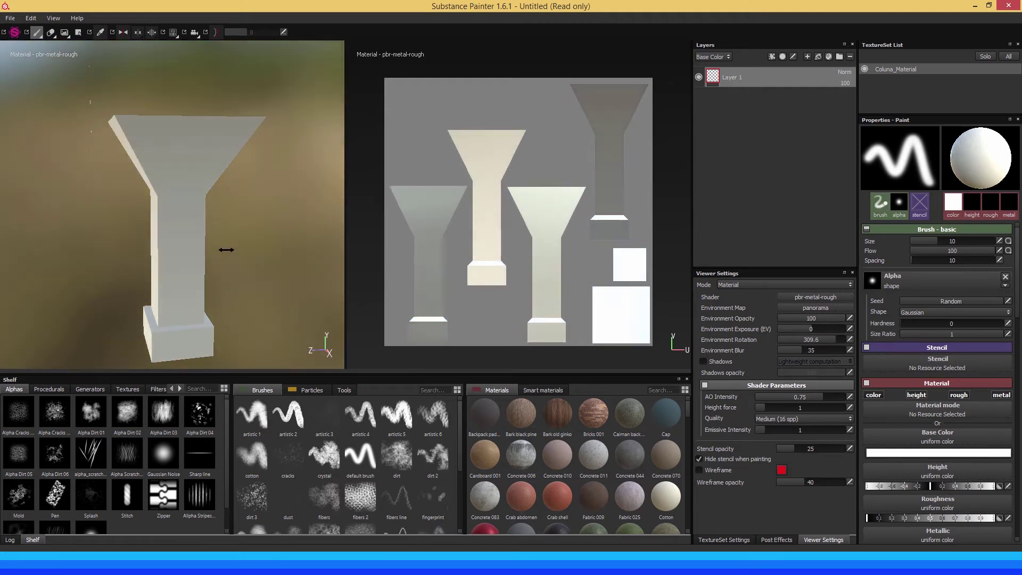
left_click_drag(192, 251, 232, 252, "alt")
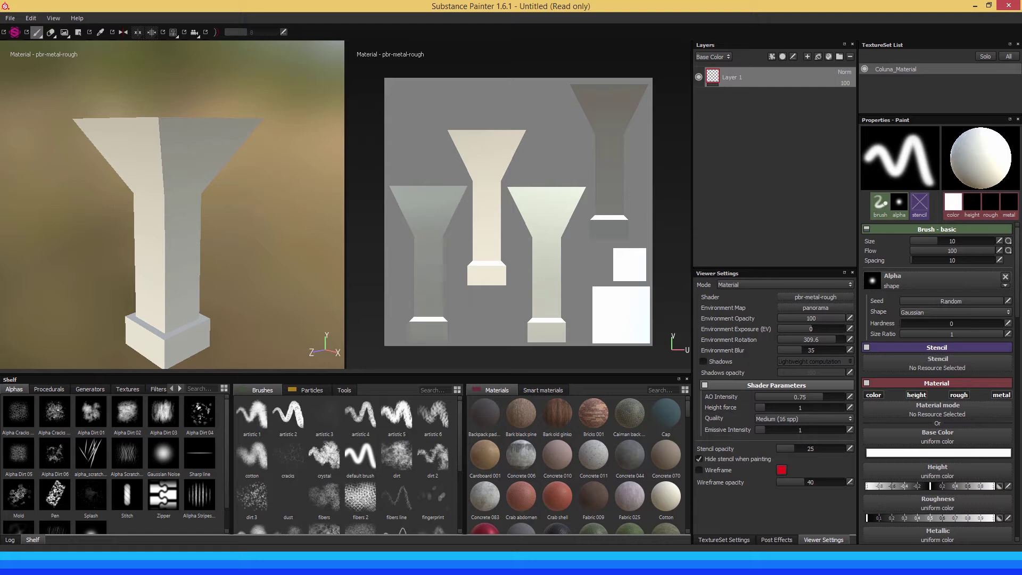
left_click_drag(243, 232, 218, 210, "alt")
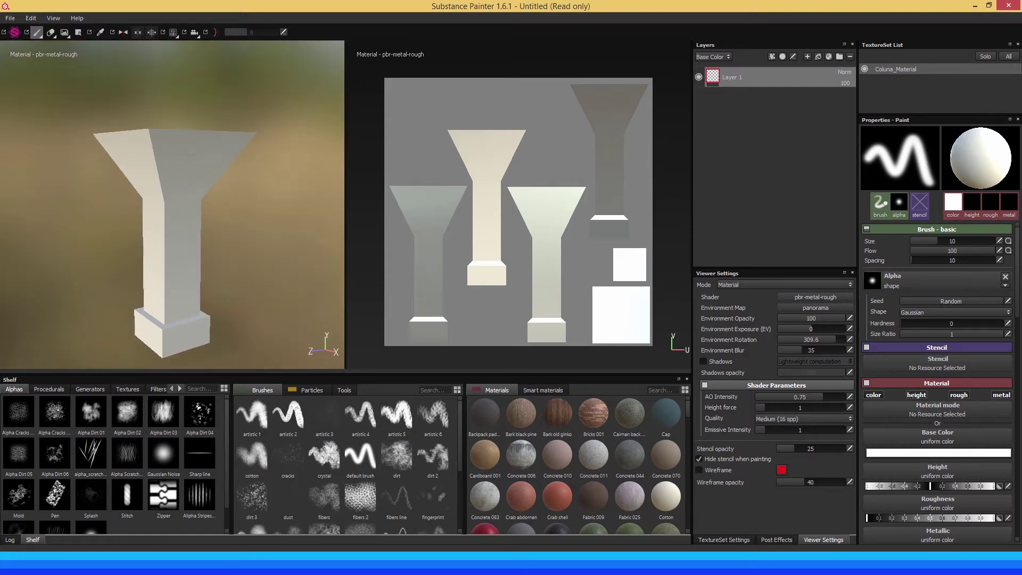
Set the environment blur to 0 and view the column smaller against the sharp panorama landscape
left_click_drag(801, 348, 760, 346)
mouse_move(240, 283)
left_mouse_down("alt")
mouse_move(255, 269)
mouse_move(99, 289)
left_mouse_up("alt")
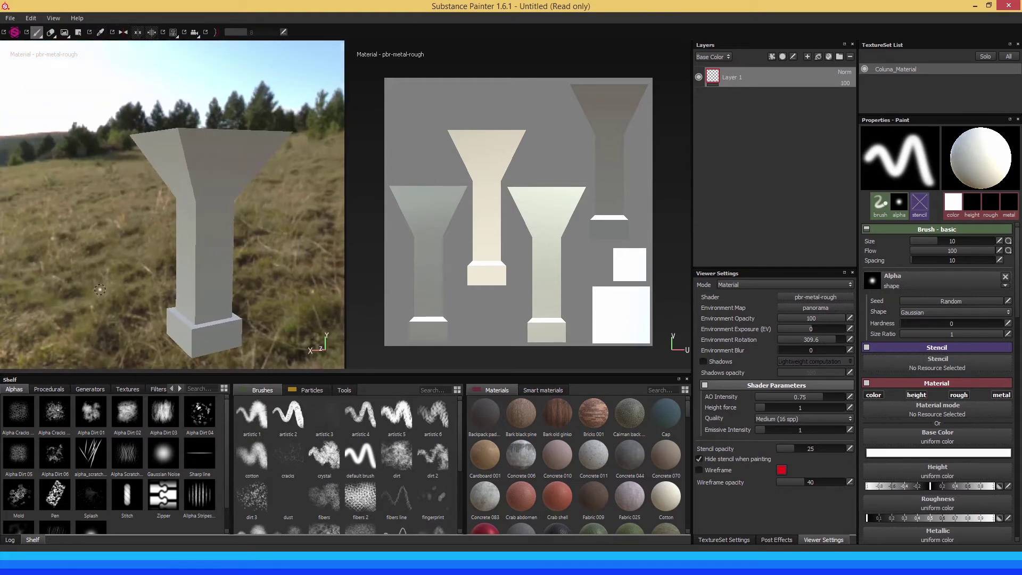
right_click_drag(205, 238, 153, 210, "alt")
mouse_move(153, 210)
left_mouse_down("alt")
mouse_move(223, 246)
mouse_move(228, 228)
mouse_move(149, 230)
mouse_move(157, 236)
mouse_move(177, 221)
mouse_move(160, 206)
mouse_move(176, 221)
mouse_move(181, 177)
left_mouse_up("alt")
middle_click_drag(181, 176, 182, 251, "alt")
mouse_move(183, 251)
left_mouse_down("alt")
mouse_move(218, 234)
mouse_move(176, 190)
mouse_move(188, 211)
left_mouse_up("alt")
Change the environment map to small_apartment and frame the column so it appears to stand on the room's floor
left_click(809, 309)
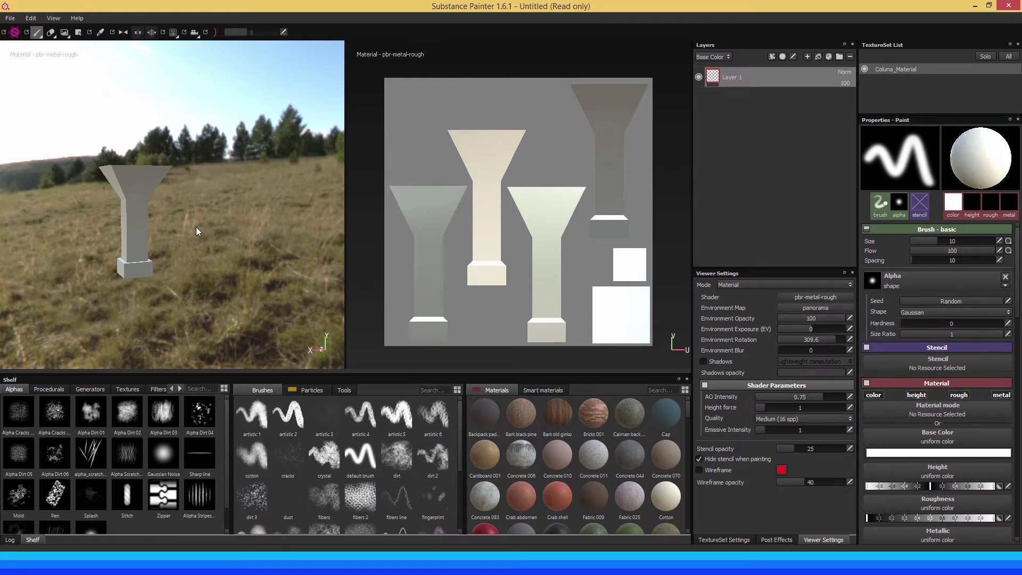
right_click_drag(103, 216, 133, 215, "alt")
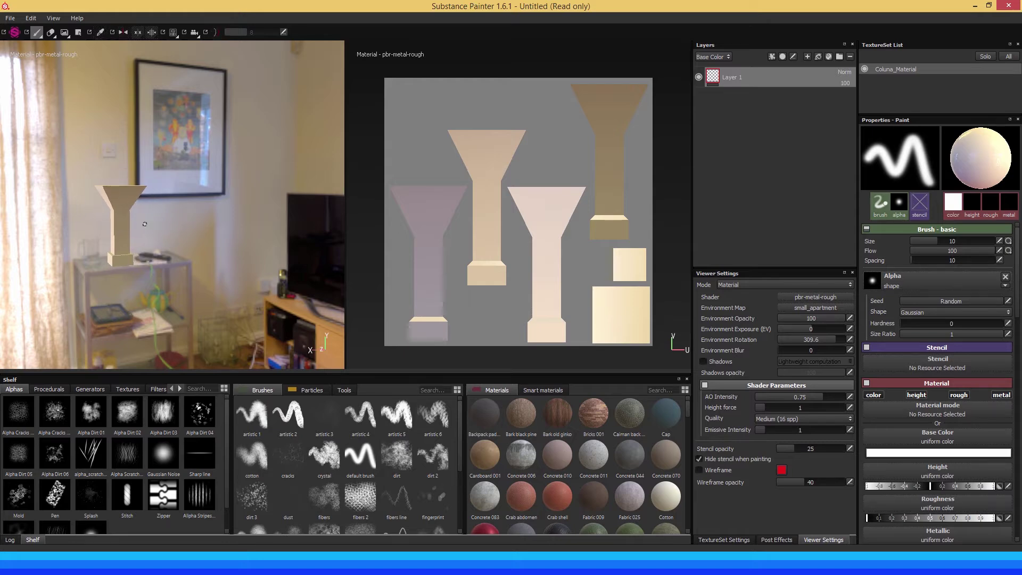
middle_click_drag(133, 215, 129, 222, "alt")
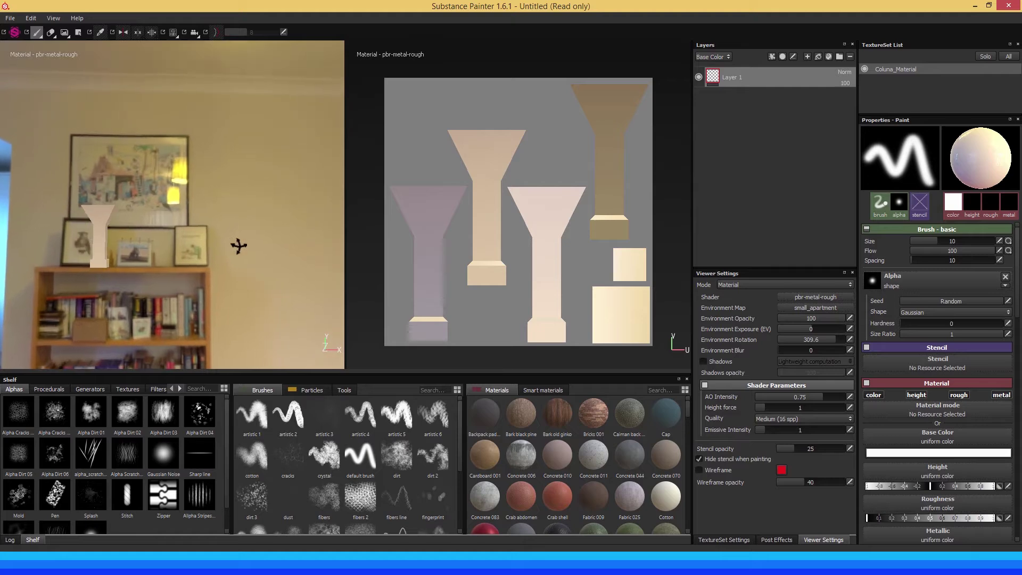
scroll(126, 245, "down", 3)
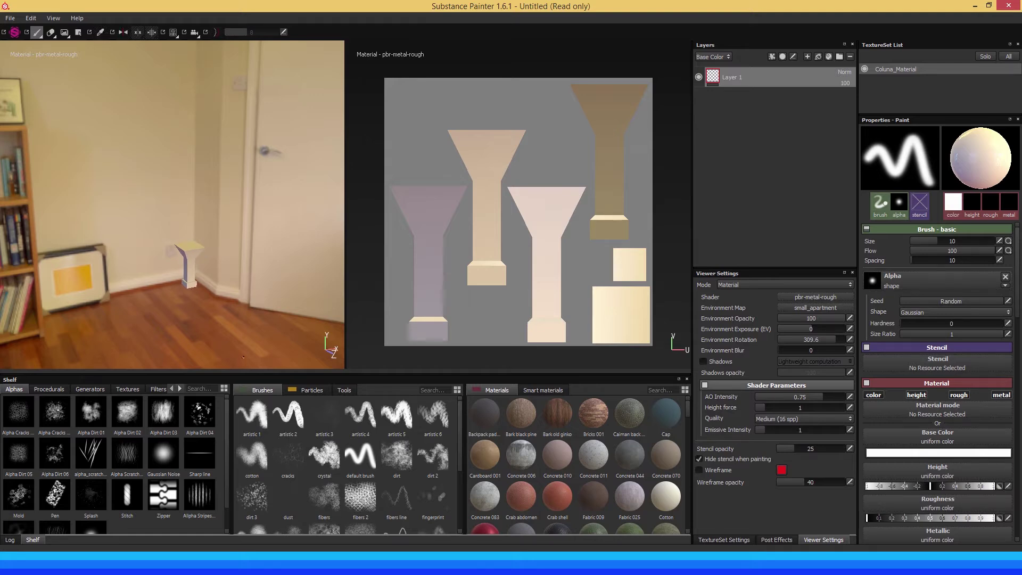
mouse_move(243, 356)
right_mouse_down("alt")
mouse_move(264, 297)
mouse_move(186, 268)
right_mouse_up("alt")
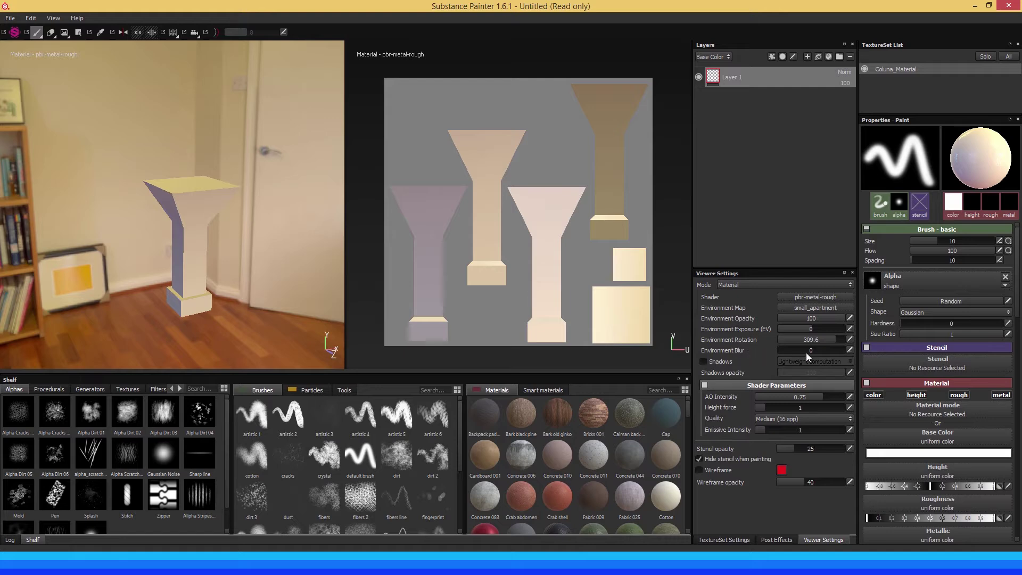
Try the environment blur, keep it at 0, and set the environment map back to panorama
mouse_move(787, 353)
left_mouse_down()
mouse_move(855, 352)
mouse_move(775, 346)
left_mouse_up()
left_click(817, 309)
left_click(858, 374)
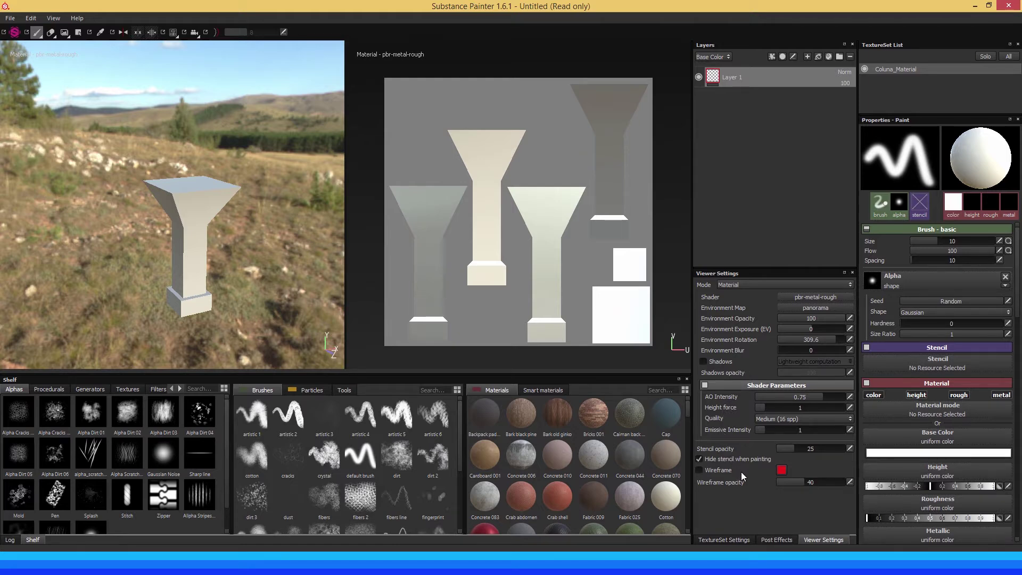
Show the wireframe over the column and its UV layout, and change the wireframe colour to black
left_click(699, 470)
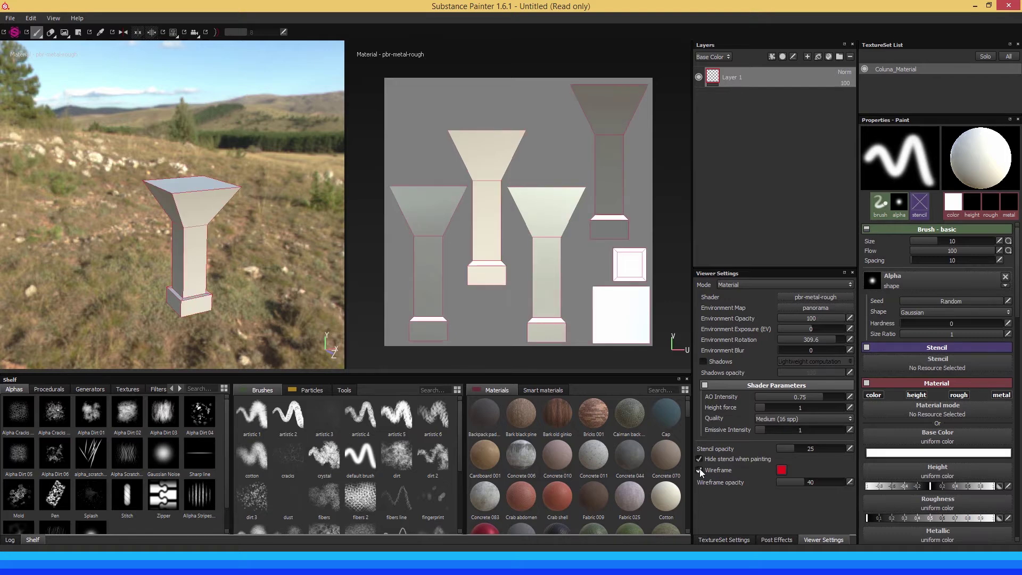
scroll(201, 236, "up", 5)
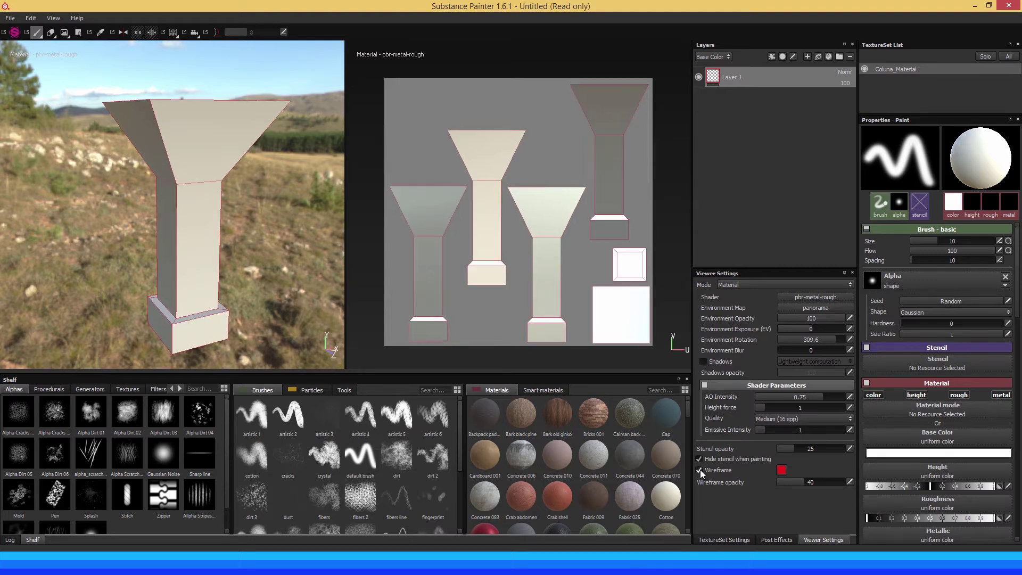
left_click(699, 469)
left_click(781, 470)
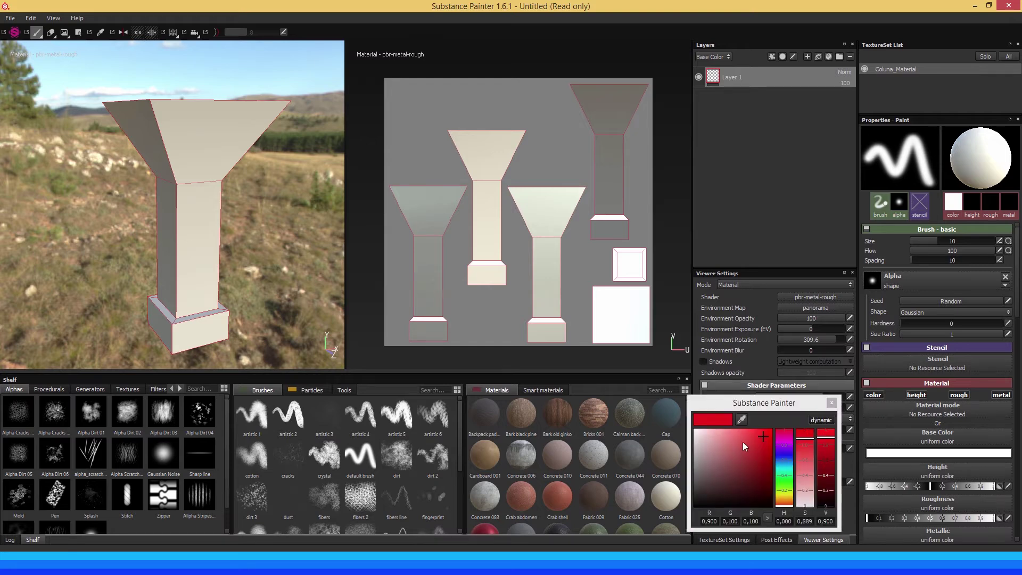
left_click_drag(720, 487, 756, 506)
left_click(805, 446)
left_click(832, 403)
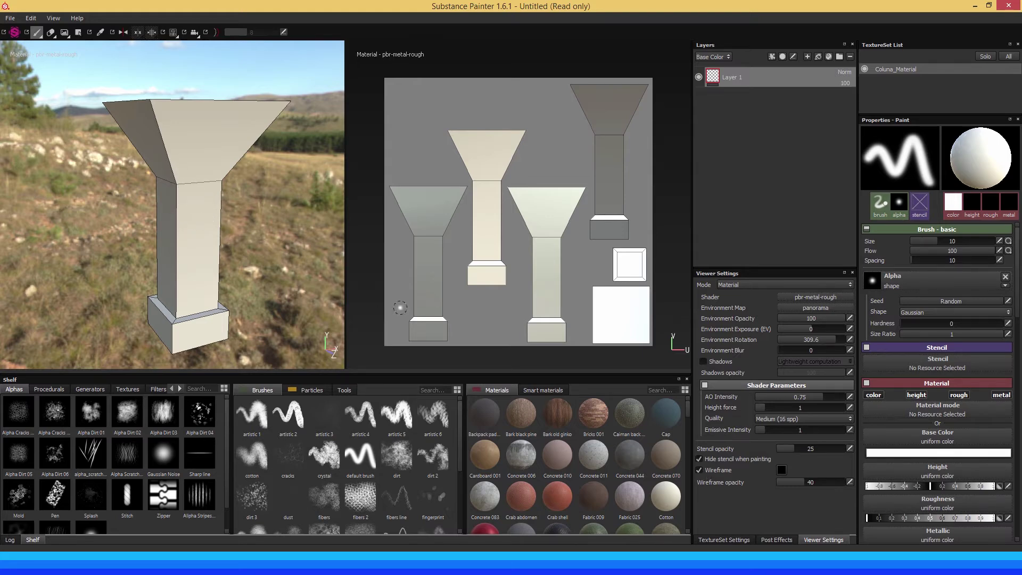
Compare the column with and without wireframe, set the wireframe opacity to 100, and leave the wireframe hidden
left_click(699, 470)
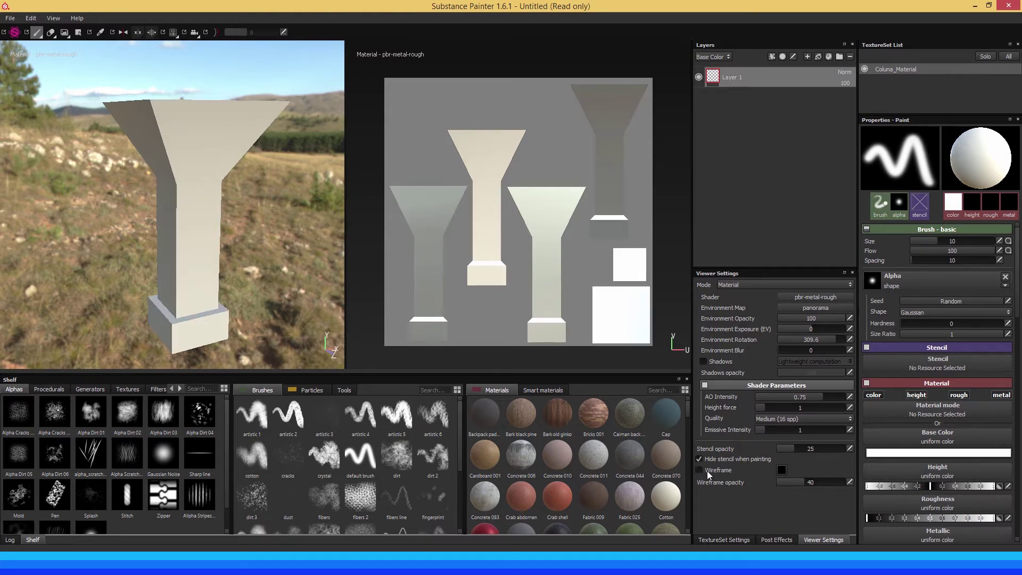
left_click(701, 472)
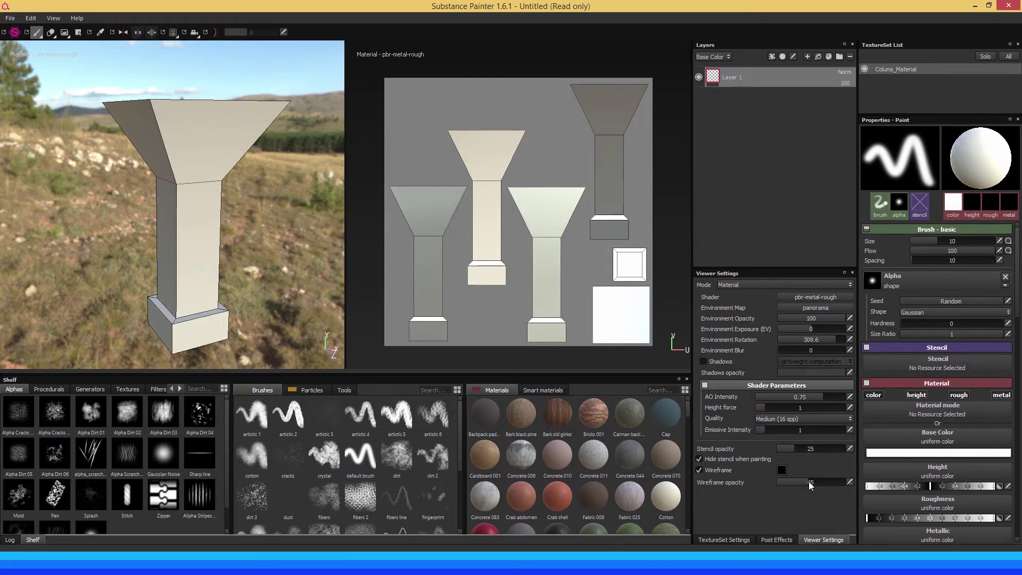
left_click_drag(809, 481, 850, 483)
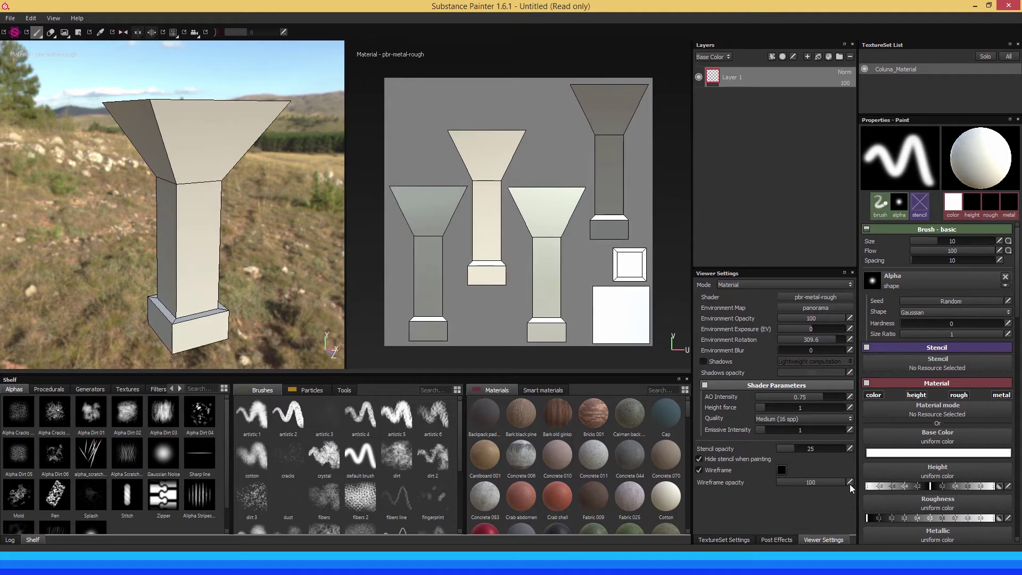
left_click(699, 470)
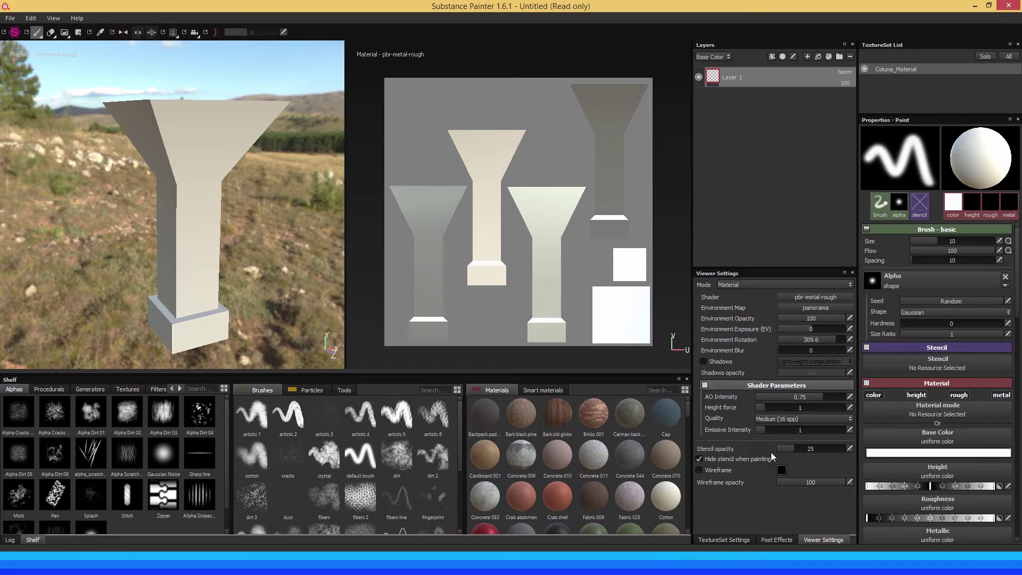
Return to the texture set settings, show only the 3D view, and frame the whole column in it
left_click(736, 540)
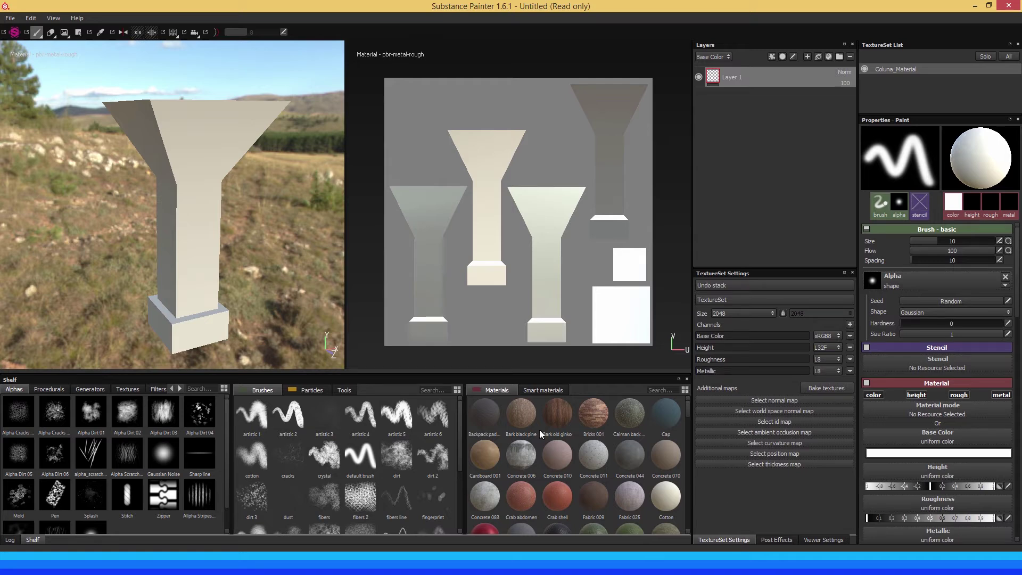
mouse_move(169, 223)
middle_mouse_down("alt")
mouse_move(203, 231)
mouse_move(176, 218)
middle_mouse_up("alt")
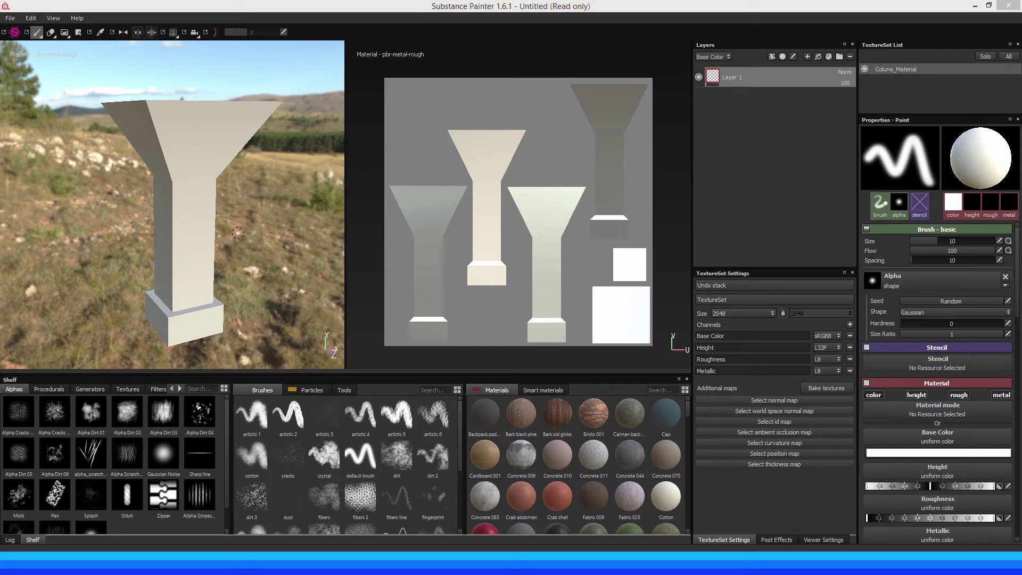
middle_click_drag(186, 236, 189, 237, "alt")
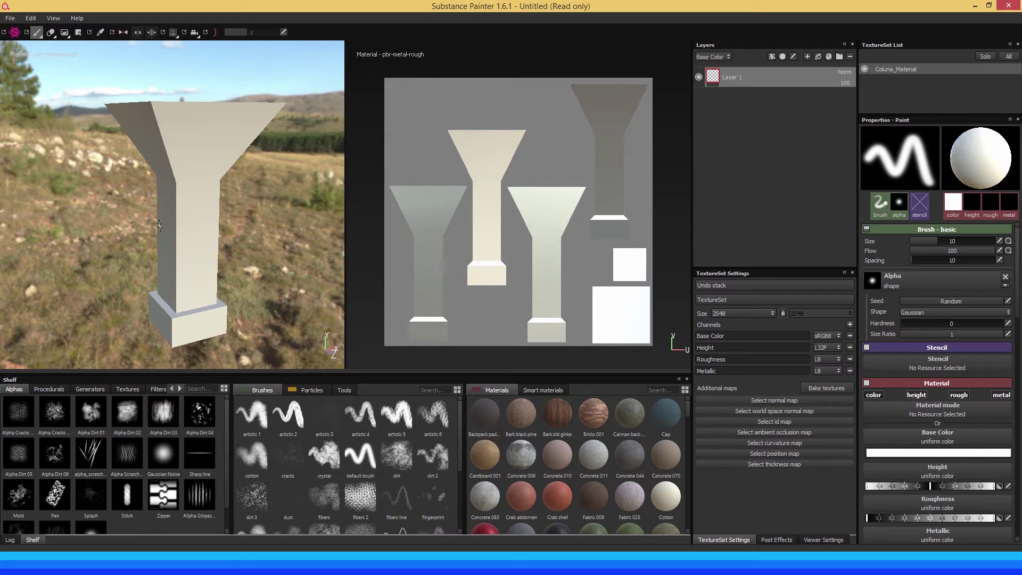
key("F2")
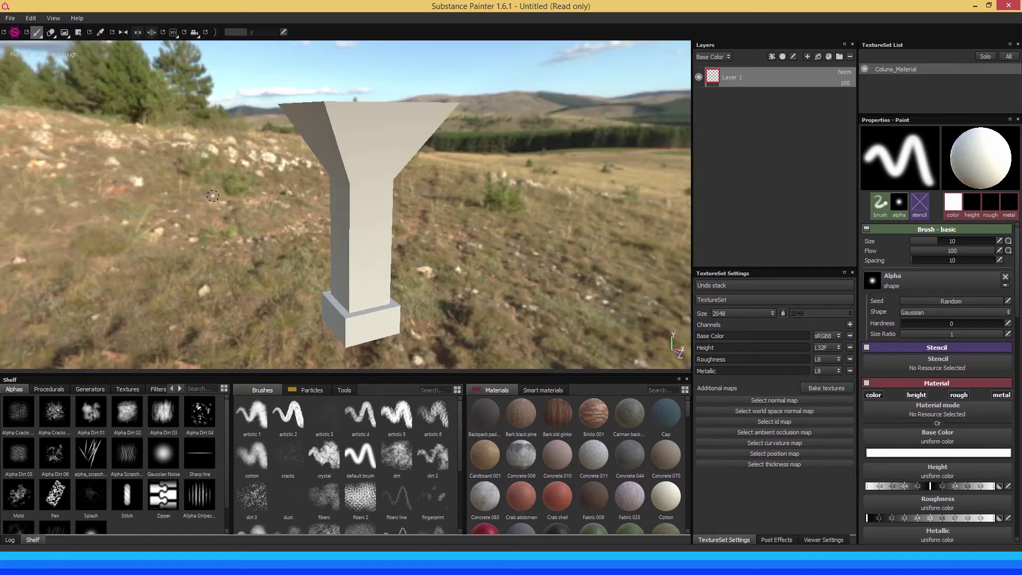
mouse_move(273, 192)
left_mouse_down("alt")
mouse_move(296, 218)
mouse_move(359, 205)
left_mouse_up("alt")
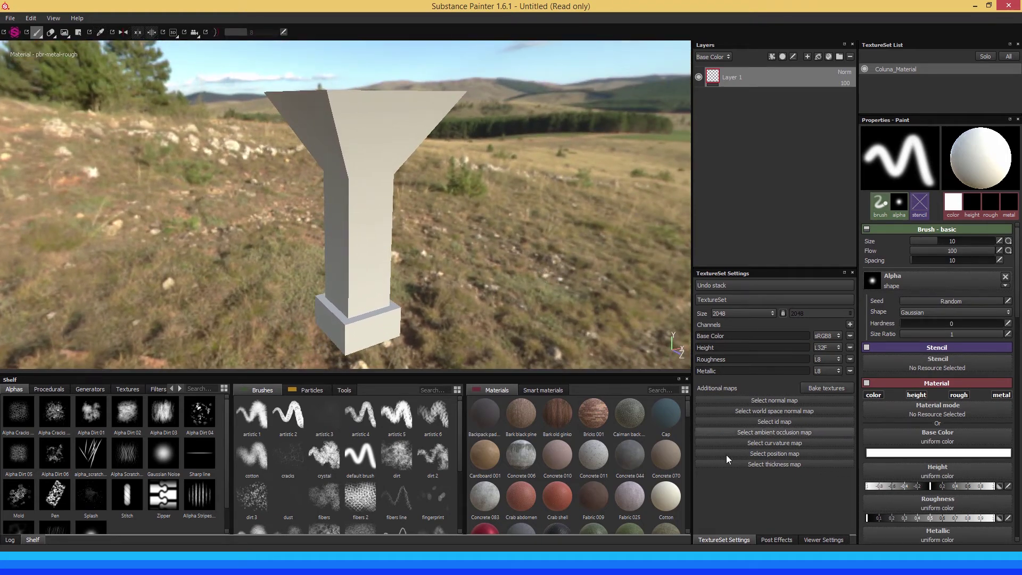
Try the viewer's environment opacity at 0 to inspect the column on a plain backdrop, and restore it to 100
left_click(811, 539)
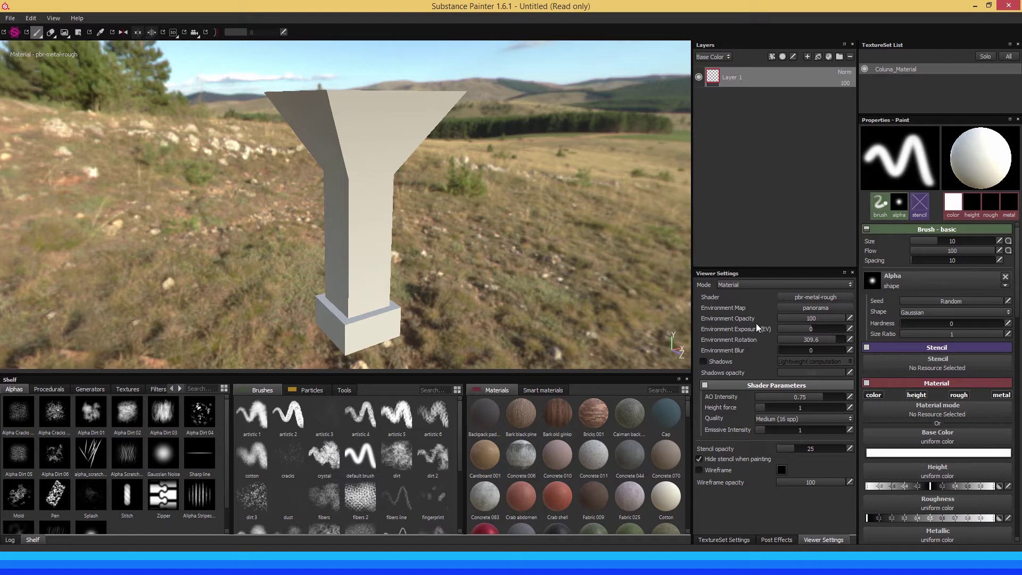
left_click_drag(828, 318, 765, 314)
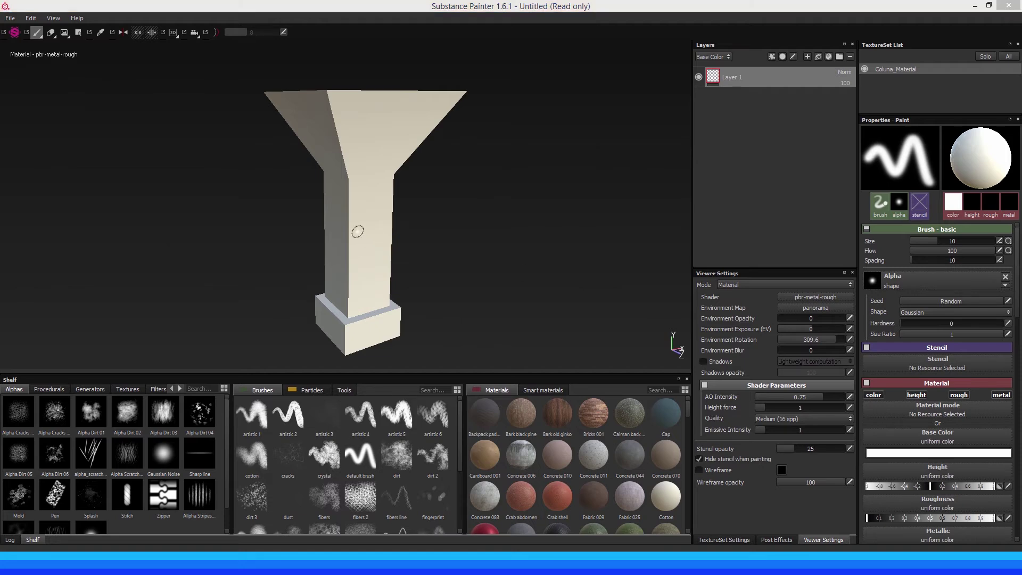
left_click_drag(353, 233, 392, 205, "alt")
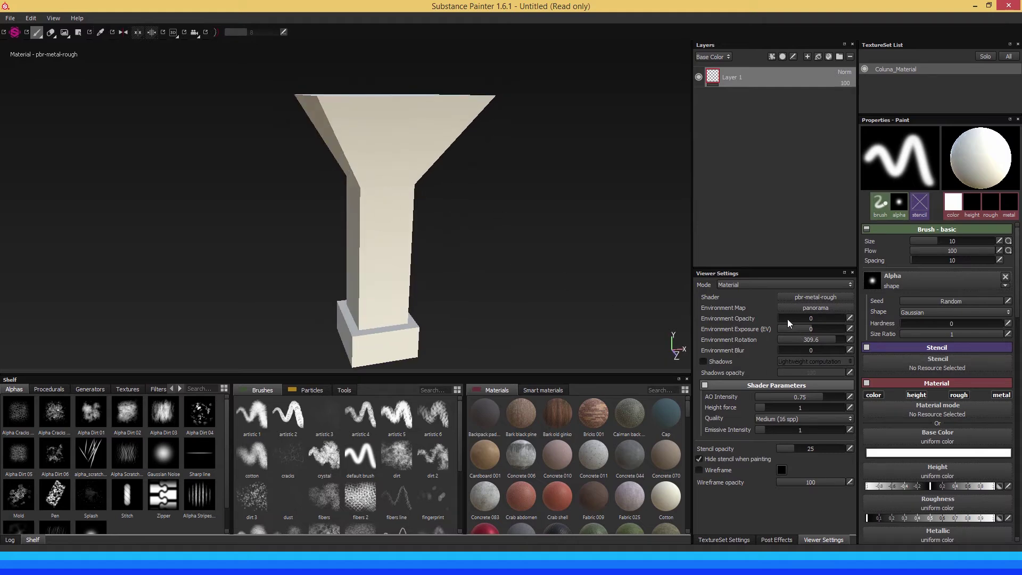
left_click_drag(787, 319, 850, 319)
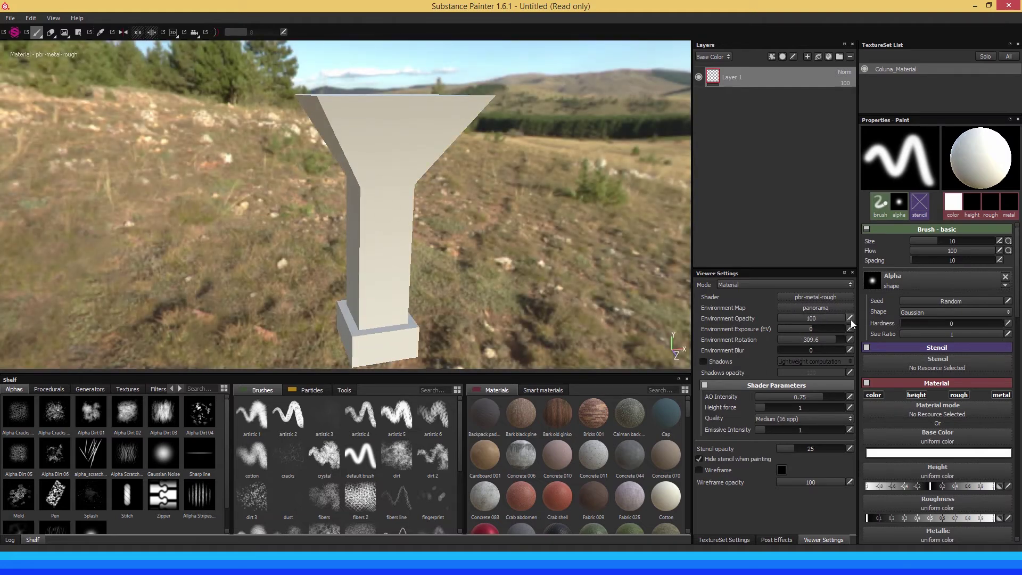
Set the environment blur to about 76 and the environment opacity to 0, checking the column on the dark backdrop
left_click_drag(785, 349, 832, 353)
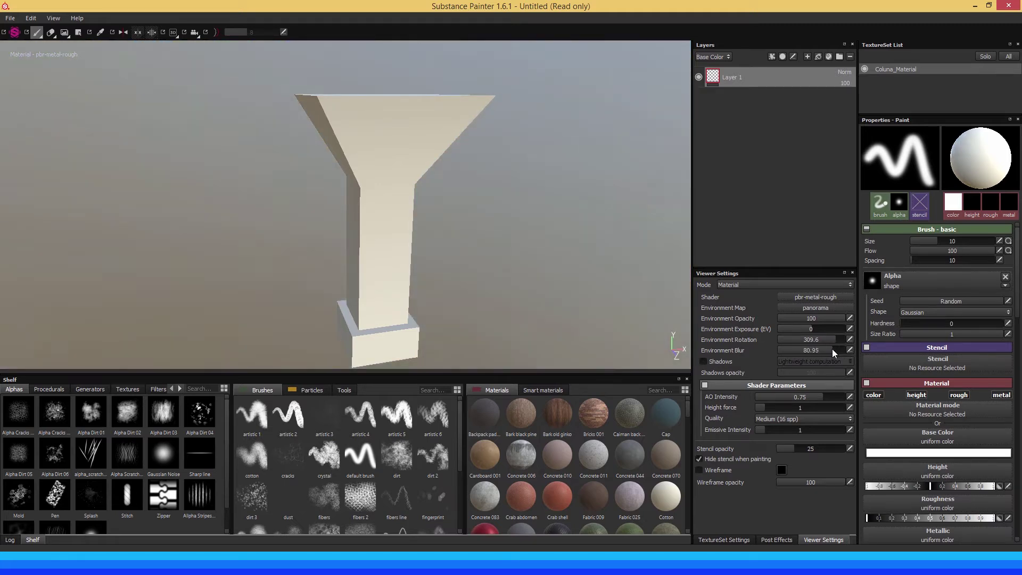
mouse_move(475, 289)
left_mouse_down("alt")
mouse_move(552, 293)
mouse_move(290, 283)
mouse_move(495, 300)
left_mouse_up("alt")
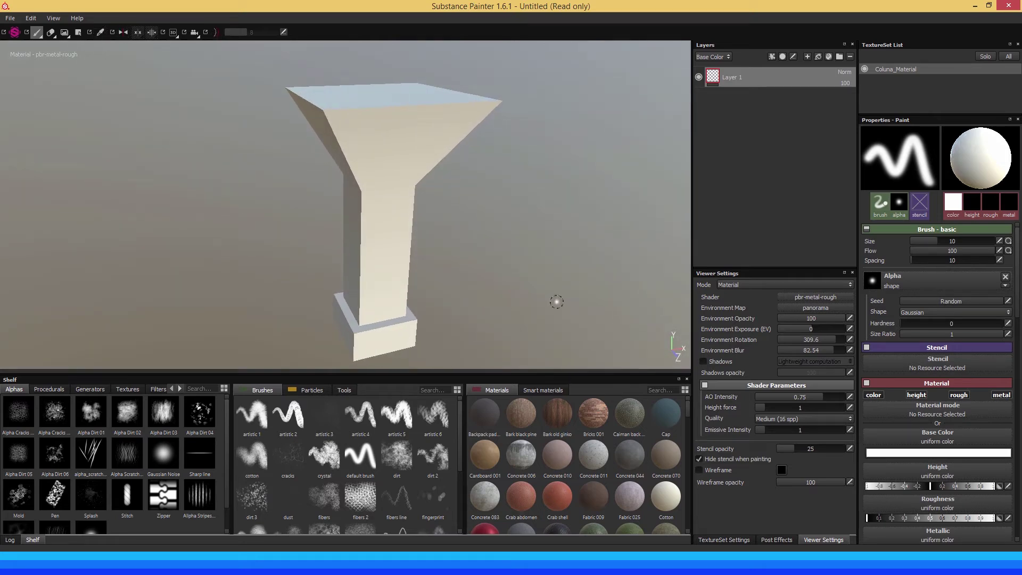
left_click(827, 350)
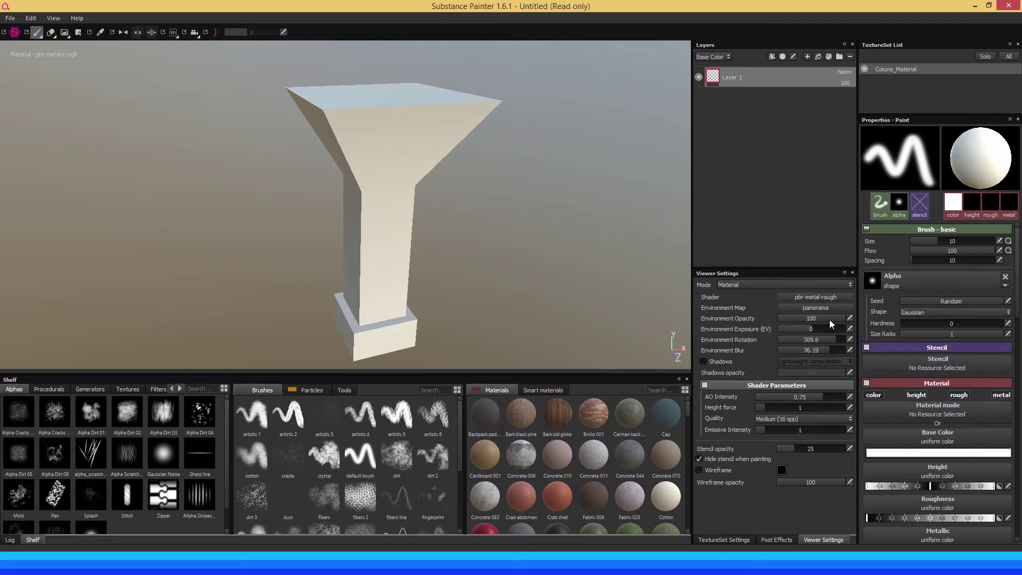
left_click_drag(829, 320, 760, 317)
left_click_drag(468, 267, 296, 238, "alt")
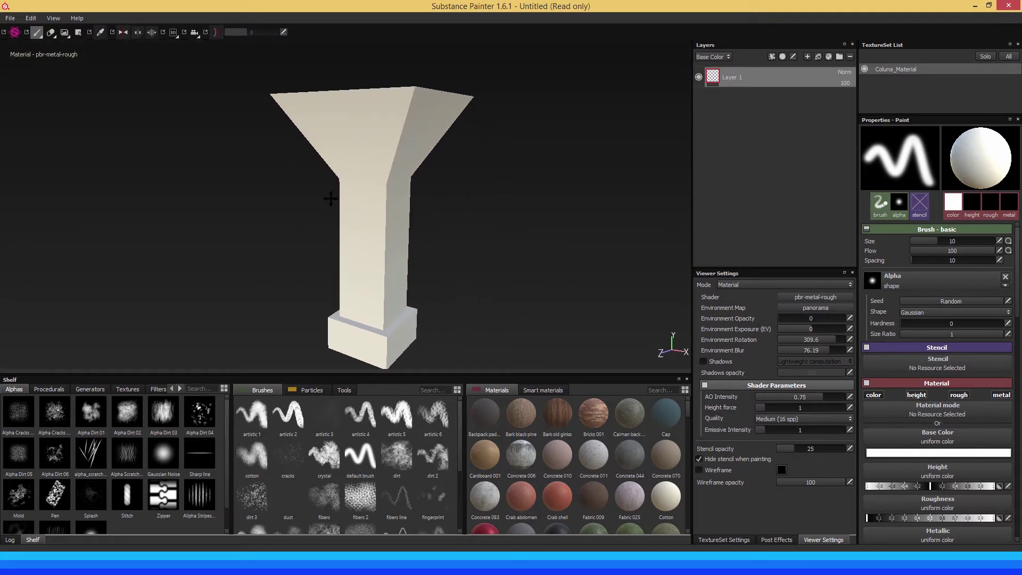
mouse_move(330, 198)
left_mouse_down("alt")
mouse_move(337, 191)
mouse_move(303, 190)
mouse_move(319, 194)
left_mouse_up("alt")
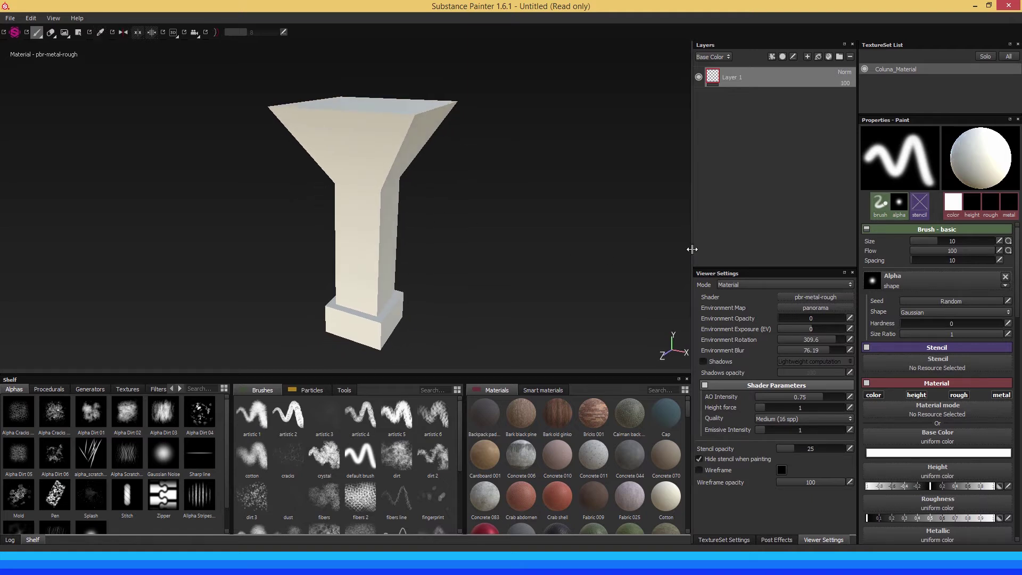
Widen the layers and paint properties areas, and bring back the texture set settings
left_click_drag(692, 249, 629, 247)
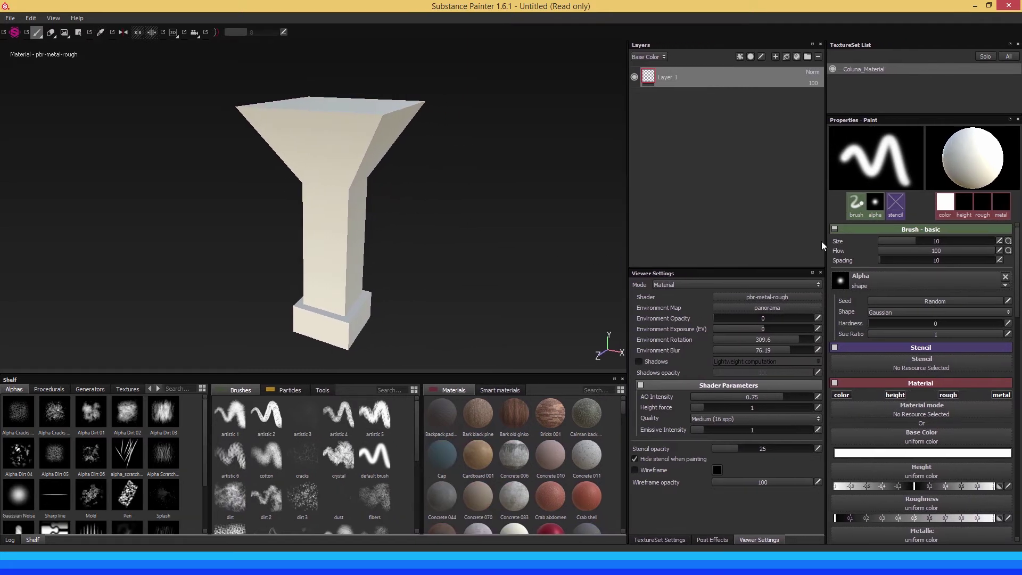
left_click_drag(826, 238, 788, 241)
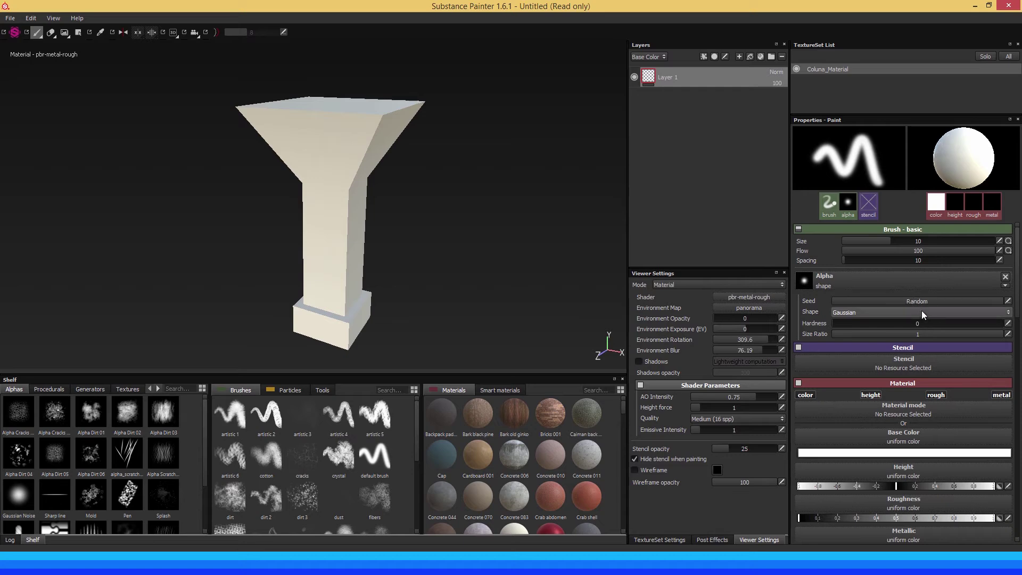
left_click(658, 540)
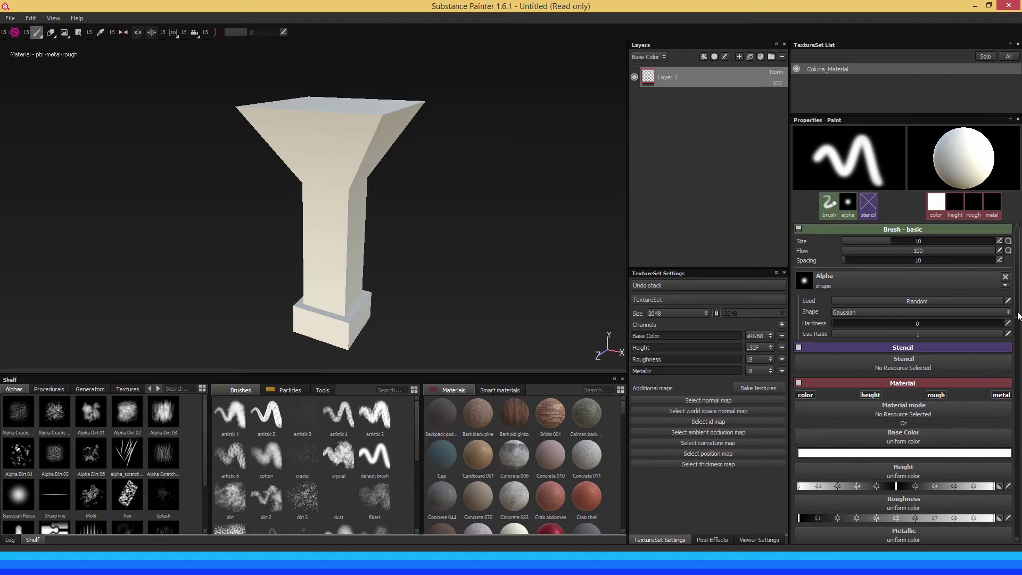
Examine the paint tool's alpha, stencil and material channel properties from top to bottom, and view the column from other sides
scroll(1016, 330, "down", 2)
scroll(1017, 332, "down", 1)
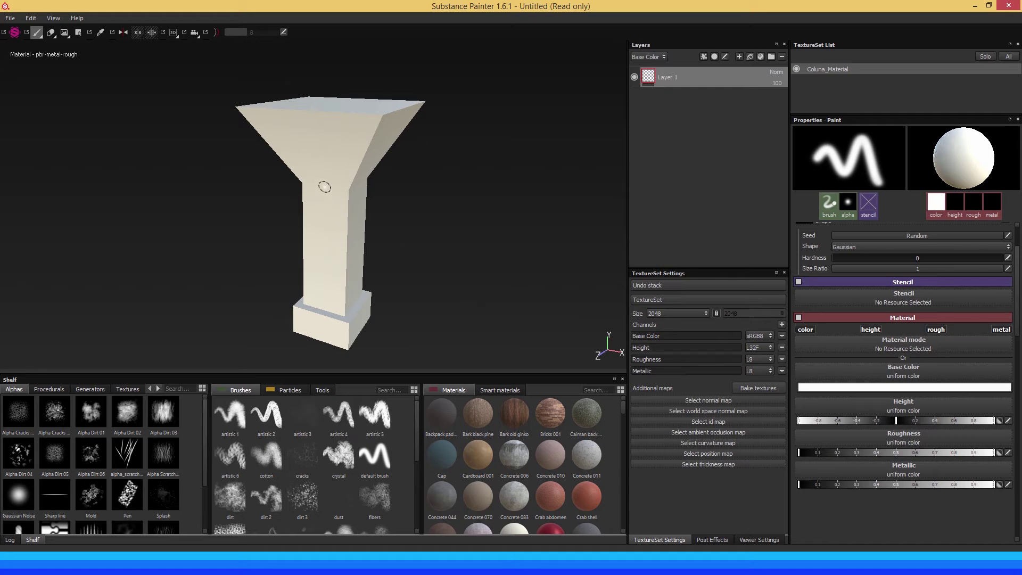
left_click_drag(331, 183, 254, 176, "alt")
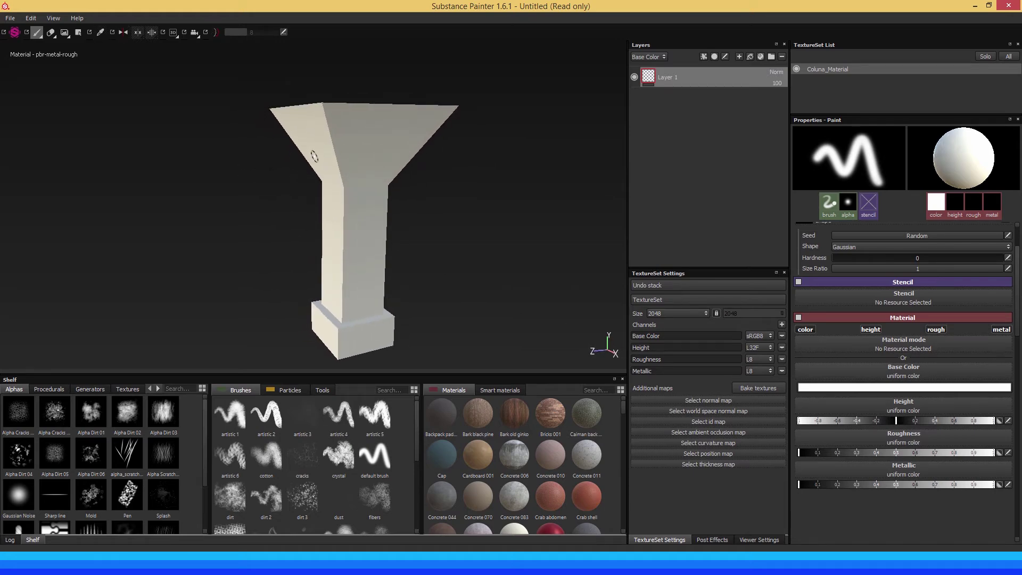
mouse_move(342, 183)
left_mouse_down("alt")
mouse_move(331, 195)
mouse_move(358, 198)
left_mouse_up("alt")
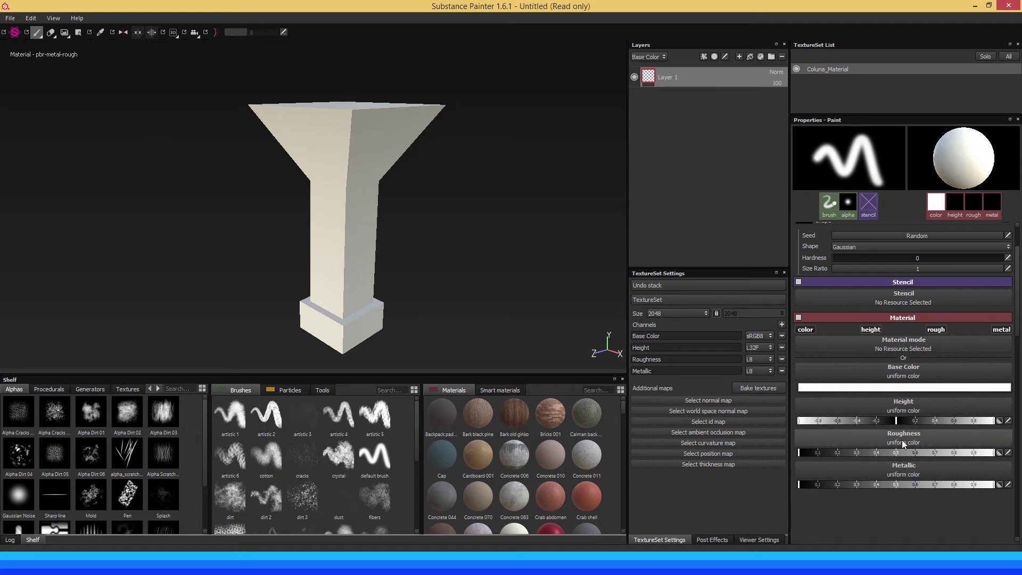
scroll(911, 419, "up", 2)
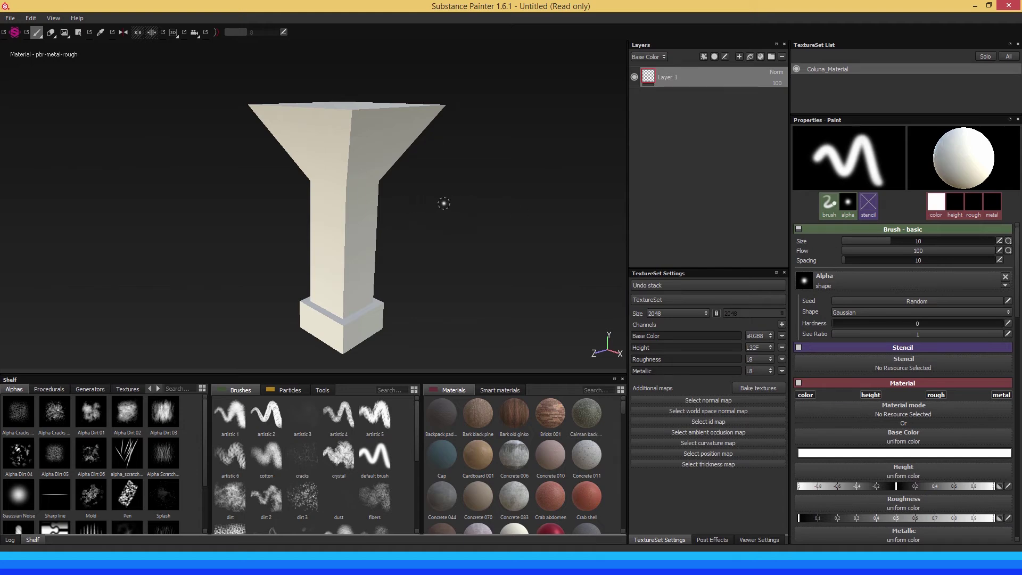
Raise the brush size to 78.9, and step it down and up repeatedly until it is 56.27
left_click_drag(888, 242, 913, 241)
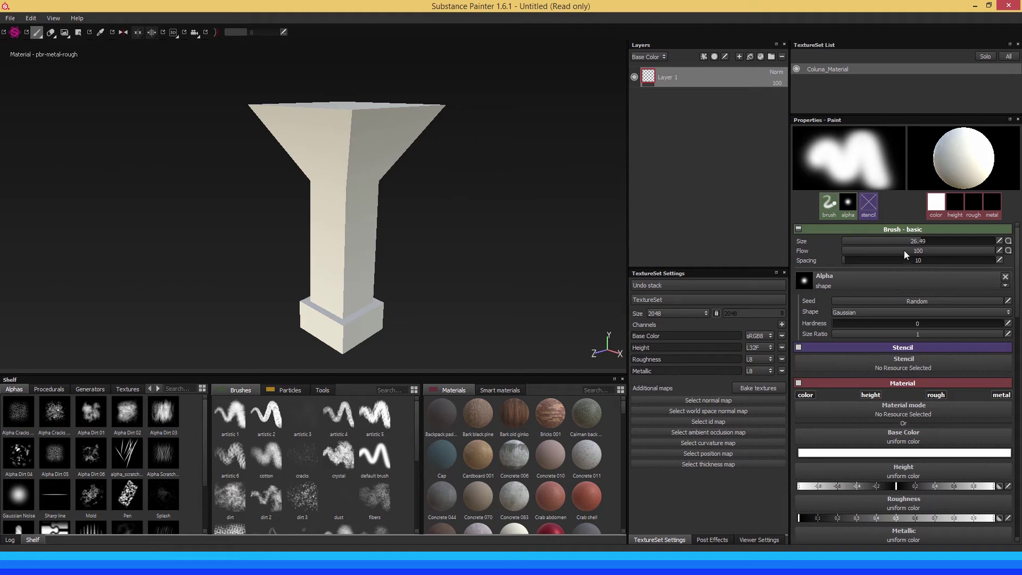
left_click_drag(926, 241, 976, 243)
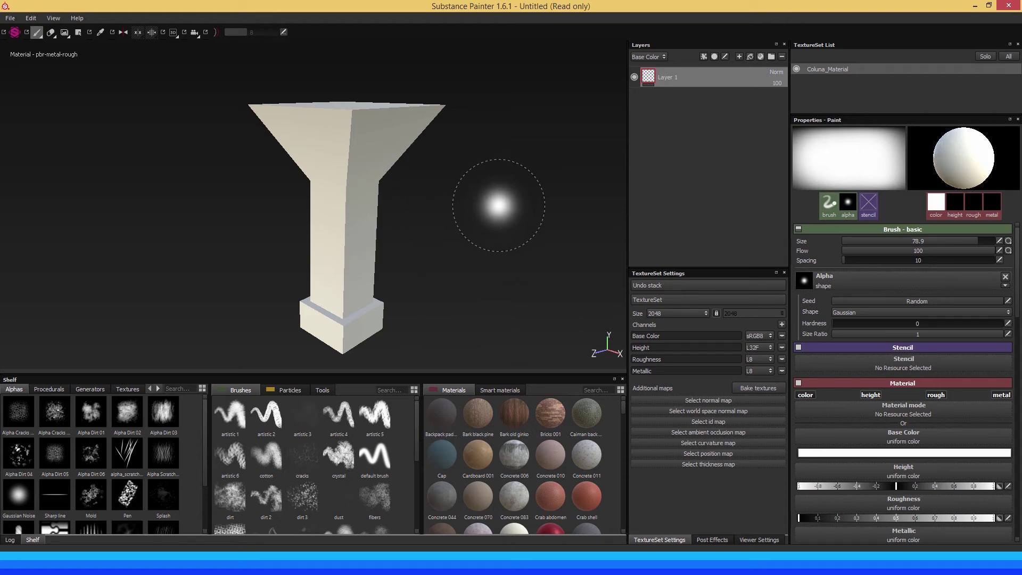
key("bracketleft")
key("bracketleft")
key("bracketleft")
key("bracketleft")
key("bracketleft")
key("bracketleft")
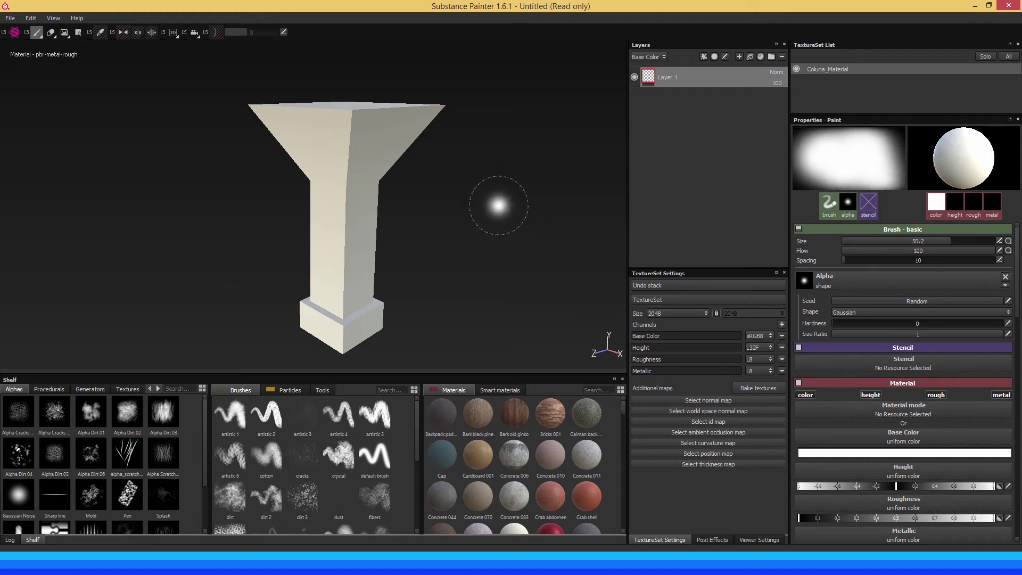
key("bracketleft")
key("bracketleft")
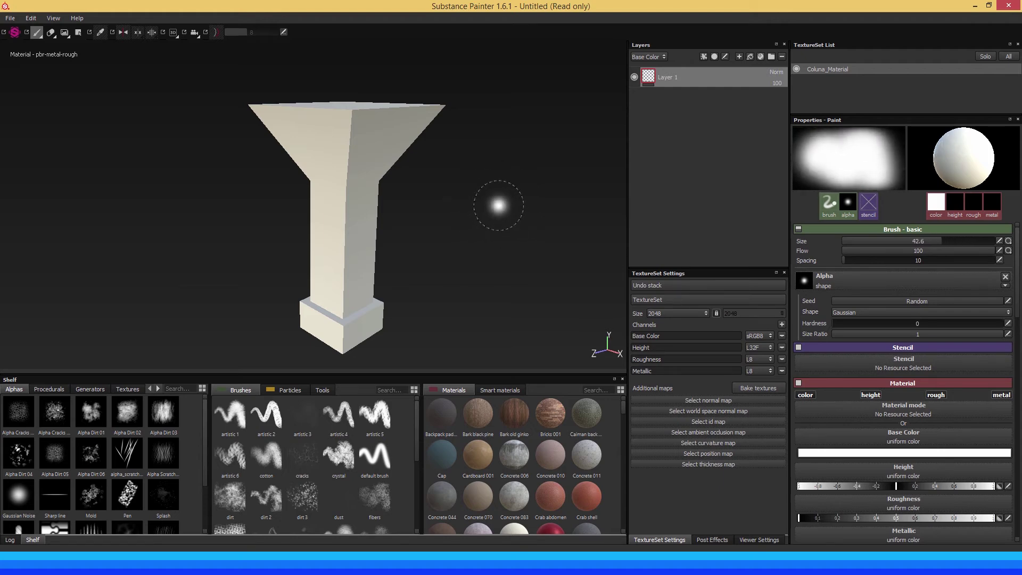
key("bracketright")
key("bracketright")
key("bracketright")
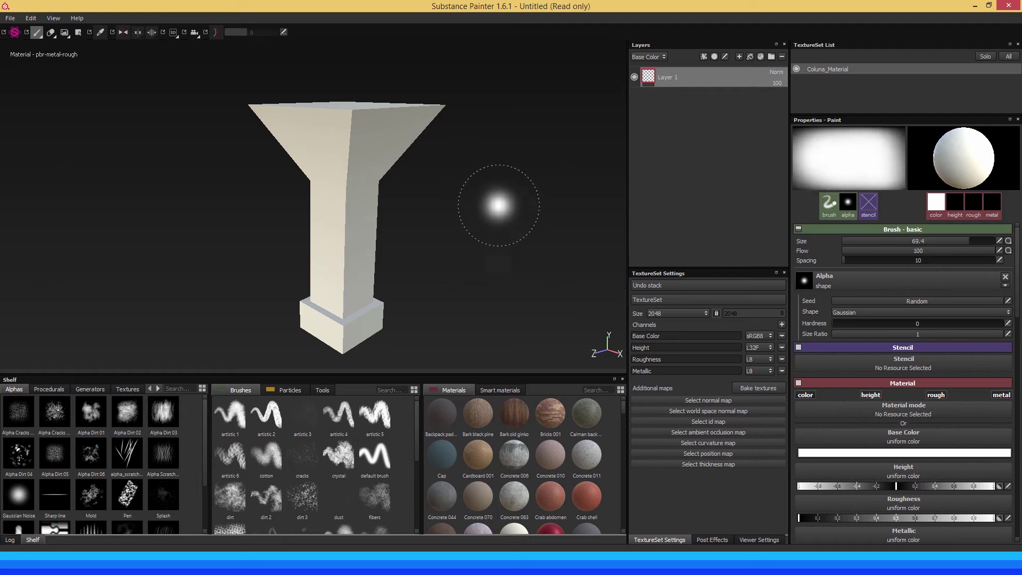
key("bracketleft")
key("bracketleft")
key("bracketleft")
key("bracketleft")
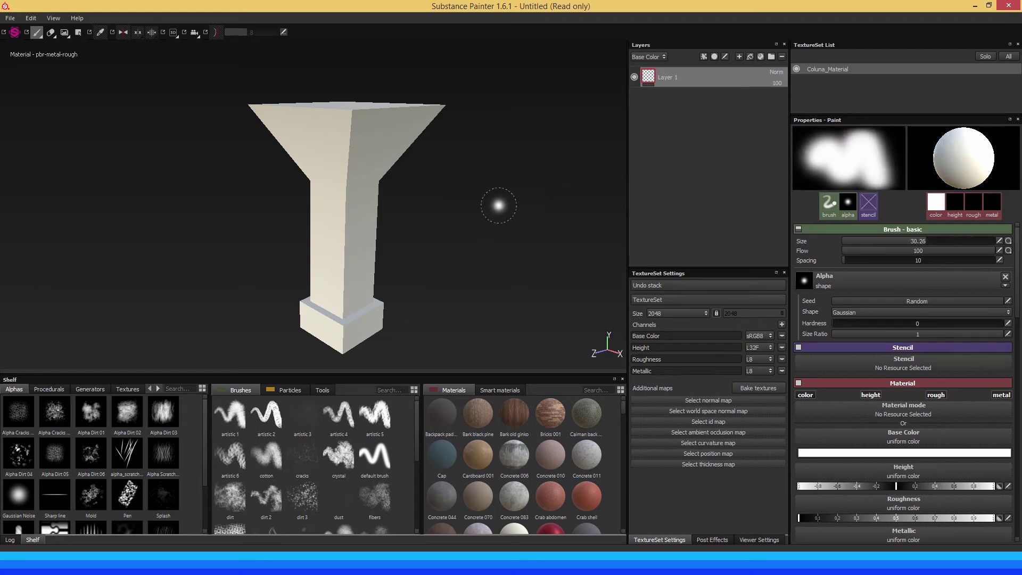
key("bracketright")
key("bracketright")
key("bracketright")
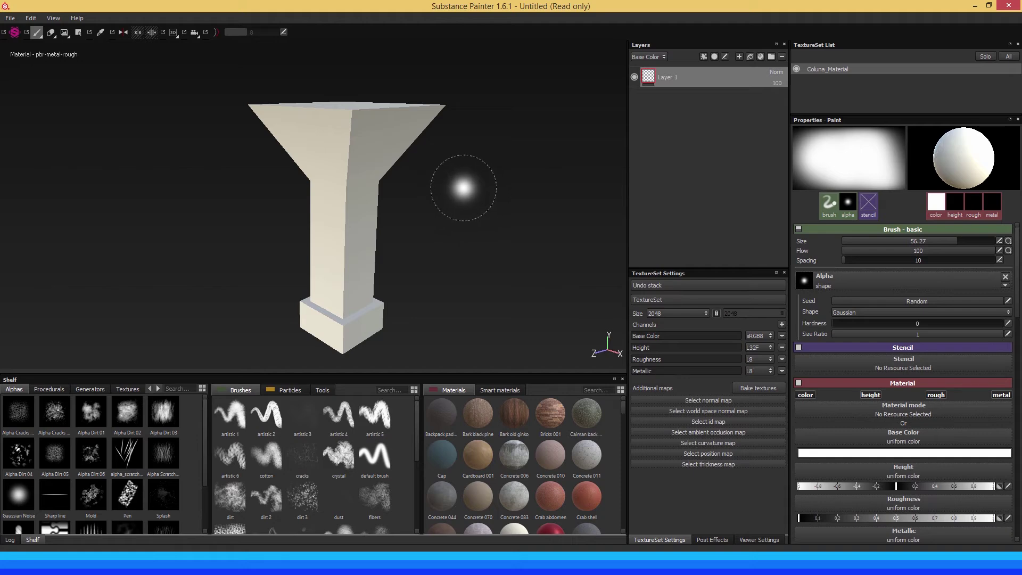
Consult the modifier shortcut list, and adjust the brush interactively in the viewport to size 70.85 and hardness 0.94
key("ctrl")
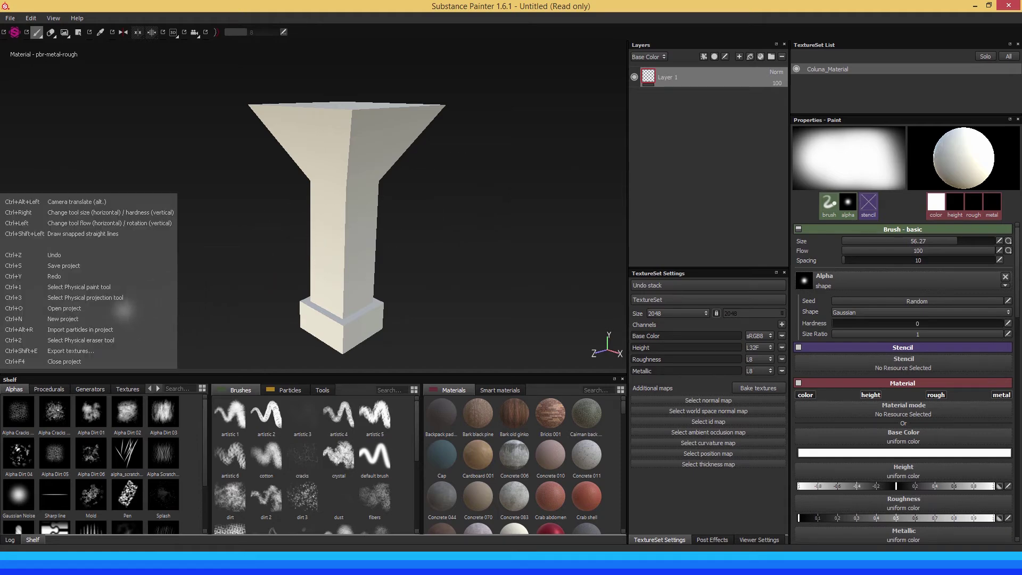
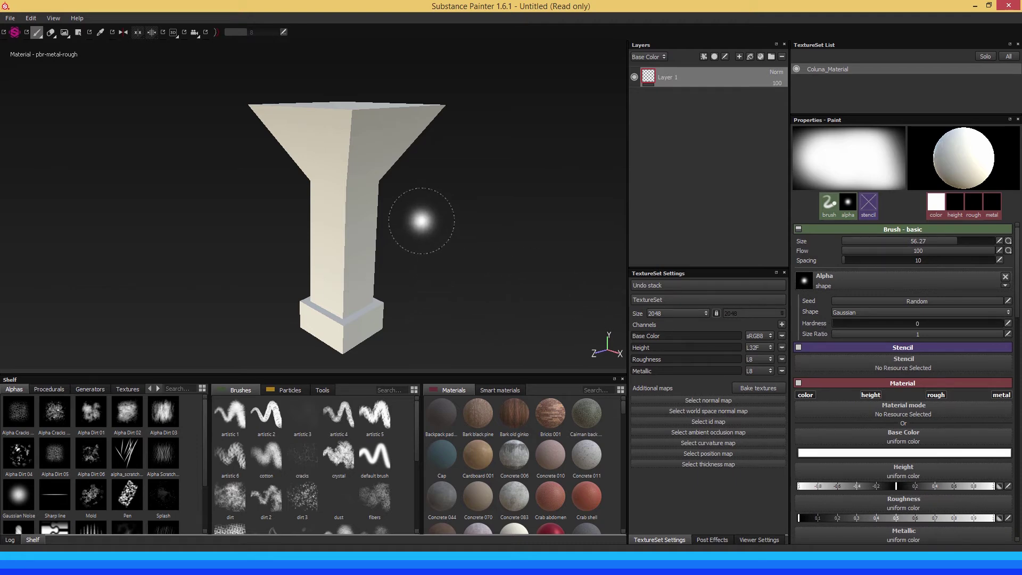
key("ctrl")
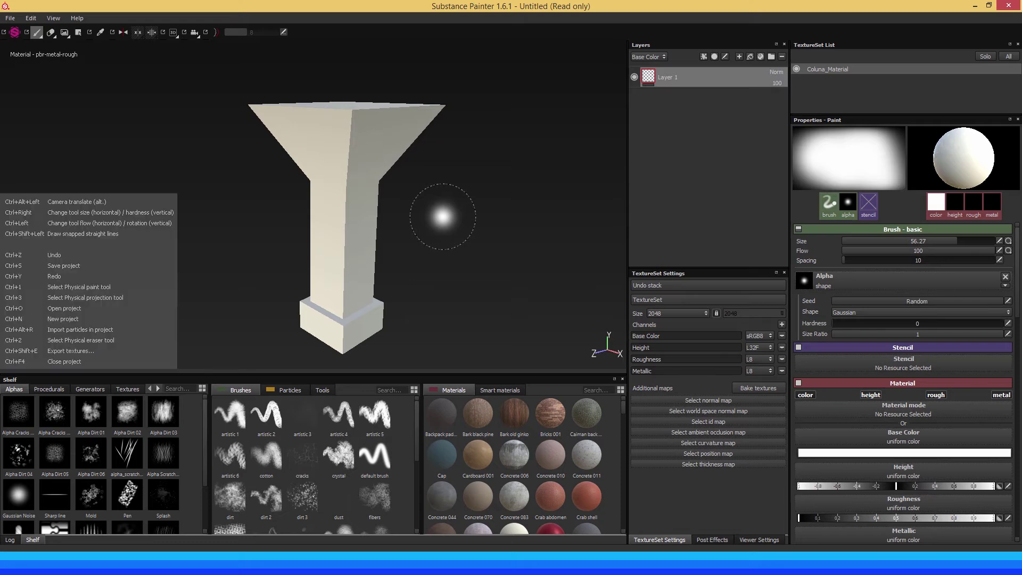
mouse_move(443, 216)
right_mouse_down("ctrl")
mouse_move(461, 216)
mouse_move(431, 217)
mouse_move(454, 217)
mouse_move(447, 205)
mouse_move(447, 226)
mouse_move(447, 216)
right_mouse_up("ctrl")
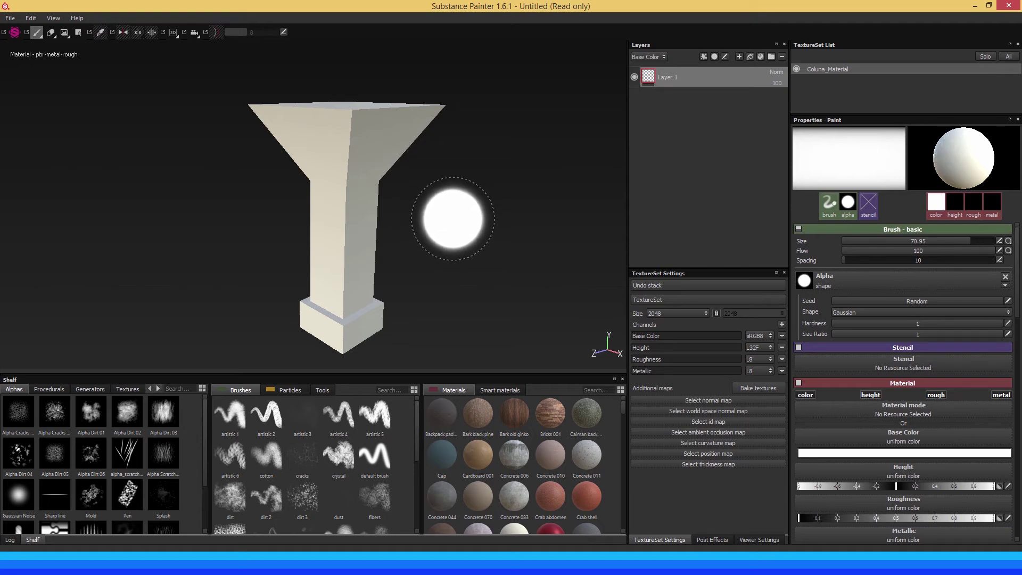
mouse_move(453, 219)
right_mouse_down("ctrl")
mouse_move(466, 218)
mouse_move(455, 213)
right_mouse_up("ctrl")
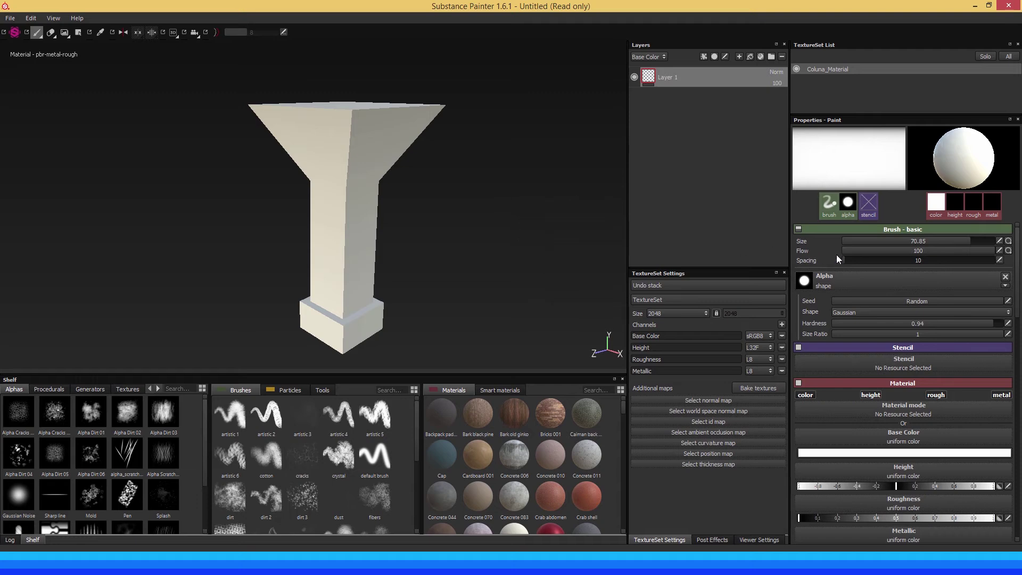
Reduce the brush size to 9.34 and set the brush flow to 10
mouse_move(972, 248)
left_mouse_down()
mouse_move(924, 237)
mouse_move(890, 237)
mouse_move(936, 248)
mouse_move(860, 243)
left_mouse_up()
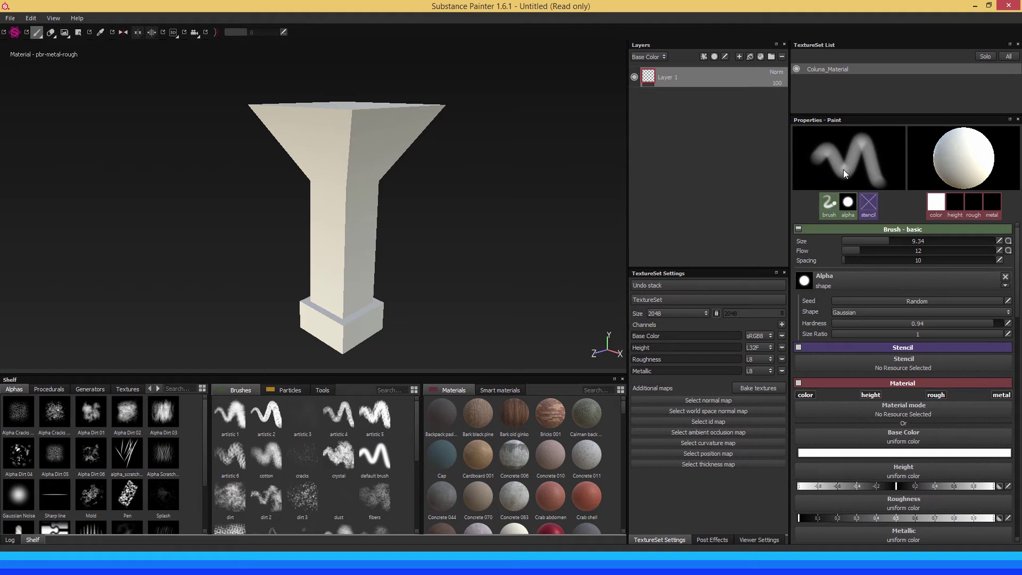
left_click_drag(858, 248, 849, 250)
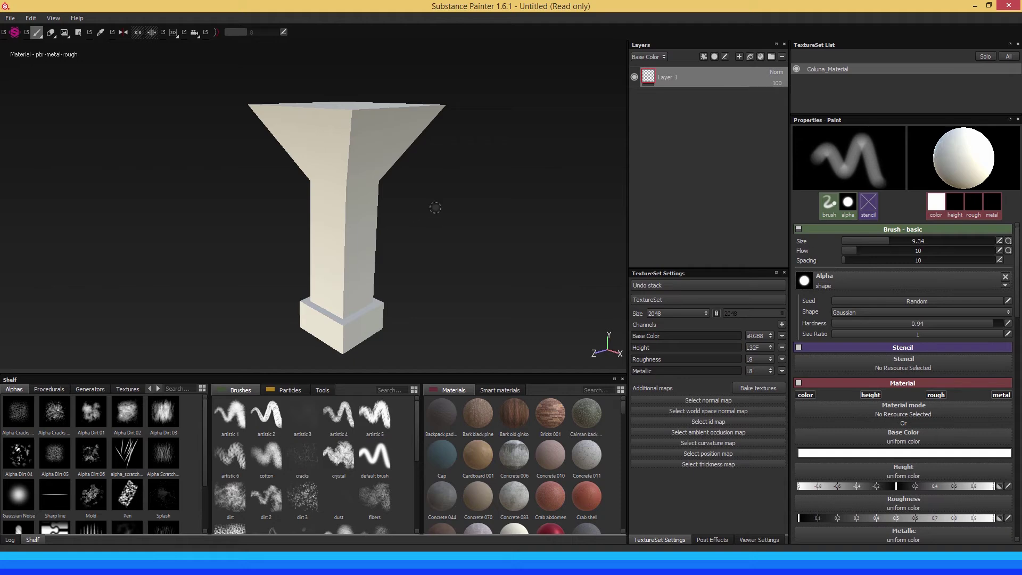
Set the brush flow to 100, the hardness to 0.95 and the size to 5.75
left_click_drag(862, 249, 981, 248)
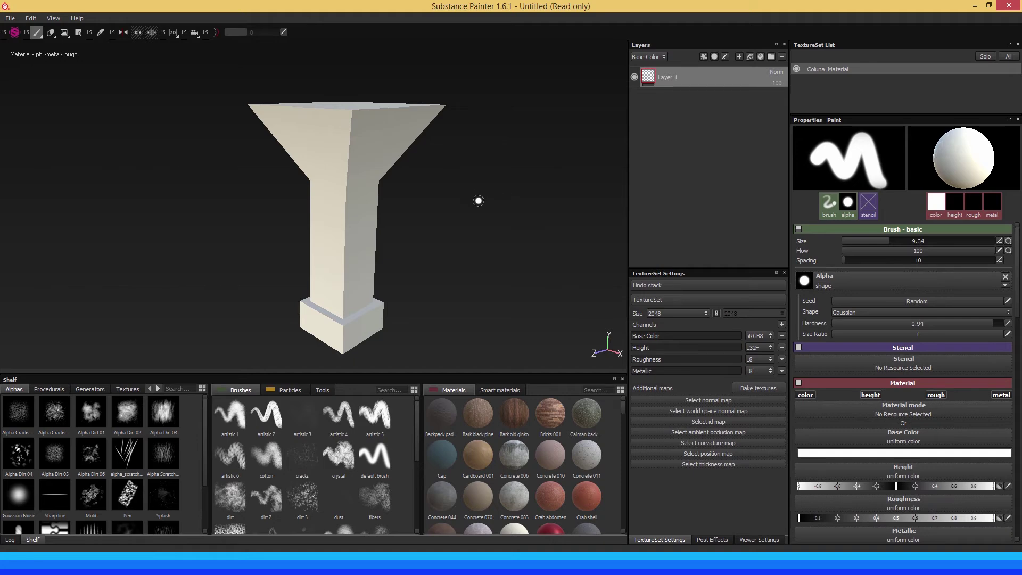
right_click_drag(478, 200, 471, 202, "ctrl")
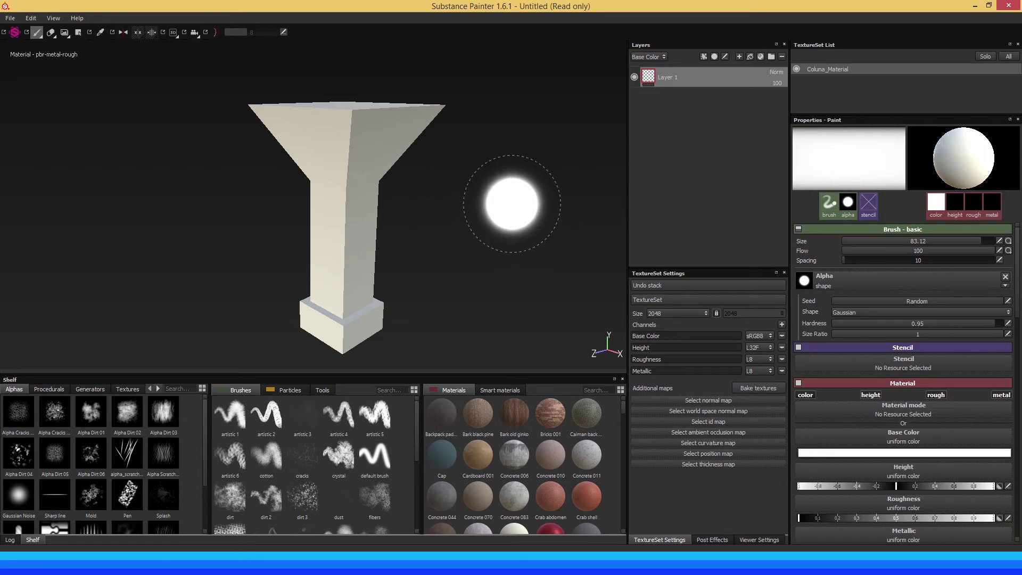
left_click_drag(927, 241, 874, 232)
Paint a curved stroke on the column's flared upper face, and with spacing 73 paint a looping dotted stroke around it
mouse_move(314, 141)
right_mouse_down("alt")
mouse_move(343, 160)
mouse_move(189, 91)
mouse_move(468, 246)
right_mouse_up("alt")
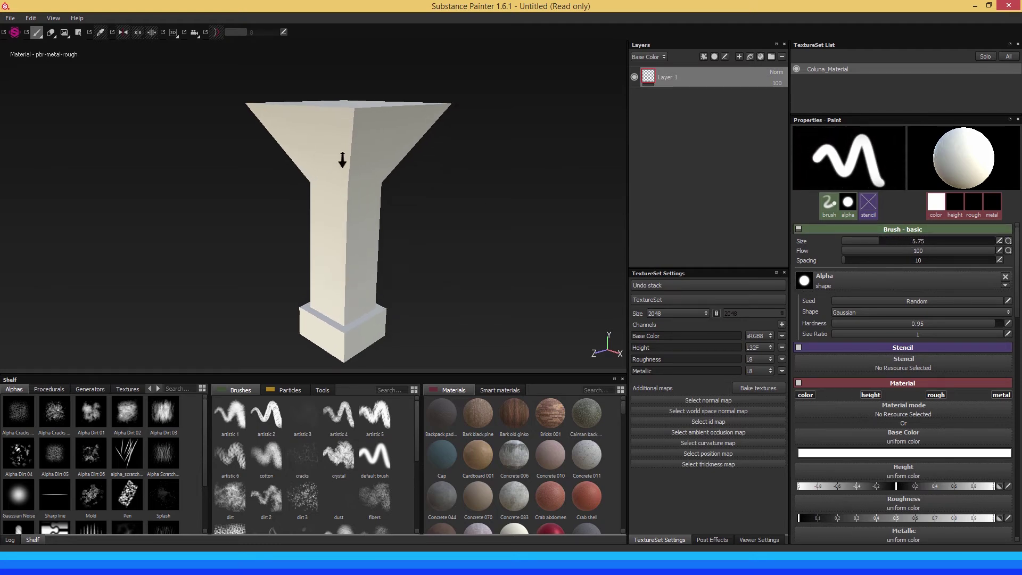
mouse_move(468, 246)
middle_mouse_down("alt")
mouse_move(310, 216)
mouse_move(352, 212)
middle_mouse_up("alt")
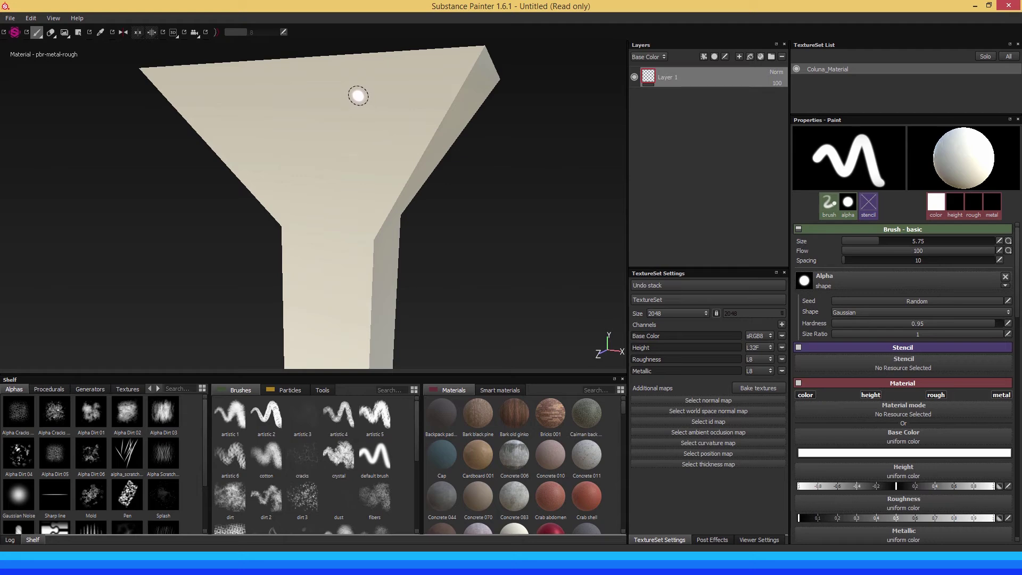
mouse_move(358, 96)
left_mouse_down()
mouse_move(320, 130)
mouse_move(319, 167)
mouse_move(375, 182)
left_mouse_up()
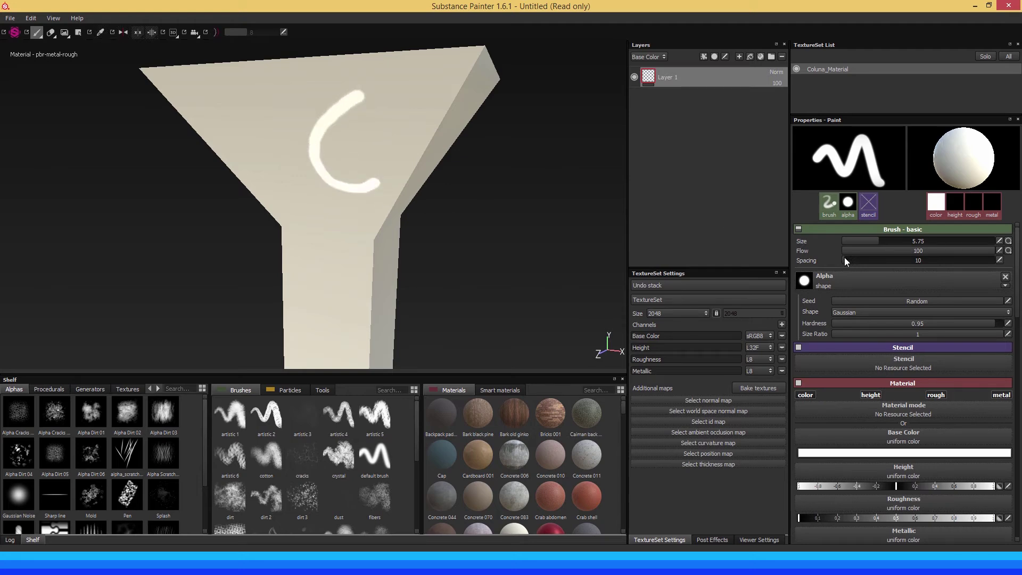
left_click_drag(844, 258, 868, 260)
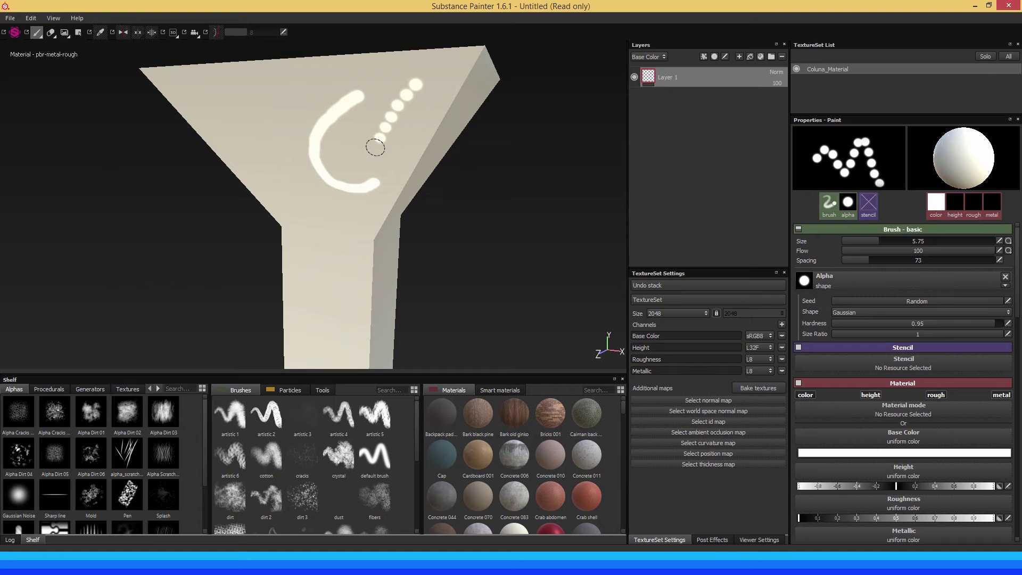
left_click_drag(375, 147, 366, 171)
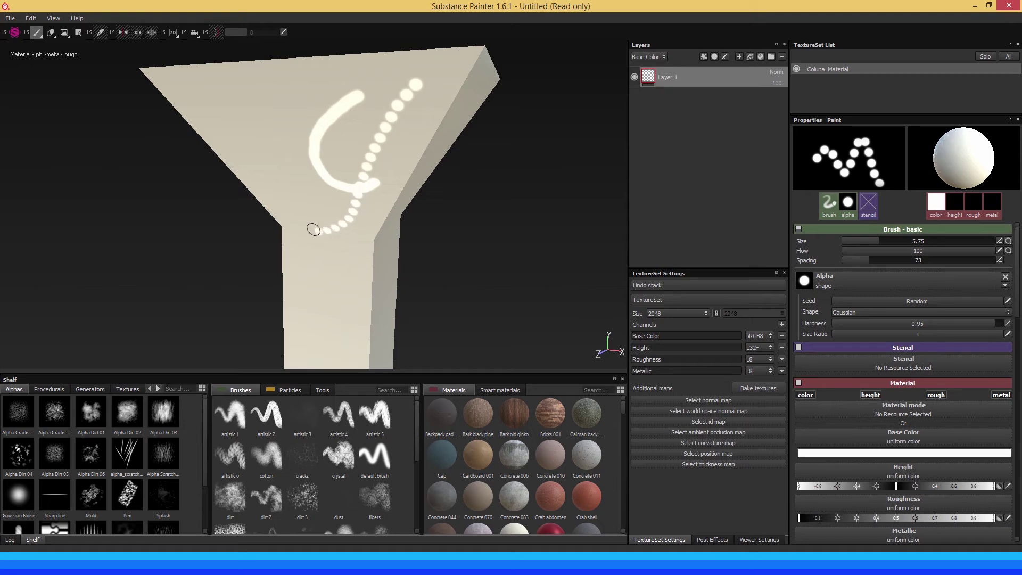
mouse_move(261, 169)
left_mouse_down()
mouse_move(267, 102)
mouse_move(315, 80)
mouse_move(367, 74)
left_mouse_up()
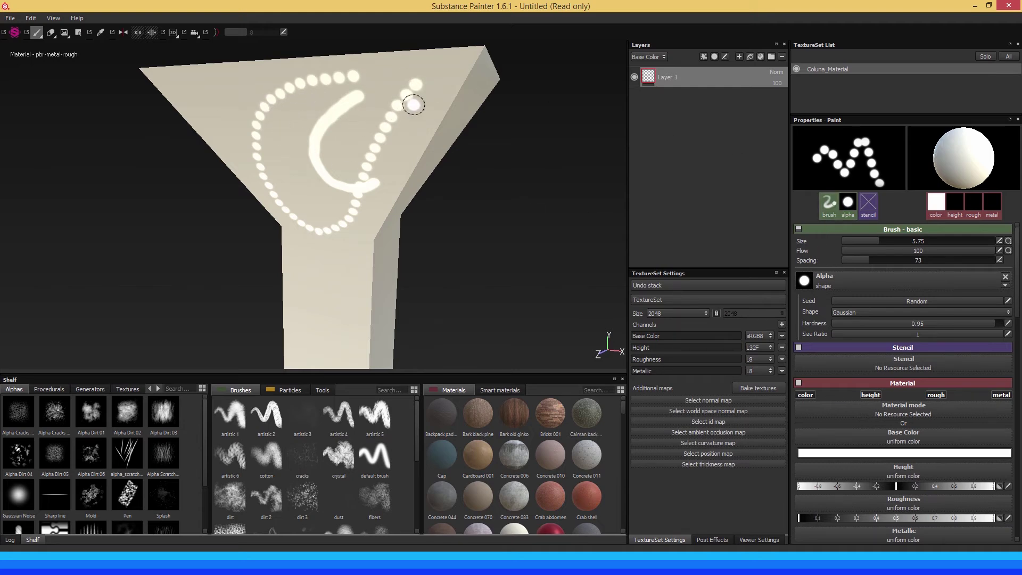
Dab single spots near the flared face's edge with spacing 8, and paint a wavy dotted stroke on the opposite side with spacing 81
left_click_drag(856, 261, 843, 260)
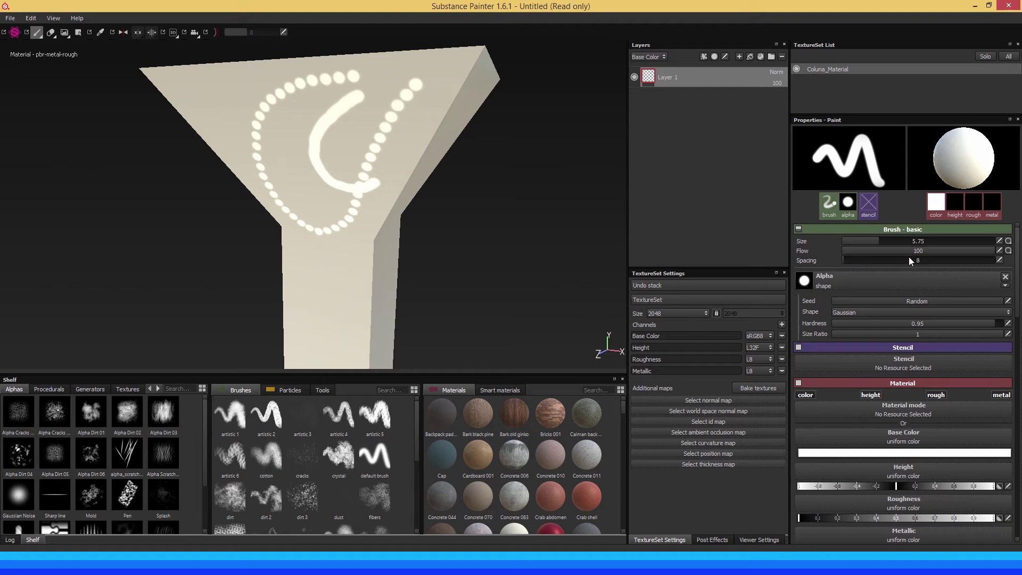
left_click(430, 111)
left_click(421, 125)
left_click_drag(851, 260, 871, 261)
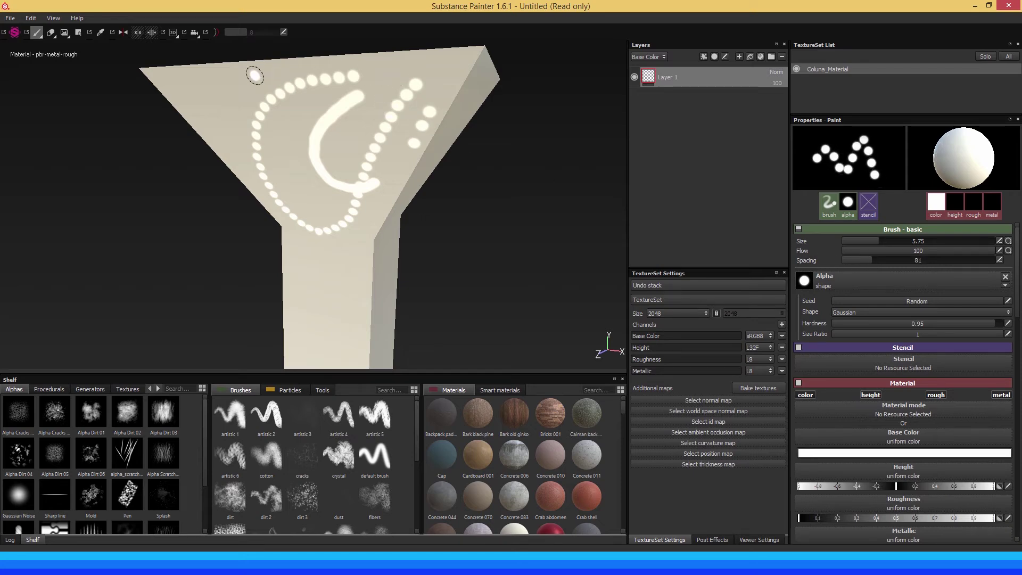
left_click_drag(188, 83, 193, 90)
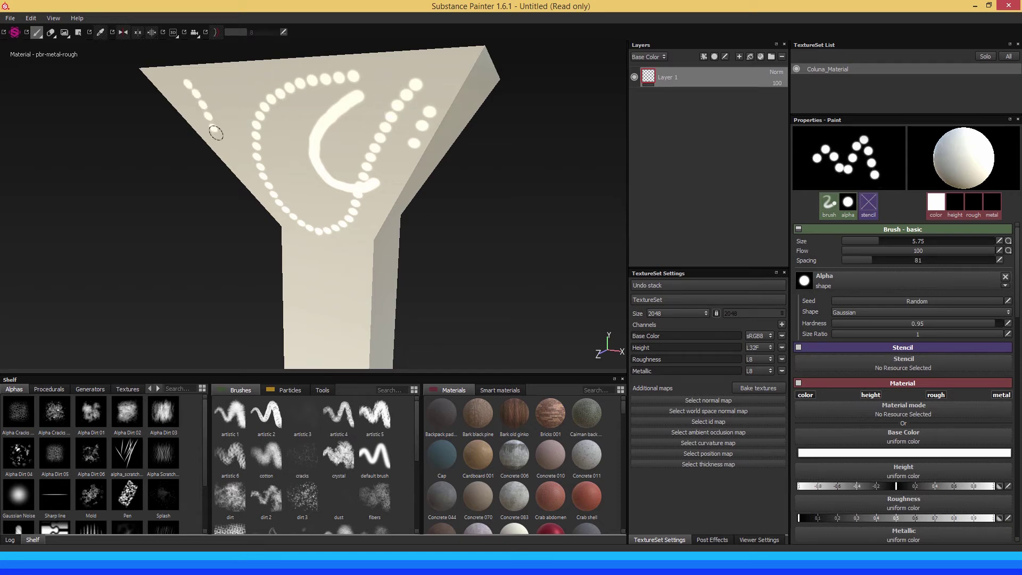
mouse_move(240, 140)
left_mouse_down()
mouse_move(229, 82)
mouse_move(249, 87)
mouse_move(255, 117)
mouse_move(281, 109)
mouse_move(279, 83)
mouse_move(309, 87)
mouse_move(302, 124)
mouse_move(326, 125)
left_mouse_up()
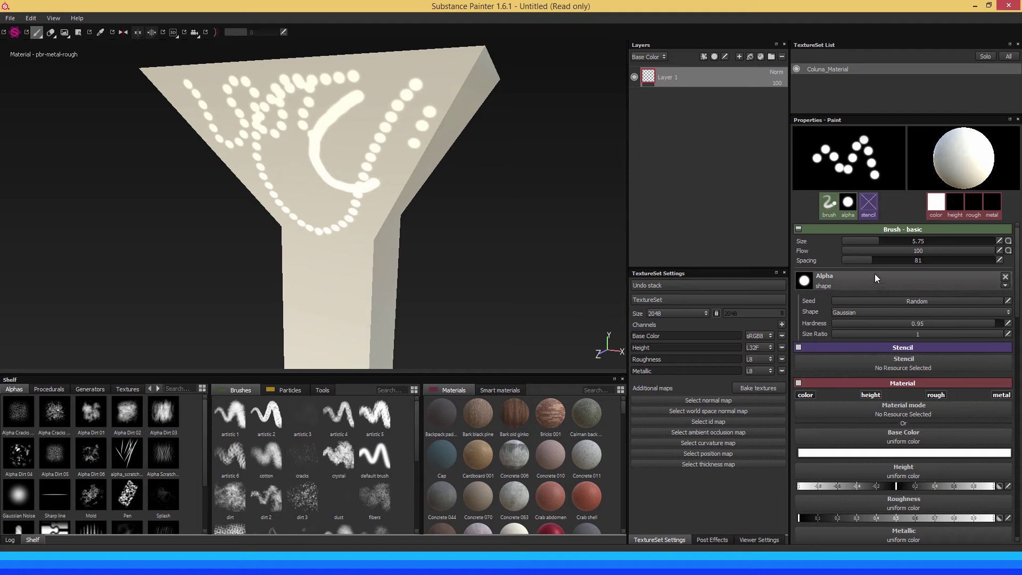
Raise the brush spacing to 190 and paint widely spaced dots over the shaft and the lower part of the flared face
left_click_drag(879, 261, 913, 263)
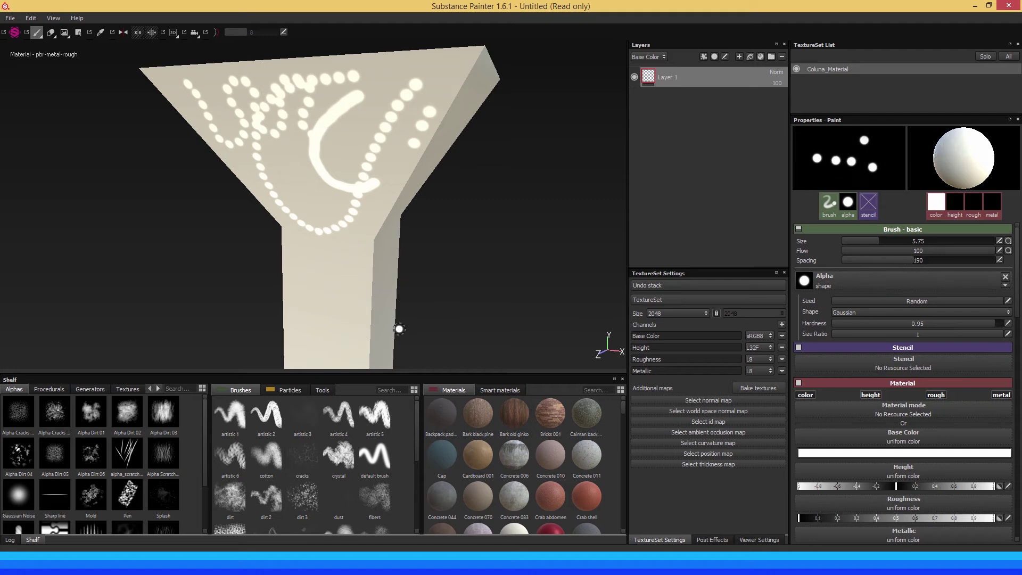
left_click_drag(314, 346, 313, 298)
mouse_move(333, 256)
left_mouse_down()
mouse_move(374, 214)
mouse_move(365, 169)
mouse_move(299, 202)
mouse_move(360, 271)
mouse_move(320, 318)
mouse_move(347, 254)
left_mouse_up()
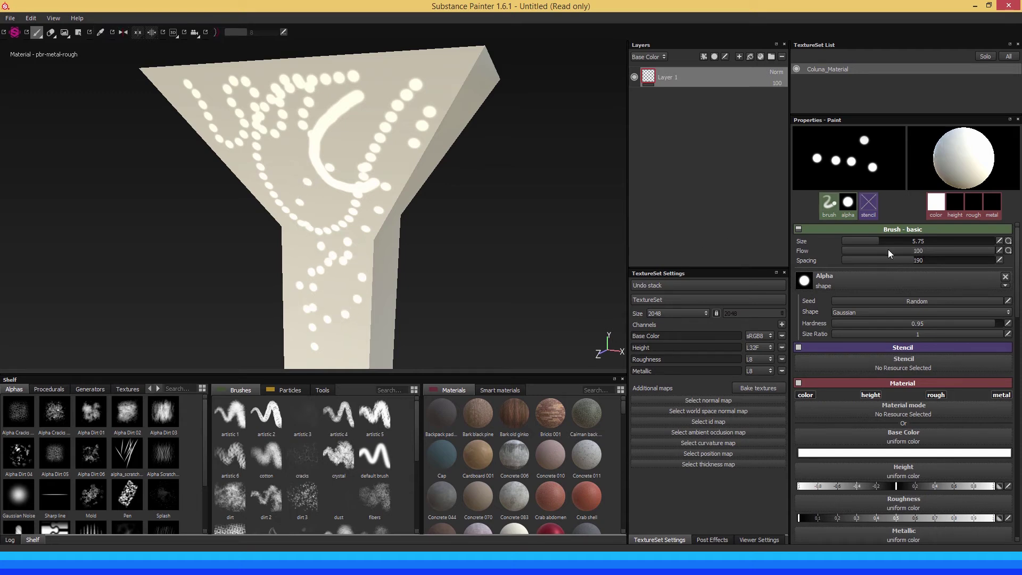
Set the brush spacing to 10, trying its step controls, and open the flow, size and spacing values for direct entry
left_click_drag(895, 263, 847, 261)
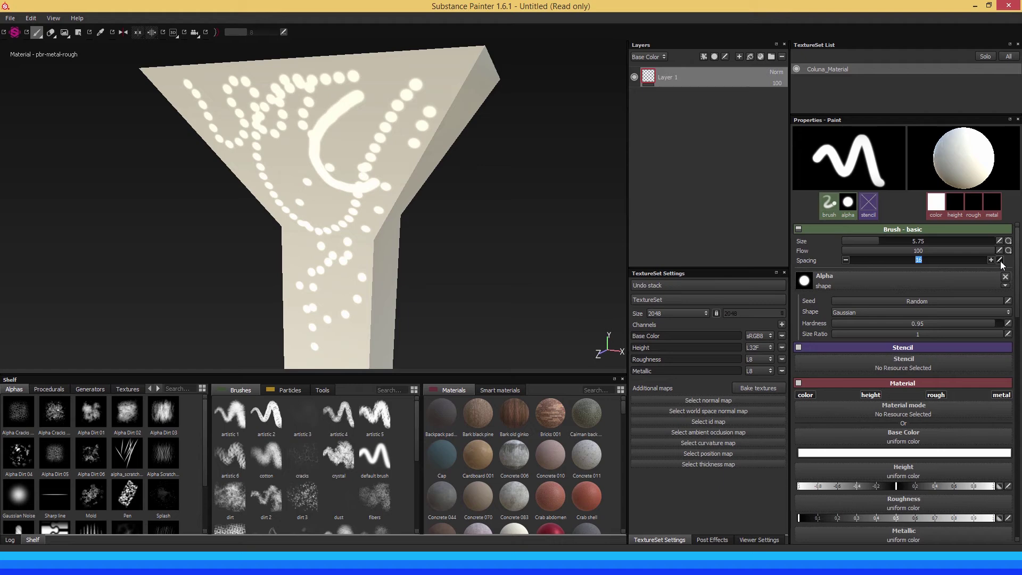
left_click(845, 260)
left_click(845, 260)
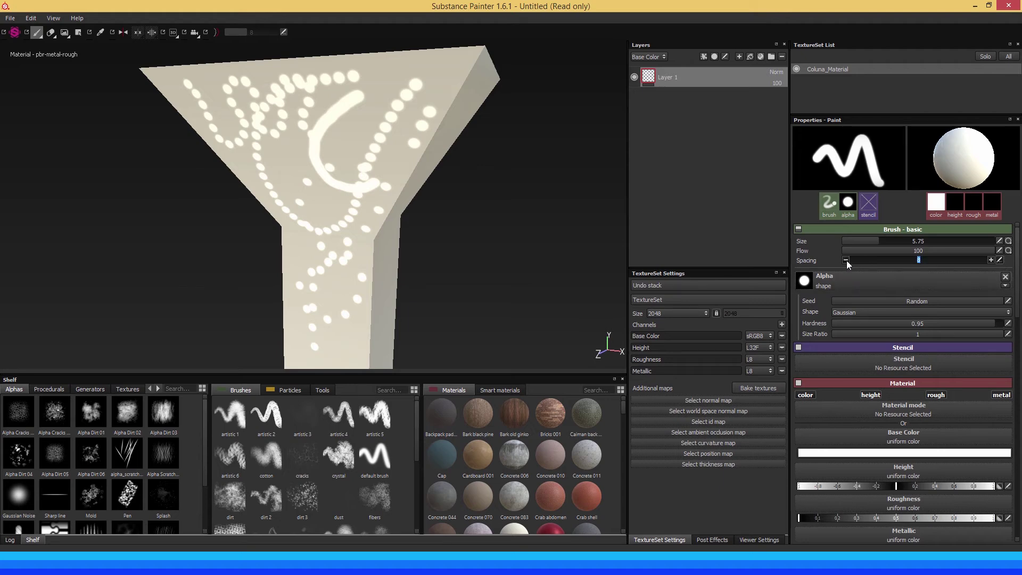
left_click(991, 260)
type("10")
left_click(999, 250)
left_click(999, 241)
left_click(999, 260)
Undo all the test strokes painted on the column
key("ctrl+z")
key("ctrl+z")
key("ctrl+z")
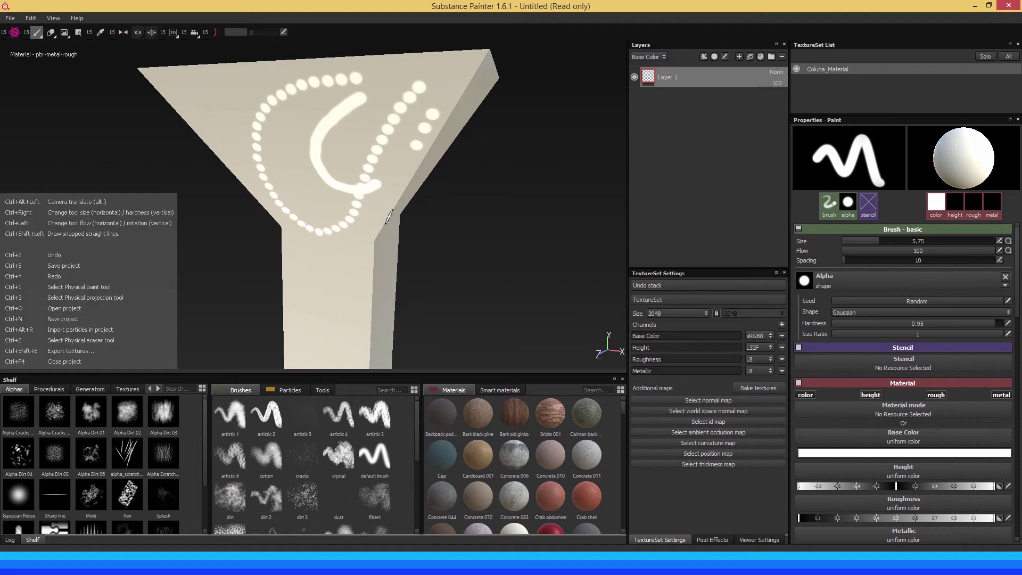
key("ctrl+z")
key("ctrl+z")
key("ctrl+z")
key("ctrl+z")
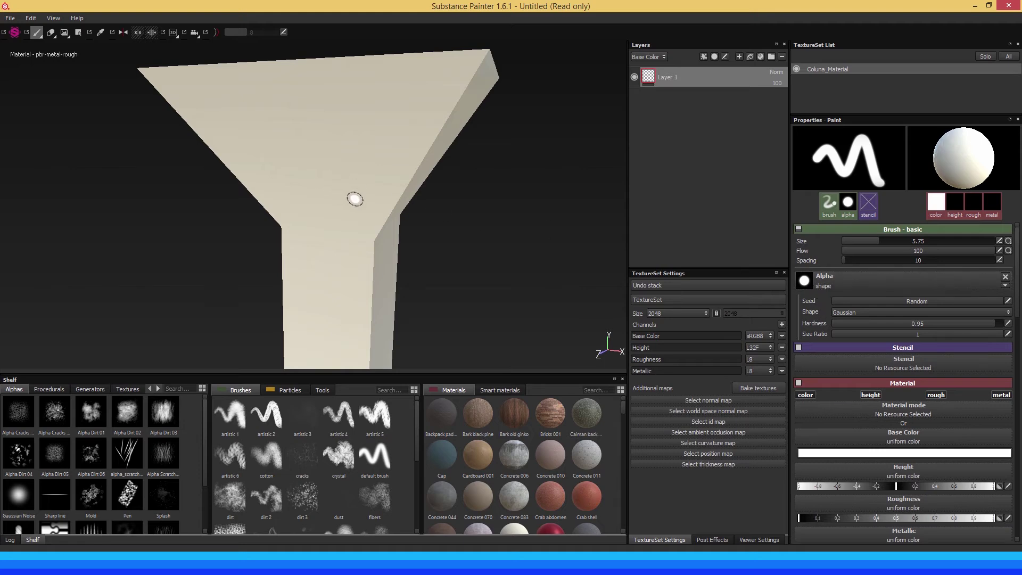
Choose the Zipper alpha for the brush and enlarge the brush size to 17.32
left_click(826, 279)
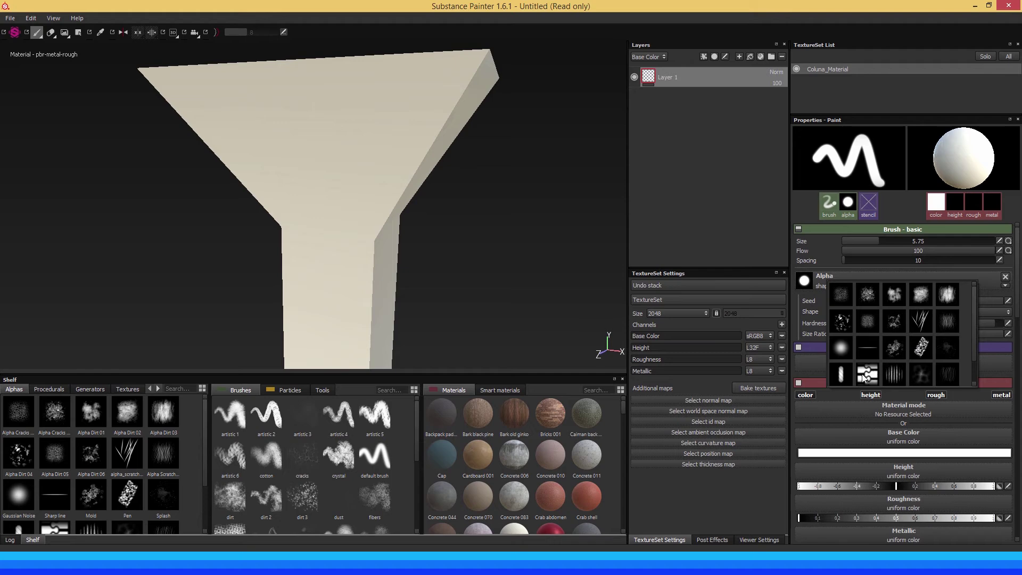
scroll(974, 344, "down", 1)
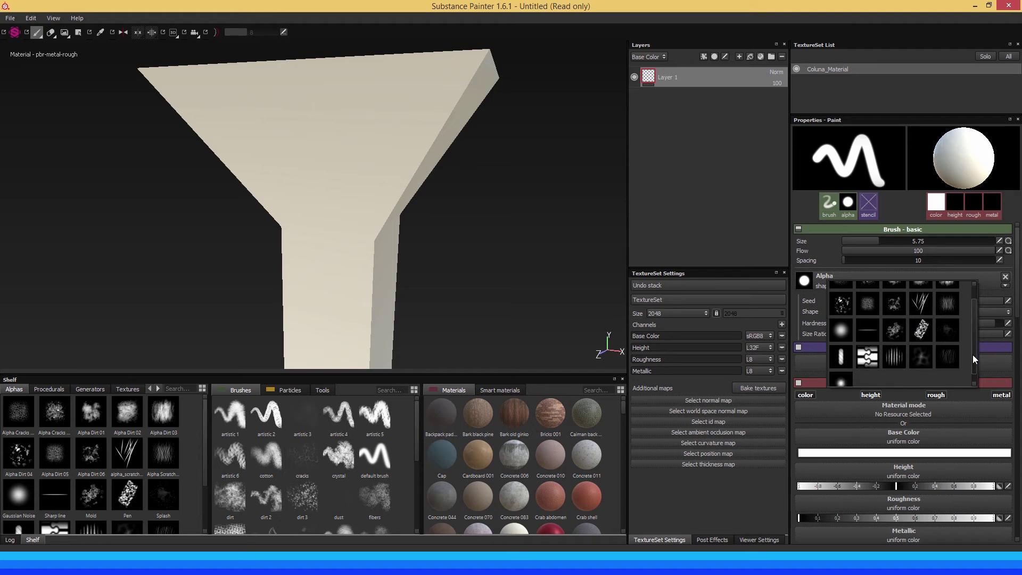
left_click(865, 354)
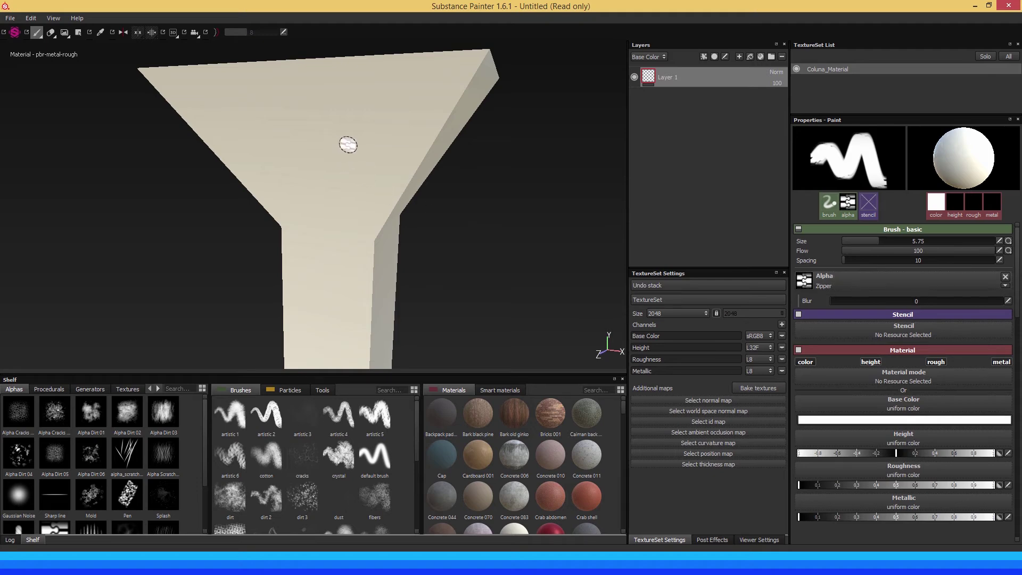
right_click_drag(350, 151, 351, 153, "ctrl")
Turn the column's flared face to the front, paint Zipper strokes down it with spacing 10, and undo them
mouse_move(306, 170)
left_mouse_down("alt")
mouse_move(365, 167)
mouse_move(365, 154)
left_mouse_up("alt")
left_click(366, 137)
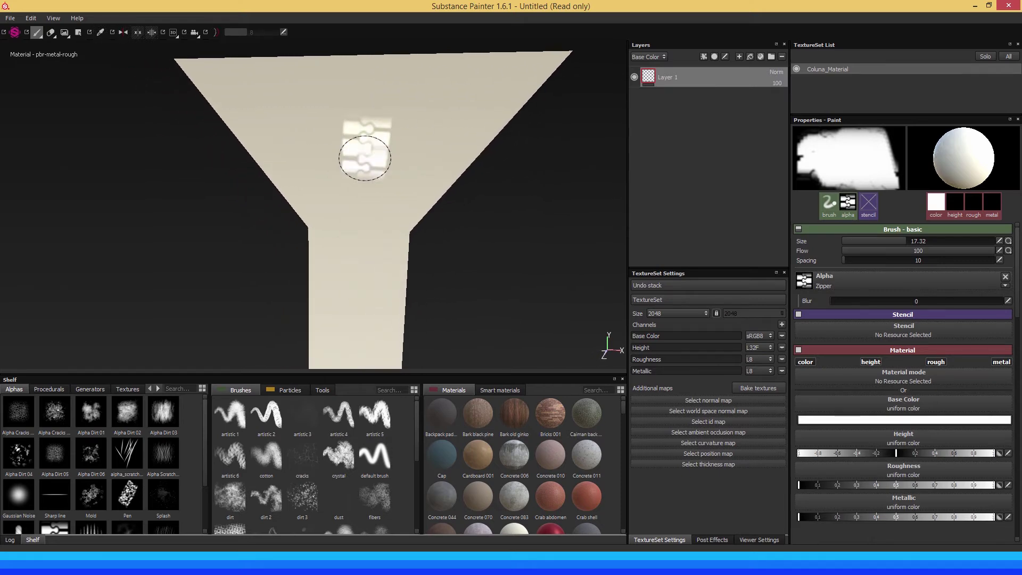
left_click_drag(373, 95, 365, 246)
key("ctrl+z")
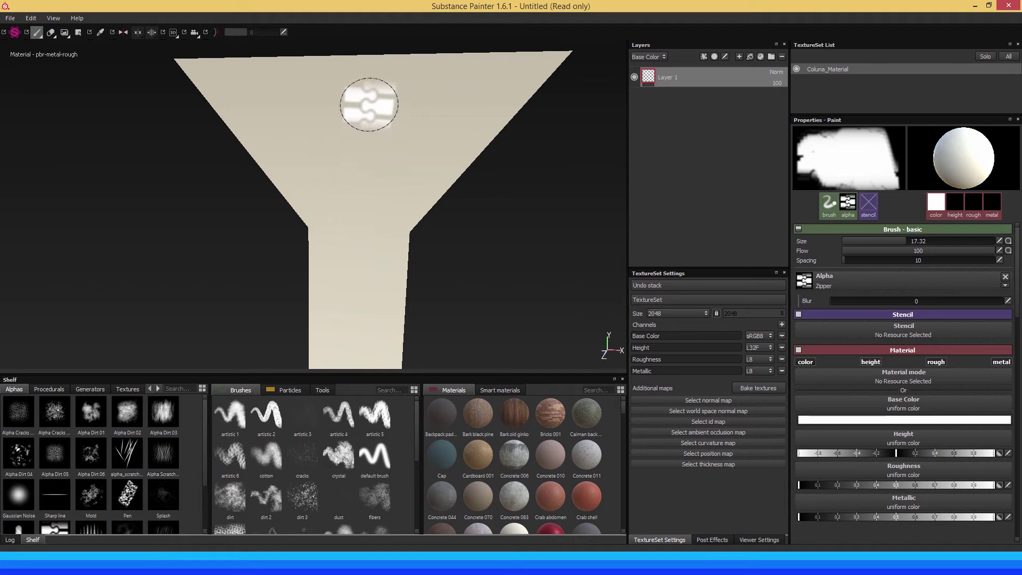
left_click_drag(370, 99, 361, 196)
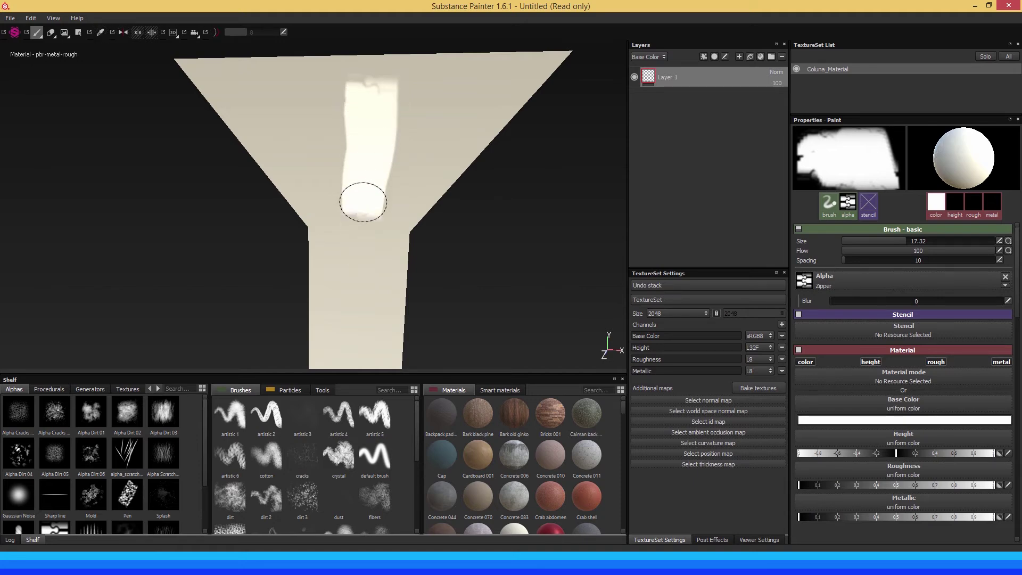
key("ctrl+z")
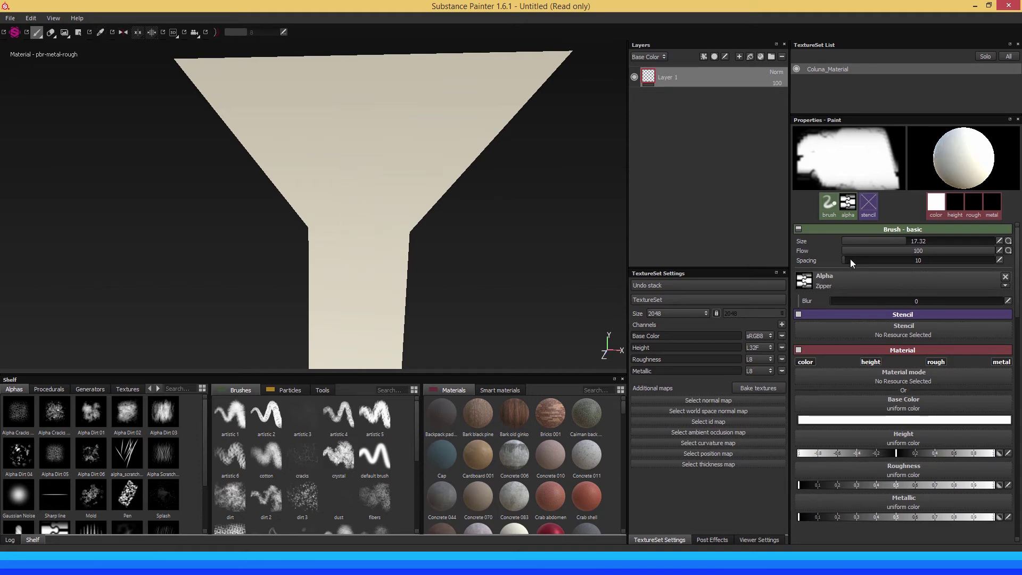
Set the brush spacing to 60, paint a Zipper stroke down the flared face, and undo it
left_click_drag(851, 259, 863, 260)
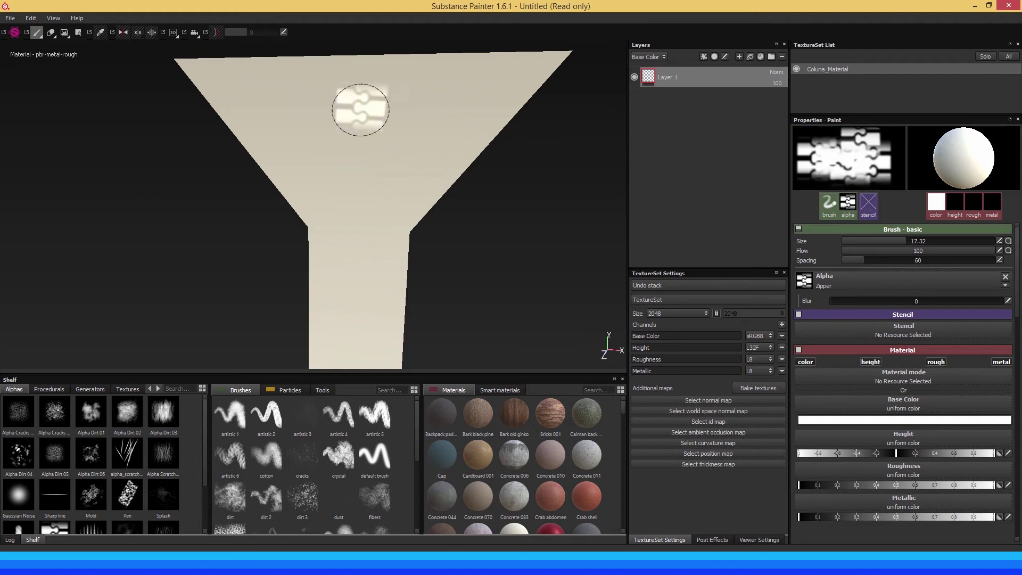
left_click_drag(353, 103, 354, 218)
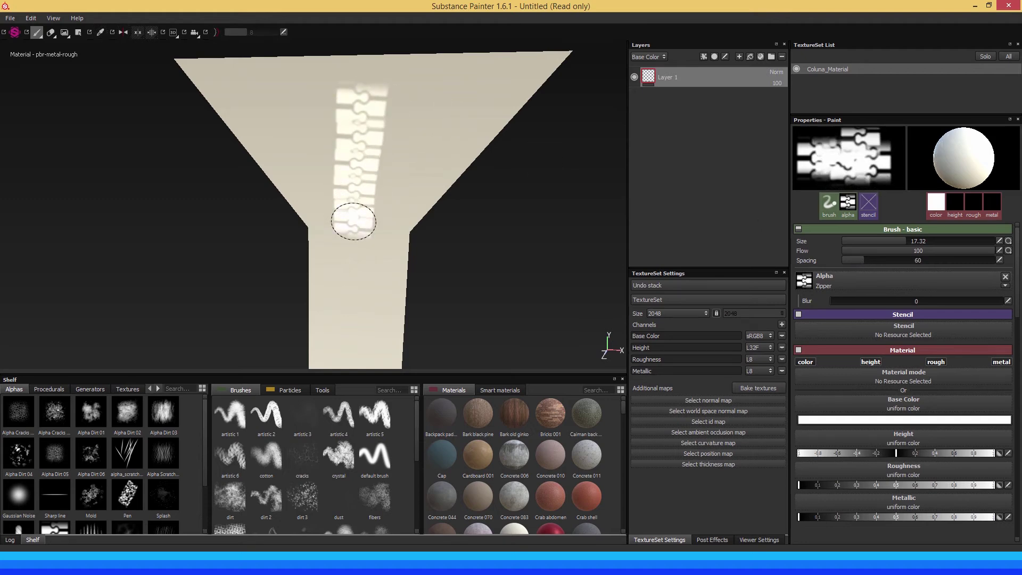
key("ctrl+z")
Raise the brush spacing to 78, paint the Zipper pattern down the column twice, and undo each attempt
left_click_drag(873, 259, 869, 260)
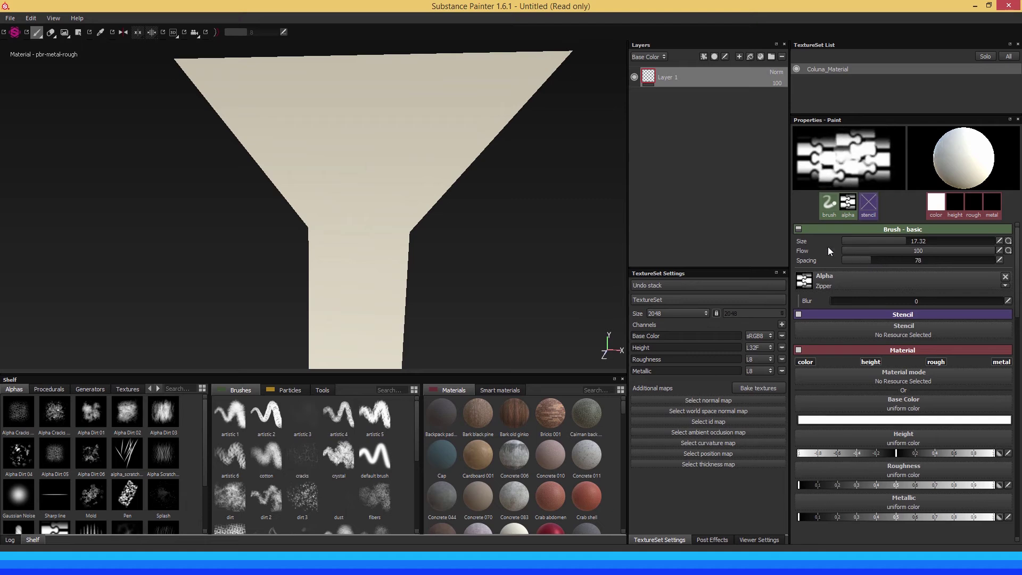
left_click_drag(367, 90, 361, 245)
key("ctrl")
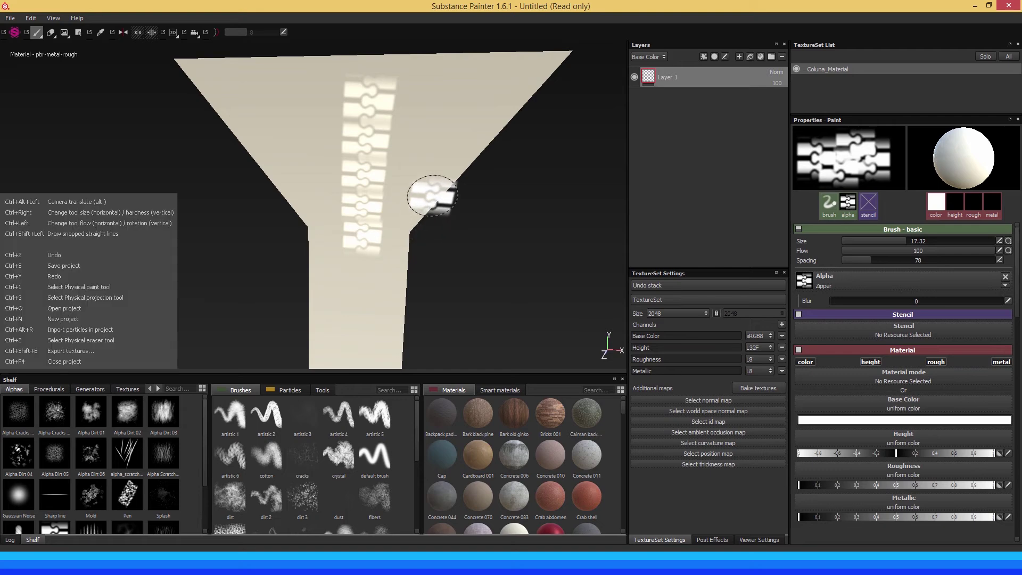
key("ctrl+z")
mouse_move(376, 114)
left_mouse_down("alt")
mouse_move(369, 97)
mouse_move(358, 256)
left_mouse_up("alt")
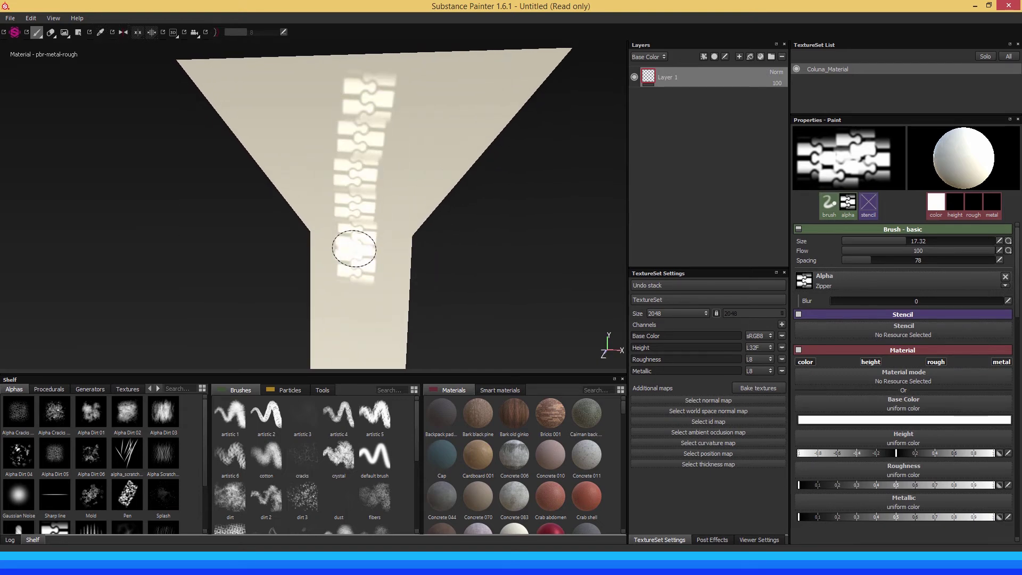
key("ctrl+z")
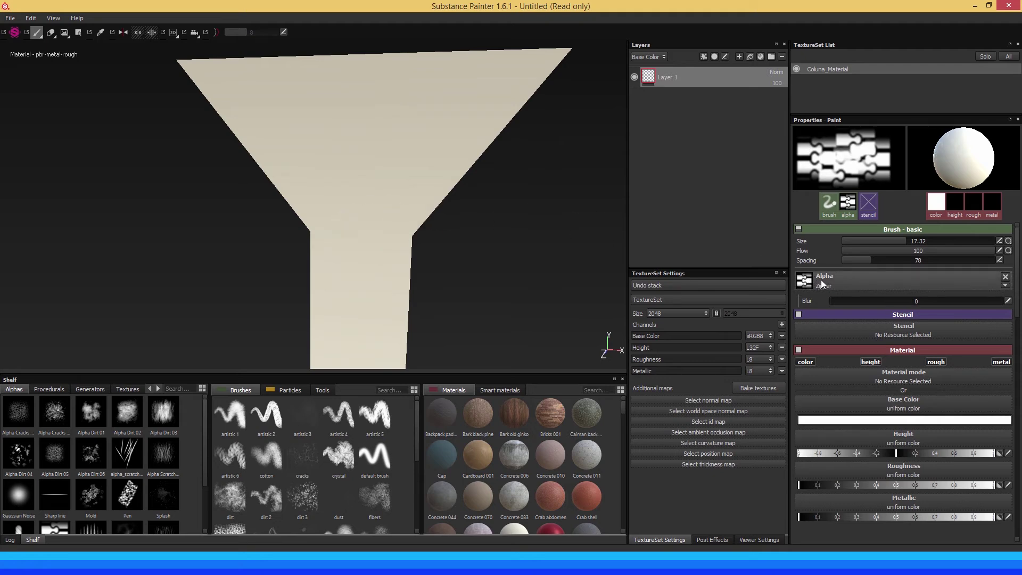
Switch the brush alpha to Alpha Dirt 03, set the spacing to 11, and paint dirt strokes on the flared face
left_click(822, 283)
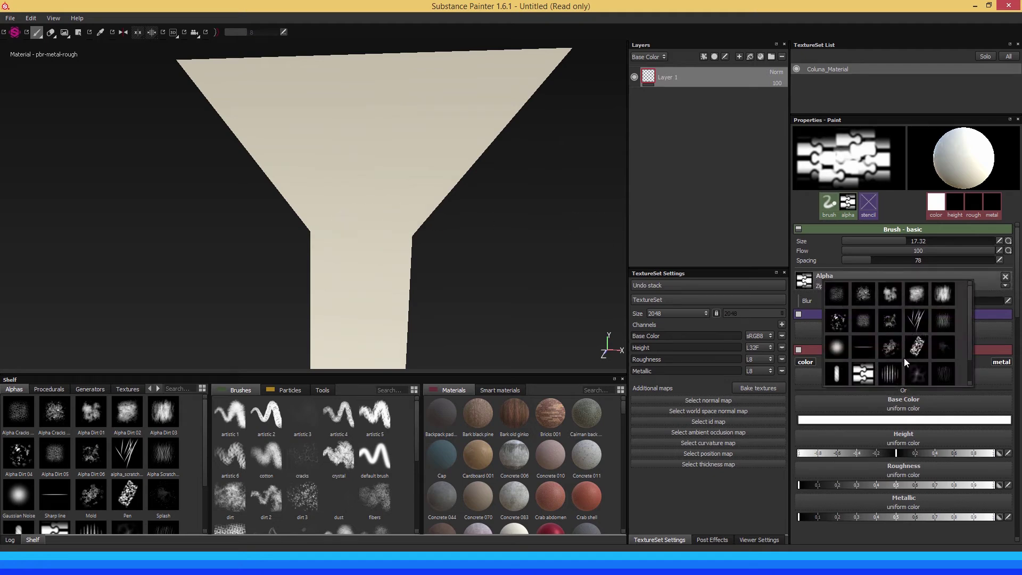
left_click(941, 292)
left_click_drag(876, 260, 844, 257)
mouse_move(323, 174)
left_mouse_down()
mouse_move(326, 137)
mouse_move(337, 136)
mouse_move(332, 161)
mouse_move(354, 178)
mouse_move(420, 180)
mouse_move(433, 119)
mouse_move(413, 100)
mouse_move(401, 146)
mouse_move(379, 139)
mouse_move(413, 189)
mouse_move(314, 119)
mouse_move(278, 98)
mouse_move(310, 139)
mouse_move(233, 86)
mouse_move(320, 85)
mouse_move(338, 103)
mouse_move(364, 176)
left_mouse_up()
Undo the recent dirt strokes back to the first small patch on the flared face
key("ctrl+z")
key("ctrl+z")
key("ctrl+z")
key("ctrl+z")
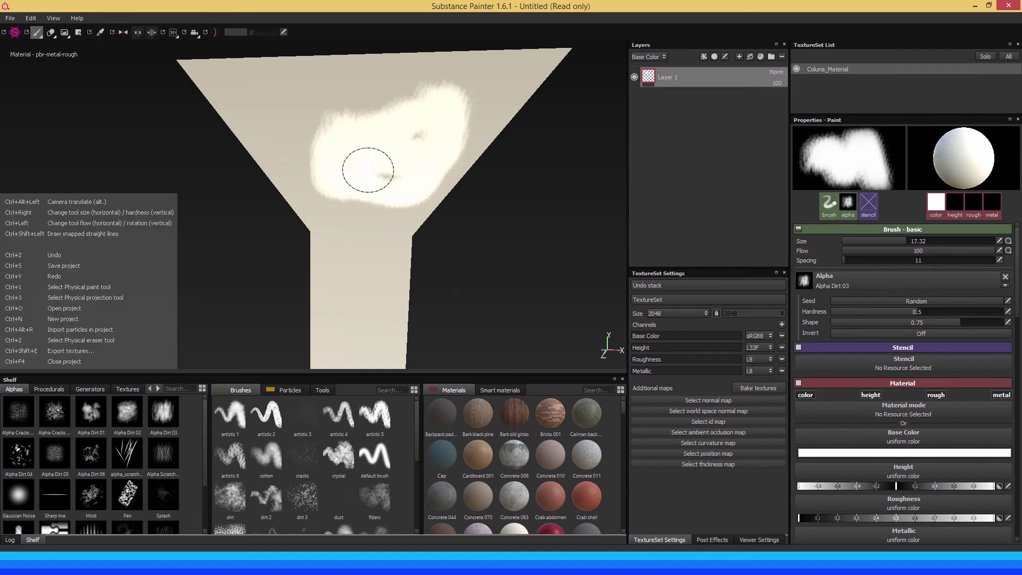
key("ctrl+z")
key("ctrl+z")
key("ctrl+z")
key("ctrl+z")
key("ctrl+z")
key("ctrl+z")
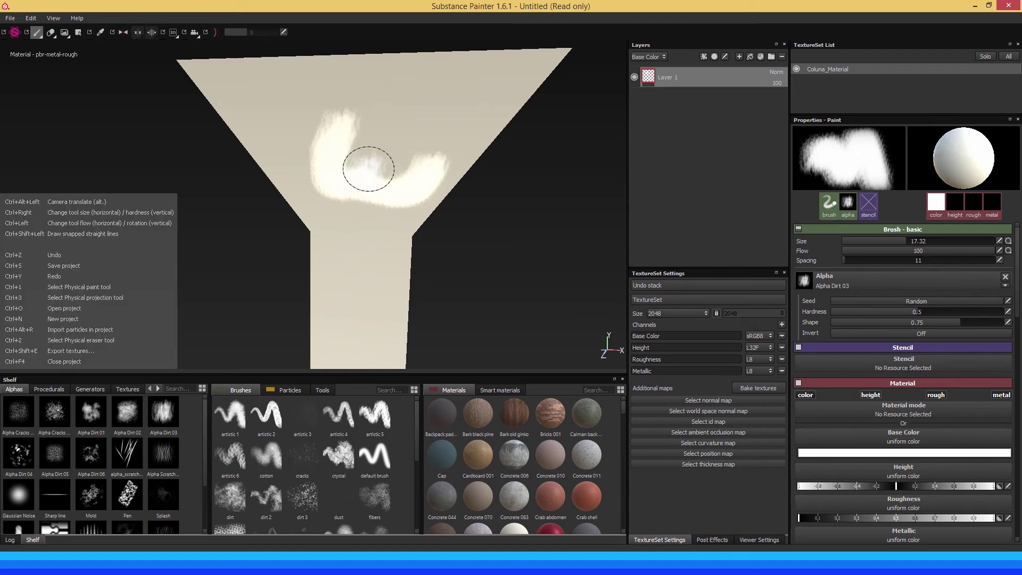
key("ctrl+z")
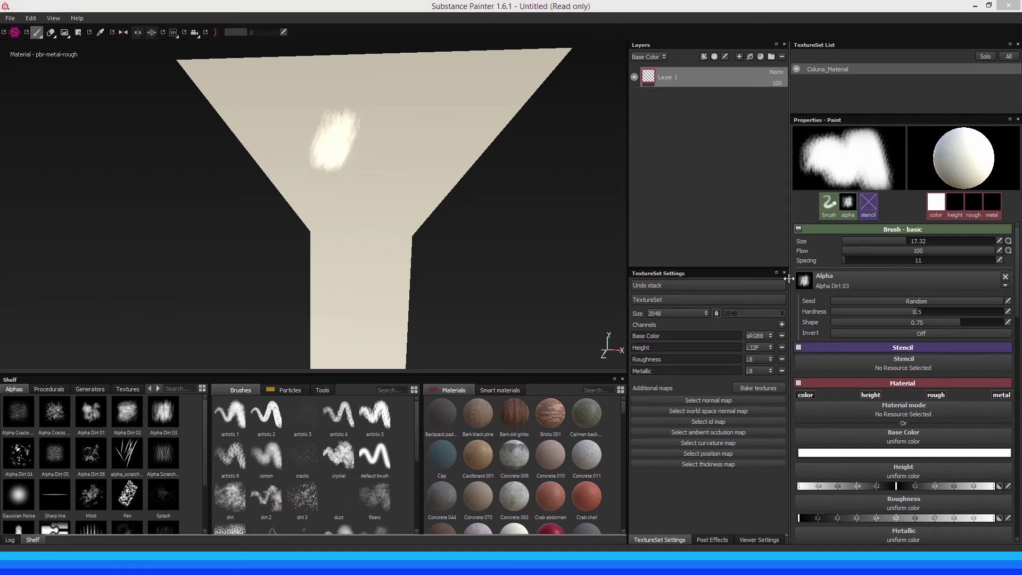
Switch the brush alpha to the Gaussian shape and paint a soft curved stroke on the flared face
left_click(814, 278)
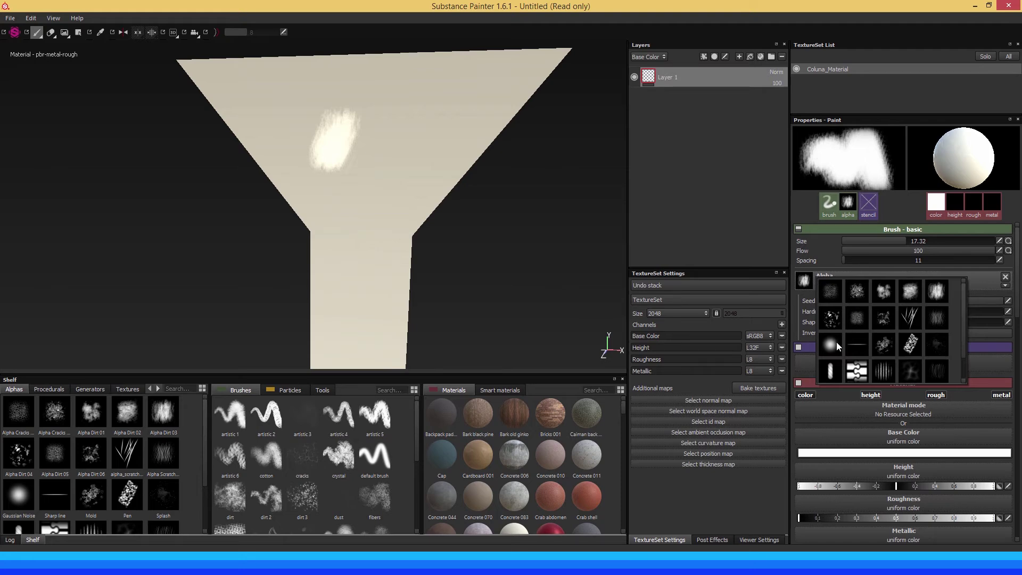
scroll(835, 342, "down", 1)
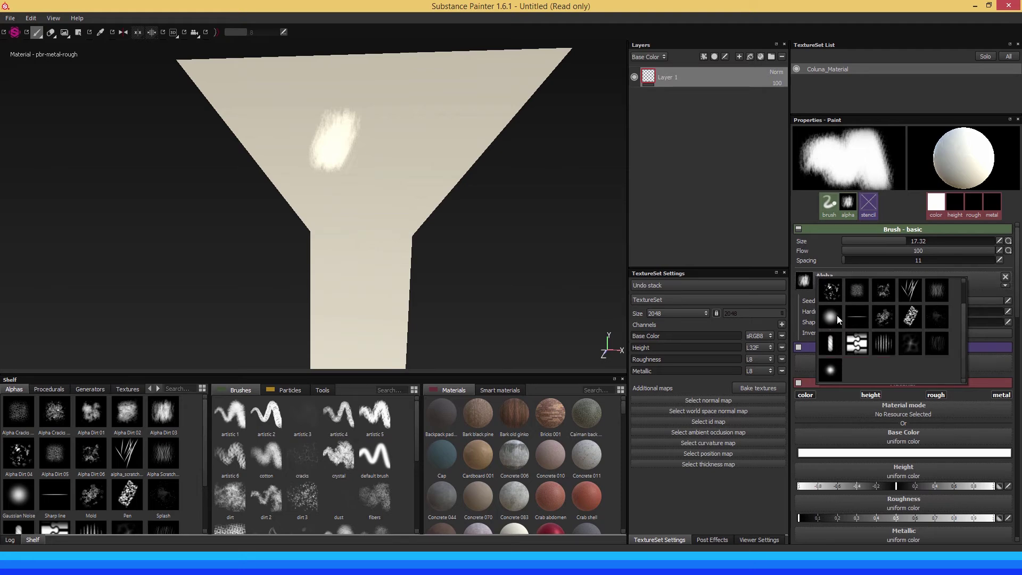
left_click(836, 315)
left_click(839, 279)
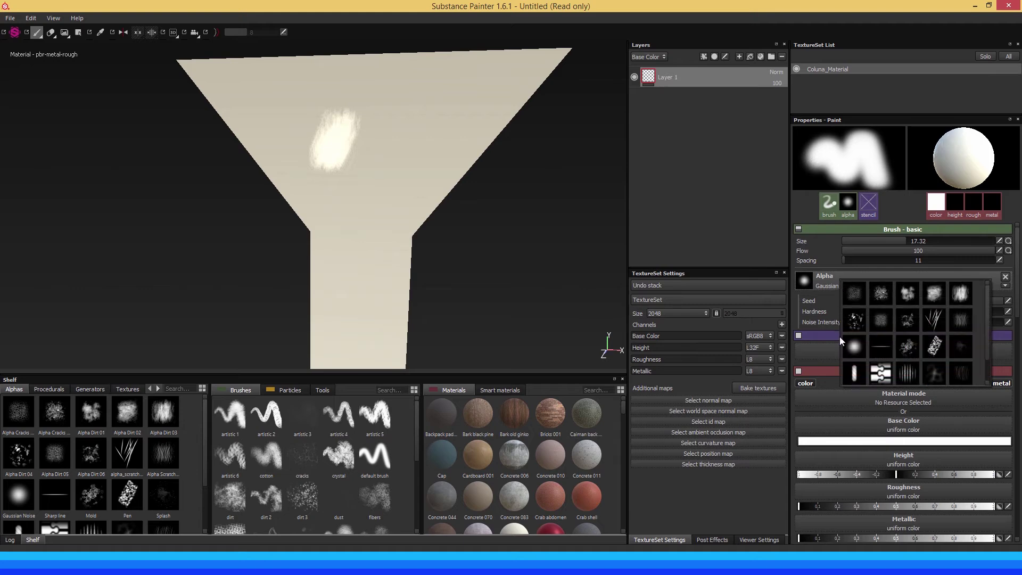
scroll(862, 343, "down", 1)
left_click(856, 368)
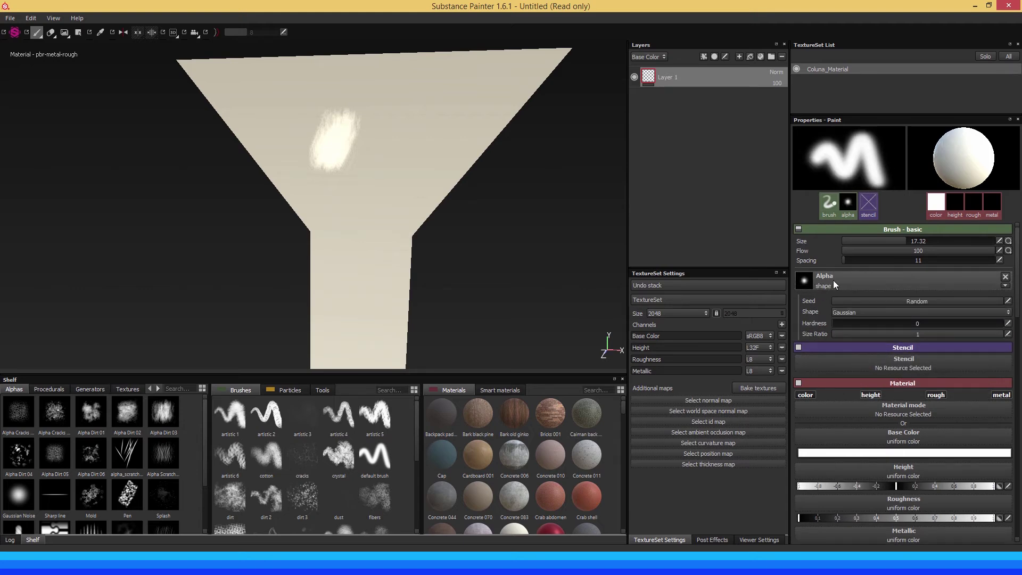
mouse_move(394, 172)
left_mouse_down()
mouse_move(365, 191)
mouse_move(377, 221)
mouse_move(390, 206)
left_mouse_up()
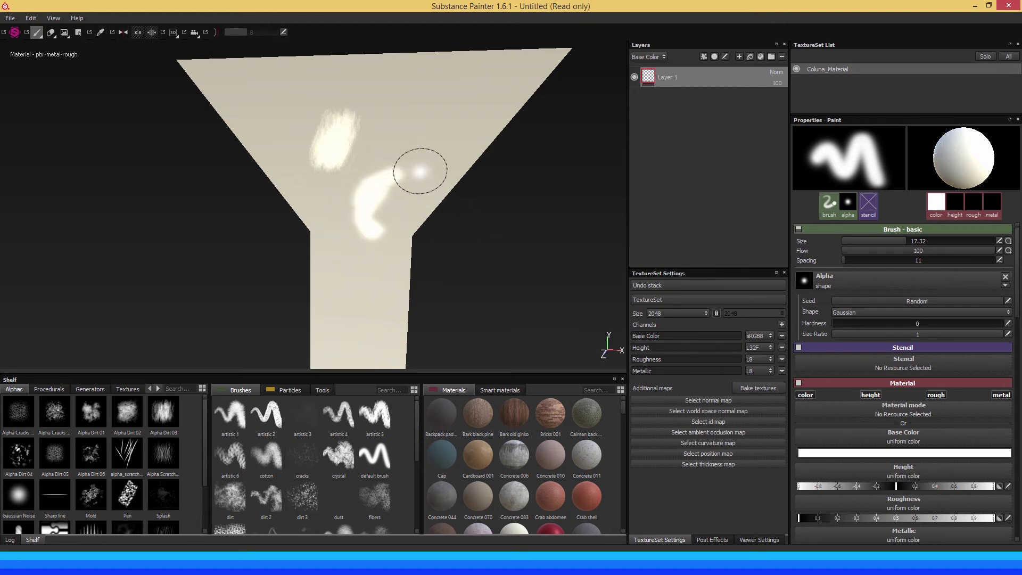
Raise the brush hardness to 0.99 and size to 17.83, paint a horizontal stroke, and undo the extra dab below it
mouse_move(418, 147)
left_mouse_down("alt")
mouse_move(429, 171)
mouse_move(421, 159)
left_mouse_up("alt")
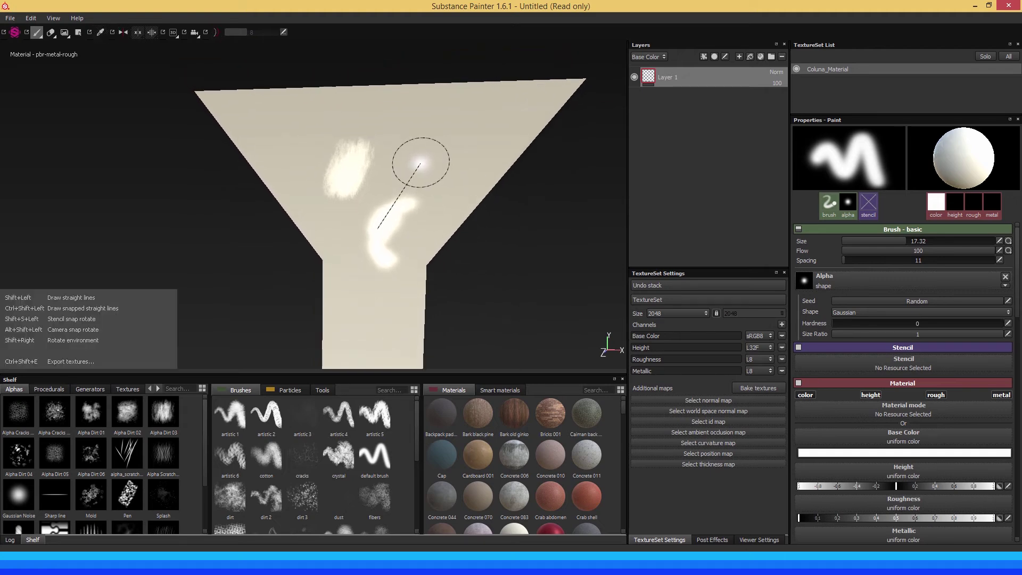
key("ctrl")
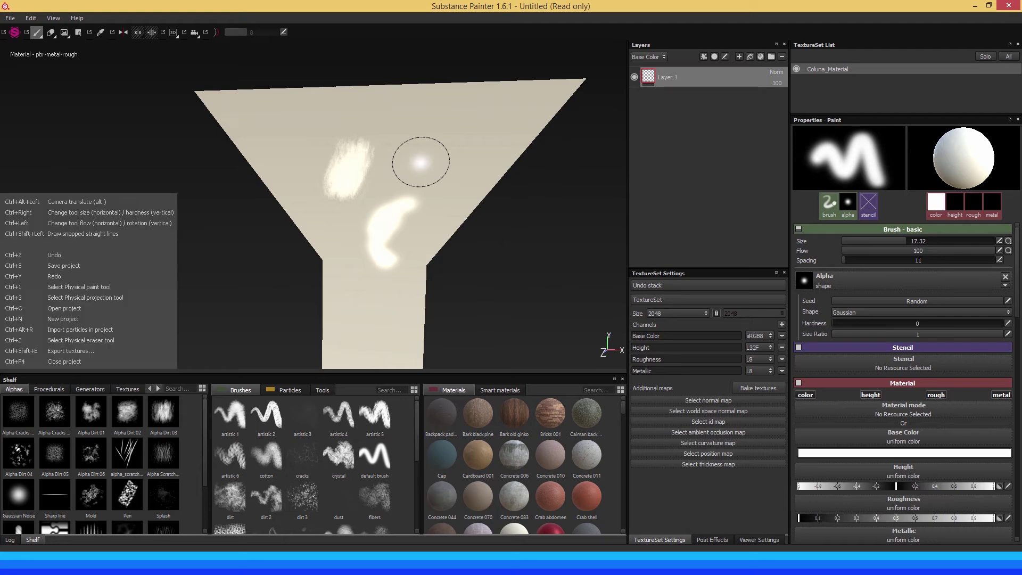
right_click_drag(421, 161, 421, 161, "ctrl")
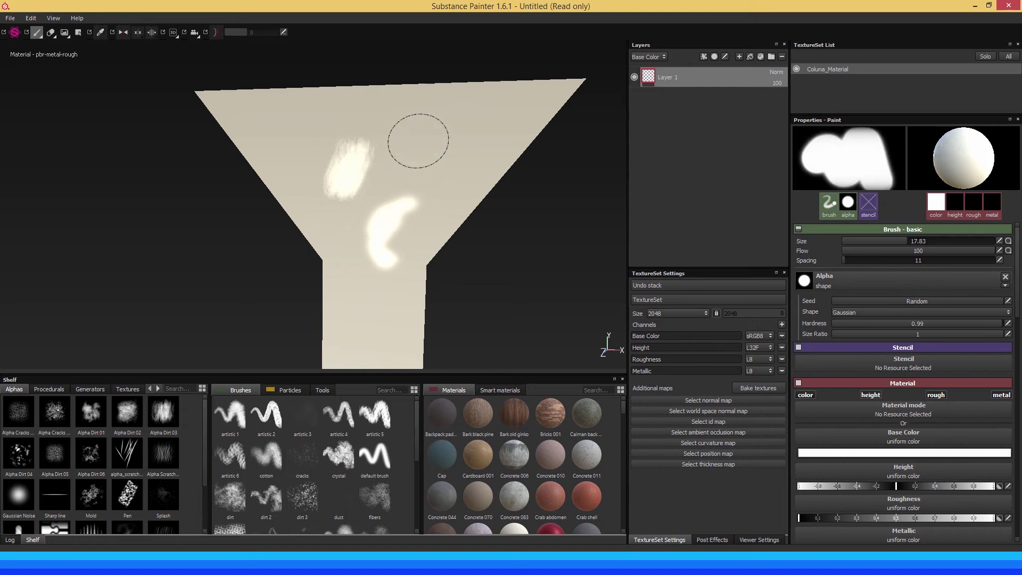
left_click_drag(415, 142, 491, 140)
left_click(456, 193)
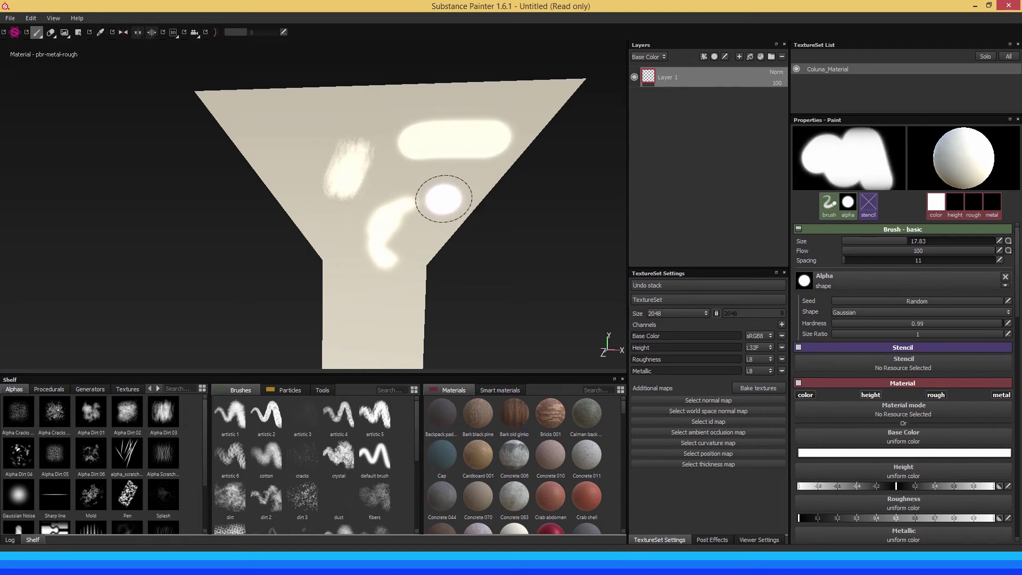
key("ctrl+z")
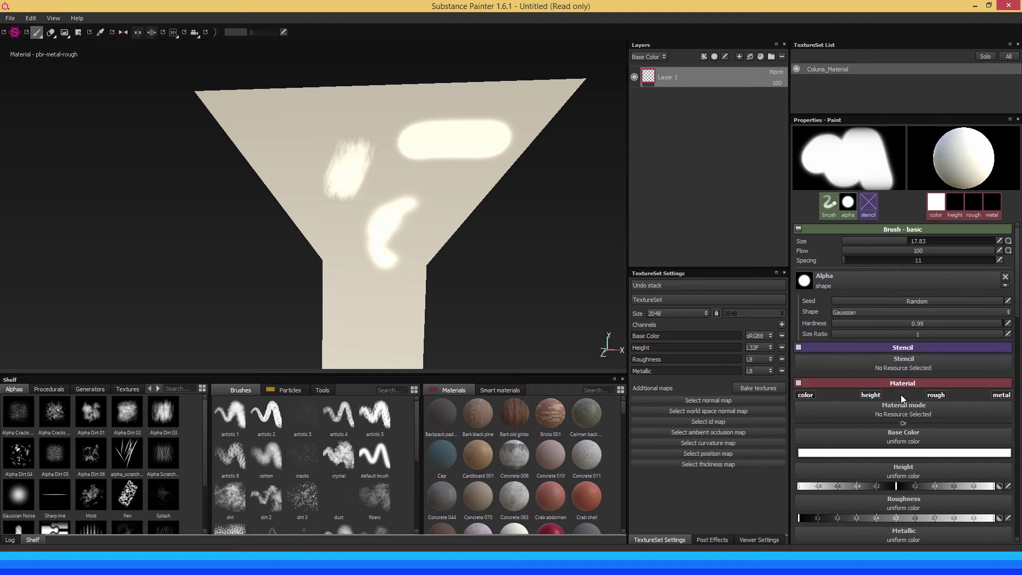
Undo all the remaining white strokes on the flared face
scroll(904, 391, "down", 1)
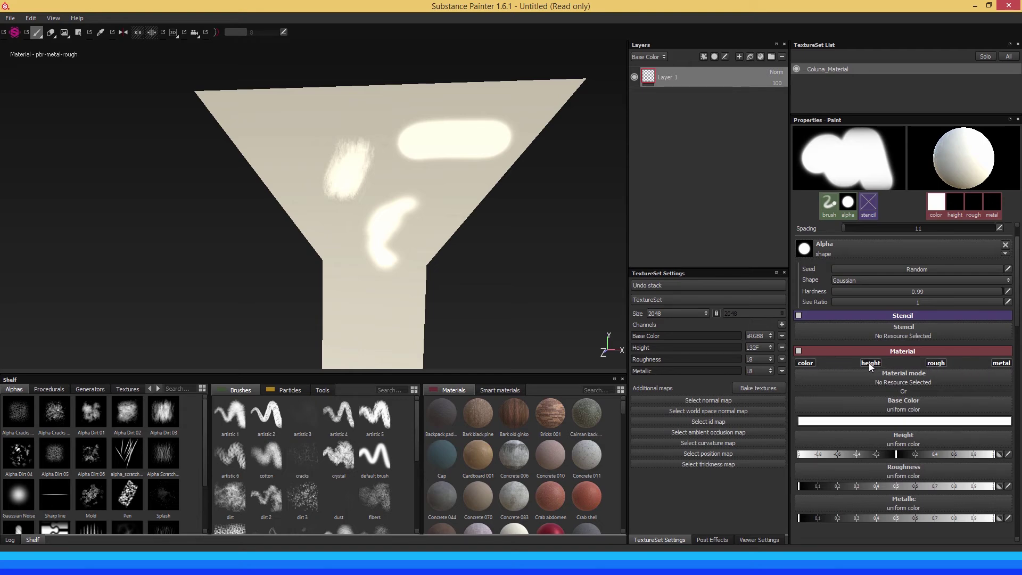
left_click(406, 263)
left_click_drag(406, 262, 402, 264, "alt")
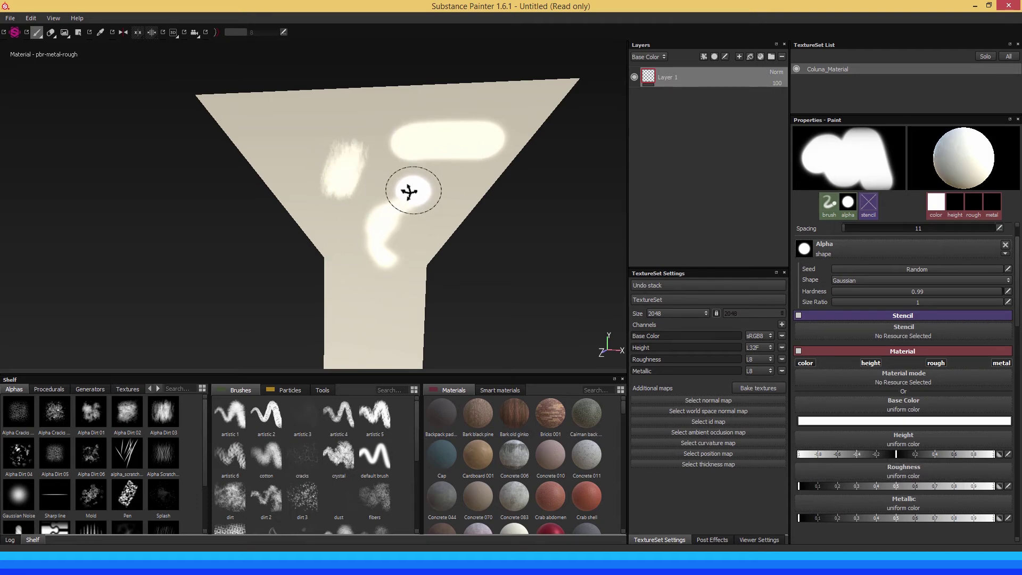
key("ctrl+z")
key("ctrl+z")
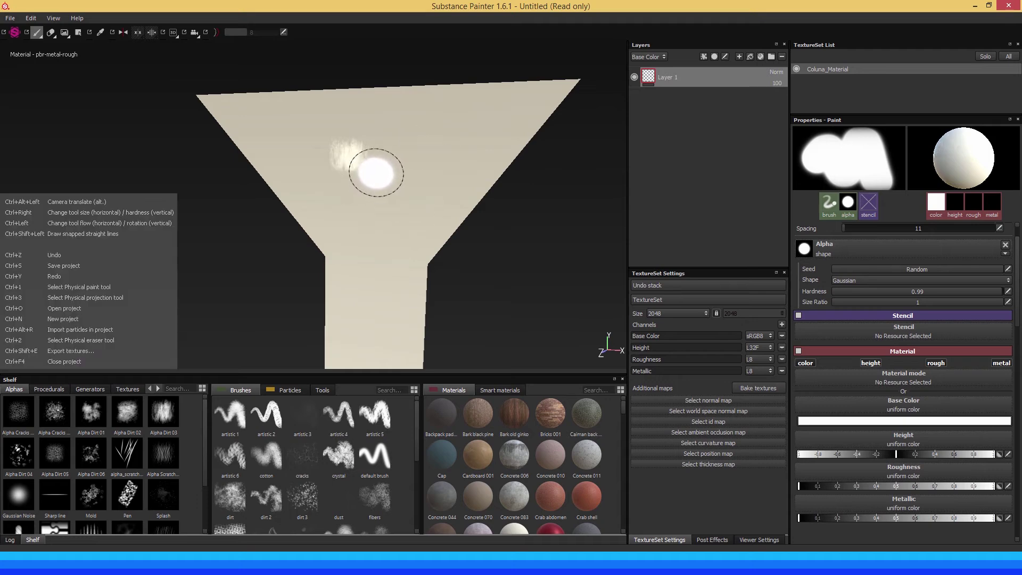
key("ctrl+z")
Try a white stroke on the flared face beside the column's vertical edge, and undo it
right_click_drag(385, 148, 406, 198, "alt")
mouse_move(406, 198)
left_mouse_down("alt")
mouse_move(414, 190)
mouse_move(392, 197)
left_mouse_up("alt")
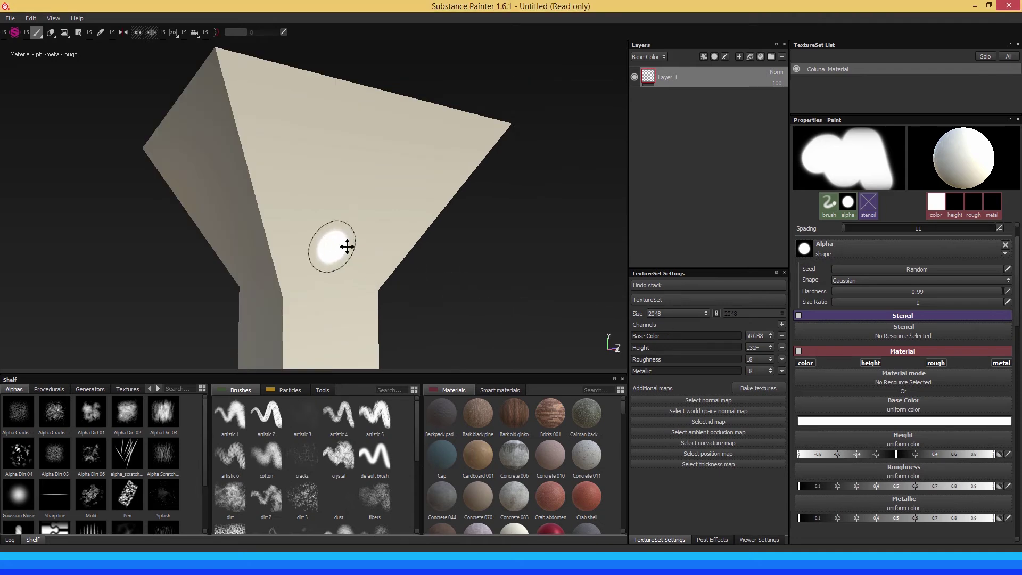
left_click_drag(346, 244, 383, 228, "alt")
right_click_drag(383, 228, 469, 266, "alt")
middle_click_drag(468, 253, 451, 258, "alt")
right_click_drag(447, 256, 423, 235, "alt")
left_click_drag(422, 235, 570, 280, "alt")
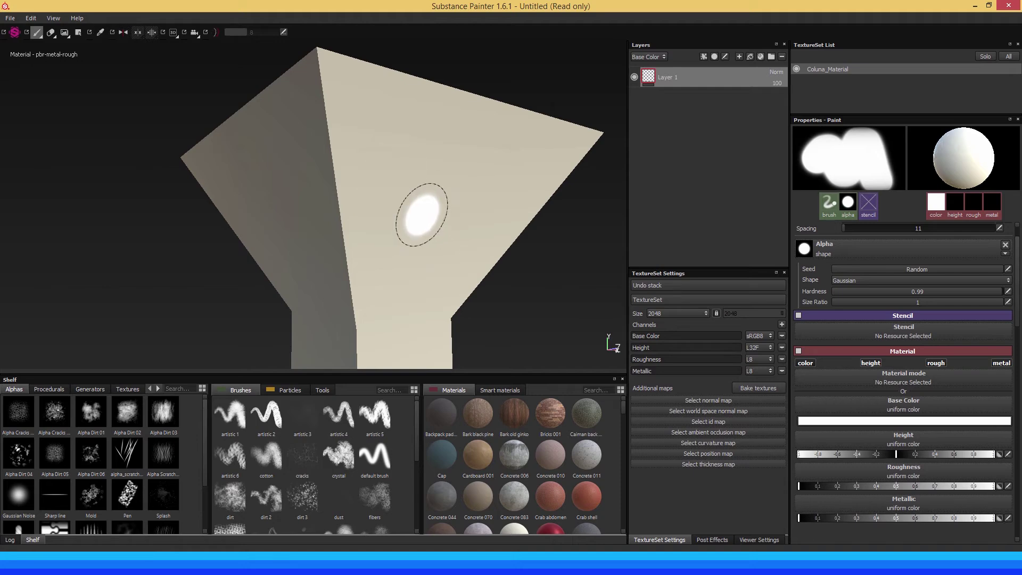
mouse_move(411, 201)
left_mouse_down()
mouse_move(393, 165)
mouse_move(392, 206)
mouse_move(415, 229)
mouse_move(401, 260)
mouse_move(472, 255)
left_mouse_up()
key("ctrl+z")
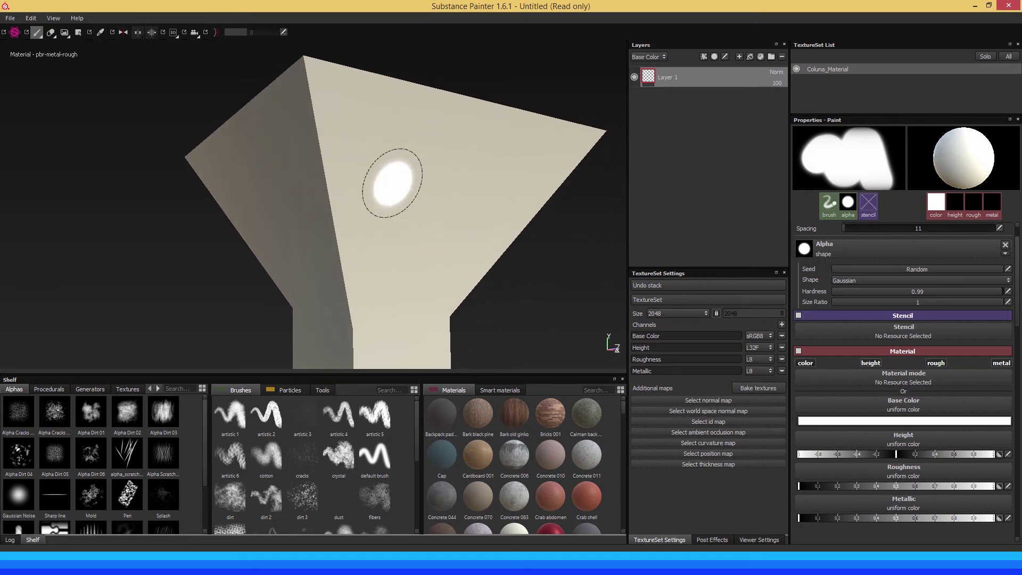
Set the base color to green with R 0.019, G 0.341, B 0.010, and undo a test stroke made with it
left_click(820, 421)
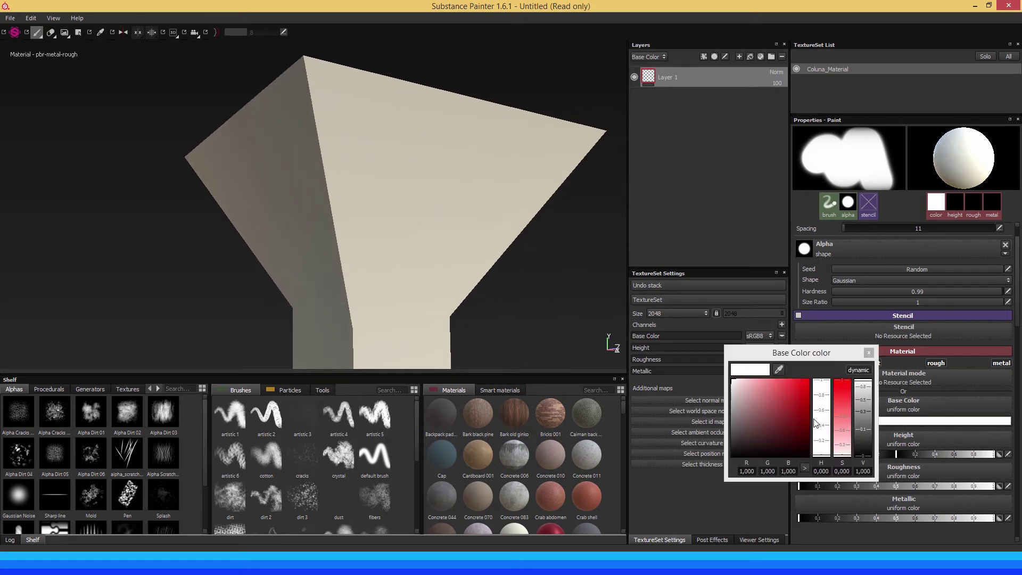
left_click_drag(819, 408, 794, 409)
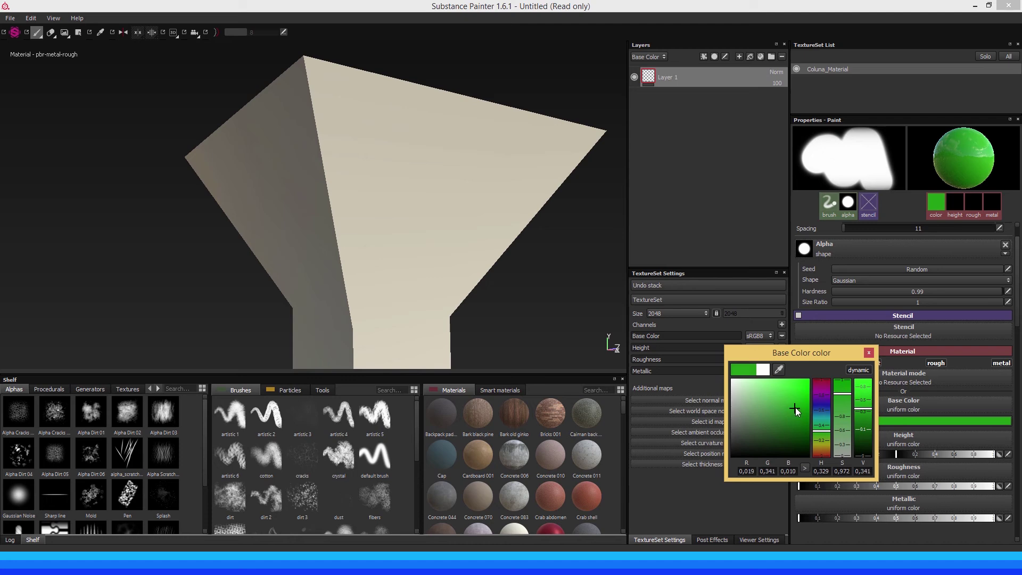
left_click(869, 353)
mouse_move(420, 195)
left_mouse_down()
mouse_move(395, 195)
mouse_move(408, 243)
mouse_move(389, 188)
mouse_move(392, 206)
left_mouse_up()
key("ctrl+z")
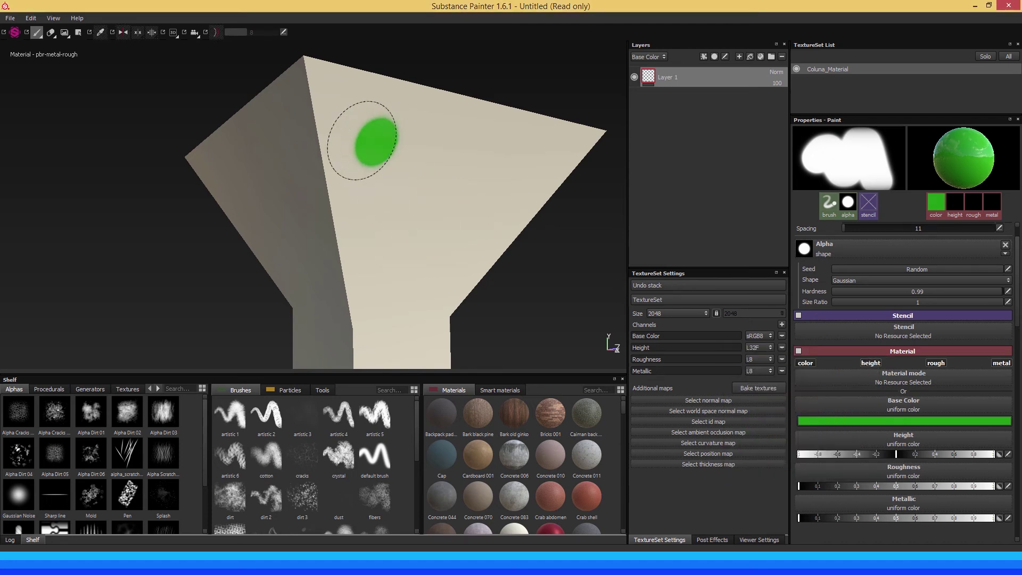
Paint a green patch on the lit flared face along its vertical edge
mouse_move(362, 140)
left_mouse_down()
mouse_move(349, 143)
mouse_move(357, 221)
mouse_move(339, 128)
left_mouse_up()
left_click_drag(308, 175, 327, 149, "alt")
right_click_drag(329, 147, 389, 180, "alt")
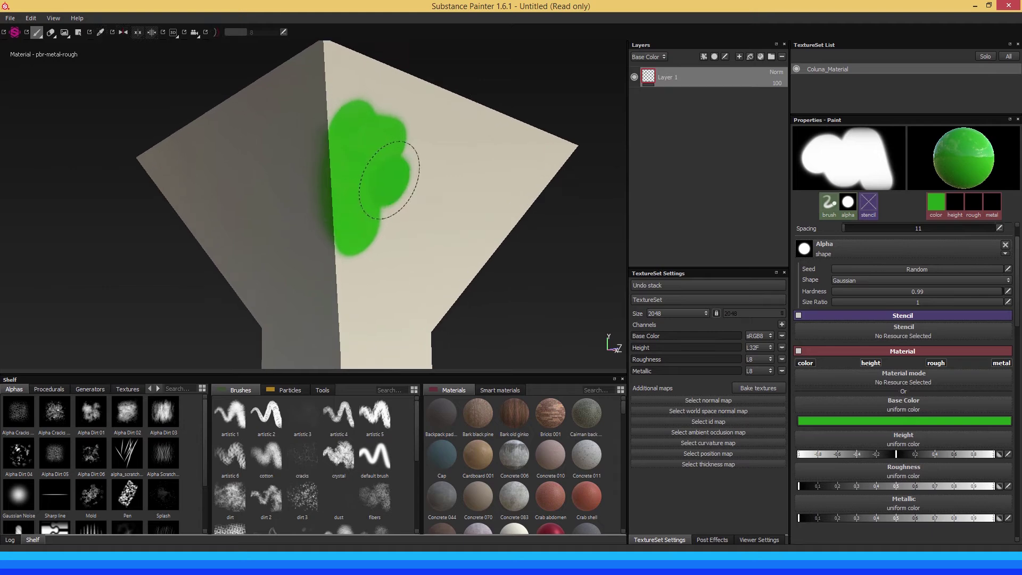
mouse_move(389, 179)
left_mouse_down("alt")
mouse_move(322, 183)
mouse_move(369, 188)
left_mouse_up("alt")
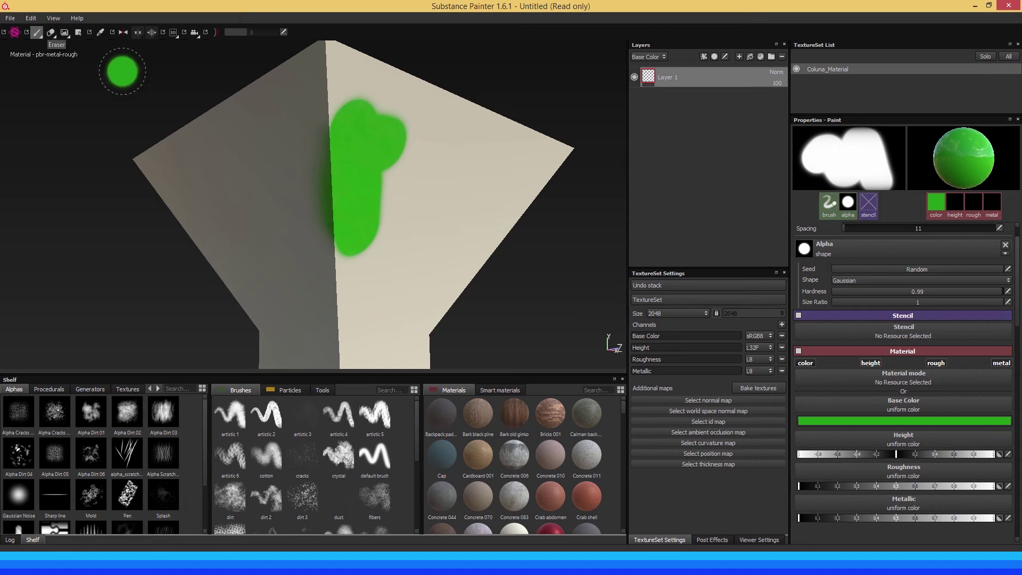
Try green paint on the shaded face across the vertical edge, and undo it
mouse_move(280, 173)
left_mouse_down()
mouse_move(327, 195)
mouse_move(323, 185)
left_mouse_up()
key("ctrl+z")
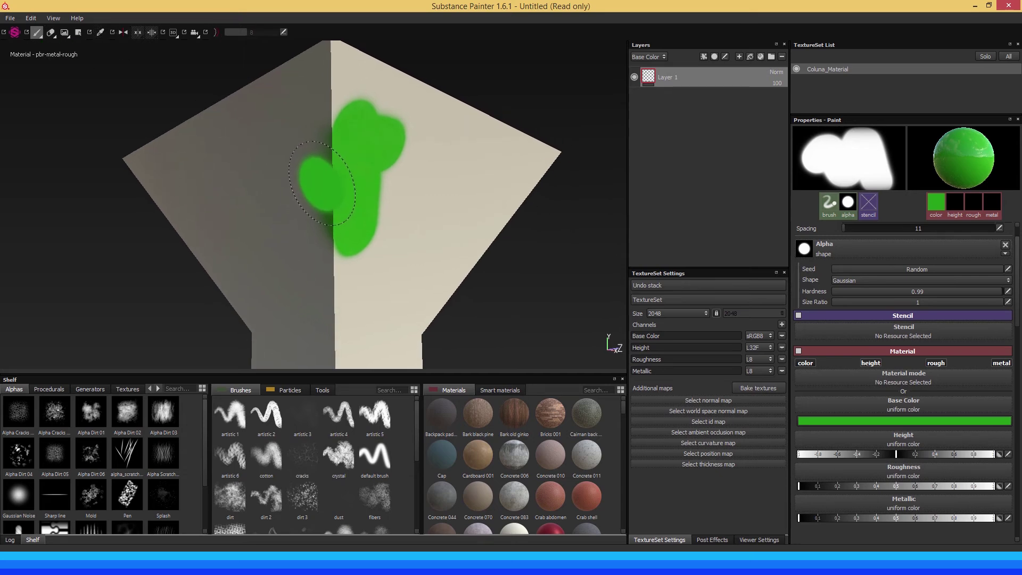
key("ctrl+z")
Switch to the Eraser and remove the green overspill from the shaded face along the edge
key("e")
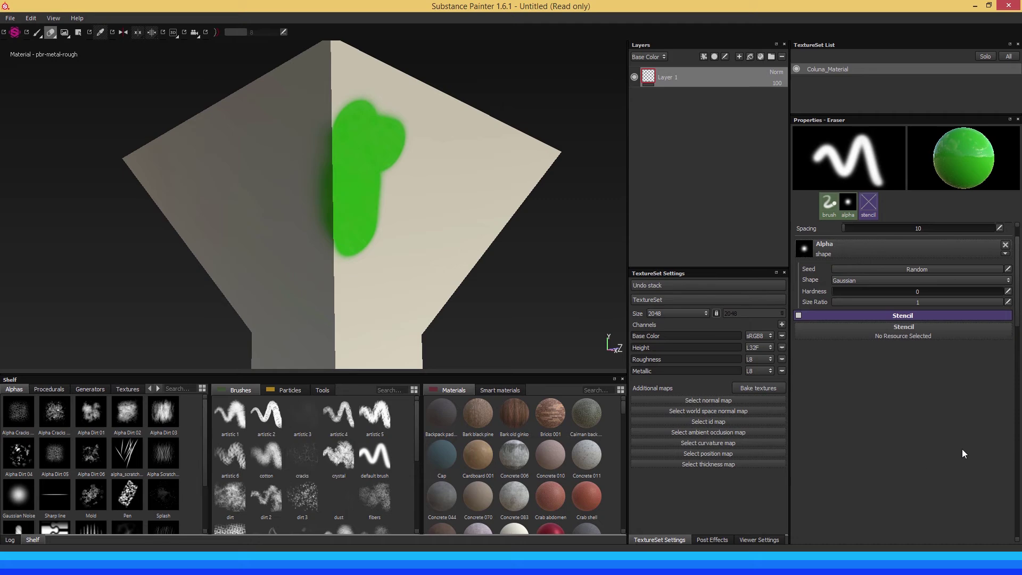
scroll(953, 486, "up", 2)
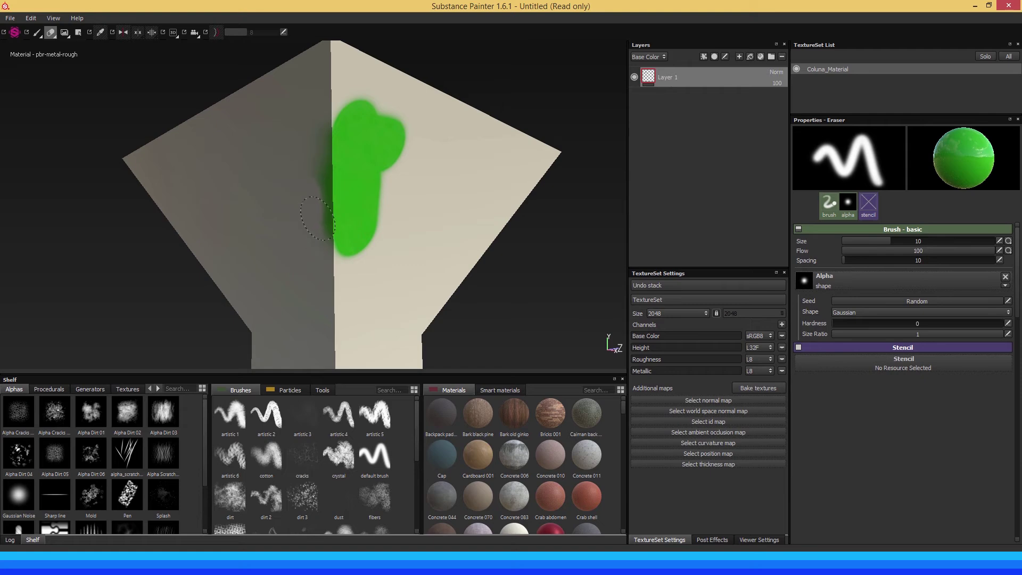
mouse_move(318, 218)
left_mouse_down()
mouse_move(320, 166)
mouse_move(307, 143)
left_mouse_up()
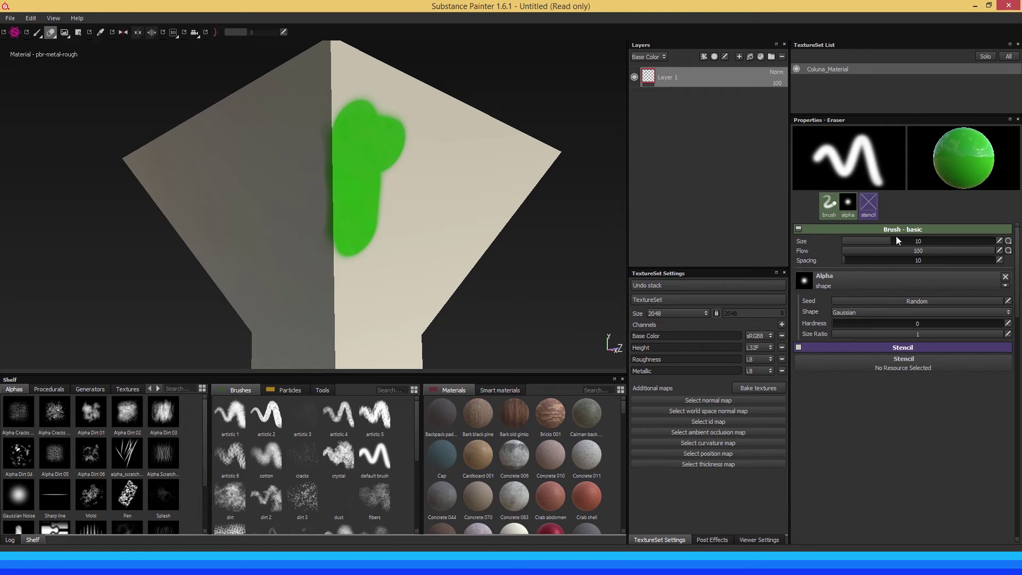
Set the eraser size to 19.18 and hardness to 0.9, and erase the remaining green spill along the edge
left_click_drag(909, 241, 866, 257)
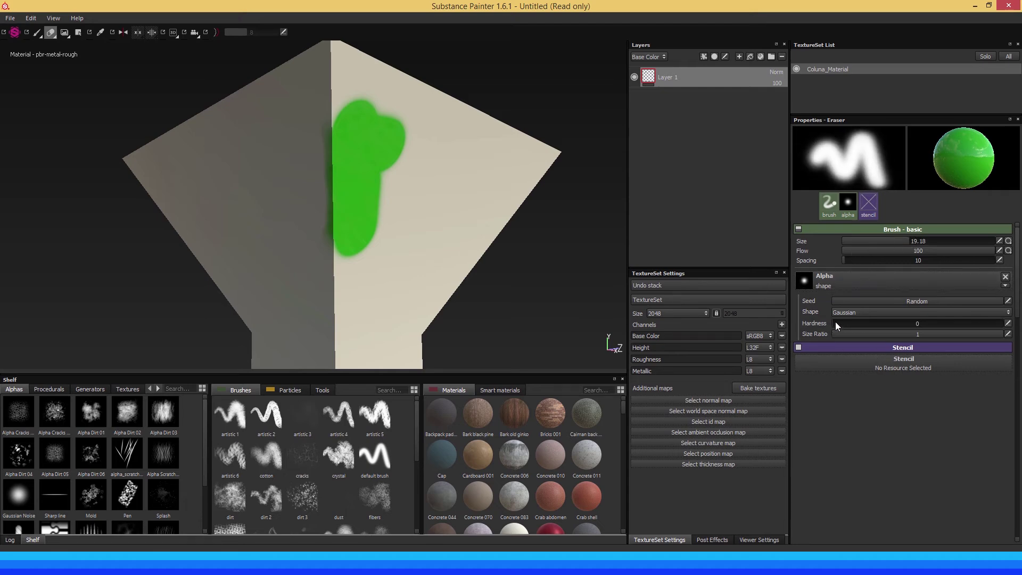
mouse_move(862, 323)
left_mouse_down()
mouse_move(975, 322)
mouse_move(934, 318)
left_mouse_up()
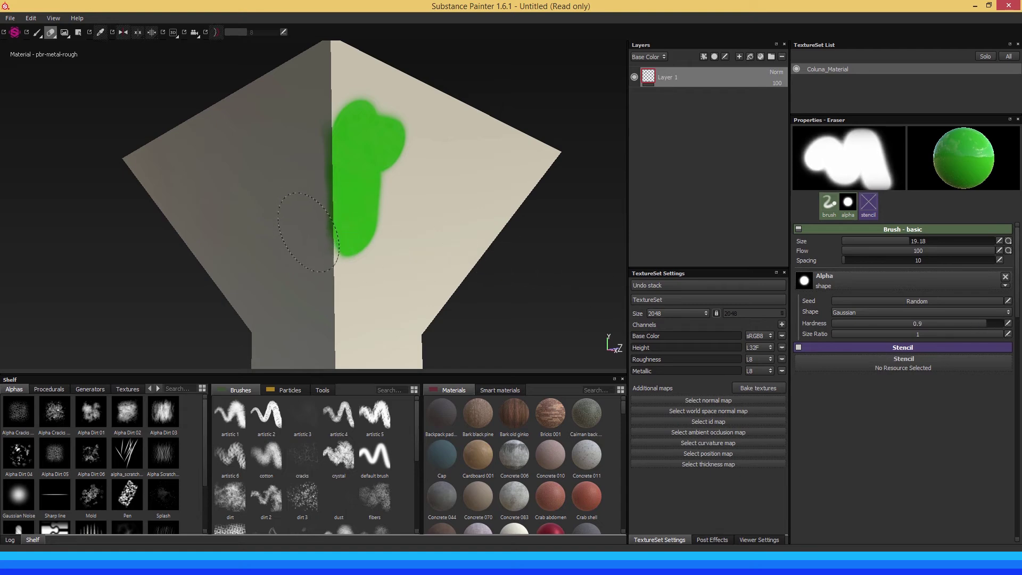
mouse_move(310, 214)
left_mouse_down()
mouse_move(306, 126)
mouse_move(308, 252)
left_mouse_up()
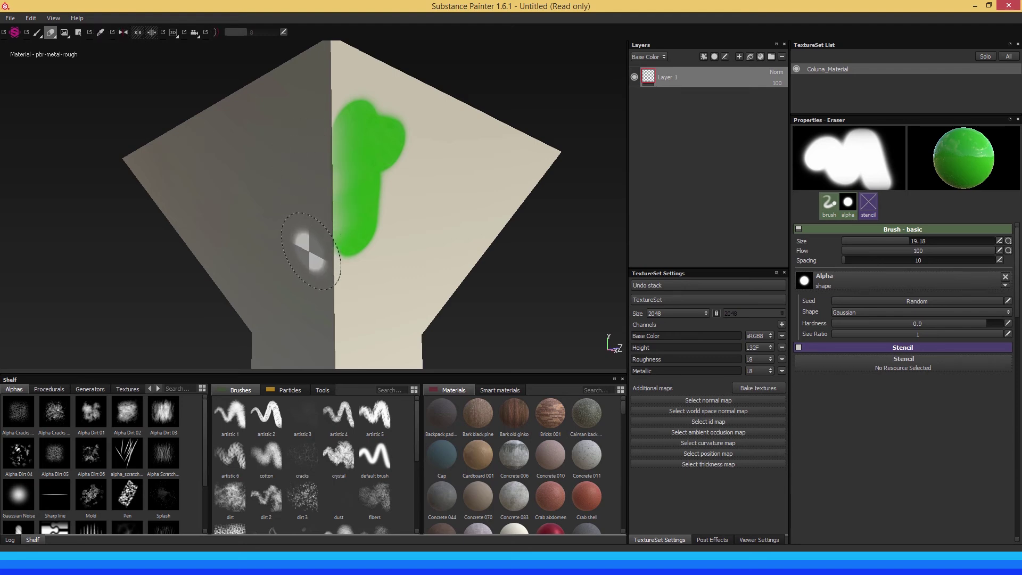
Return to the paint brush and extend the green patch on the lit flared face
key("1")
left_click(322, 248)
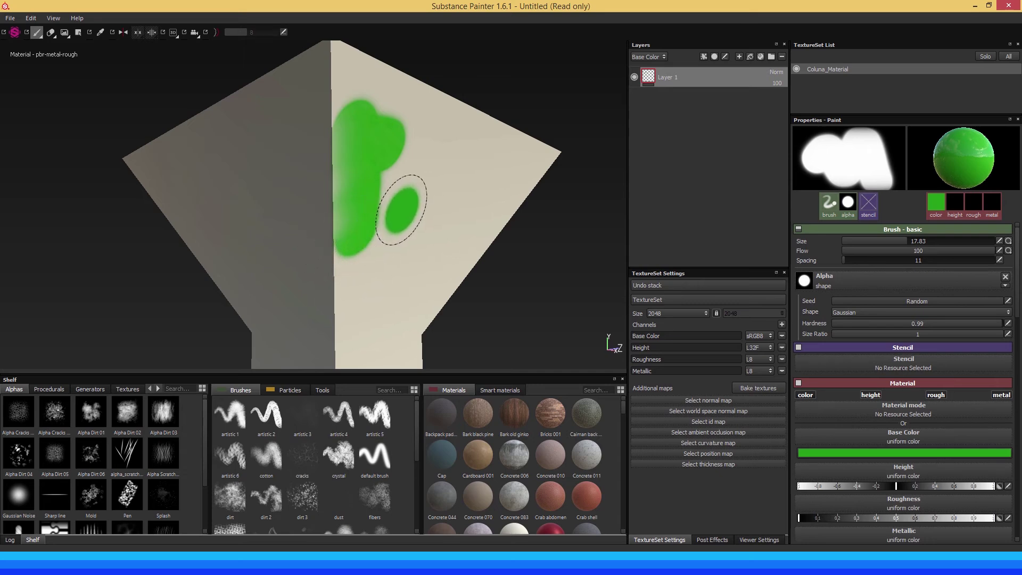
left_click_drag(410, 210, 385, 210, "alt")
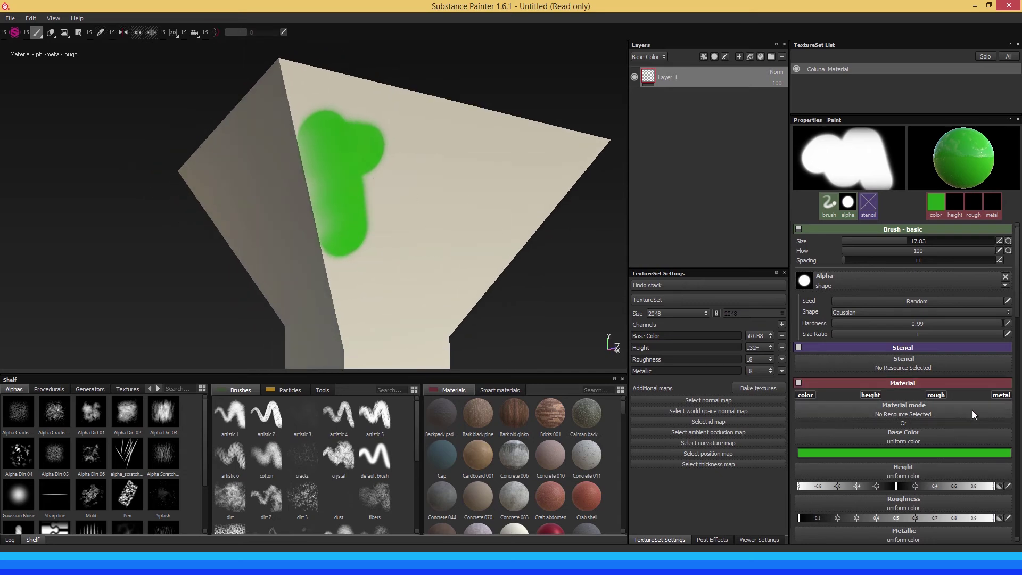
scroll(972, 410, "down", 5)
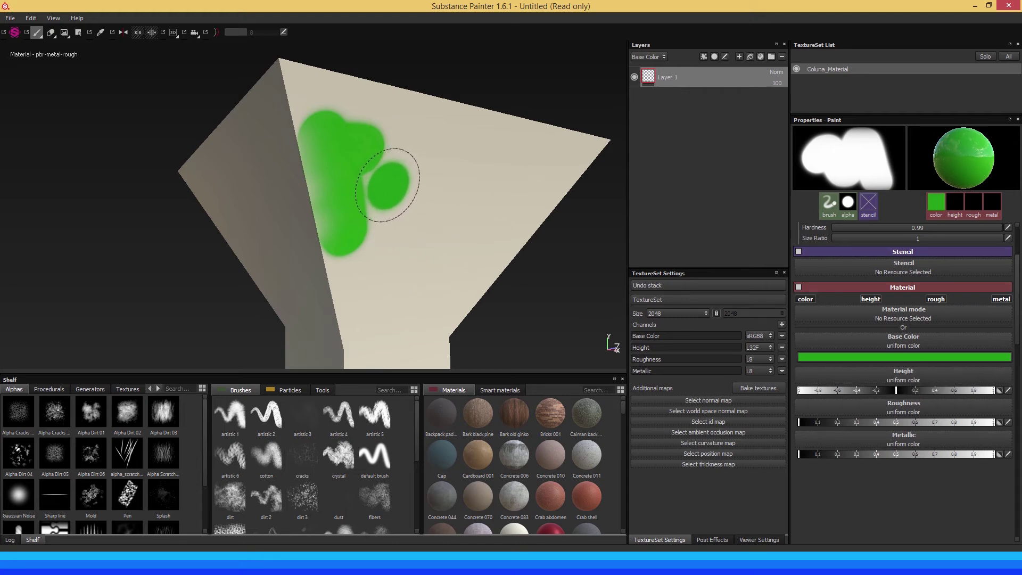
mouse_move(394, 180)
left_mouse_down("alt")
mouse_move(445, 183)
mouse_move(383, 185)
mouse_move(456, 200)
mouse_move(429, 194)
left_mouse_up("alt")
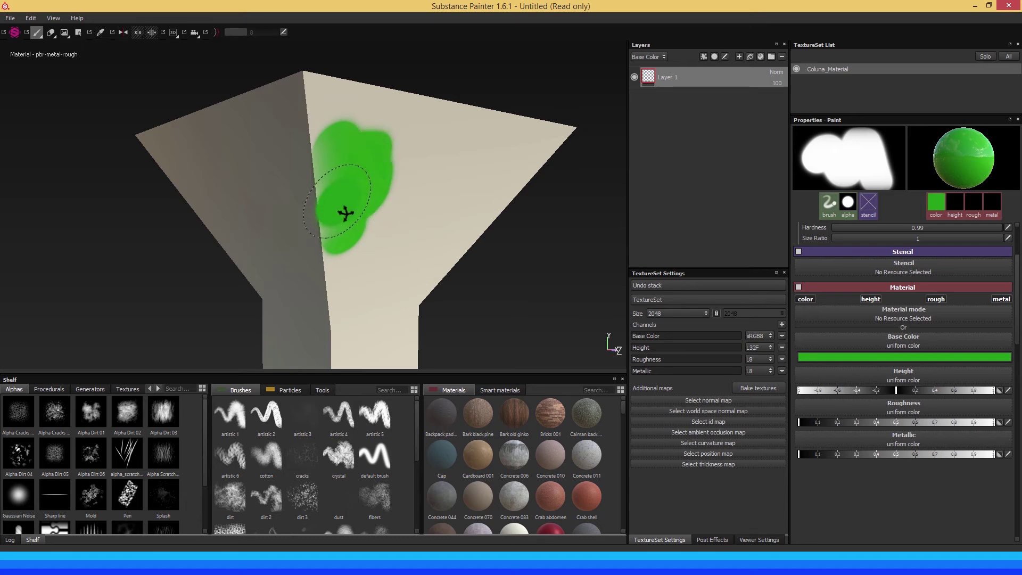
mouse_move(346, 213)
left_mouse_down("alt")
mouse_move(365, 230)
mouse_move(342, 205)
left_mouse_up("alt")
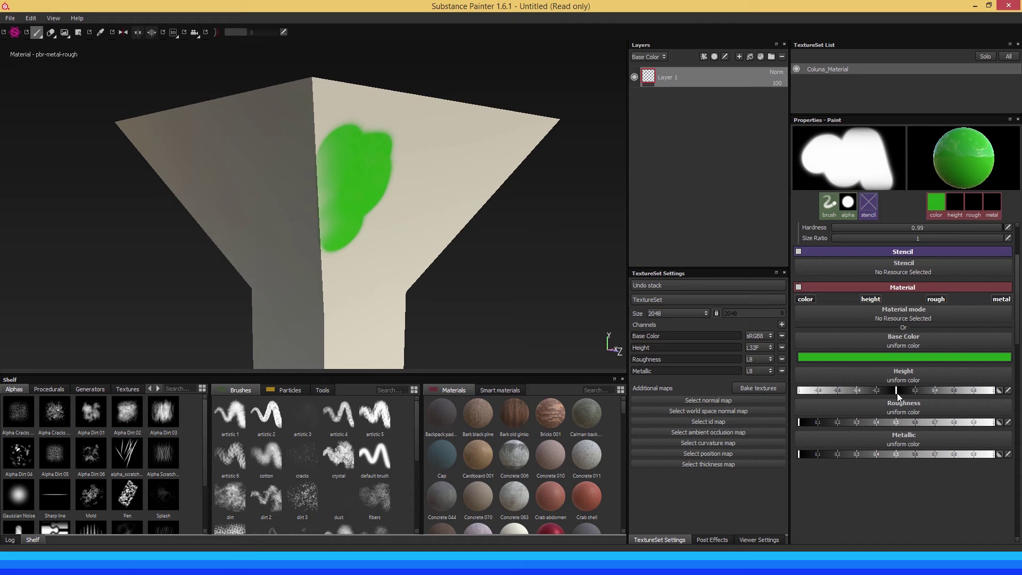
Set the brush material's height slightly above zero, undoing a test stroke beside the green patch between adjustments
left_click_drag(898, 393, 896, 392)
left_click(898, 391)
left_click_drag(897, 391, 901, 390)
left_click_drag(400, 161, 412, 170)
key("ctrl+z")
left_click_drag(886, 395, 881, 394)
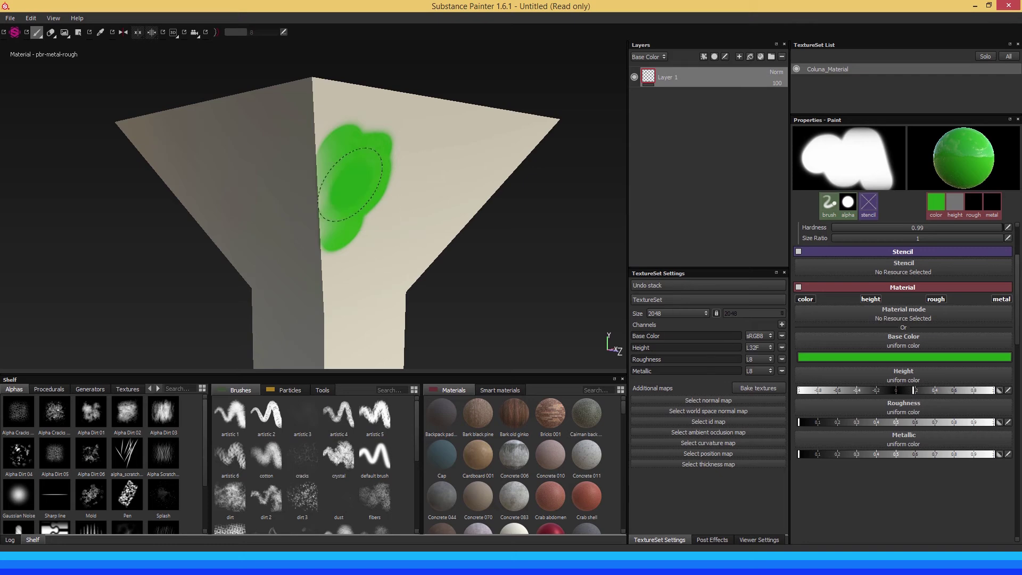
right_click_drag(387, 173, 410, 214, "alt")
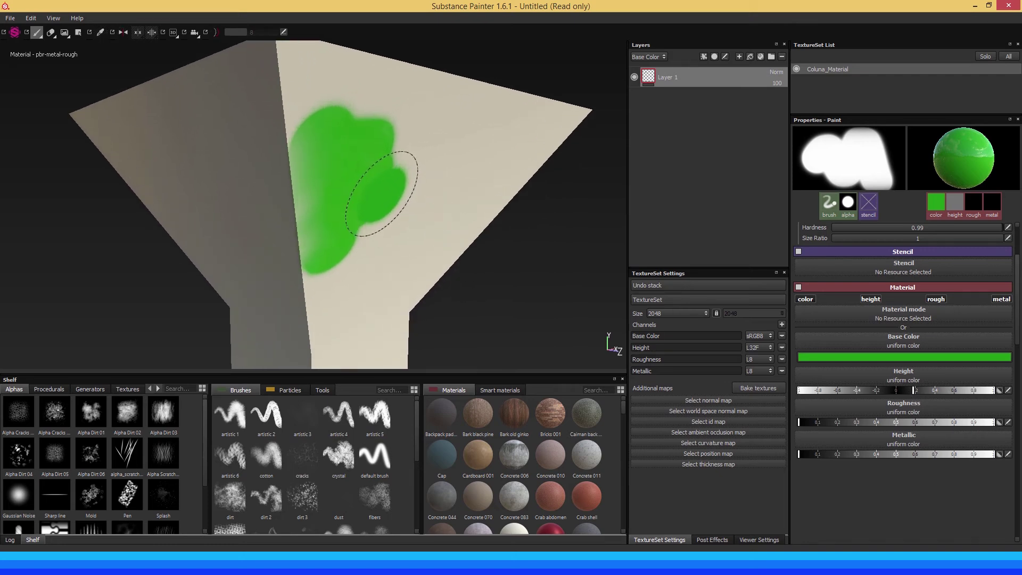
Paint raised green strokes outward from the edge of the green patch on the lit flared face
left_click_drag(386, 197, 449, 210)
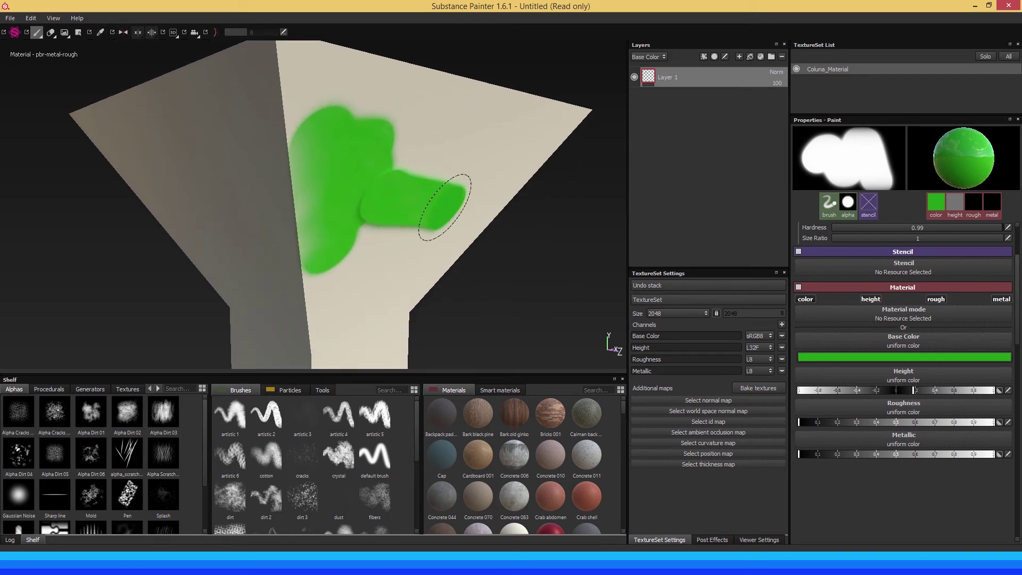
middle_click_drag(449, 209, 403, 227, "alt")
mouse_move(403, 226)
left_mouse_down("alt")
mouse_move(381, 232)
mouse_move(433, 226)
mouse_move(431, 194)
mouse_move(406, 153)
mouse_move(488, 170)
mouse_move(399, 171)
mouse_move(415, 172)
left_mouse_up("alt")
left_click(432, 149)
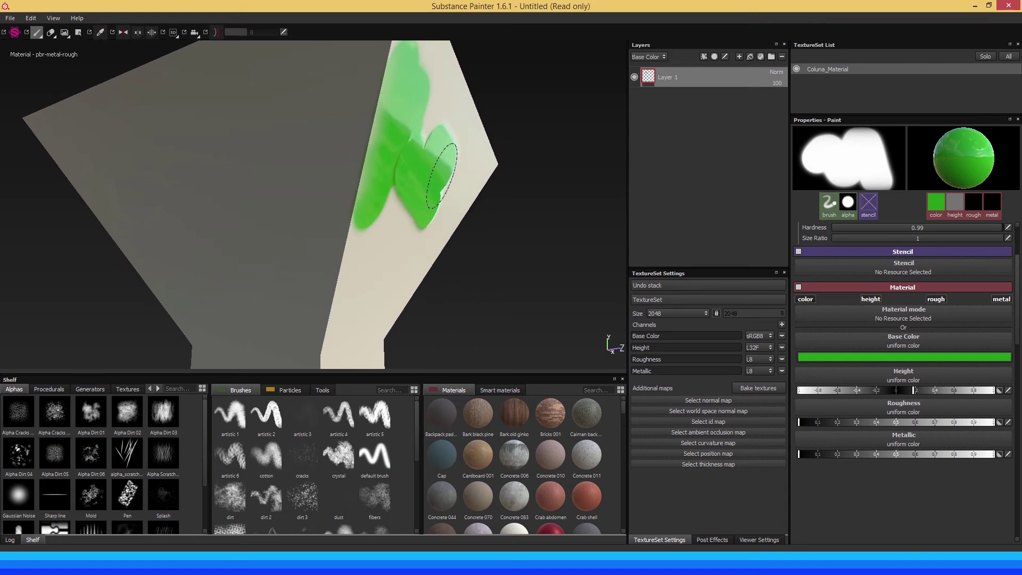
left_click(432, 95)
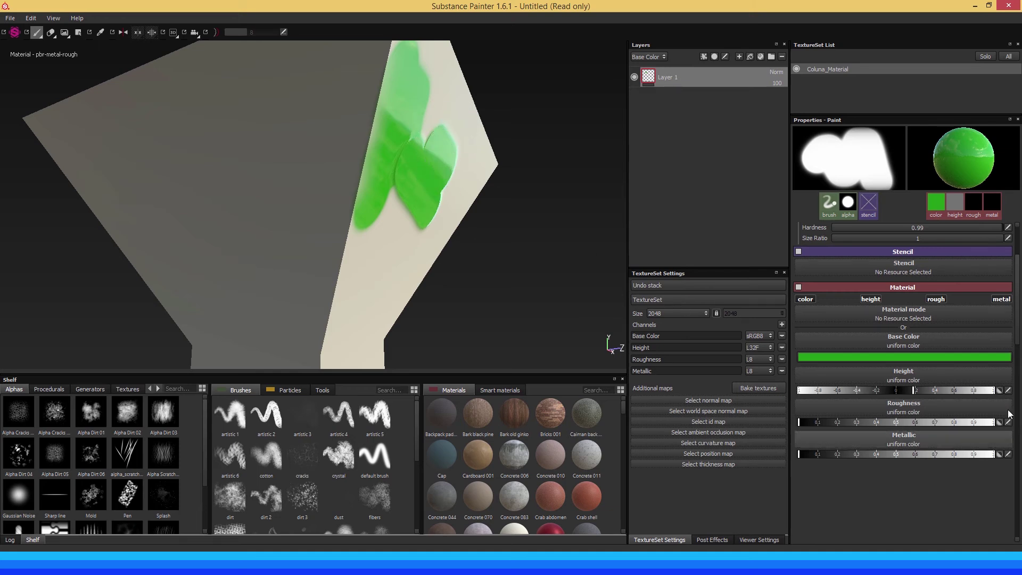
Set the brush hardness to 0.31 and paint soft-edged raised strokes below and across the green patch
scroll(1018, 315, "up", 3)
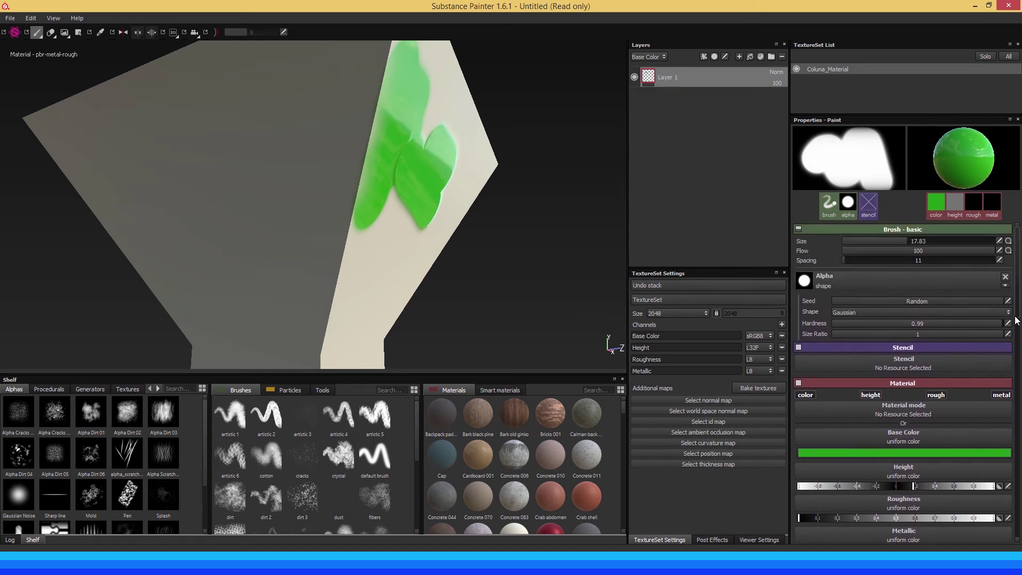
scroll(1016, 320, "down", 1)
left_click_drag(978, 295, 866, 288)
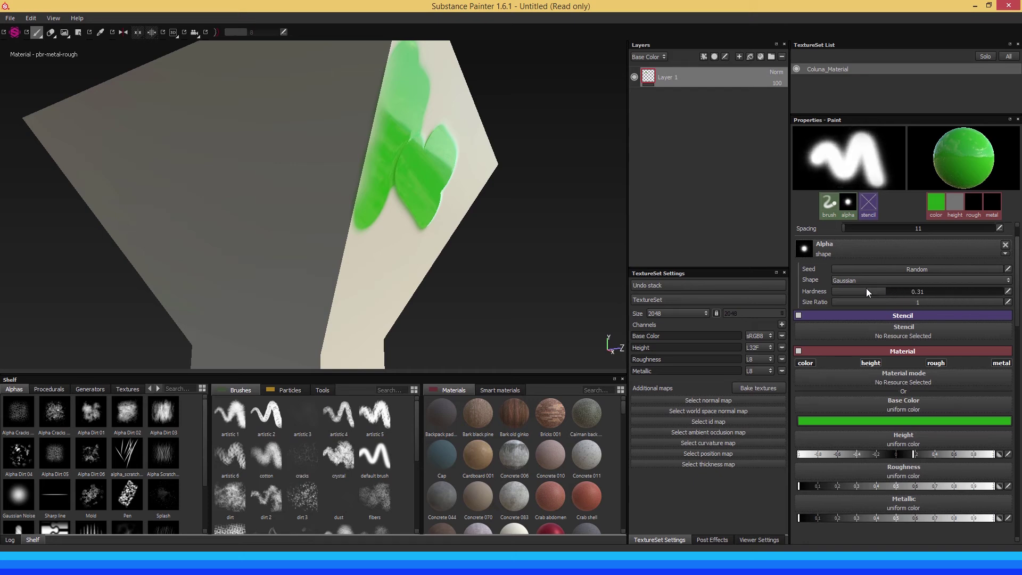
left_click_drag(387, 240, 409, 247)
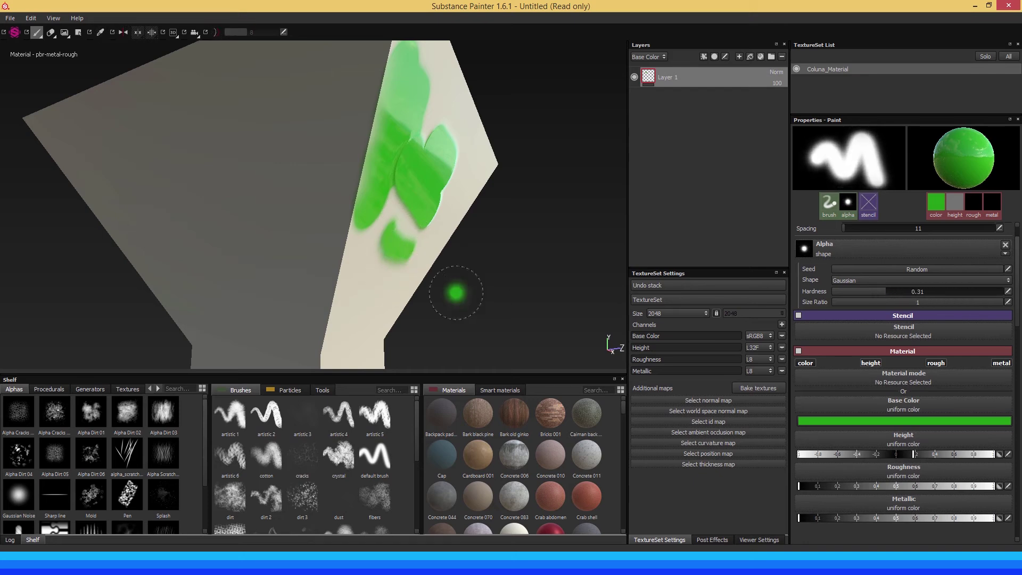
mouse_move(444, 278)
left_mouse_down("alt")
mouse_move(419, 295)
mouse_move(347, 221)
mouse_move(341, 201)
mouse_move(353, 201)
mouse_move(374, 228)
left_mouse_up("alt")
mouse_move(416, 262)
left_mouse_down()
mouse_move(453, 260)
mouse_move(420, 181)
mouse_move(410, 207)
mouse_move(399, 194)
mouse_move(410, 201)
mouse_move(392, 201)
mouse_move(379, 165)
mouse_move(387, 140)
left_mouse_up()
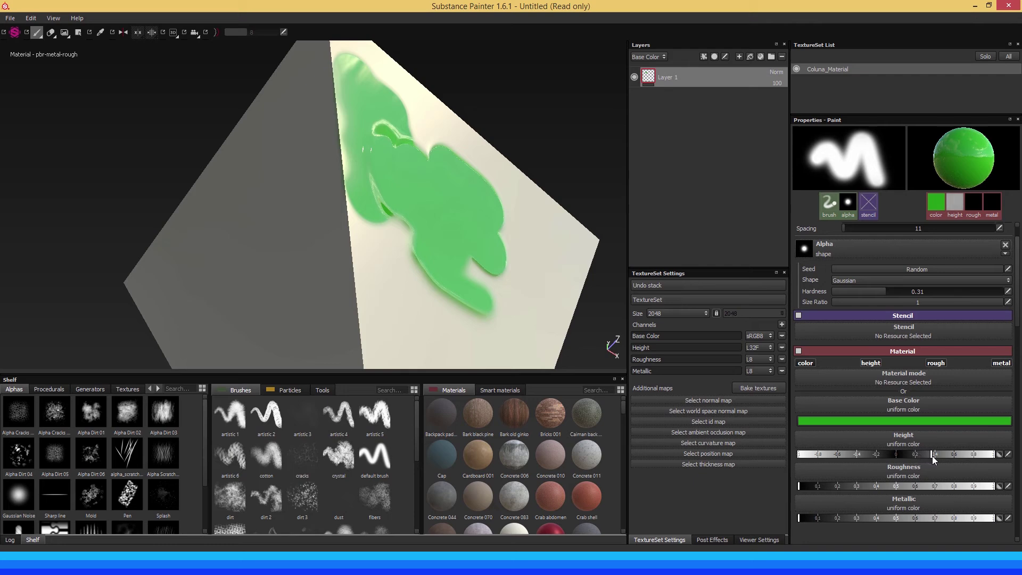
Raise the material's height to about 0.4 and paint more raised strokes around the green patch, reaching the face's edge
mouse_move(491, 249)
left_mouse_down()
mouse_move(489, 258)
mouse_move(532, 266)
mouse_move(538, 258)
mouse_move(497, 243)
mouse_move(487, 275)
left_mouse_up()
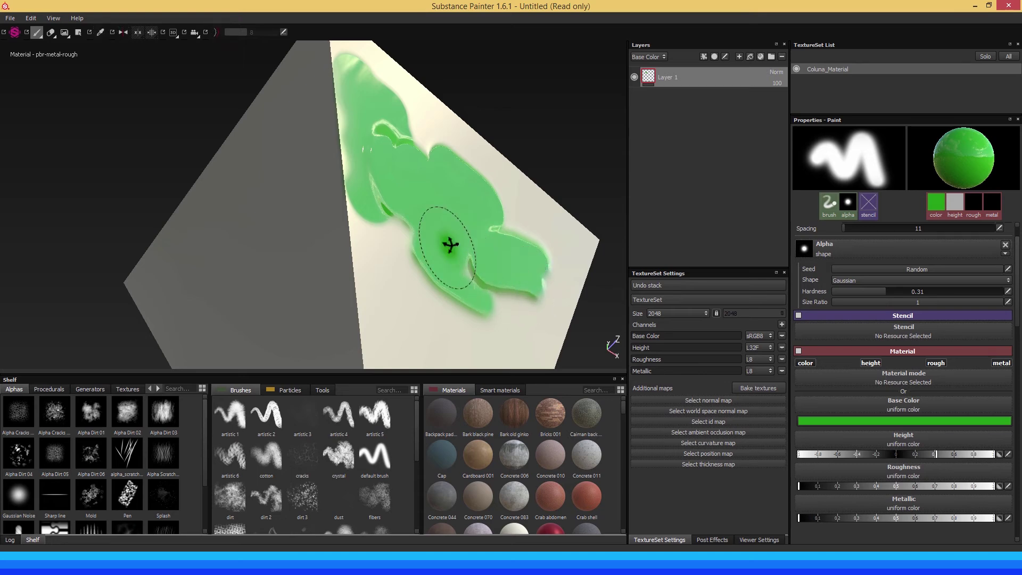
mouse_move(452, 239)
left_mouse_down("alt")
mouse_move(502, 258)
mouse_move(385, 244)
mouse_move(384, 197)
mouse_move(387, 218)
left_mouse_up("alt")
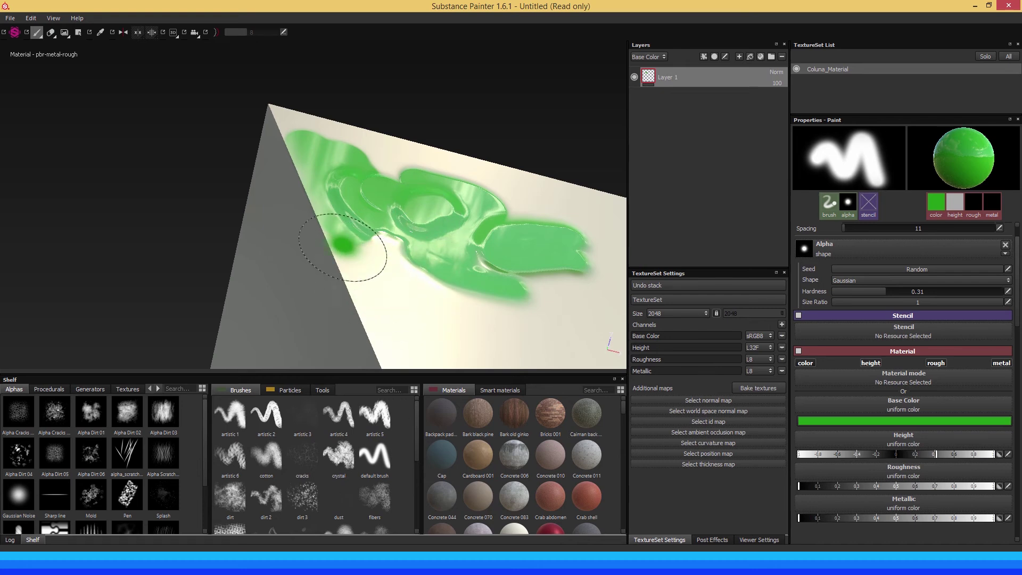
mouse_move(343, 248)
left_mouse_down()
mouse_move(341, 274)
mouse_move(340, 245)
mouse_move(373, 271)
mouse_move(410, 277)
mouse_move(375, 260)
left_mouse_up()
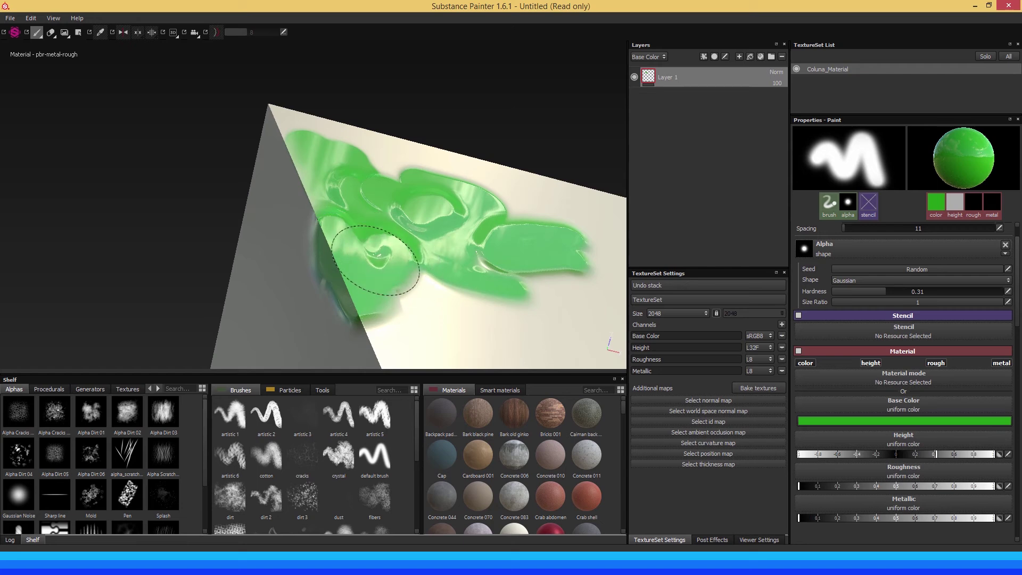
mouse_move(525, 308)
left_mouse_down("alt")
mouse_move(476, 268)
mouse_move(482, 255)
left_mouse_up("alt")
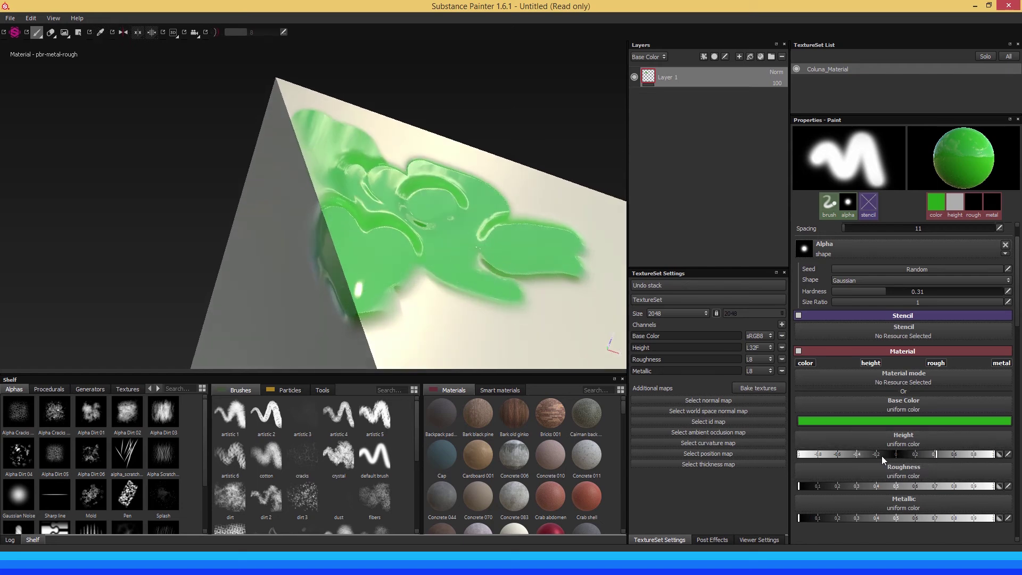
Set the material's height to about -0.3 and paint recessed strokes through and beside the green relief
left_click_drag(881, 456, 865, 457)
mouse_move(474, 287)
left_mouse_down("alt")
mouse_move(474, 257)
mouse_move(410, 251)
left_mouse_up("alt")
left_click(410, 251)
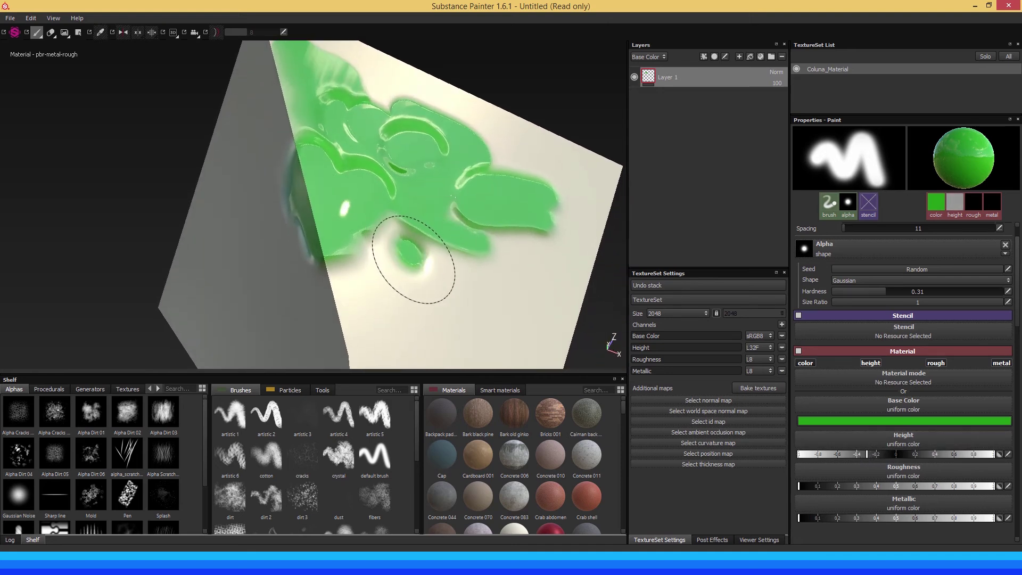
left_click(433, 292)
mouse_move(433, 292)
left_mouse_down("alt")
mouse_move(449, 276)
mouse_move(386, 280)
mouse_move(305, 304)
mouse_move(383, 278)
mouse_move(356, 248)
mouse_move(363, 242)
left_mouse_up("alt")
mouse_move(405, 287)
left_mouse_down()
mouse_move(480, 206)
mouse_move(468, 171)
mouse_move(356, 238)
left_mouse_up()
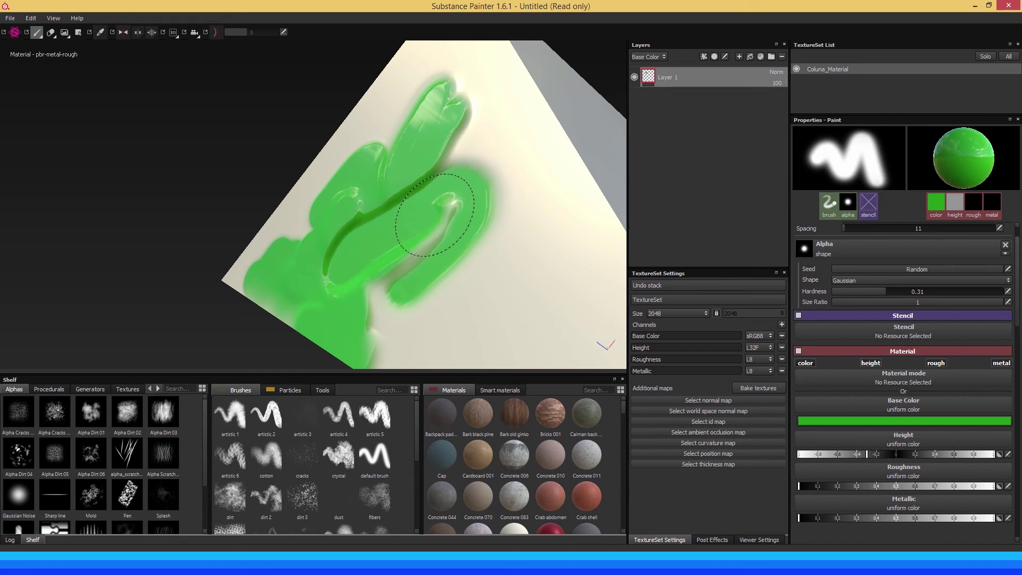
mouse_move(445, 319)
left_mouse_down("alt")
mouse_move(497, 267)
mouse_move(558, 273)
mouse_move(486, 234)
mouse_move(516, 232)
mouse_move(514, 245)
left_mouse_up("alt")
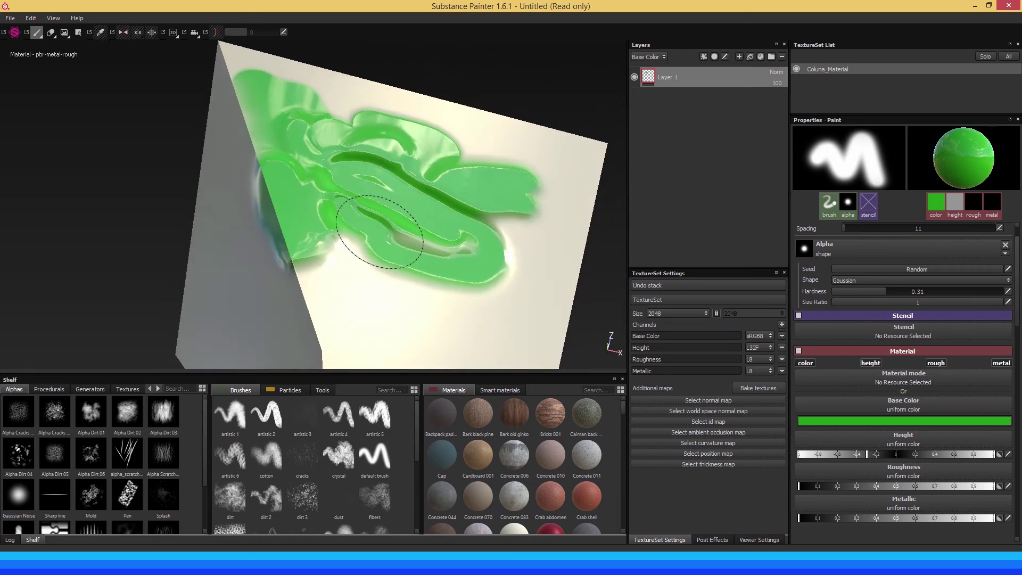
mouse_move(380, 231)
left_mouse_down()
mouse_move(466, 245)
mouse_move(541, 222)
mouse_move(555, 206)
mouse_move(554, 169)
mouse_move(510, 150)
mouse_move(497, 169)
mouse_move(518, 230)
left_mouse_up()
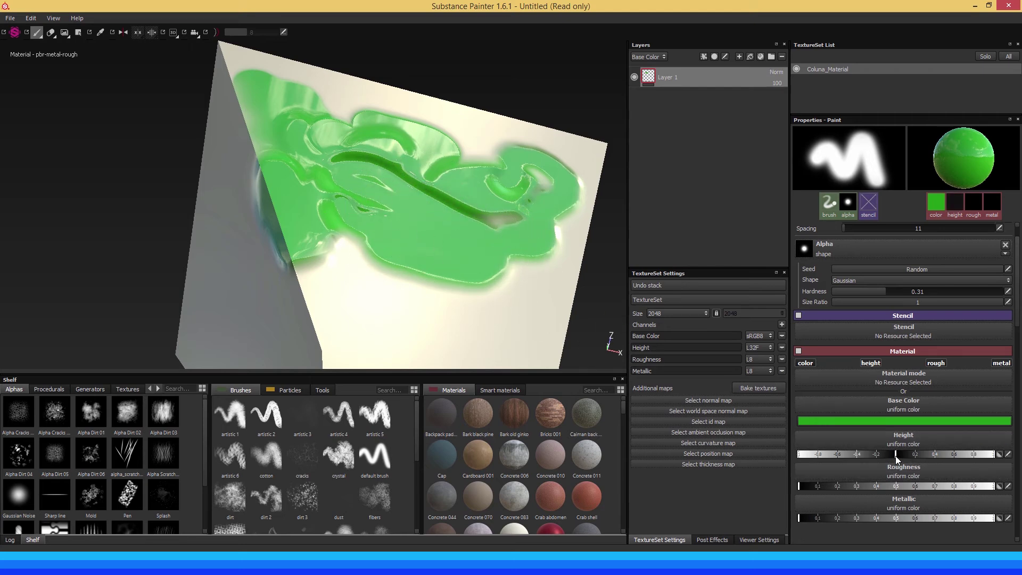
Set the material's height to 0 and paint over the green relief to flatten it, extending the paint across the lit face
left_click(1008, 454)
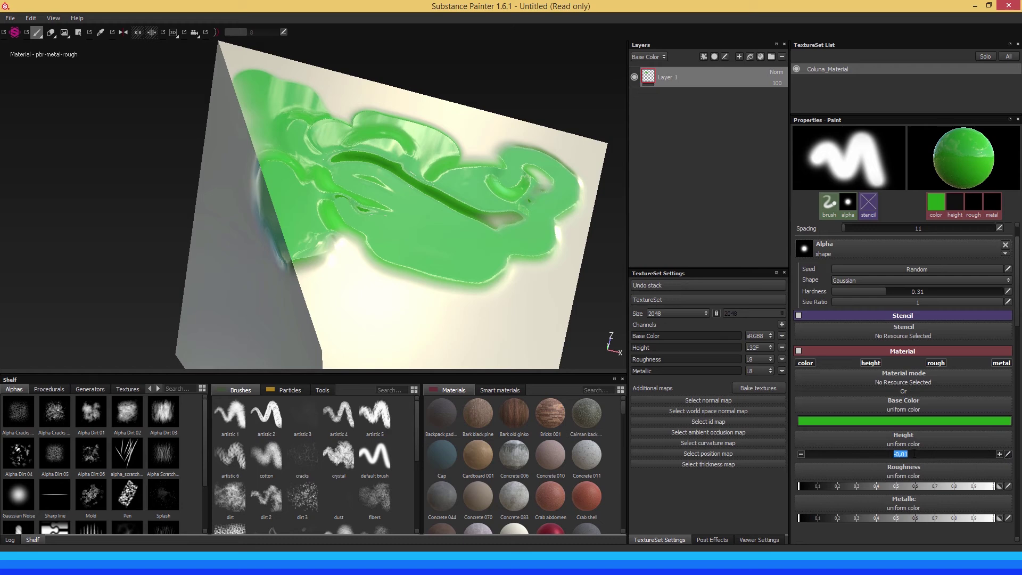
key("Return")
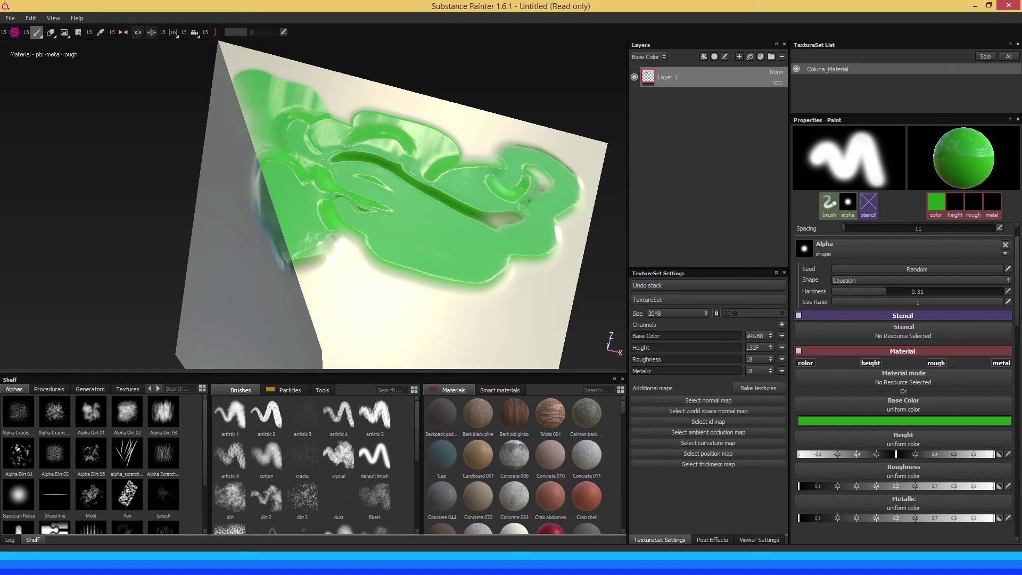
left_click(396, 223)
mouse_move(396, 223)
left_mouse_down()
mouse_move(391, 205)
mouse_move(413, 159)
mouse_move(431, 148)
mouse_move(368, 119)
mouse_move(383, 140)
mouse_move(400, 130)
mouse_move(380, 197)
mouse_move(497, 241)
mouse_move(487, 209)
mouse_move(471, 196)
mouse_move(463, 205)
mouse_move(508, 189)
mouse_move(385, 269)
mouse_move(383, 282)
mouse_move(353, 278)
mouse_move(397, 303)
mouse_move(320, 239)
mouse_move(309, 247)
mouse_move(248, 147)
mouse_move(342, 205)
mouse_move(324, 133)
mouse_move(311, 136)
mouse_move(323, 118)
mouse_move(298, 123)
left_mouse_up()
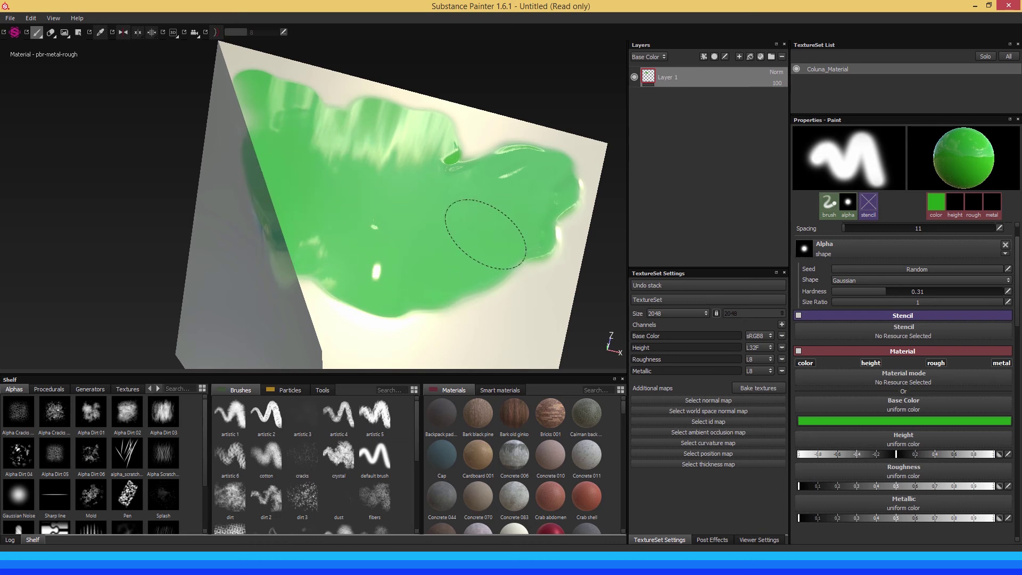
mouse_move(485, 234)
left_mouse_down()
mouse_move(470, 154)
mouse_move(487, 164)
mouse_move(521, 159)
mouse_move(535, 271)
mouse_move(520, 287)
mouse_move(561, 183)
mouse_move(429, 149)
mouse_move(531, 141)
mouse_move(331, 107)
mouse_move(290, 117)
left_mouse_up()
mouse_move(381, 284)
left_mouse_down()
mouse_move(306, 268)
mouse_move(298, 287)
mouse_move(253, 224)
mouse_move(313, 163)
mouse_move(538, 228)
mouse_move(497, 221)
mouse_move(537, 226)
mouse_move(529, 219)
mouse_move(453, 281)
left_mouse_up()
left_click_drag(453, 281, 452, 286, "alt")
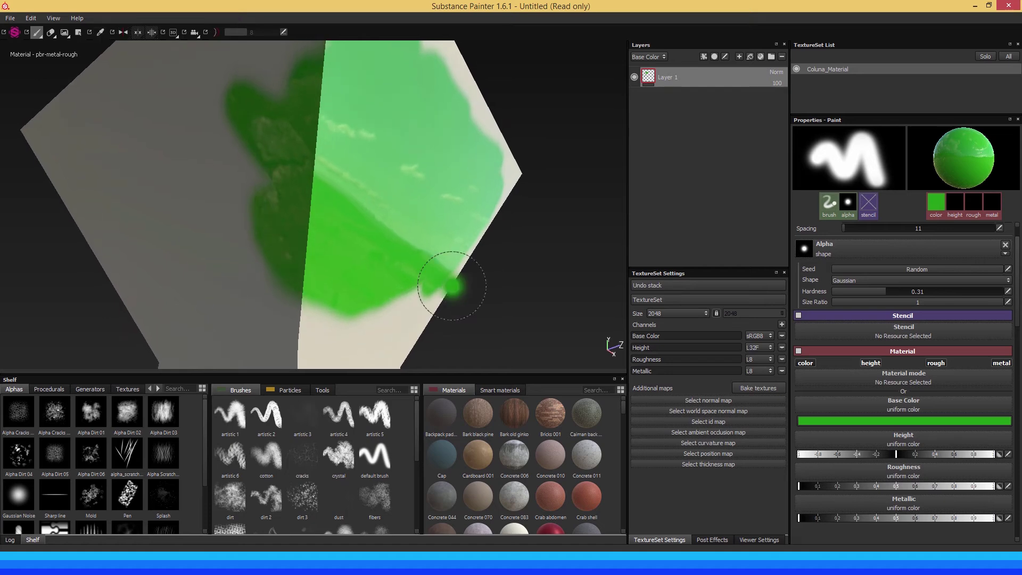
left_click_drag(419, 254, 458, 265)
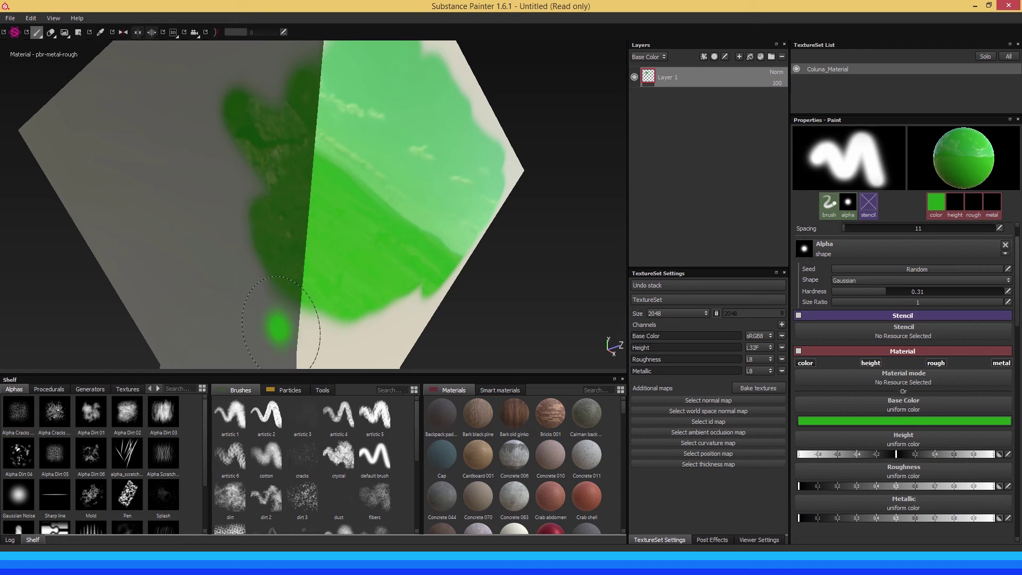
mouse_move(277, 275)
left_mouse_down("alt")
mouse_move(293, 262)
mouse_move(273, 264)
left_mouse_up("alt")
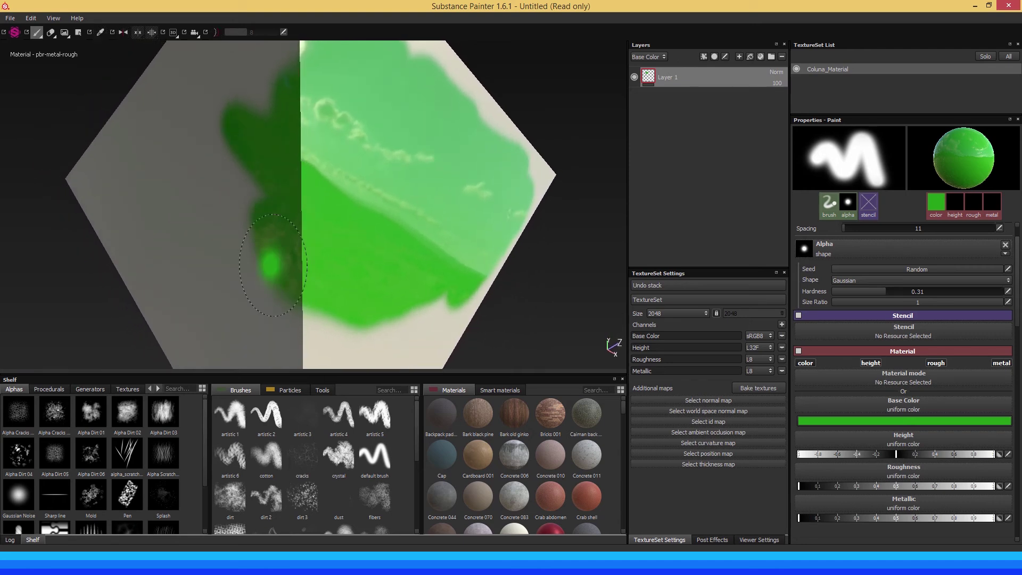
Set the material's roughness to about 0.2 and paint over the bumpy band in the middle of the green area
scroll(853, 442, "down", 1)
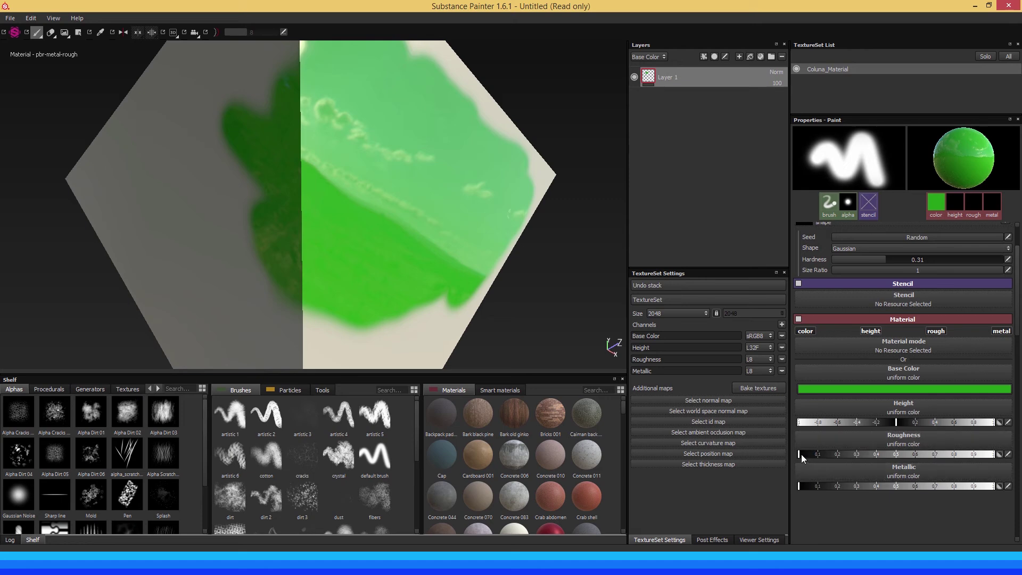
left_click_drag(801, 454, 828, 452)
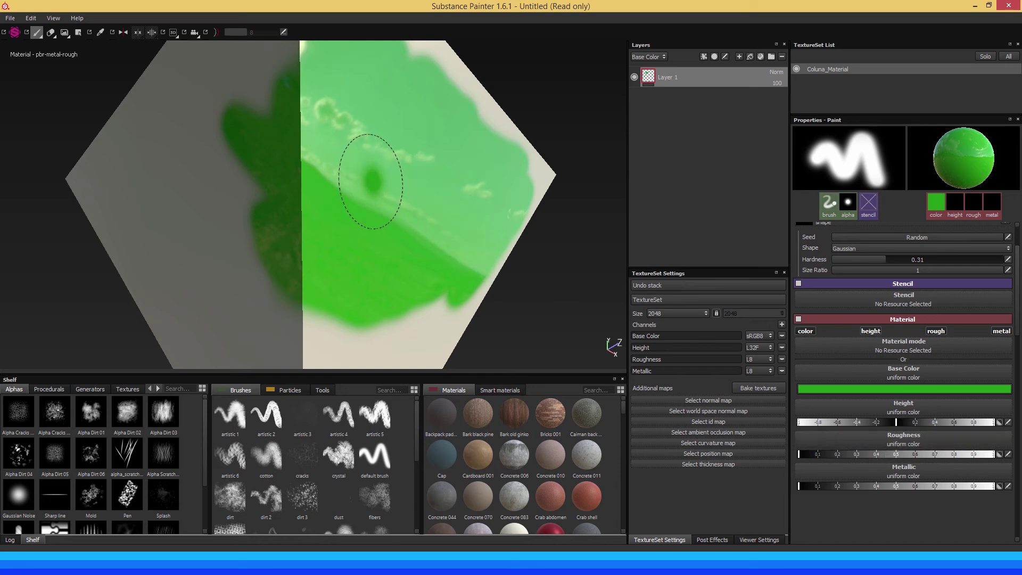
mouse_move(411, 177)
left_mouse_down("alt")
mouse_move(388, 200)
mouse_move(418, 182)
mouse_move(435, 200)
mouse_move(410, 185)
mouse_move(397, 195)
left_mouse_up("alt")
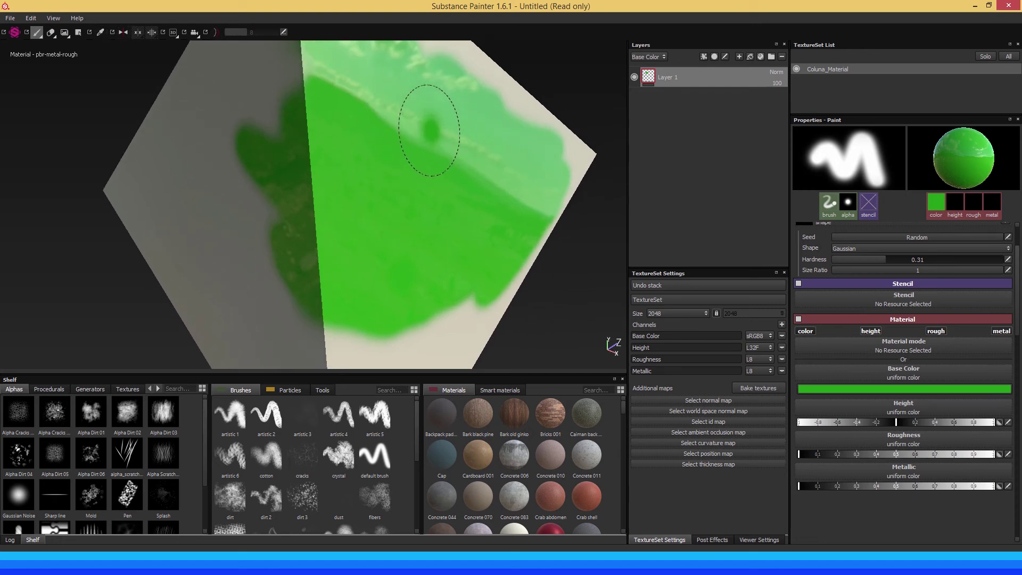
mouse_move(428, 130)
left_mouse_down("alt")
mouse_move(425, 159)
mouse_move(367, 142)
mouse_move(419, 162)
left_mouse_up("alt")
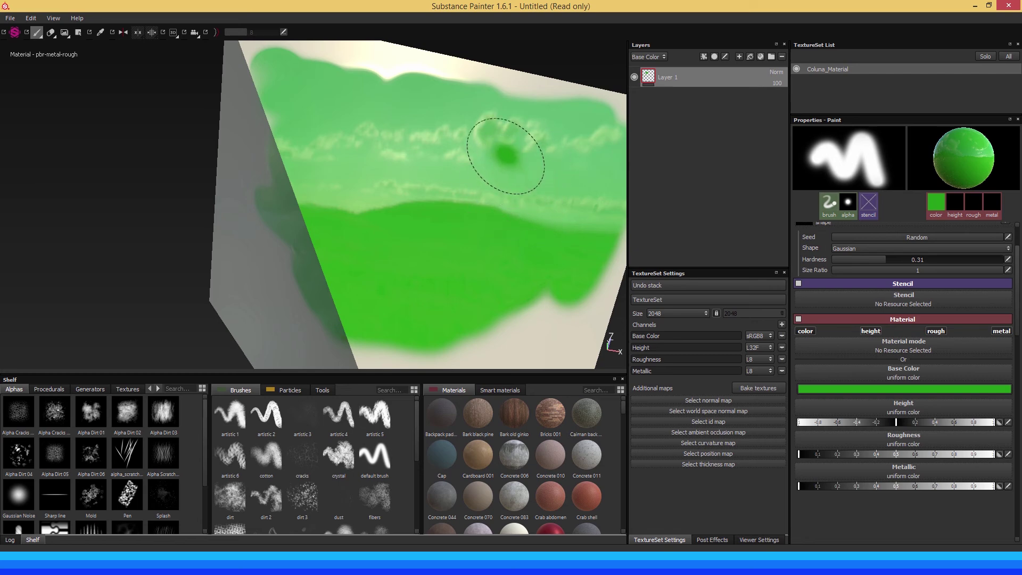
left_click_drag(420, 185, 430, 186, "alt")
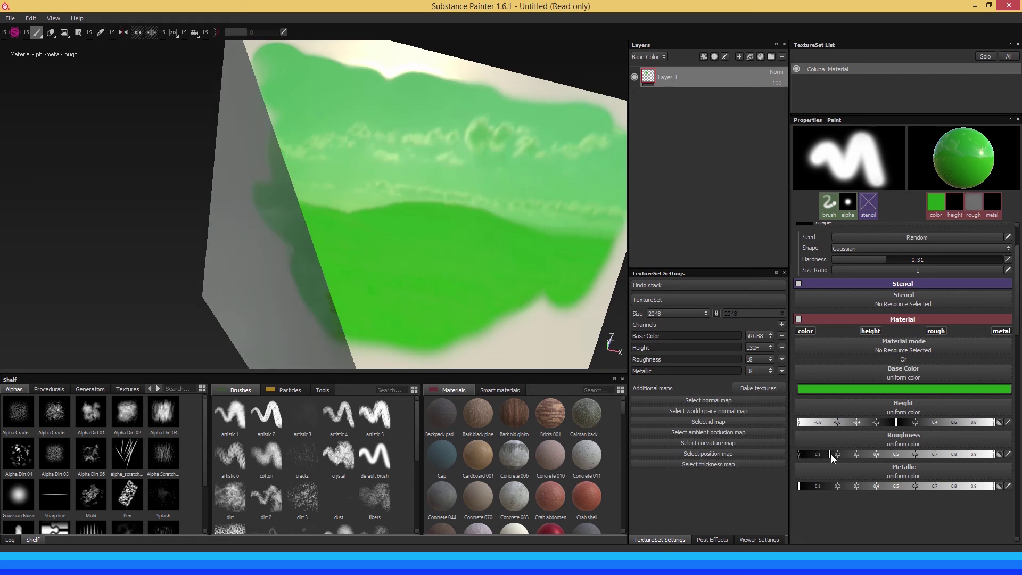
left_click_drag(845, 455, 839, 455)
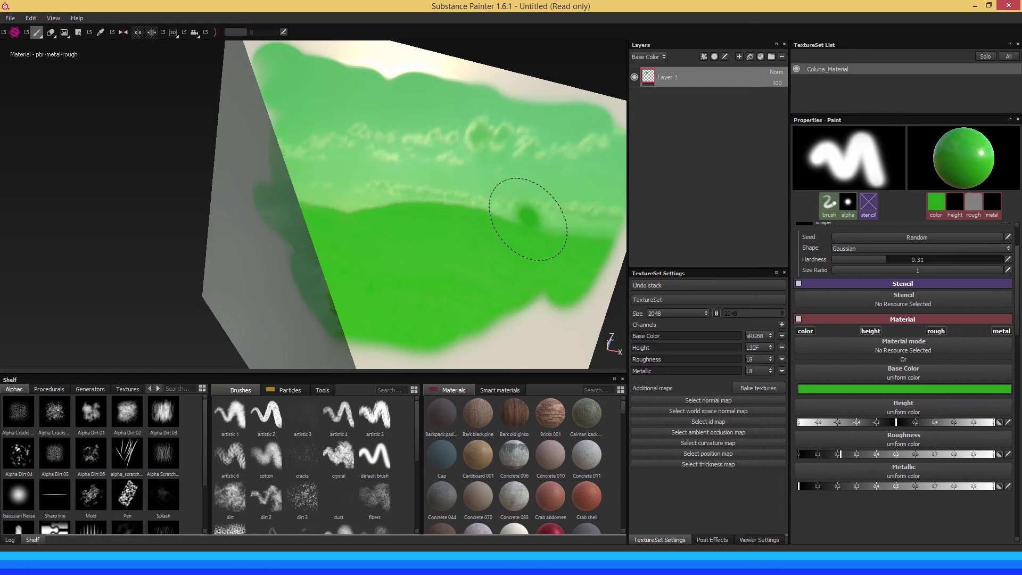
mouse_move(448, 139)
left_mouse_down()
mouse_move(422, 155)
mouse_move(341, 141)
mouse_move(384, 167)
mouse_move(457, 164)
left_mouse_up()
left_click_drag(524, 138, 506, 236)
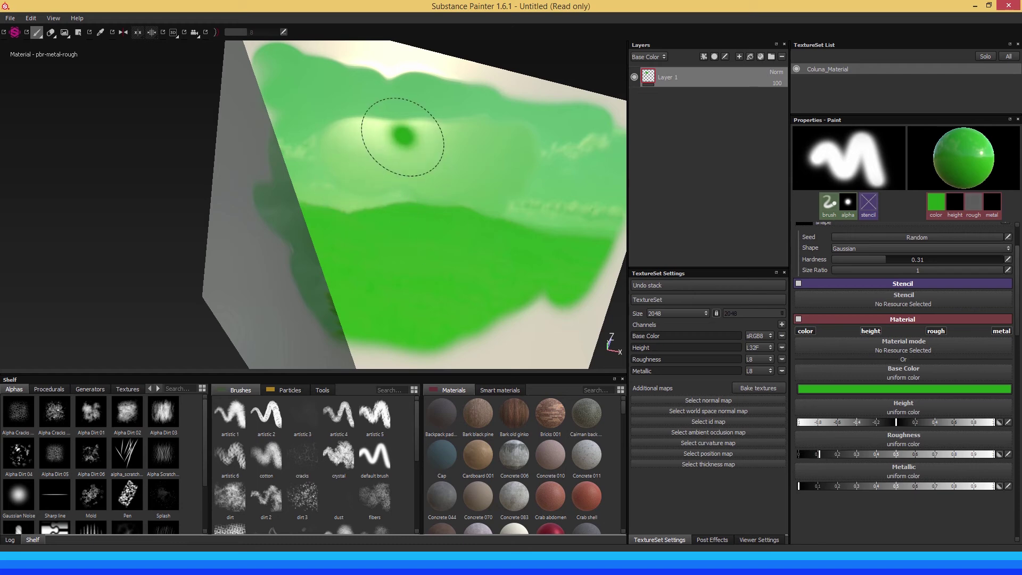
Lower the roughness to about 0.1, repaint the middle of the green area and examine its reflections from several angles
mouse_move(402, 136)
left_mouse_down()
mouse_move(361, 137)
mouse_move(360, 155)
mouse_move(464, 172)
left_mouse_up()
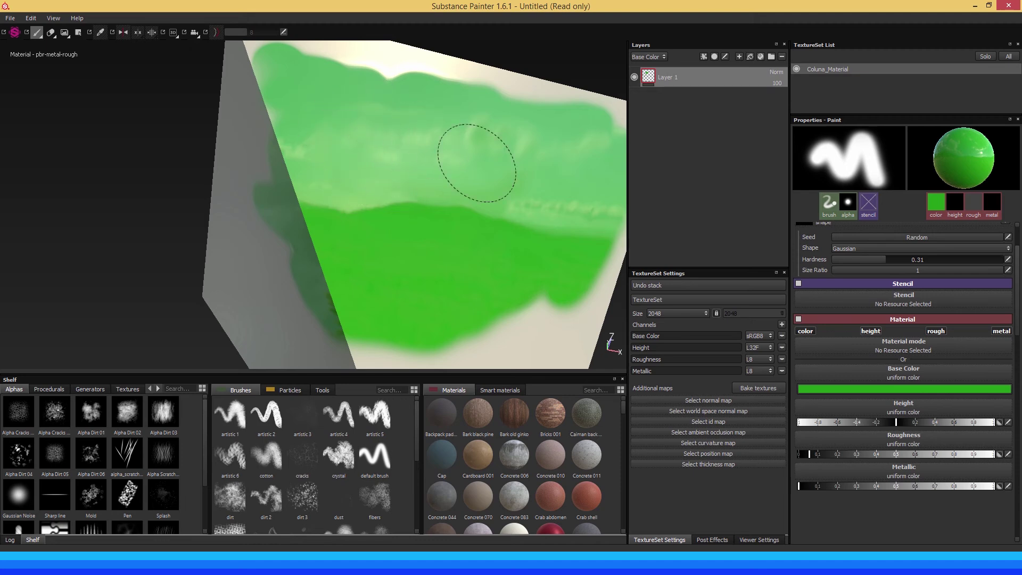
mouse_move(416, 189)
left_mouse_down("alt")
mouse_move(409, 237)
mouse_move(474, 258)
mouse_move(474, 274)
mouse_move(434, 270)
mouse_move(356, 233)
mouse_move(313, 230)
mouse_move(369, 229)
mouse_move(349, 217)
mouse_move(358, 221)
mouse_move(303, 217)
mouse_move(351, 231)
mouse_move(301, 216)
left_mouse_up("alt")
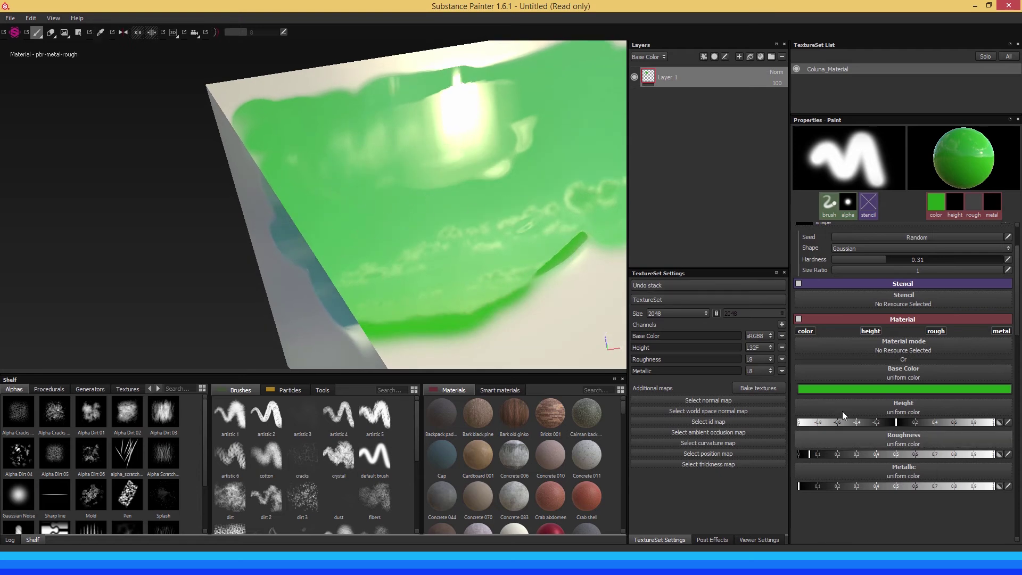
mouse_move(453, 239)
left_mouse_down("alt")
mouse_move(415, 219)
mouse_move(383, 226)
mouse_move(452, 244)
left_mouse_up("alt")
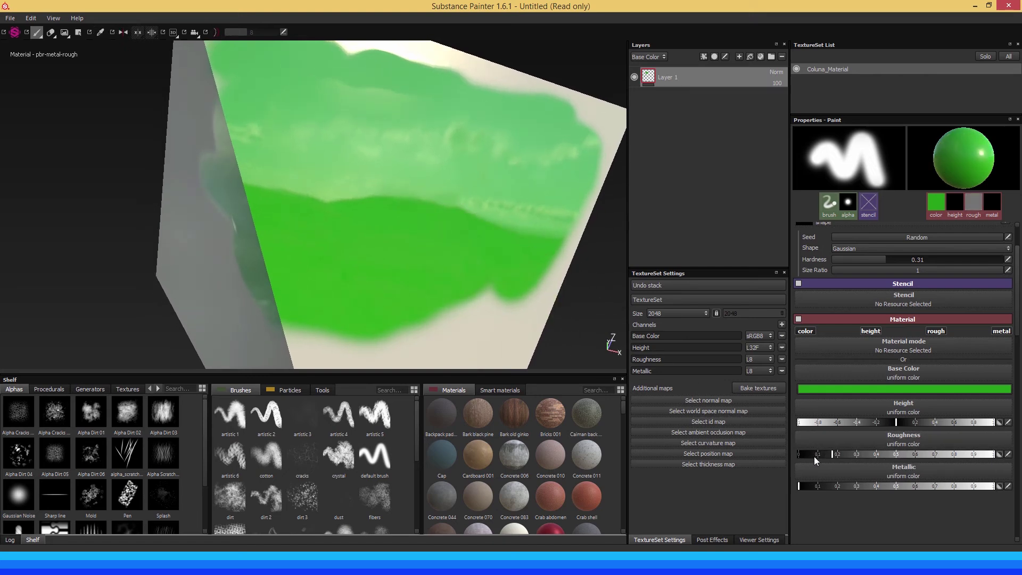
Paint a fully rough, matte patch in the middle of the green area and return the roughness to 0
left_click_drag(813, 456, 787, 454)
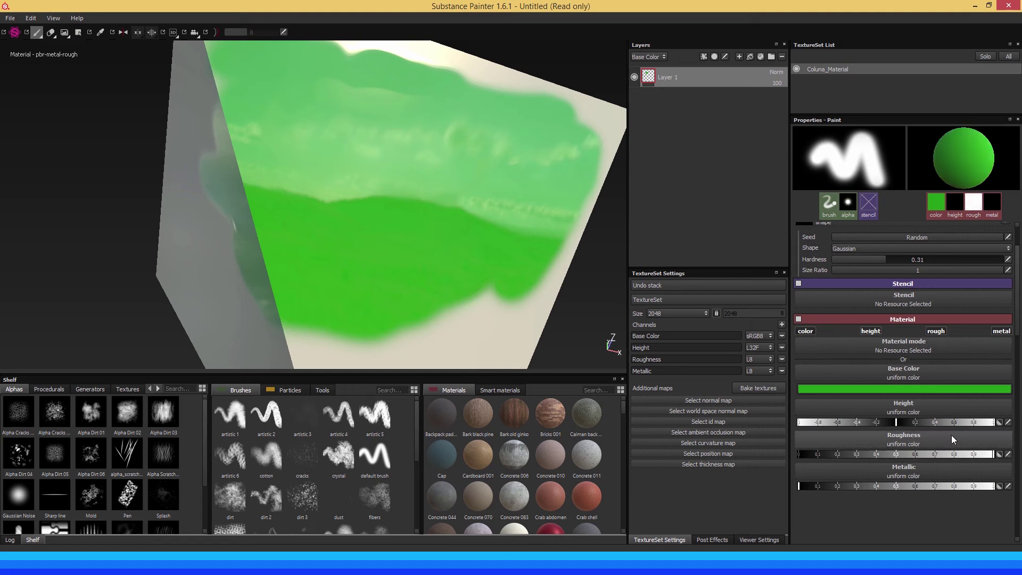
mouse_move(413, 169)
left_mouse_down()
mouse_move(376, 148)
mouse_move(404, 186)
mouse_move(396, 181)
mouse_move(442, 157)
mouse_move(426, 142)
mouse_move(338, 119)
mouse_move(358, 141)
left_mouse_up()
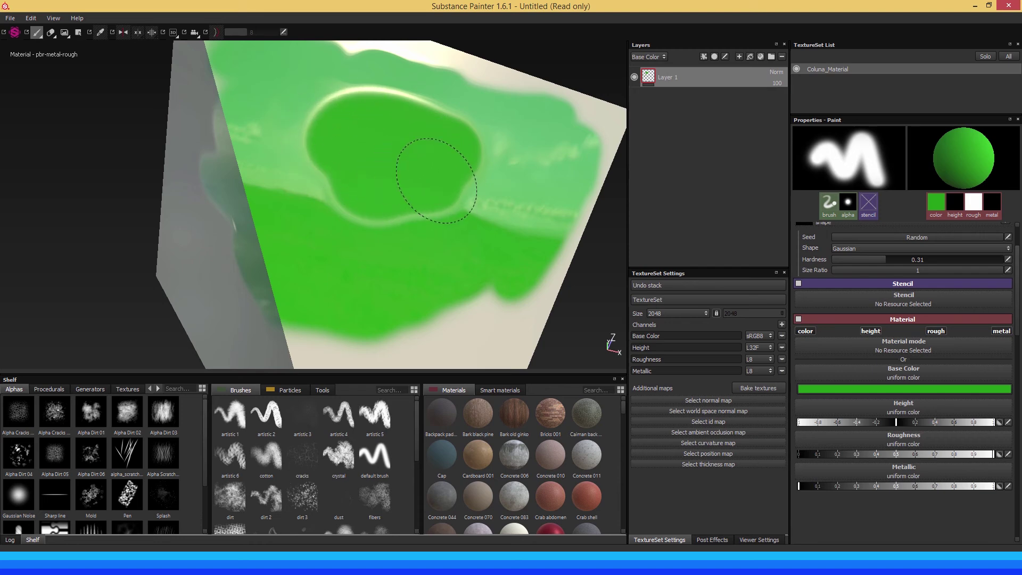
mouse_move(445, 194)
left_mouse_down("alt")
mouse_move(333, 212)
mouse_move(226, 187)
mouse_move(227, 176)
mouse_move(228, 190)
mouse_move(299, 188)
mouse_move(255, 184)
mouse_move(303, 198)
mouse_move(263, 195)
left_mouse_up("alt")
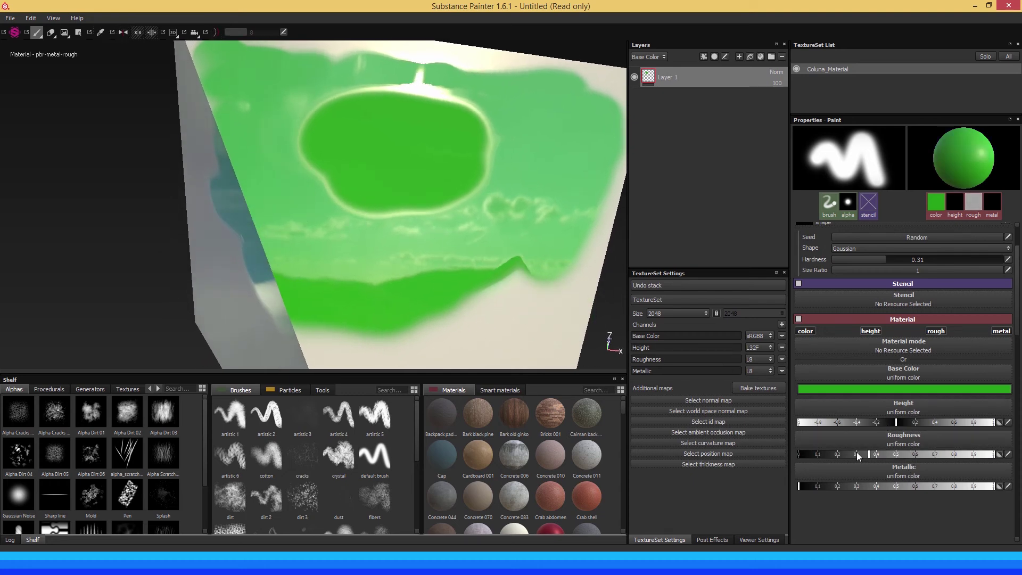
left_click_drag(802, 448, 776, 444)
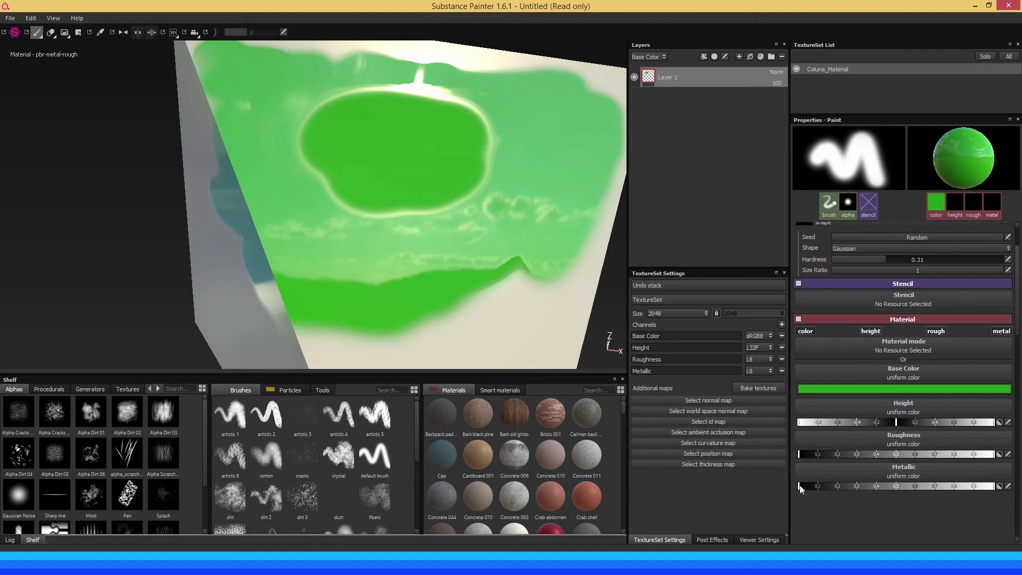
Sweep the material's metallic value between 0 and 1 to compare the preview sphere, ending back at 0
left_click_drag(874, 486, 1006, 490)
left_click(966, 489)
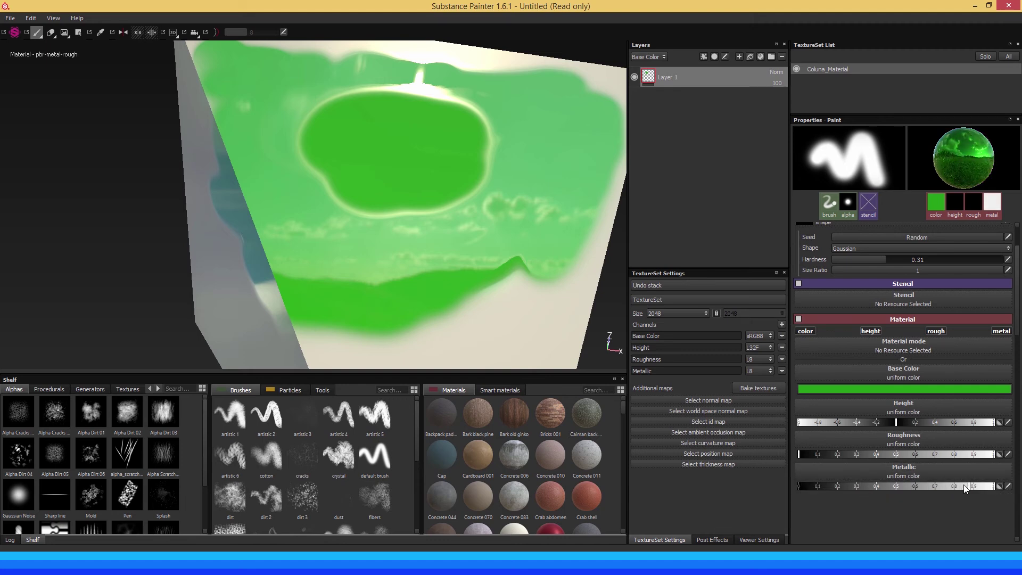
left_click_drag(854, 482, 794, 482)
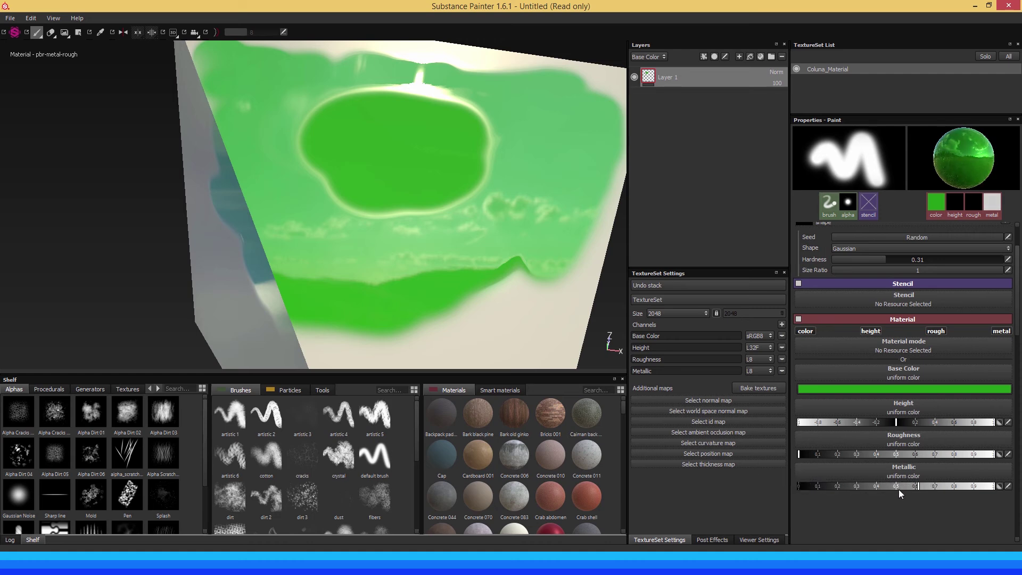
left_click_drag(899, 489, 793, 485)
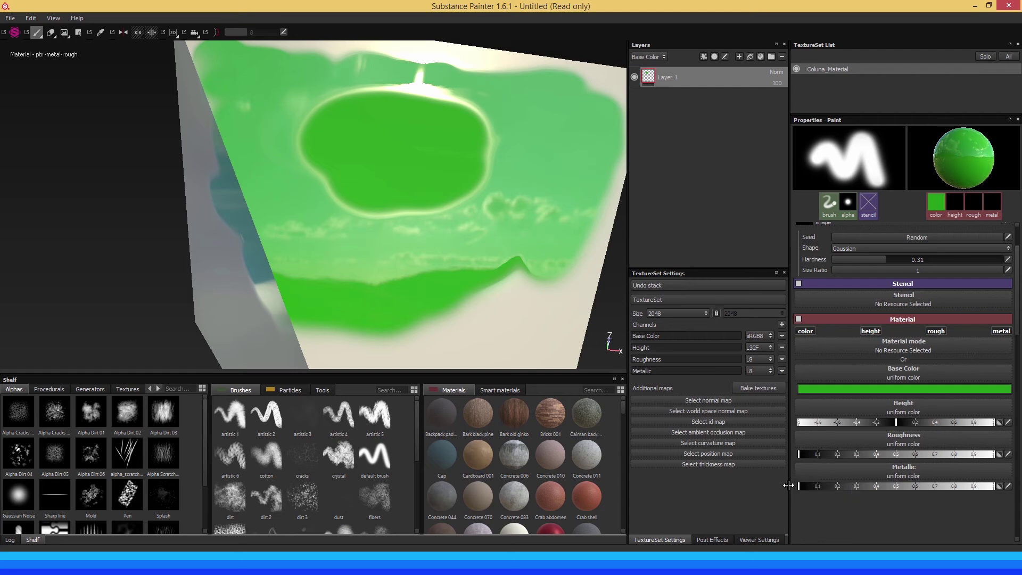
Raise the material's metallic value to about 0.7, paint over the lower part of the green area and examine its reflections from several angles
left_click_drag(838, 486, 847, 485)
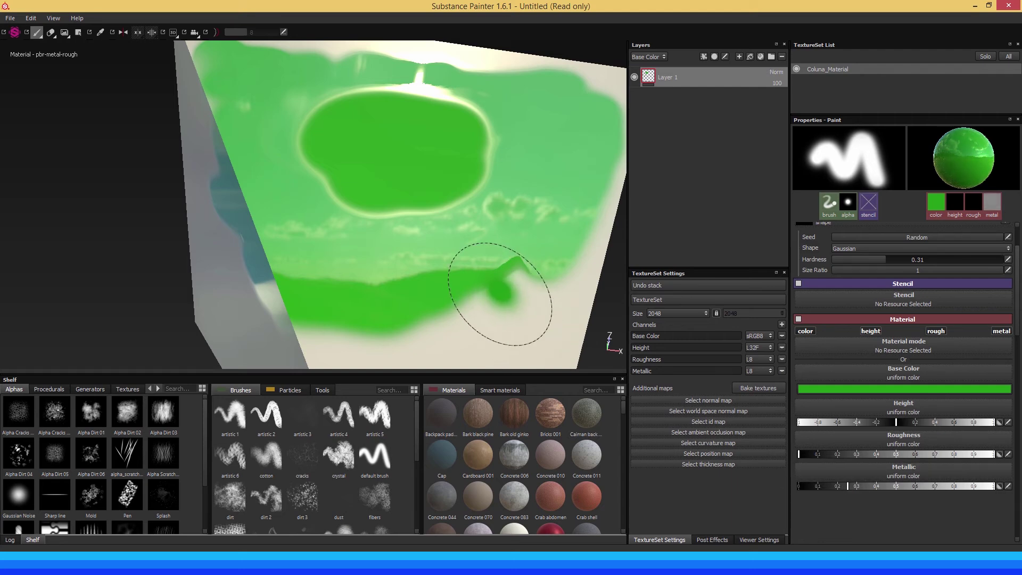
mouse_move(493, 242)
left_mouse_down()
mouse_move(473, 235)
mouse_move(365, 266)
mouse_move(399, 279)
mouse_move(320, 269)
mouse_move(484, 240)
mouse_move(502, 273)
mouse_move(447, 314)
mouse_move(370, 310)
mouse_move(429, 327)
mouse_move(438, 349)
mouse_move(375, 346)
mouse_move(326, 301)
mouse_move(292, 304)
mouse_move(326, 322)
mouse_move(410, 319)
left_mouse_up()
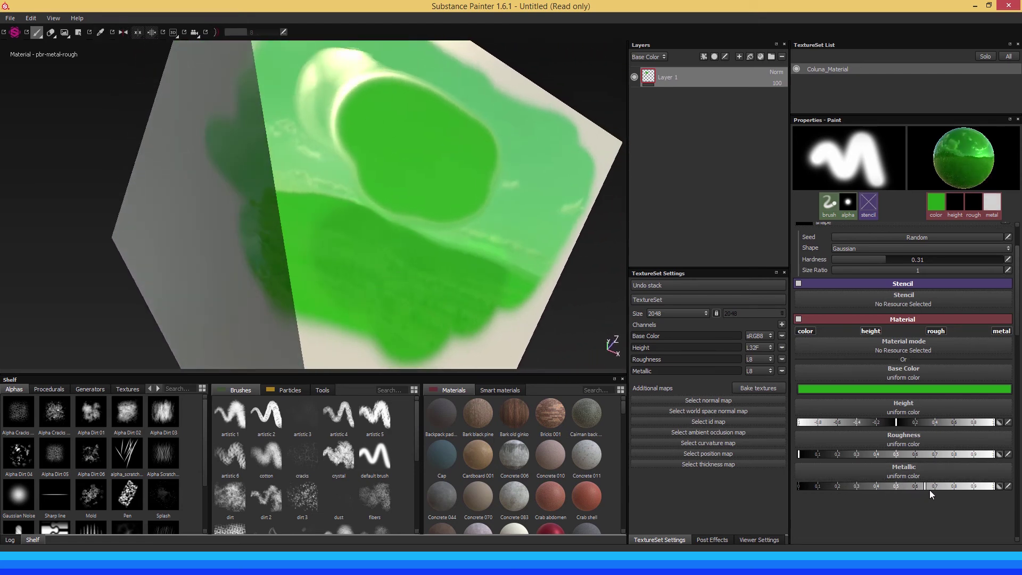
mouse_move(419, 267)
left_mouse_down()
mouse_move(372, 269)
mouse_move(346, 287)
mouse_move(442, 311)
left_mouse_up()
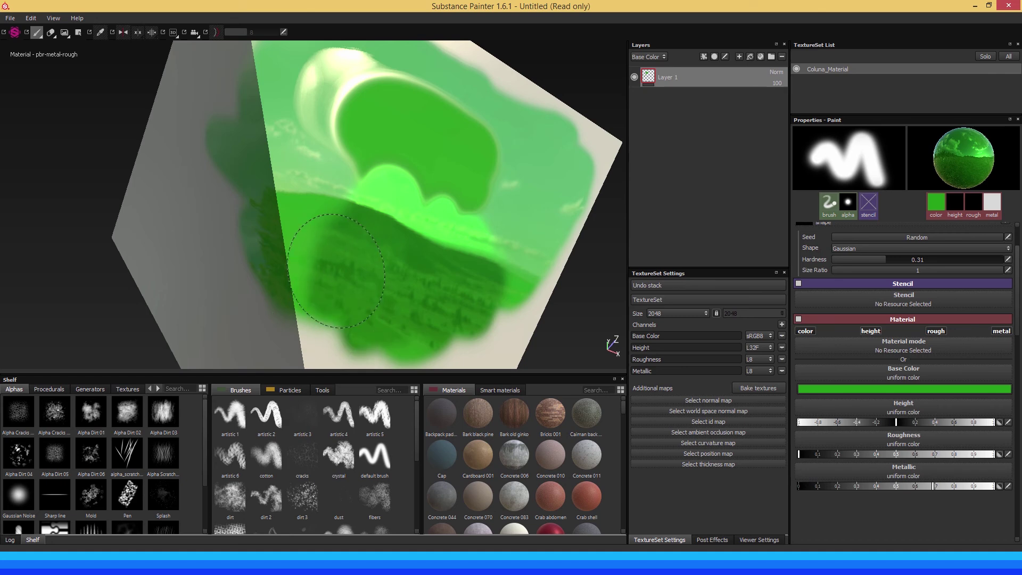
mouse_move(458, 278)
left_mouse_down("alt")
mouse_move(365, 281)
mouse_move(294, 258)
mouse_move(287, 232)
mouse_move(319, 273)
mouse_move(410, 274)
left_mouse_up("alt")
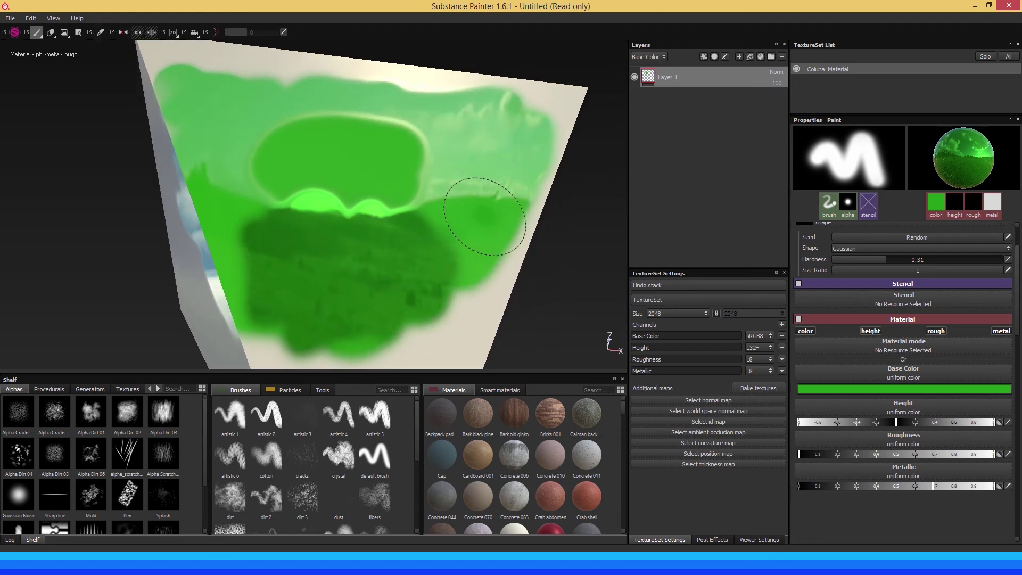
left_click_drag(459, 257, 379, 250, "alt")
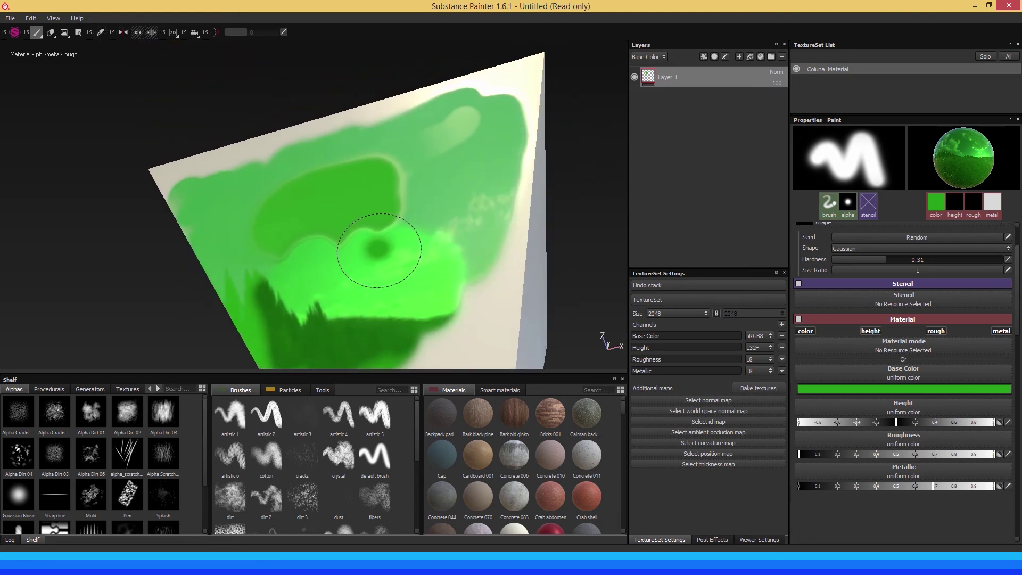
mouse_move(355, 288)
left_mouse_down("alt")
mouse_move(392, 322)
mouse_move(426, 314)
mouse_move(424, 303)
mouse_move(369, 310)
mouse_move(392, 267)
mouse_move(374, 276)
left_mouse_up("alt")
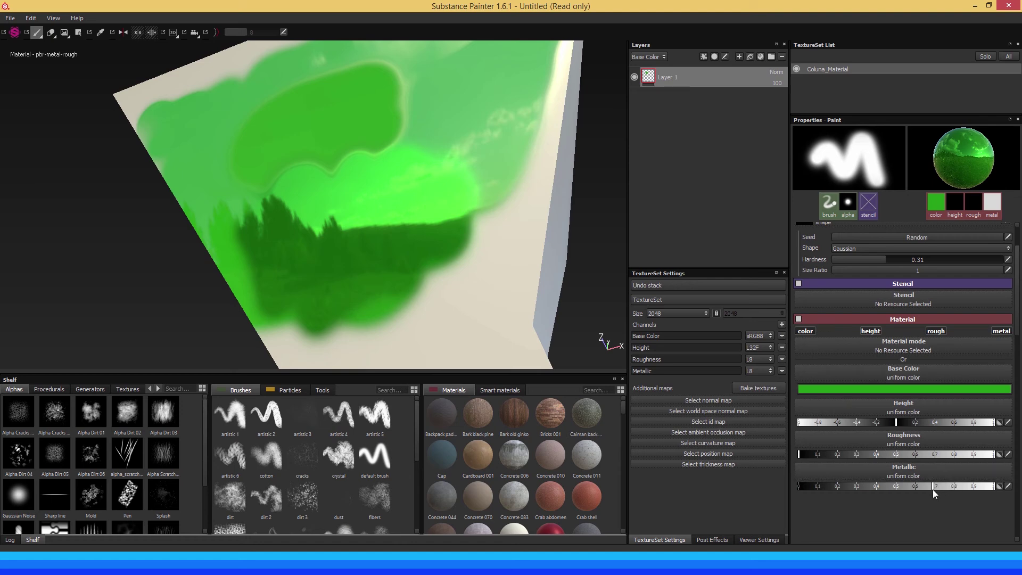
Set the metallic value to 1 and paint over the lower part of the green area, extending it upward and outward
left_click_drag(975, 486, 996, 486)
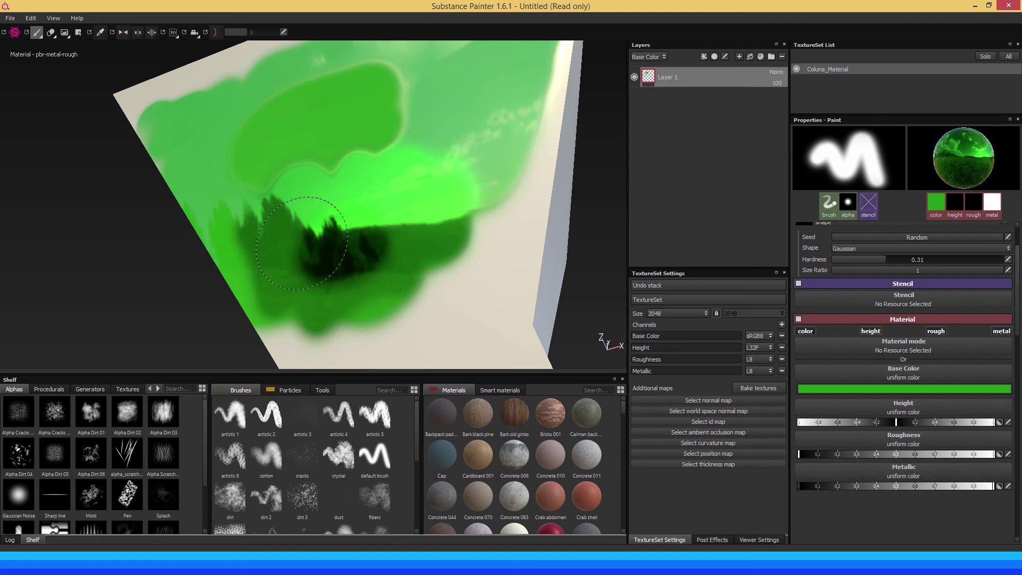
left_click_drag(302, 243, 316, 237)
left_click_drag(431, 234, 433, 171)
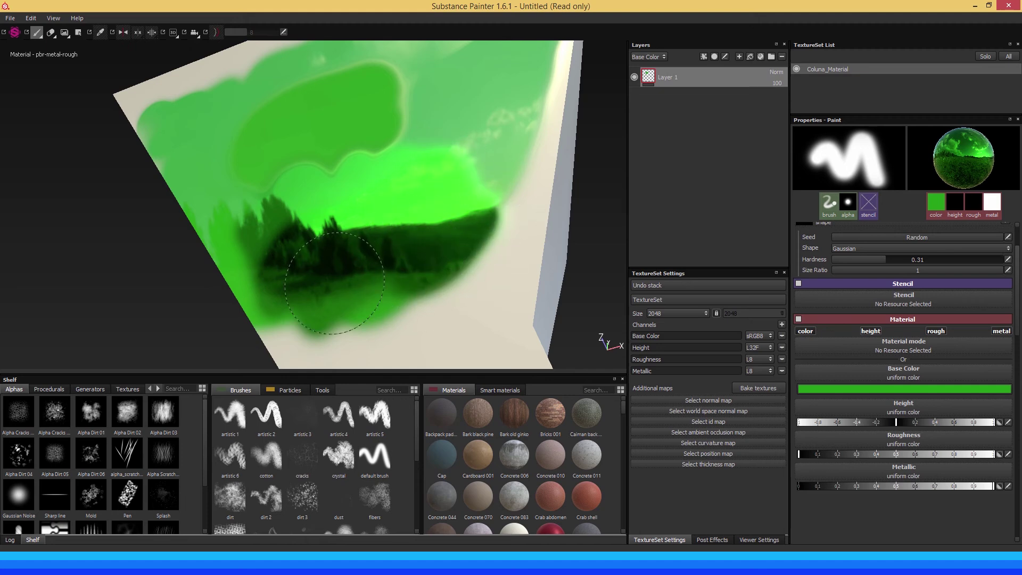
mouse_move(261, 290)
left_mouse_down()
mouse_move(290, 340)
mouse_move(388, 287)
left_mouse_up()
mouse_move(454, 307)
left_mouse_down()
mouse_move(506, 187)
mouse_move(372, 180)
mouse_move(258, 200)
mouse_move(258, 219)
mouse_move(342, 141)
mouse_move(392, 164)
mouse_move(319, 175)
mouse_move(500, 117)
mouse_move(433, 137)
left_mouse_up()
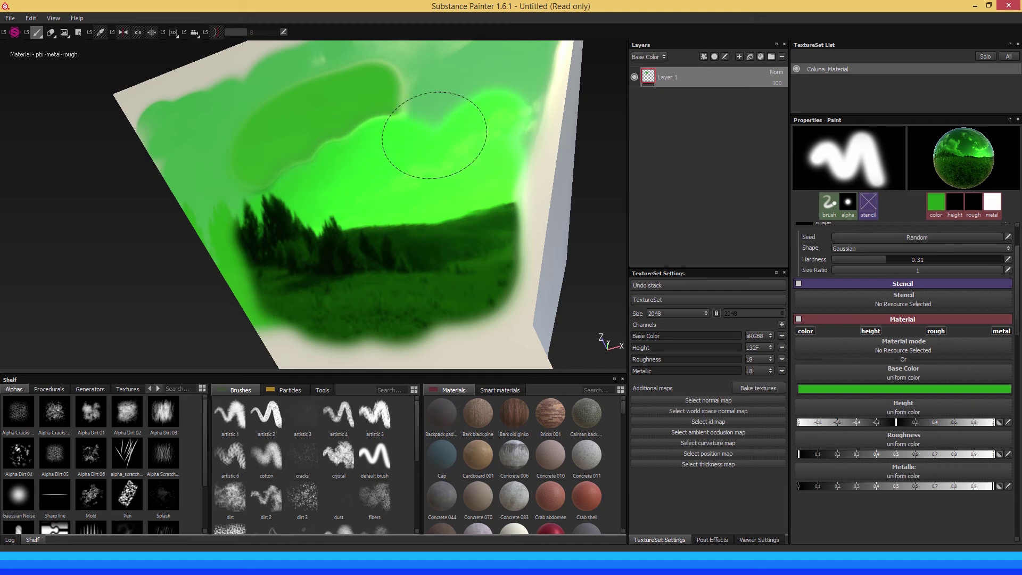
mouse_move(401, 175)
left_mouse_down("alt")
mouse_move(409, 243)
mouse_move(319, 229)
mouse_move(336, 234)
left_mouse_up("alt")
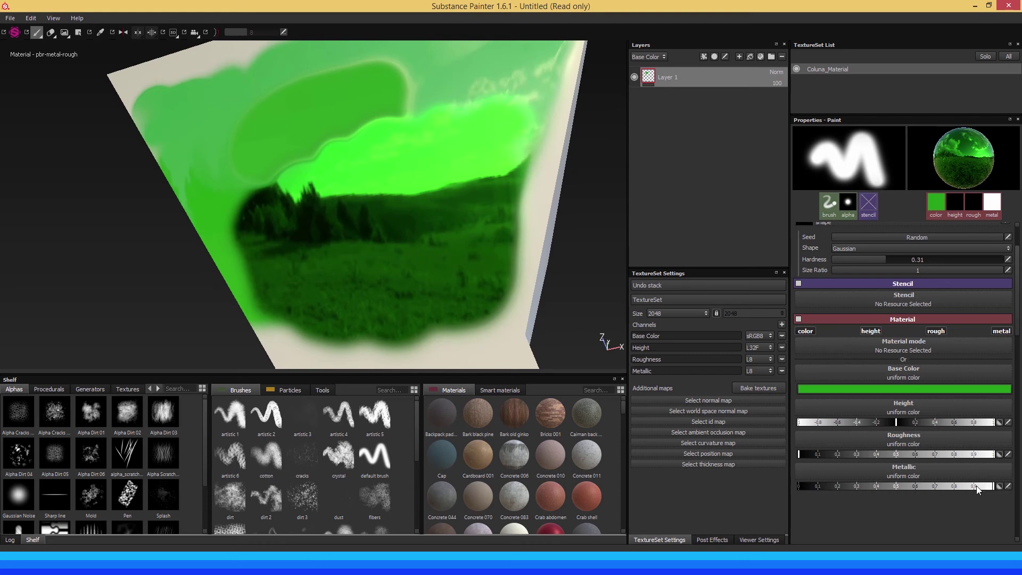
Paint blurrier reflections over the fully metallic area with roughness at about 0.2, 0.1 and 0.05, comparing them from different angles
left_click_drag(809, 455, 824, 453)
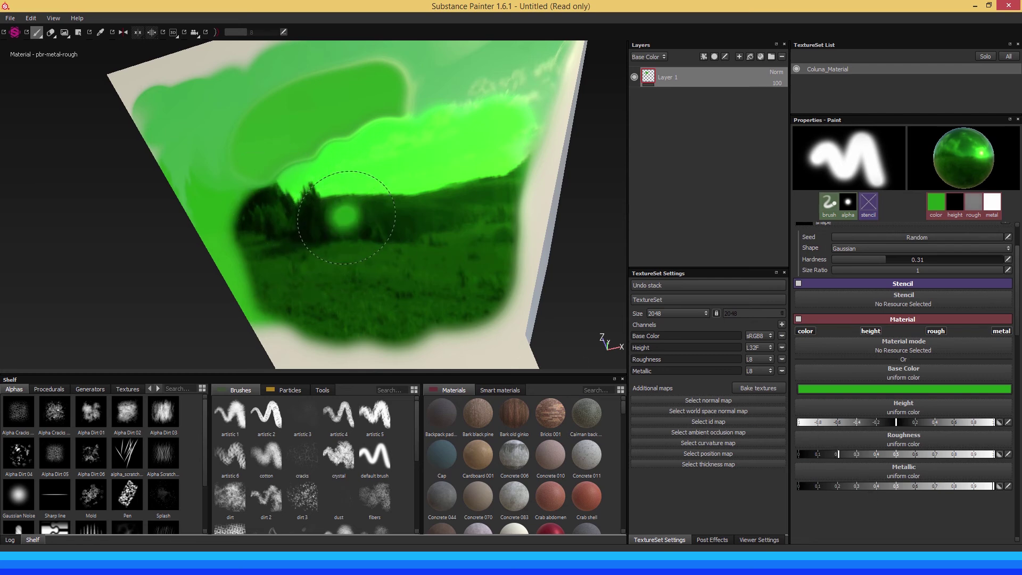
mouse_move(336, 226)
left_mouse_down()
mouse_move(362, 222)
mouse_move(330, 244)
left_mouse_up()
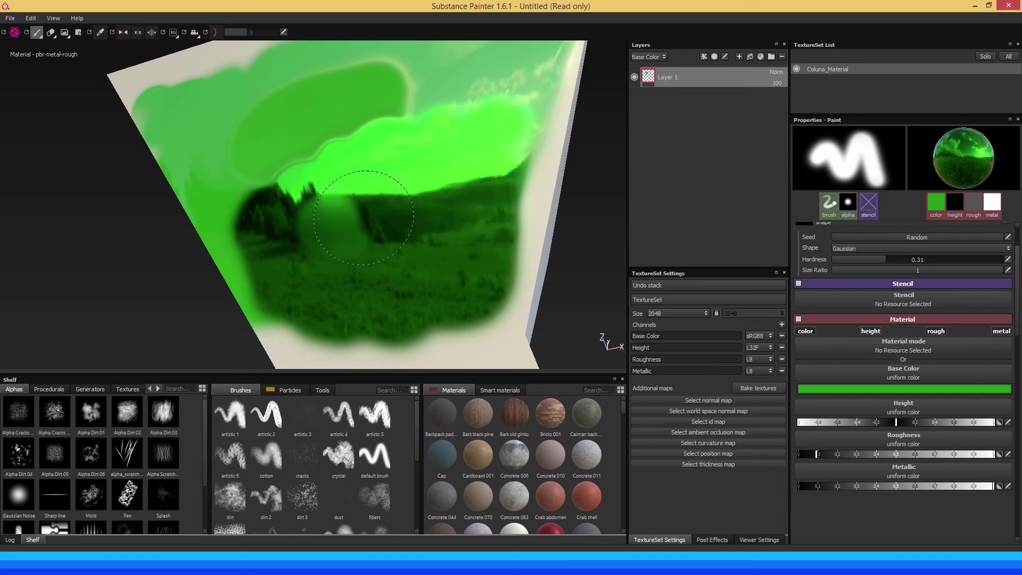
mouse_move(440, 247)
left_mouse_down()
mouse_move(410, 255)
mouse_move(463, 173)
mouse_move(374, 205)
mouse_move(324, 285)
mouse_move(296, 282)
mouse_move(426, 276)
mouse_move(486, 288)
mouse_move(320, 278)
left_mouse_up()
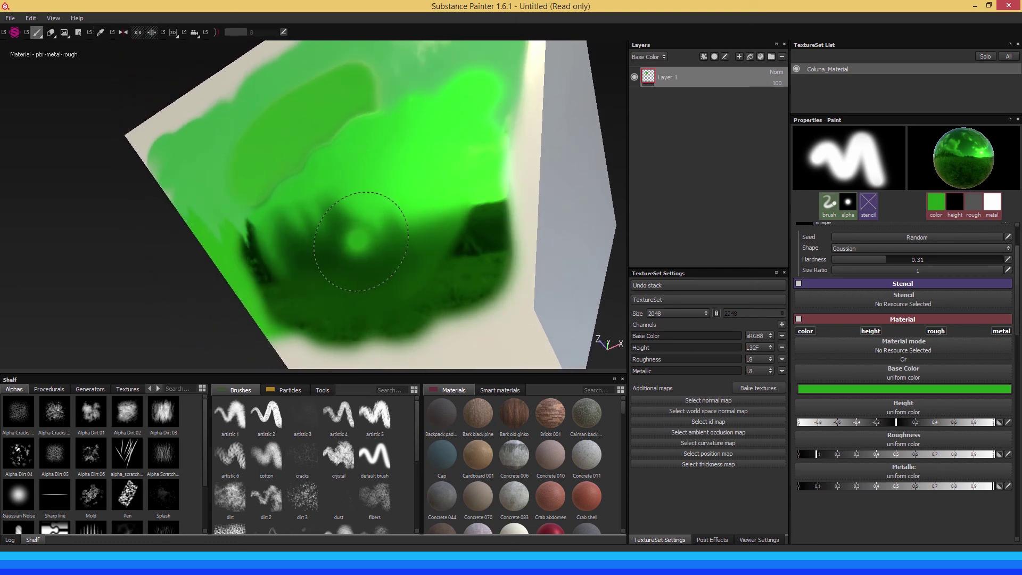
mouse_move(361, 241)
left_mouse_down("alt")
mouse_move(287, 250)
mouse_move(376, 244)
mouse_move(368, 185)
mouse_move(311, 144)
left_mouse_up("alt")
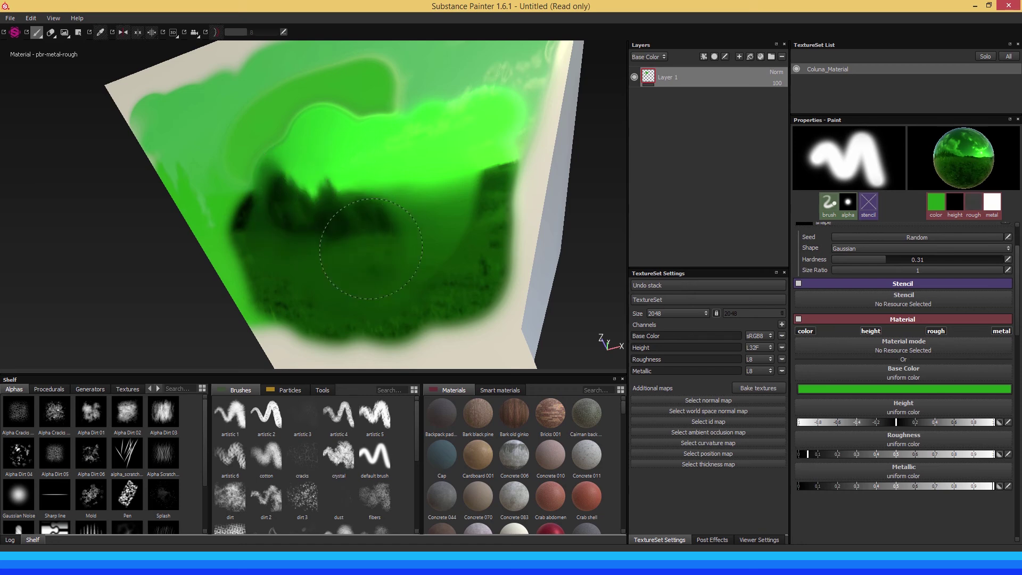
mouse_move(372, 249)
left_mouse_down()
mouse_move(381, 198)
mouse_move(372, 264)
mouse_move(318, 265)
mouse_move(460, 276)
mouse_move(481, 267)
mouse_move(422, 228)
left_mouse_up()
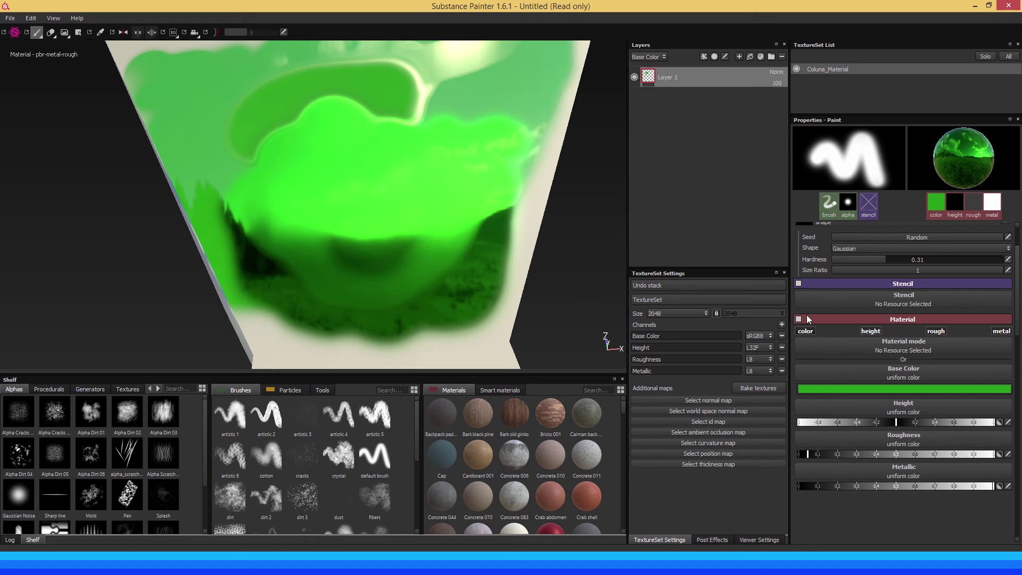
Disable the material's metallic, roughness and height channels so that the brush paints only base color
left_click(1000, 331)
left_click(941, 331)
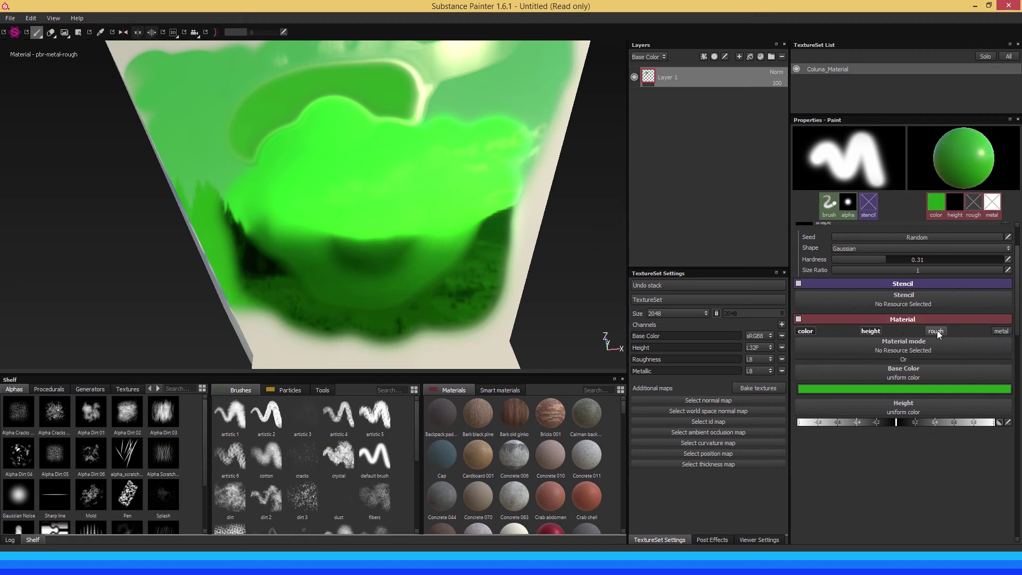
left_click(871, 332)
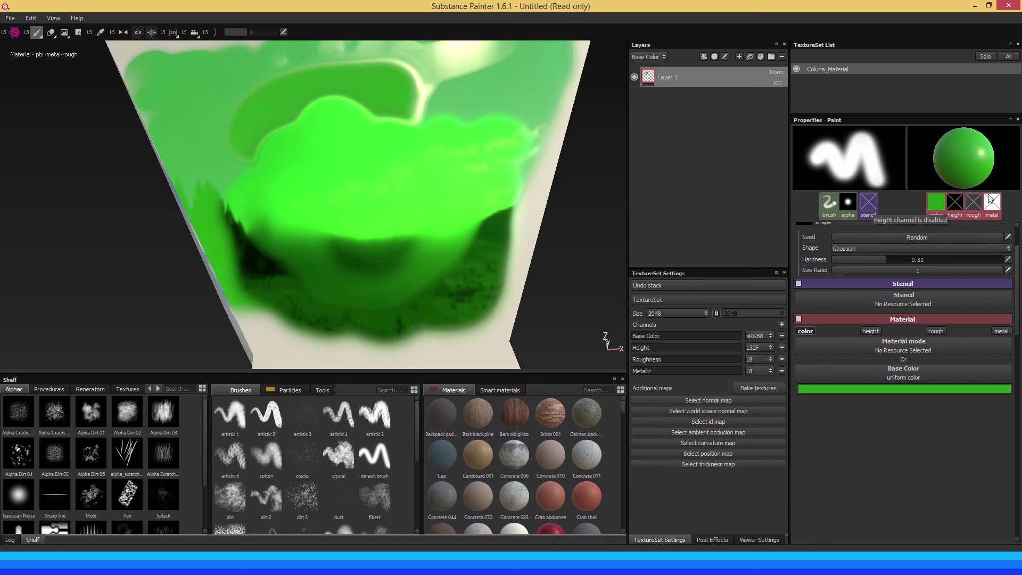
mouse_move(938, 198)
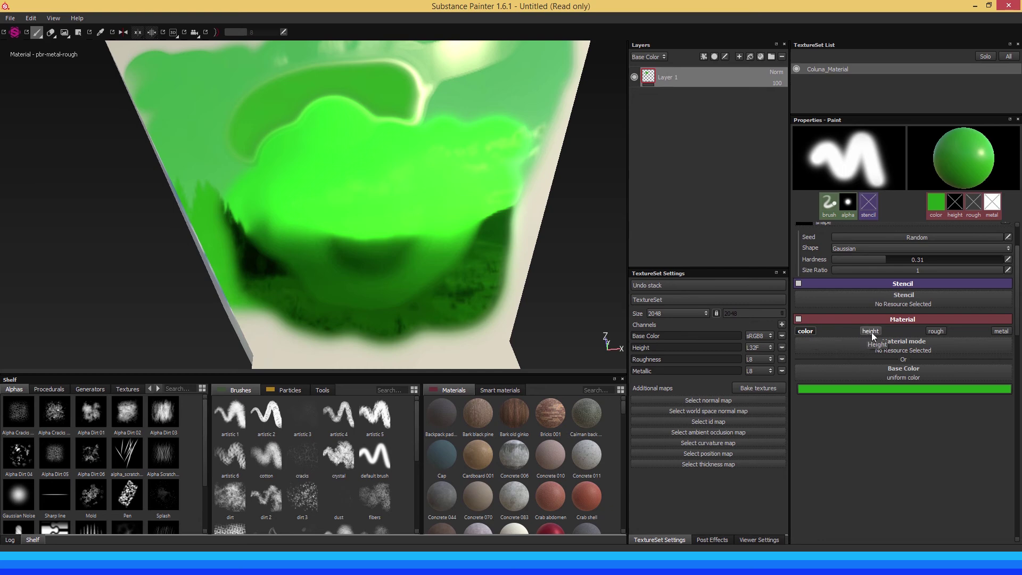
Change the base color to blue with a hue of about 0.566 and paint it over most of the green area
left_click(895, 391)
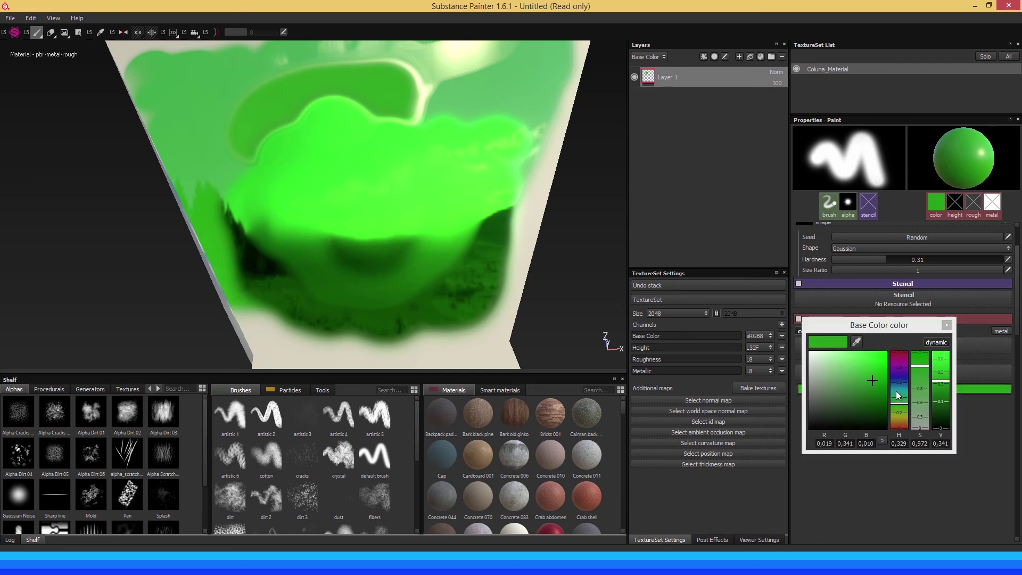
left_click(897, 386)
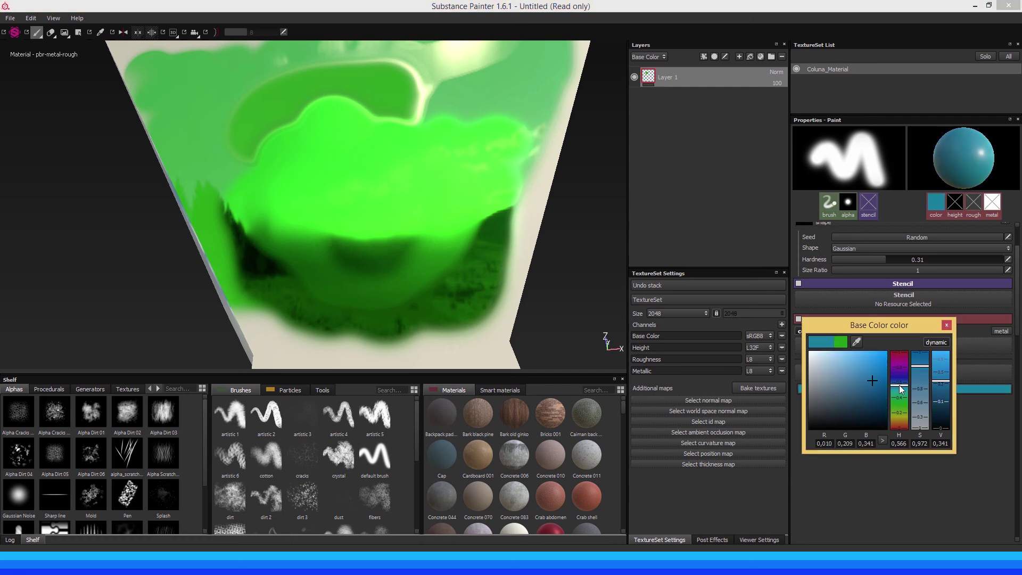
left_click(946, 325)
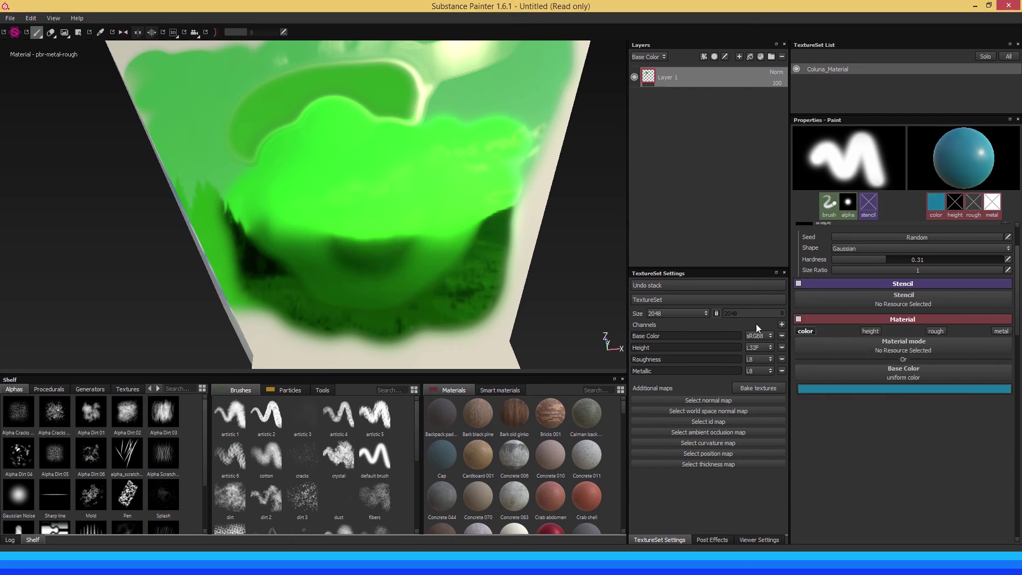
mouse_move(359, 198)
left_mouse_down()
mouse_move(342, 215)
mouse_move(357, 287)
mouse_move(417, 251)
mouse_move(473, 292)
mouse_move(490, 182)
mouse_move(399, 217)
mouse_move(432, 242)
mouse_move(358, 171)
mouse_move(354, 114)
mouse_move(383, 87)
mouse_move(250, 130)
mouse_move(335, 274)
mouse_move(388, 295)
mouse_move(357, 291)
left_mouse_up()
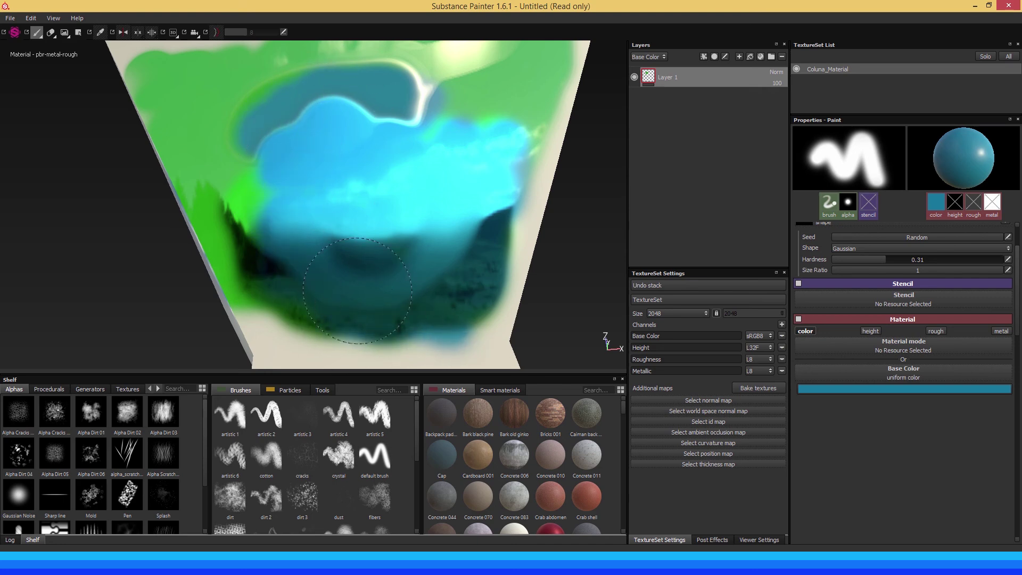
mouse_move(254, 257)
left_mouse_down()
mouse_move(226, 181)
mouse_move(272, 137)
mouse_move(250, 171)
mouse_move(196, 97)
mouse_move(277, 77)
mouse_move(420, 112)
mouse_move(383, 133)
mouse_move(179, 174)
mouse_move(233, 280)
left_mouse_up()
mouse_move(322, 212)
left_mouse_down()
mouse_move(266, 58)
mouse_move(298, 69)
left_mouse_up()
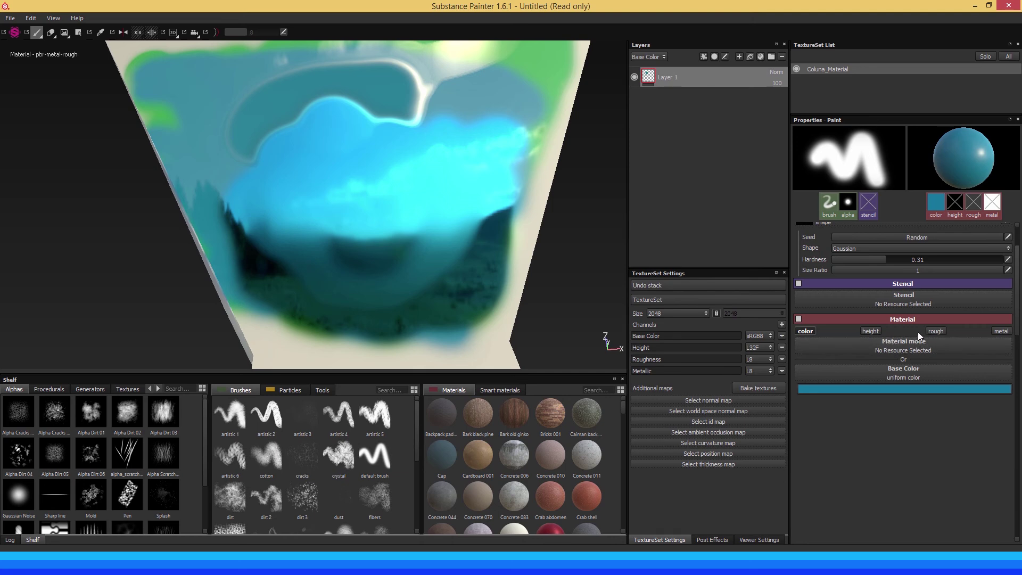
Switch the brush from color to roughness only at about 0.3, and paint over the blue metallic area and the face's upper part
left_click(803, 331)
left_click(810, 331)
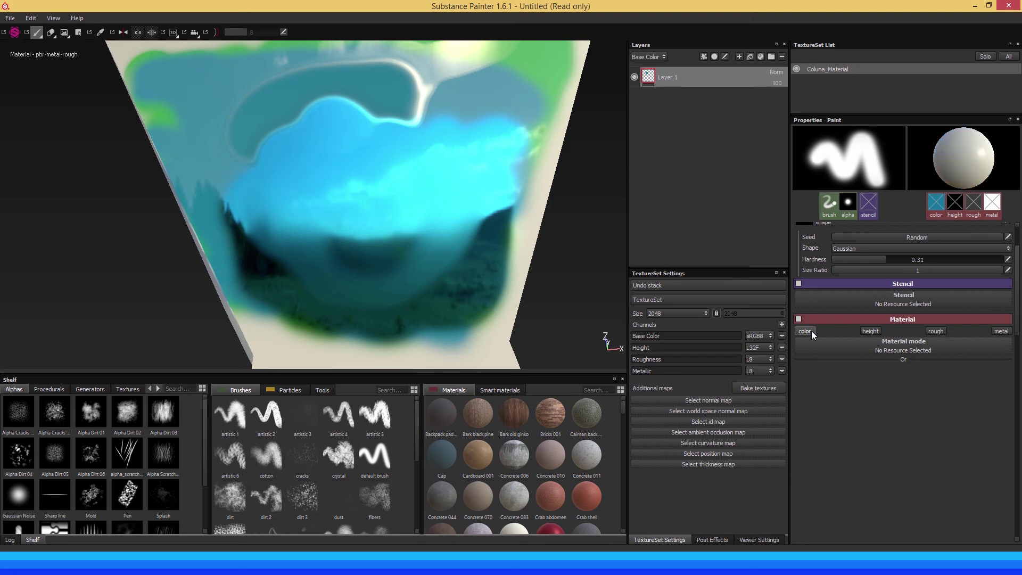
left_click(937, 331)
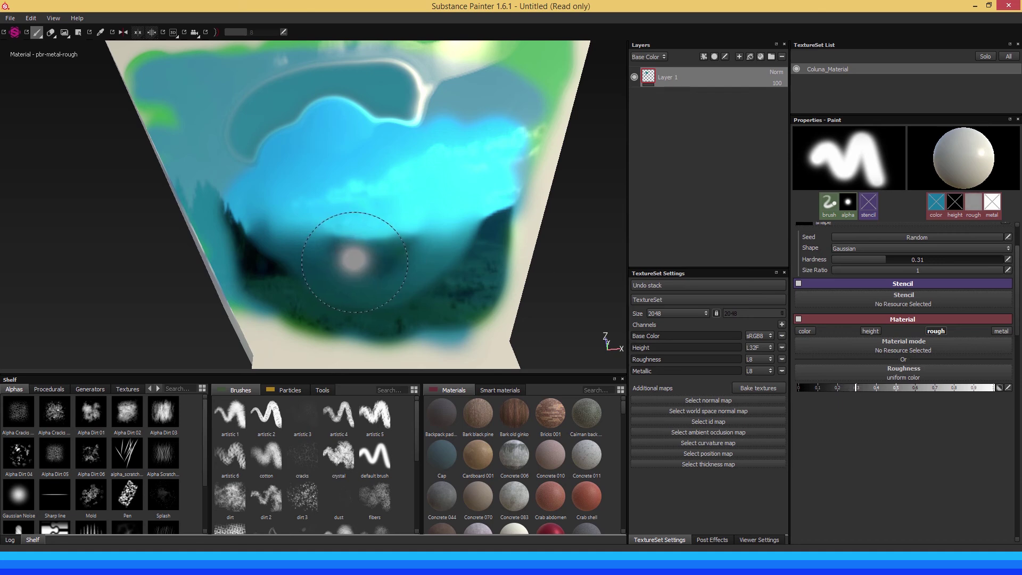
mouse_move(354, 244)
left_mouse_down()
mouse_move(298, 261)
mouse_move(325, 290)
mouse_move(404, 277)
mouse_move(440, 250)
mouse_move(424, 197)
mouse_move(343, 173)
mouse_move(288, 213)
mouse_move(303, 269)
mouse_move(388, 297)
mouse_move(413, 230)
mouse_move(325, 269)
mouse_move(310, 247)
mouse_move(397, 253)
mouse_move(404, 264)
mouse_move(432, 242)
left_mouse_up()
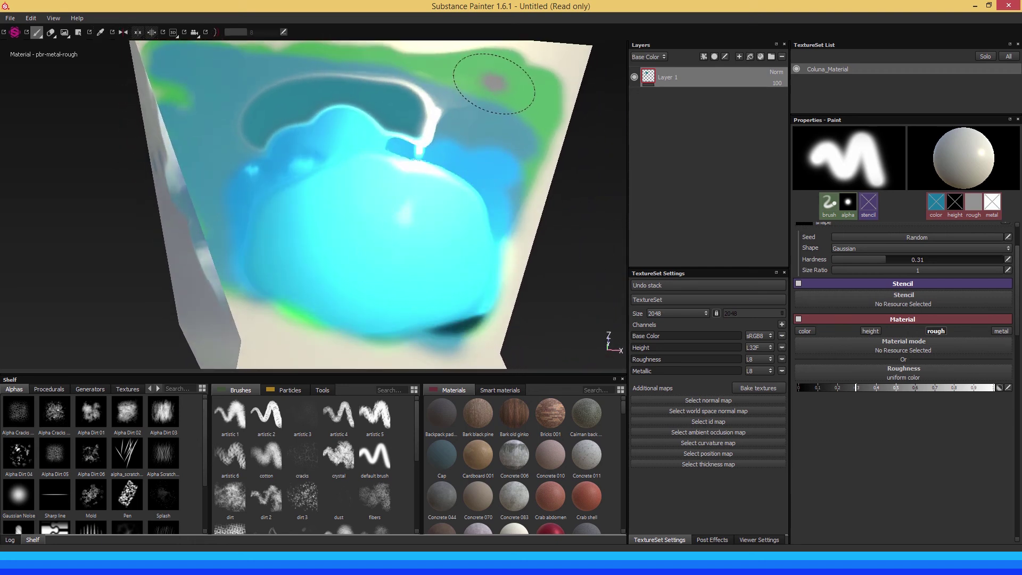
mouse_move(506, 107)
left_mouse_down()
mouse_move(488, 87)
mouse_move(492, 150)
mouse_move(488, 116)
mouse_move(442, 102)
mouse_move(440, 114)
mouse_move(433, 91)
mouse_move(484, 114)
mouse_move(503, 152)
mouse_move(506, 118)
mouse_move(365, 131)
mouse_move(429, 160)
mouse_move(401, 148)
left_mouse_up()
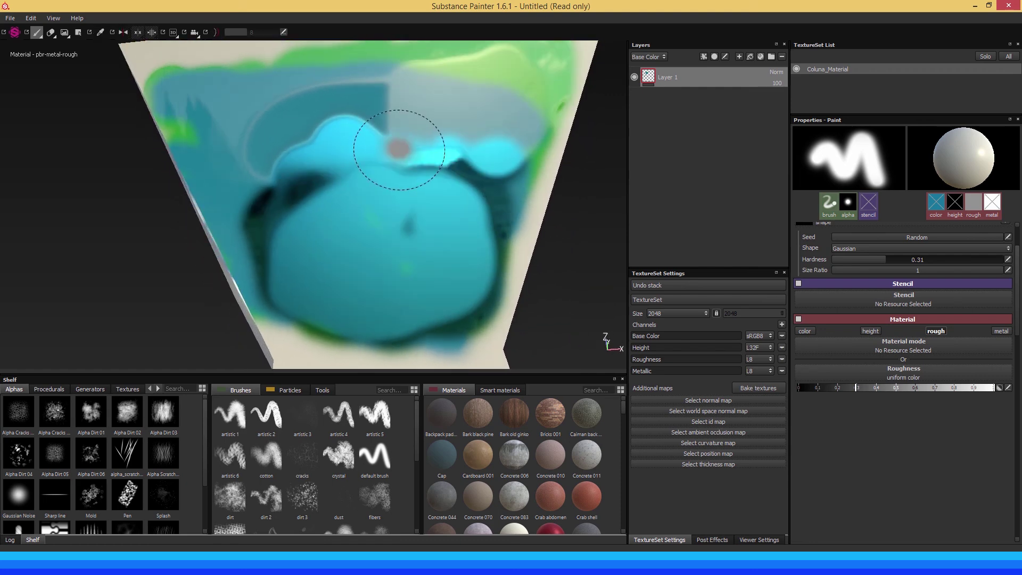
Switch the brush to height only at about -0.3, with size 6.55 and hardness 0.65, and carve a closed loop into the blue area
left_click(937, 331)
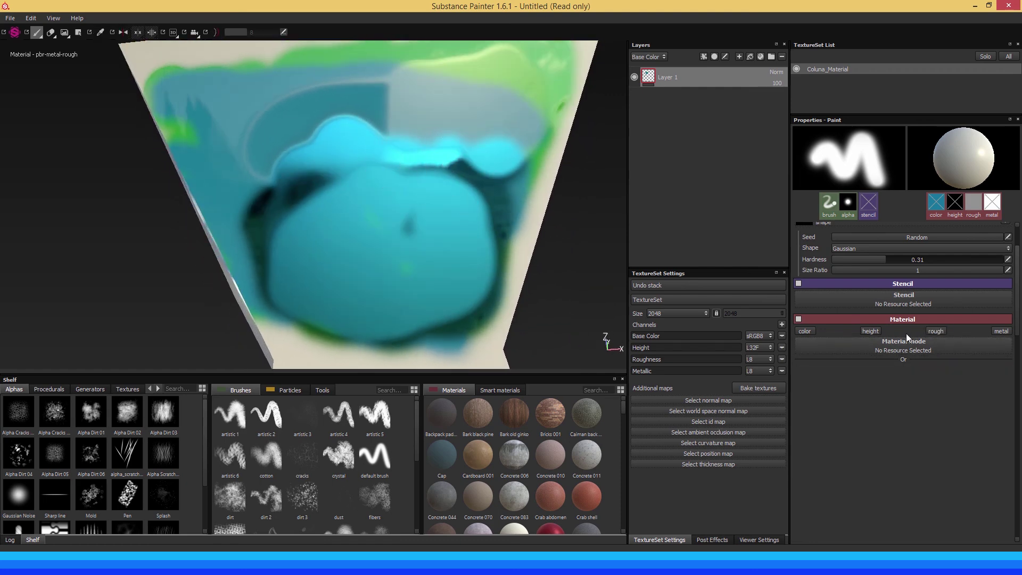
left_click(871, 331)
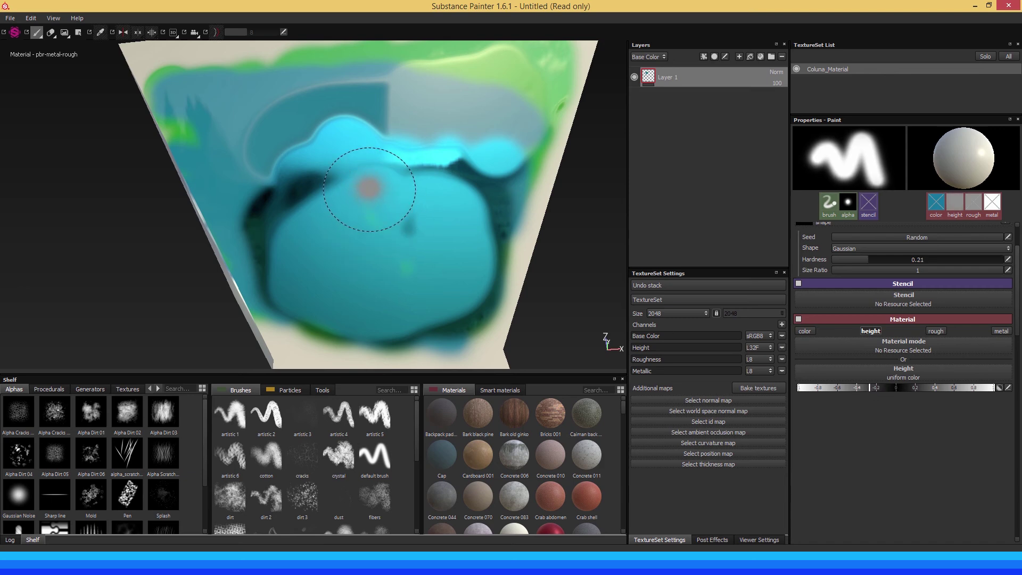
right_click_drag(369, 189, 369, 152, "ctrl")
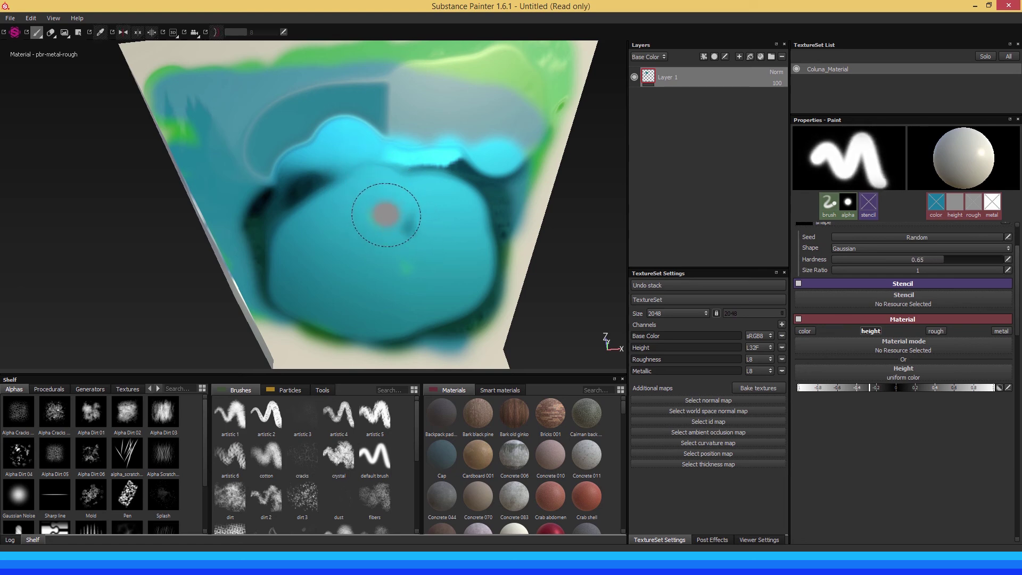
right_click_drag(386, 214, 288, 223, "ctrl")
mouse_move(284, 237)
left_mouse_down()
mouse_move(362, 264)
mouse_move(475, 248)
mouse_move(447, 193)
mouse_move(386, 190)
mouse_move(290, 230)
left_mouse_up()
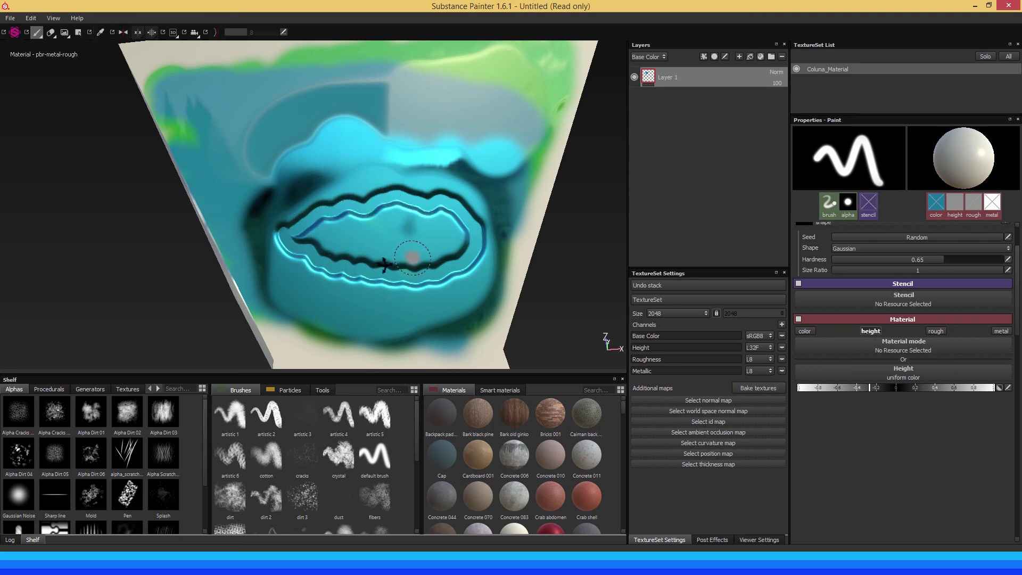
mouse_move(384, 264)
left_mouse_down("alt")
mouse_move(433, 244)
mouse_move(479, 261)
left_mouse_up("alt")
scroll(908, 430, "up", 3)
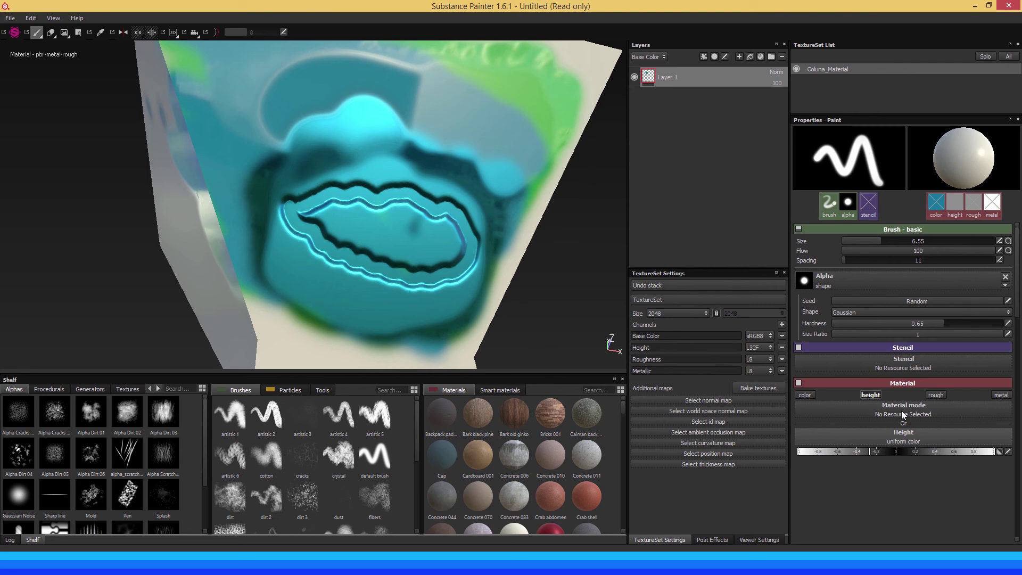
Try a height stroke with the Alpha Dirt 05 alpha inside the carved loop, and undo the stroke
left_click(822, 284)
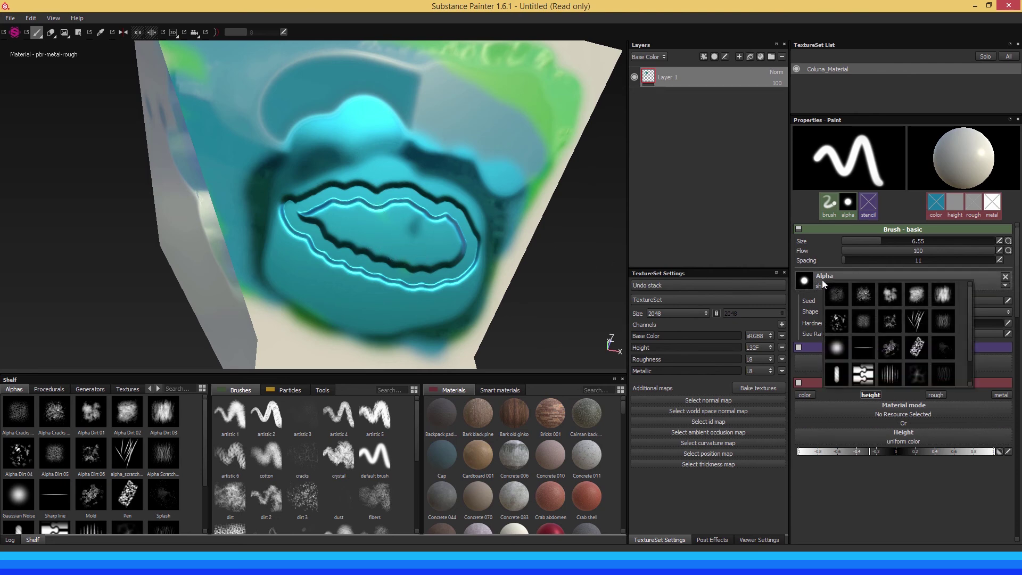
left_click(861, 321)
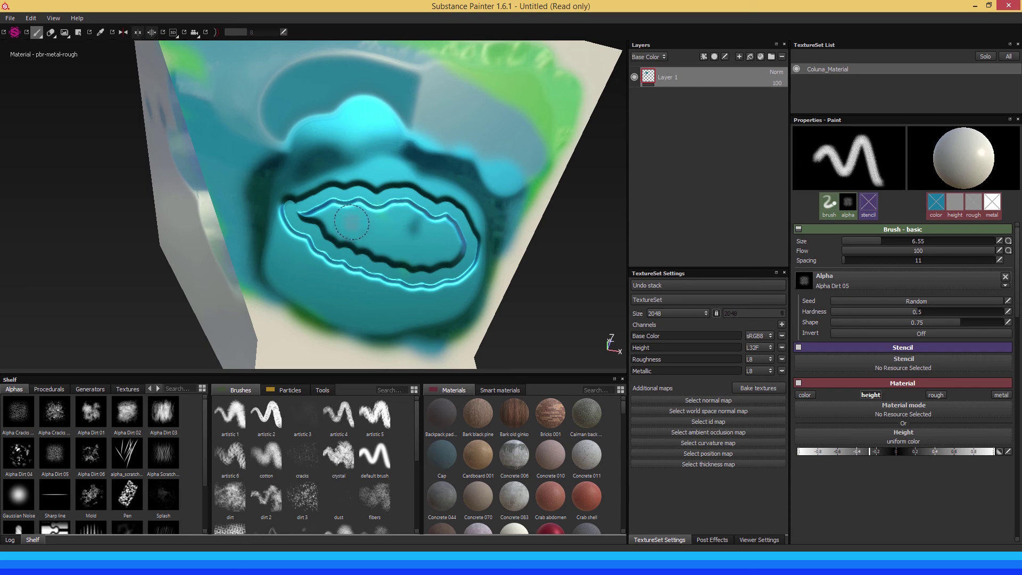
left_click_drag(352, 222, 423, 240)
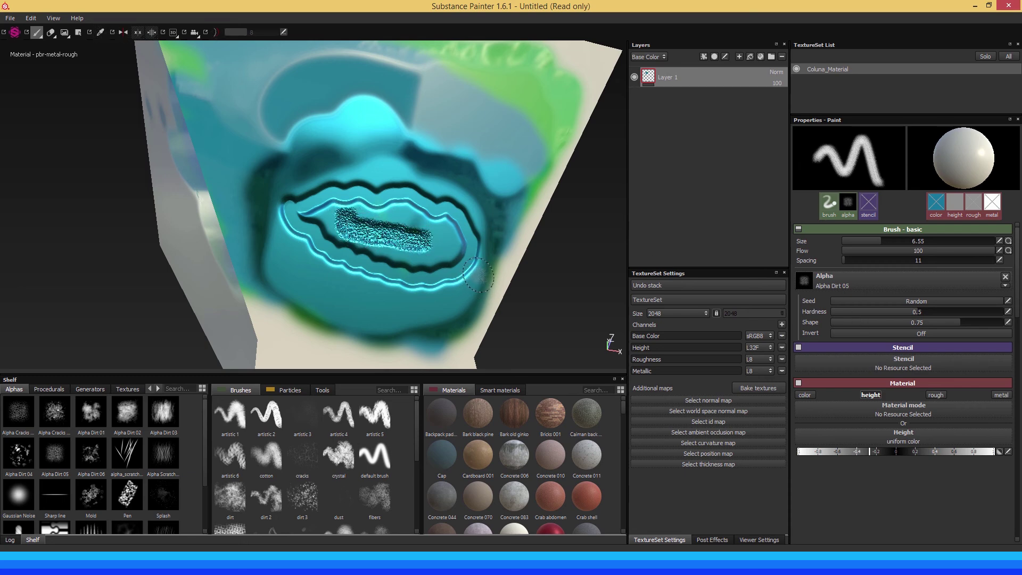
key("ctrl+z")
Switch the brush alpha to alpha_scratches_01, test single height stamps inside the carved loop, and undo them
left_click(823, 281)
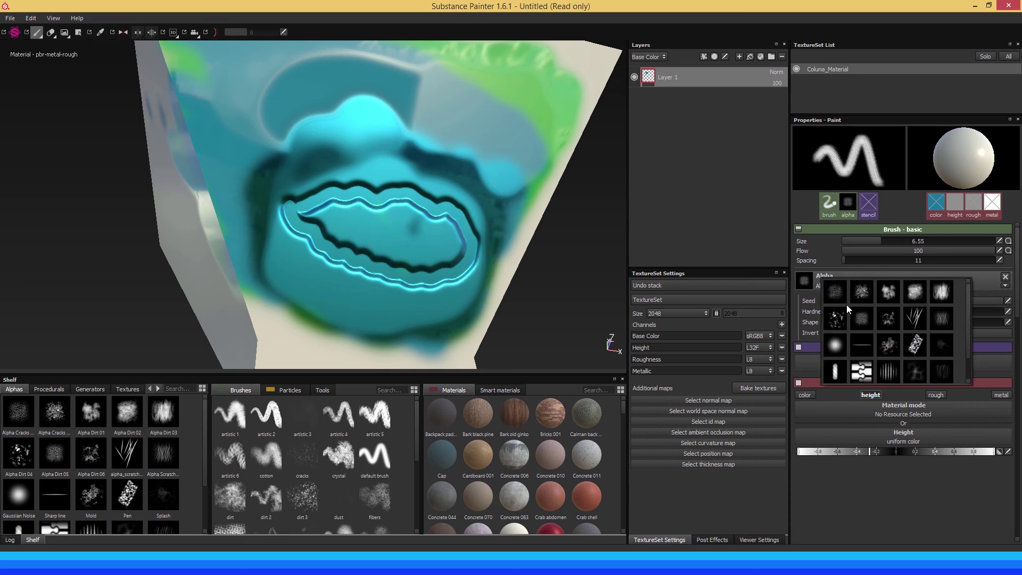
left_click(913, 319)
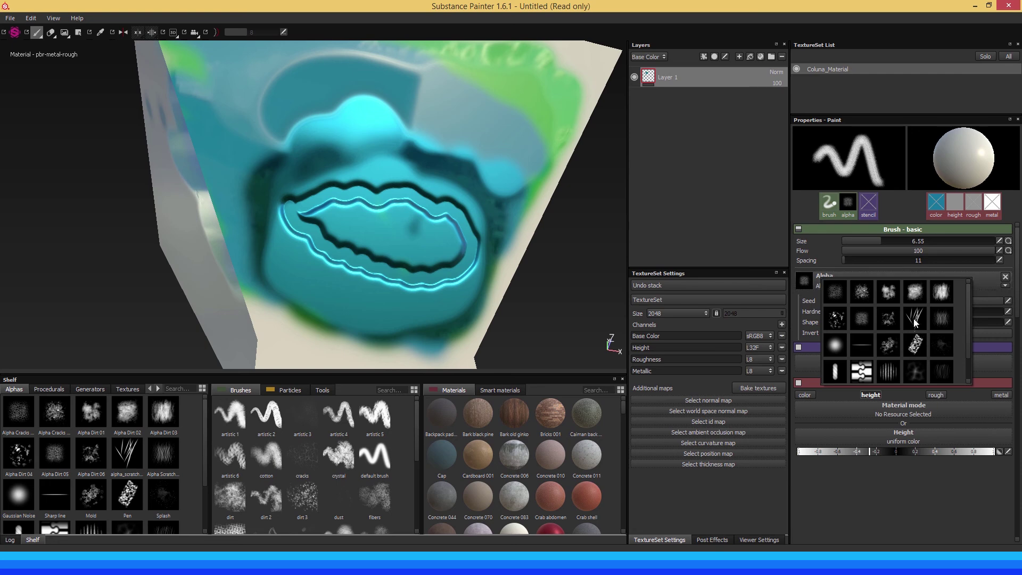
left_click(343, 224)
mouse_move(351, 250)
right_mouse_down("alt")
mouse_move(365, 269)
mouse_move(548, 319)
mouse_move(388, 256)
mouse_move(398, 234)
right_mouse_up("alt")
key("ctrl+z")
left_click(396, 234)
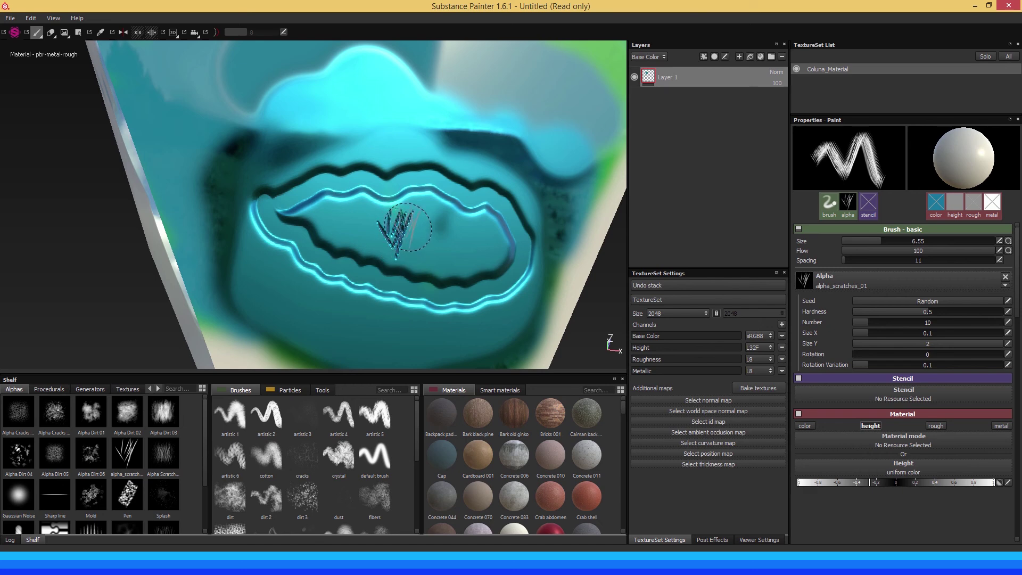
key("ctrl+z")
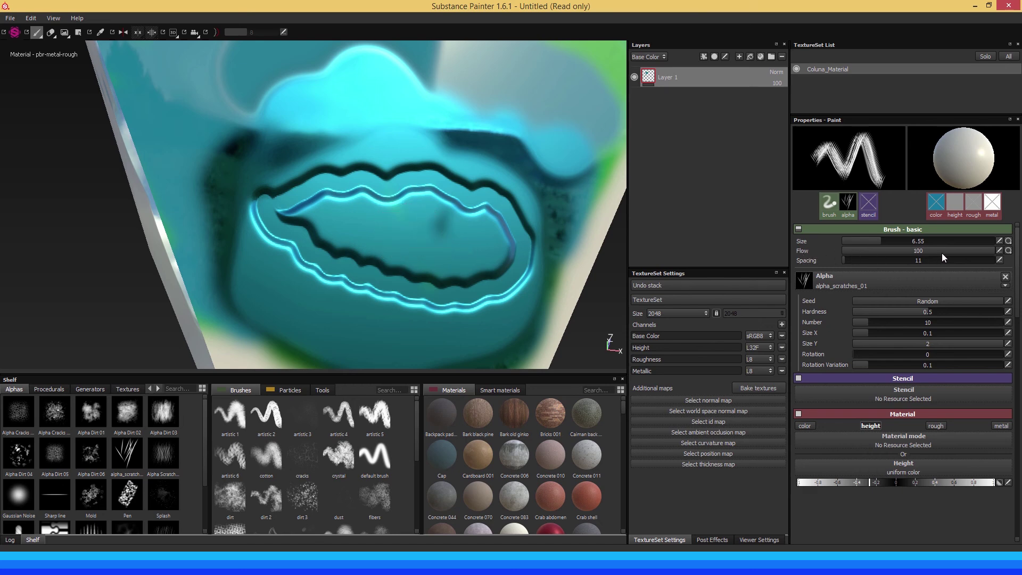
Try a scratch stamp inside the loop with the brush flow lowered to 32, and undo it
left_click_drag(941, 254, 887, 250)
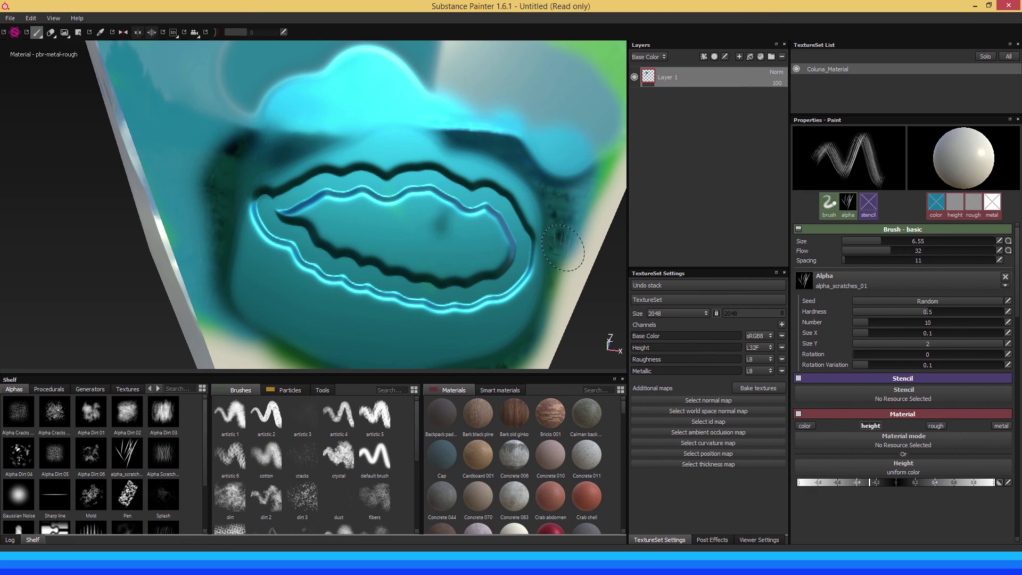
left_click(398, 233)
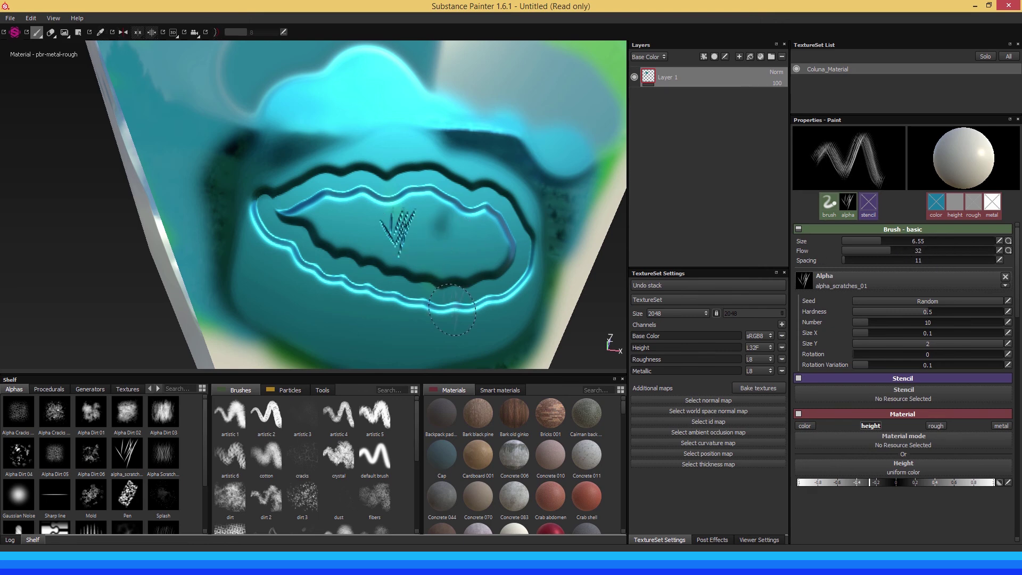
key("ctrl+z")
Reduce the brush flow to about 9 and carve overlapping scratch marks into the left part of the loop's interior
left_click(856, 250)
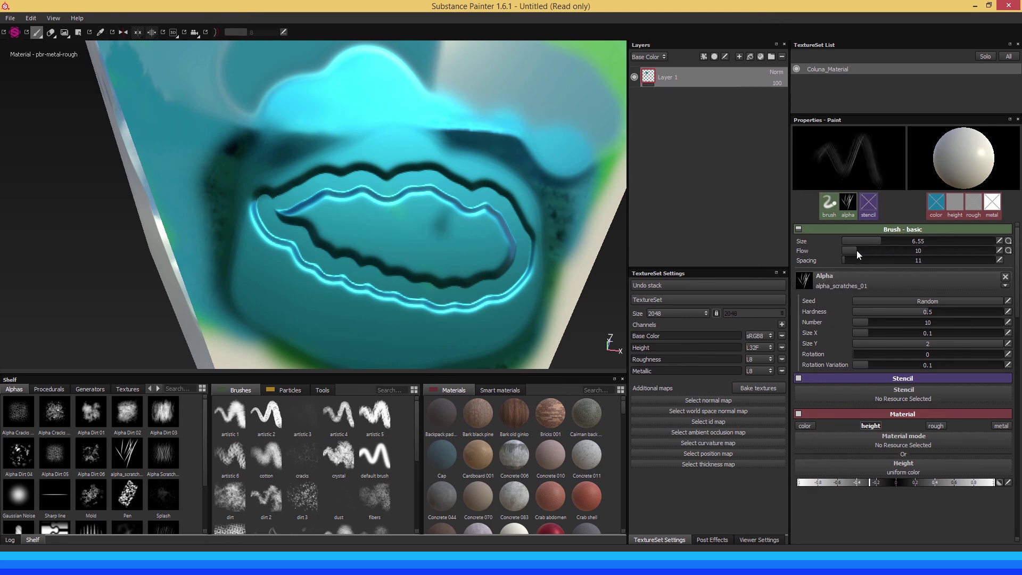
left_click(376, 227)
key("ctrl+z")
left_click_drag(346, 217, 433, 223)
key("ctrl+z")
left_click_drag(345, 217, 364, 239)
left_click(362, 209)
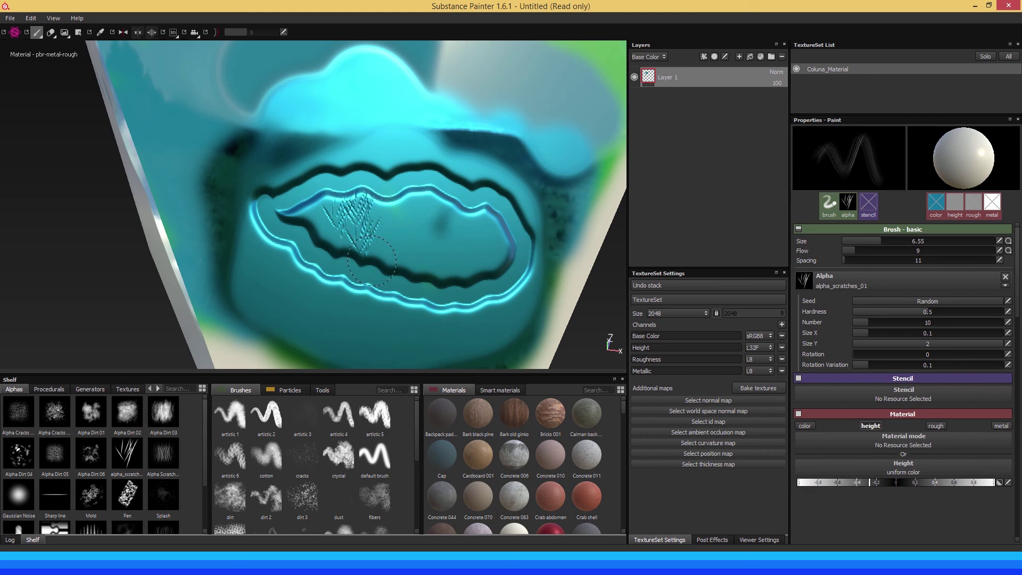
Change the brush alpha to Scratches, raise the flow to 22, and paint fine height detail around the loop's interior
left_click(838, 287)
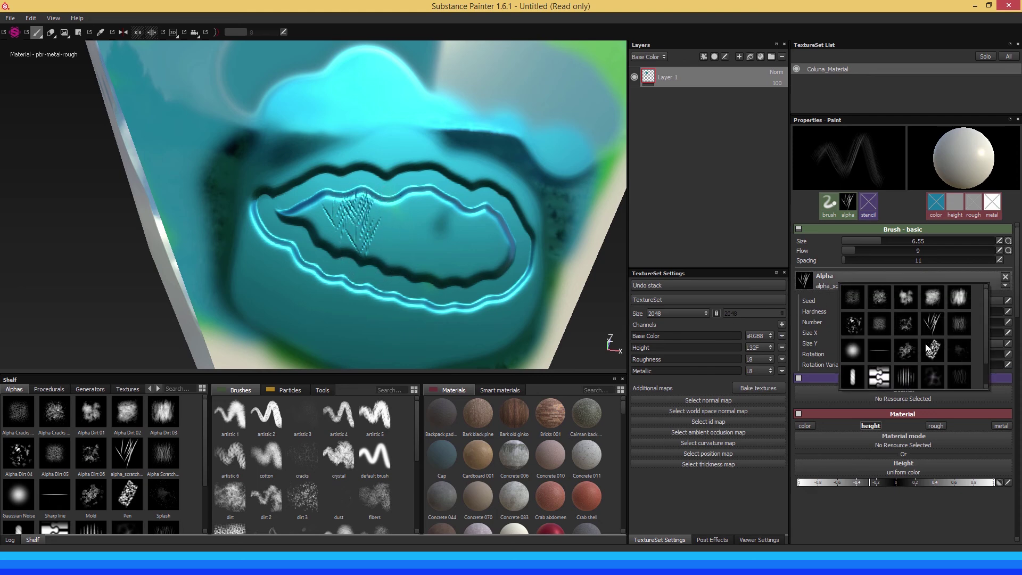
scroll(927, 347, "down", 1)
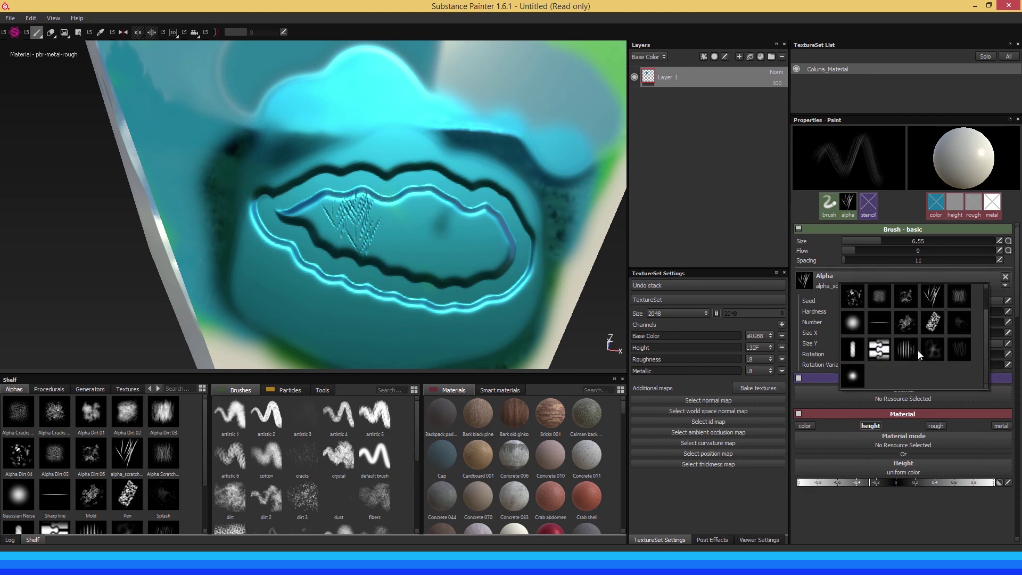
left_click(957, 353)
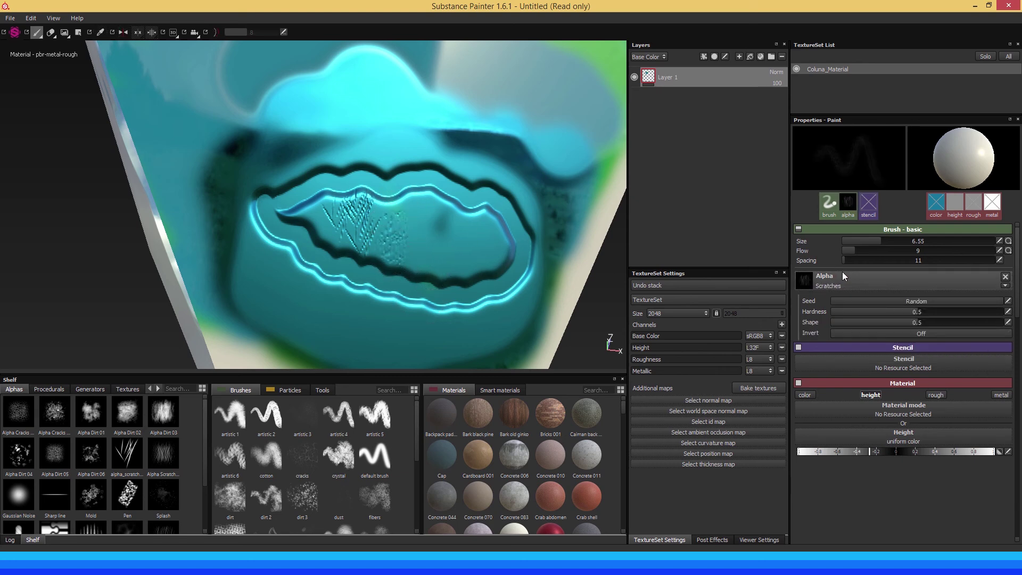
left_click(872, 250)
left_click(435, 256)
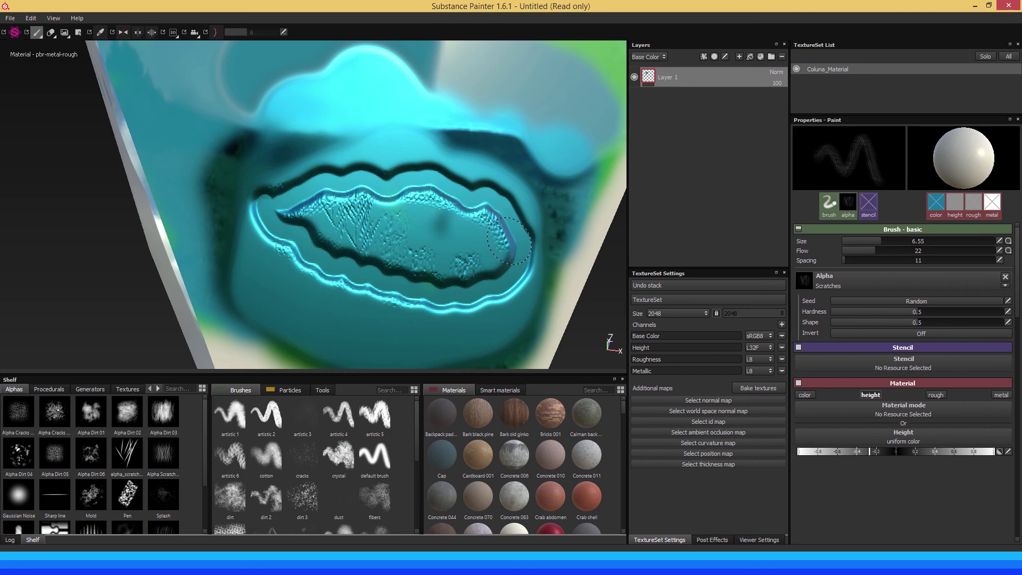
mouse_move(446, 243)
left_mouse_down("alt")
mouse_move(407, 265)
mouse_move(463, 261)
left_mouse_up("alt")
Change the brush alpha to Alpha Dirt 06, stamp it inside the loop, and paint height texture along the carved groove
left_click(846, 282)
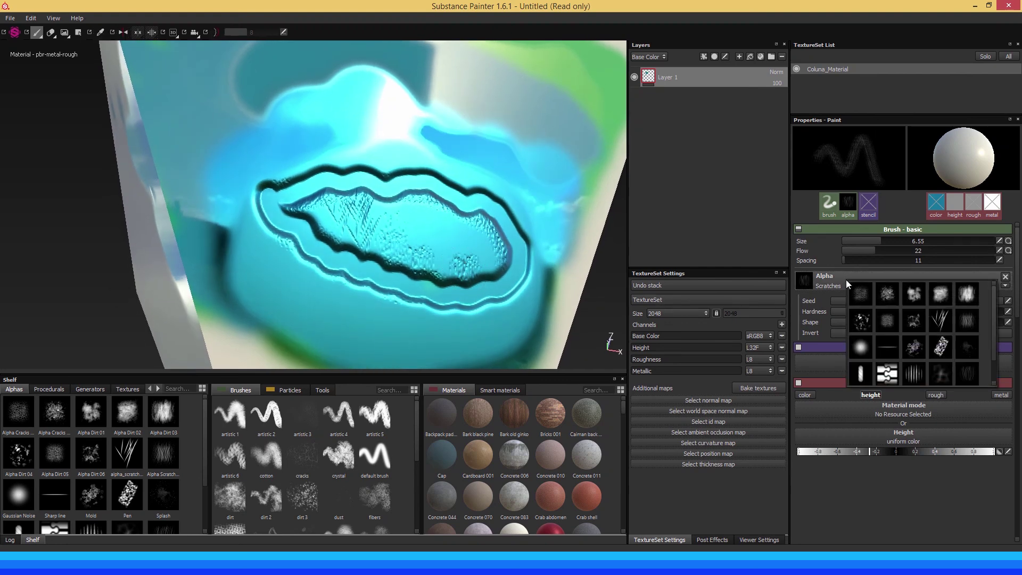
left_click(913, 321)
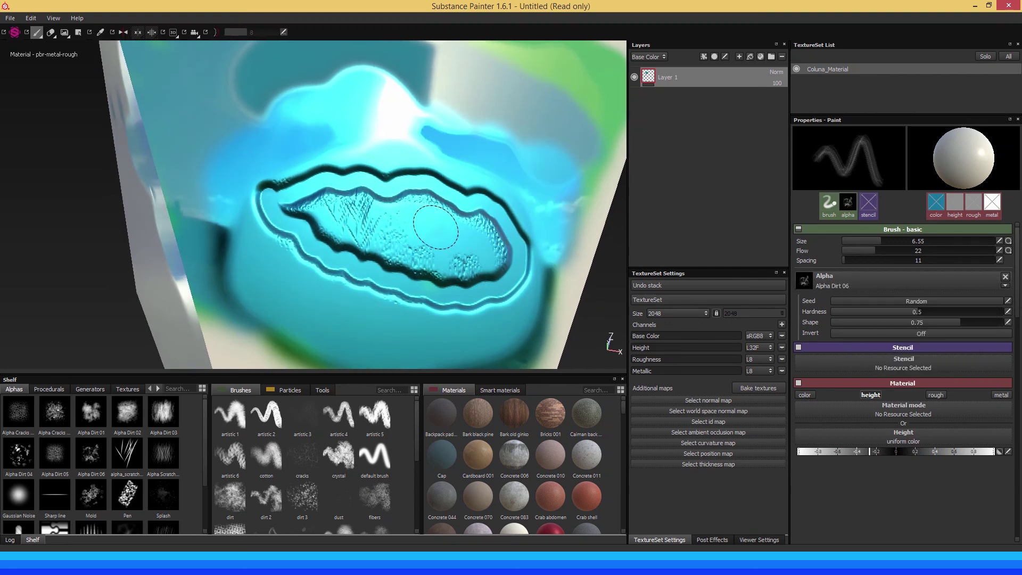
left_click(435, 228)
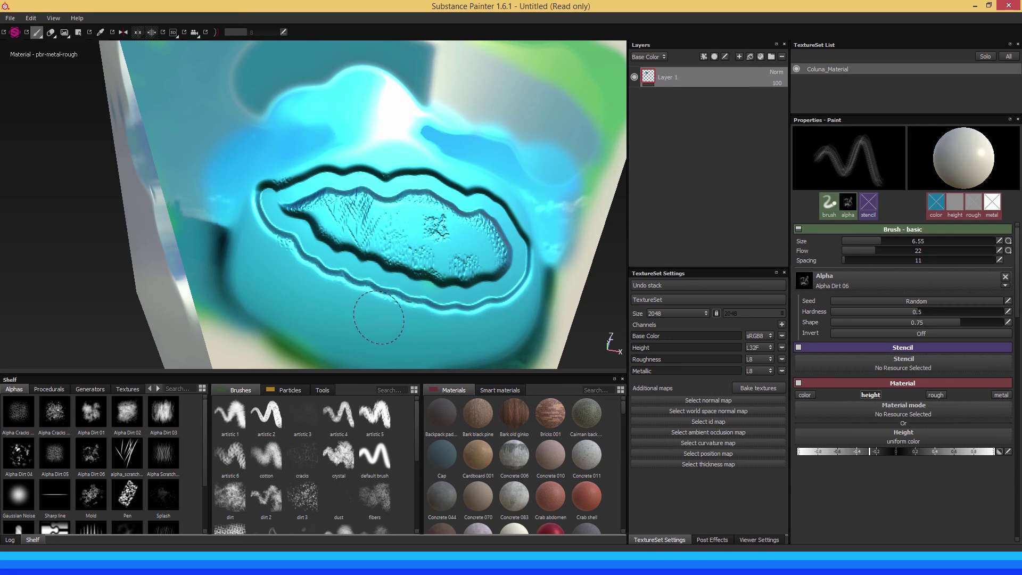
left_click_drag(366, 316, 378, 314, "alt")
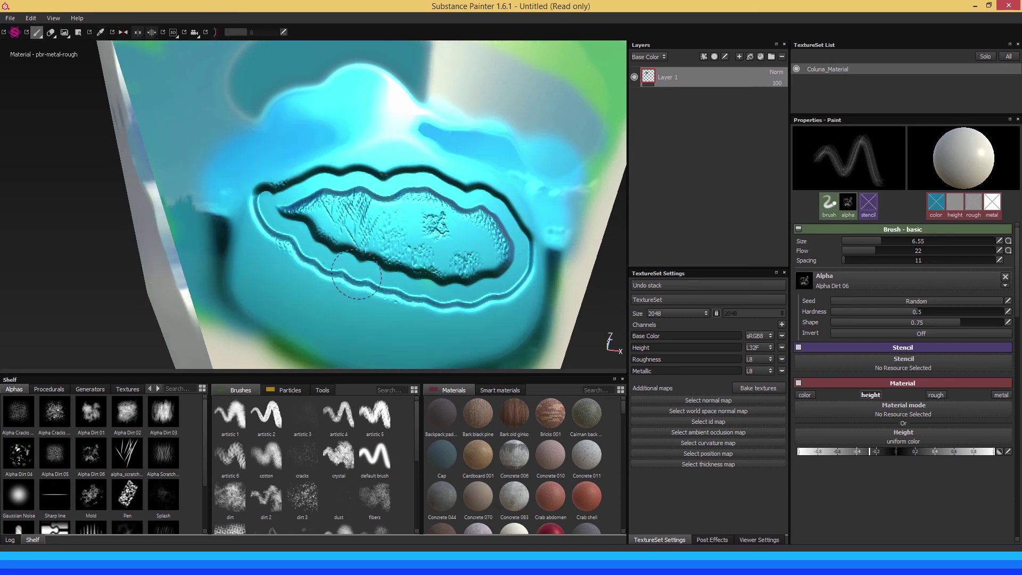
left_click_drag(356, 274, 306, 259, "alt")
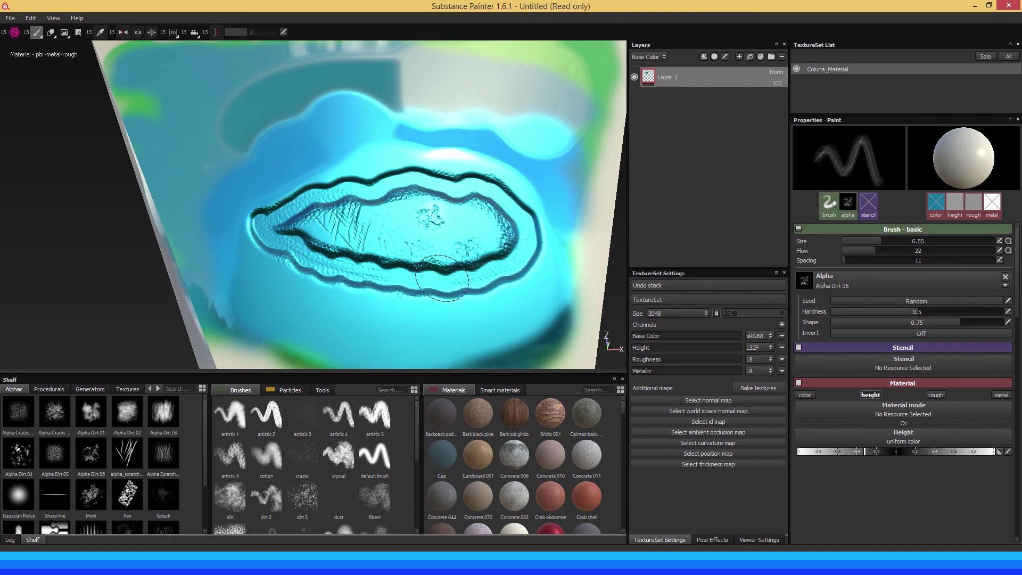
mouse_move(261, 273)
left_mouse_down("alt")
mouse_move(178, 247)
mouse_move(274, 264)
left_mouse_up("alt")
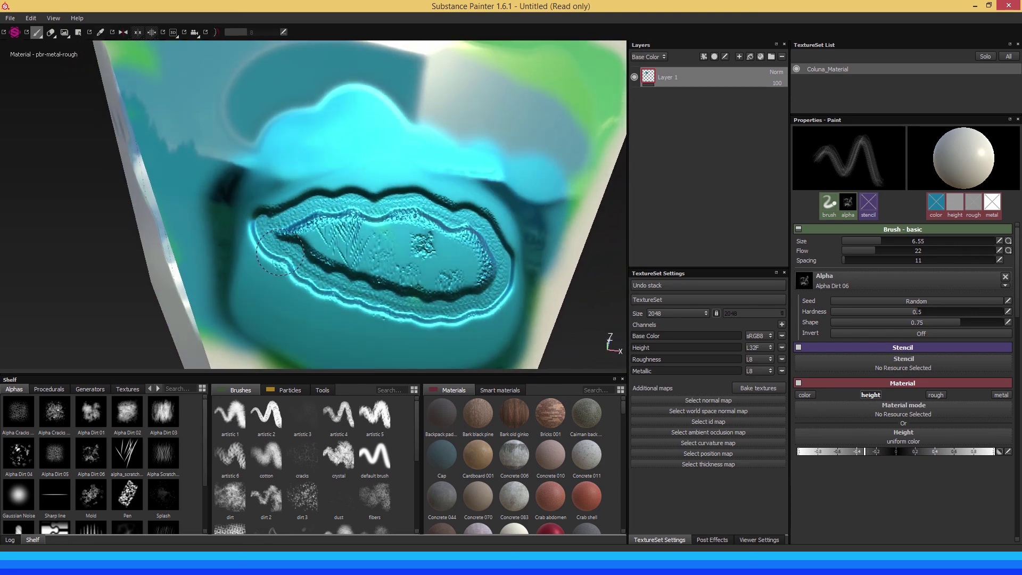
mouse_move(447, 236)
left_mouse_down("alt")
mouse_move(413, 235)
mouse_move(376, 201)
mouse_move(392, 227)
mouse_move(343, 218)
mouse_move(354, 246)
left_mouse_up("alt")
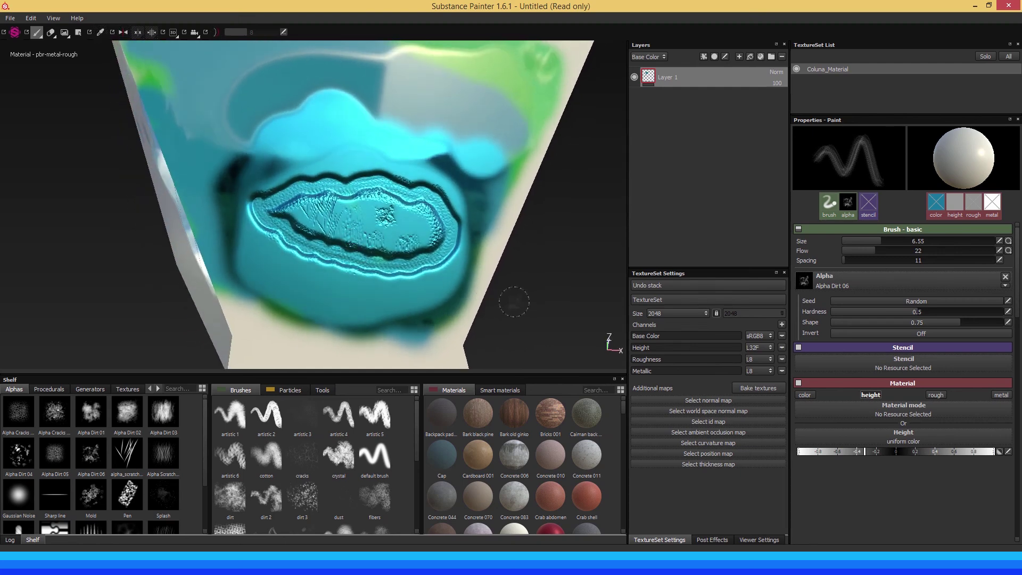
Restore the brush's Gaussian shape alpha and set the flow to 100
left_click(819, 281)
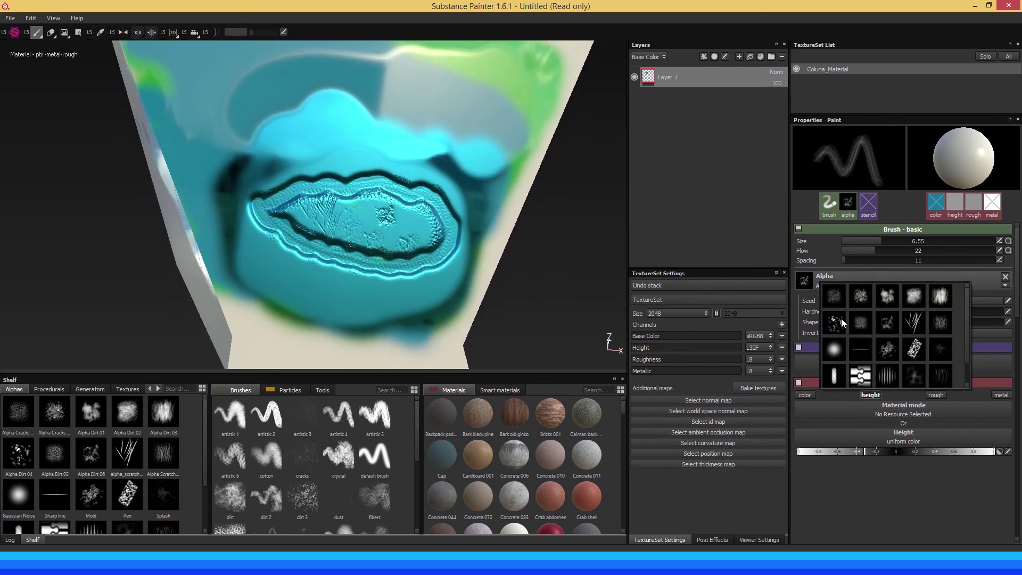
scroll(846, 330, "down", 1)
left_click(834, 374)
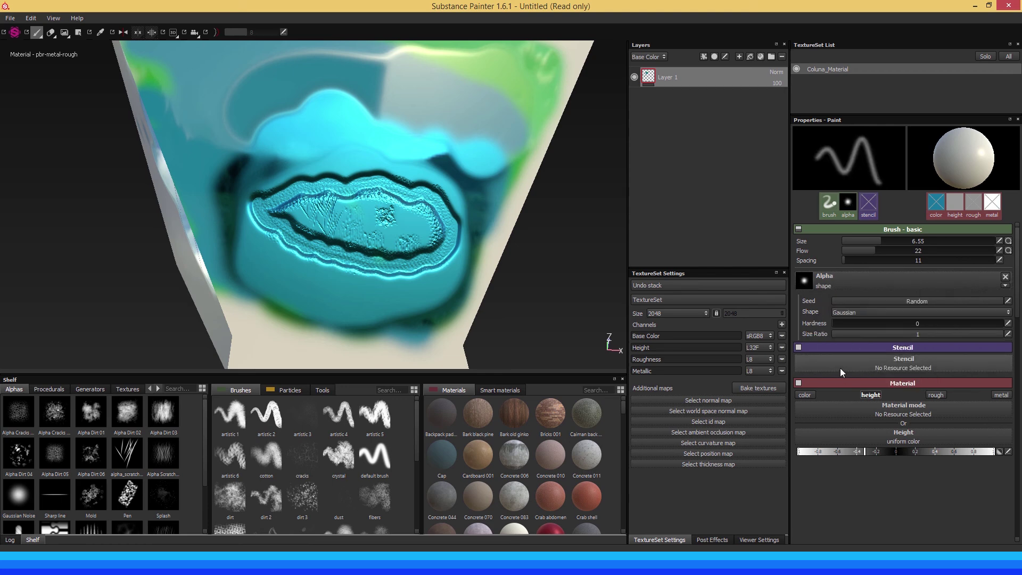
left_click_drag(883, 251, 1004, 258)
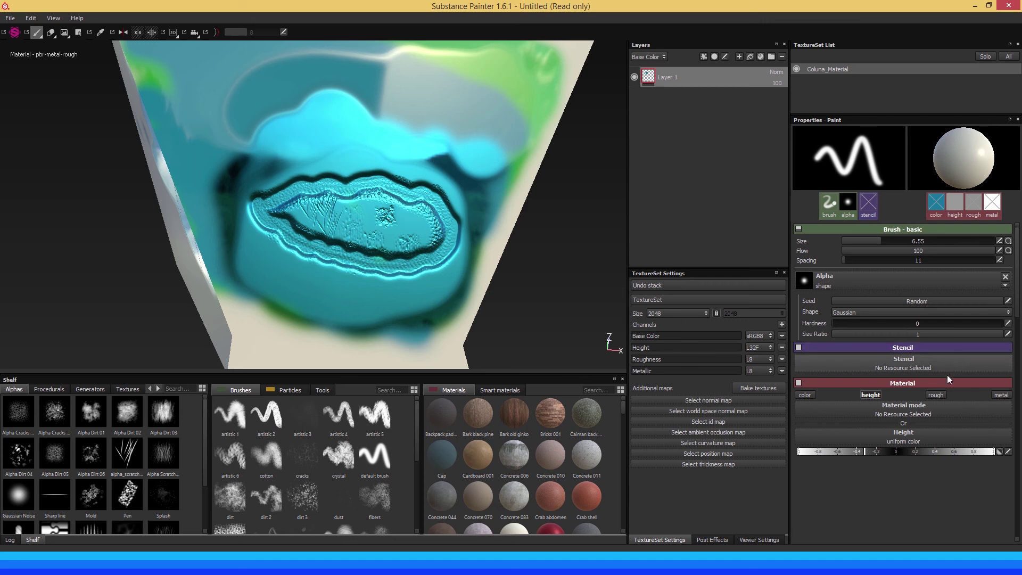
Switch the brush from height to metallic only at 0, and paint over the lower part of the carved loop
left_click(870, 396)
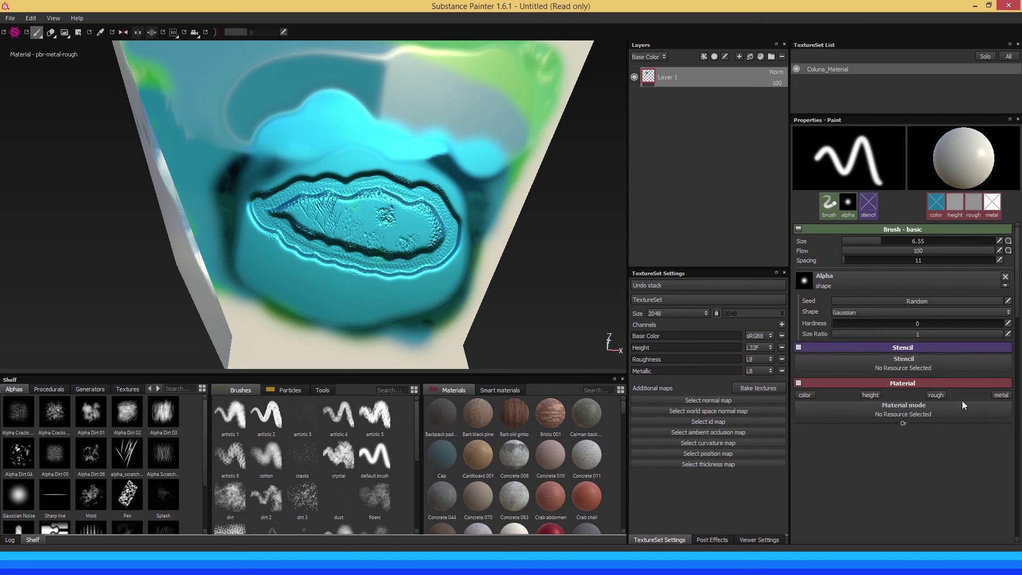
left_click(1002, 396)
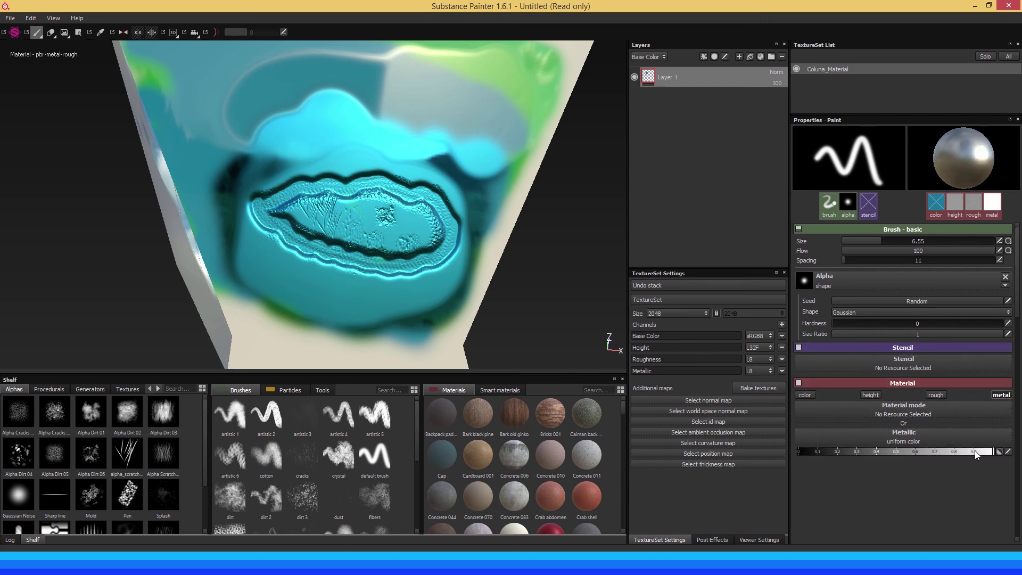
left_click_drag(975, 450, 799, 448)
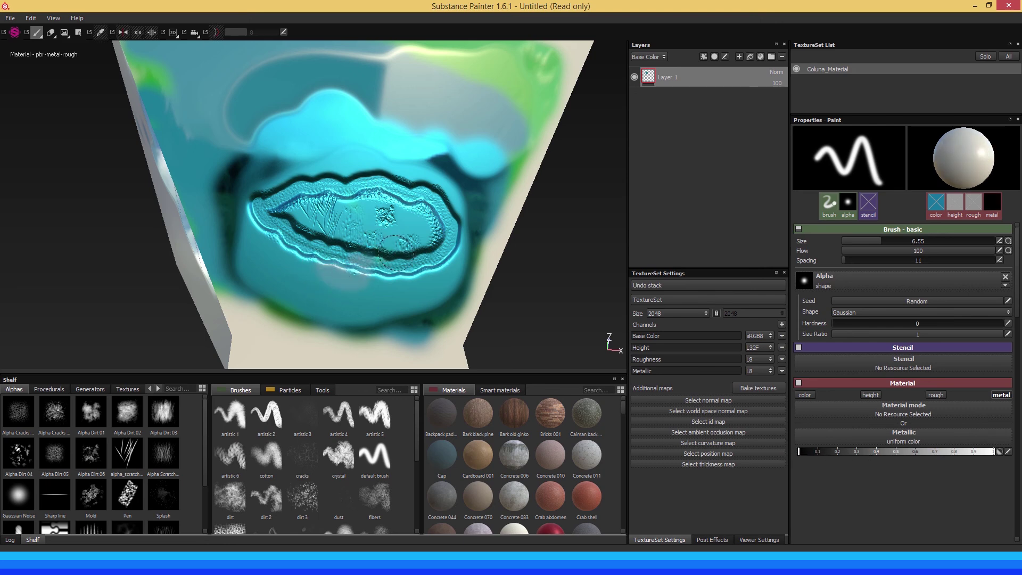
mouse_move(395, 244)
left_mouse_down()
mouse_move(362, 250)
mouse_move(513, 247)
mouse_move(347, 217)
mouse_move(388, 228)
mouse_move(372, 230)
left_mouse_up()
Set the metallic value to about 0.65 and paint over the gray non-metallic patch at the loop's lower part
left_click(833, 451)
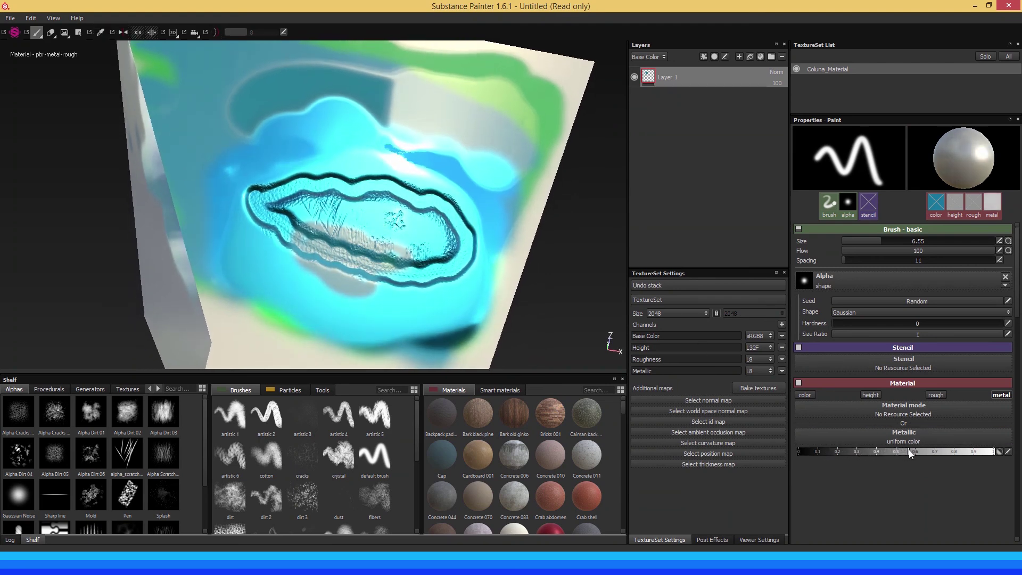
left_click_drag(920, 452, 923, 451)
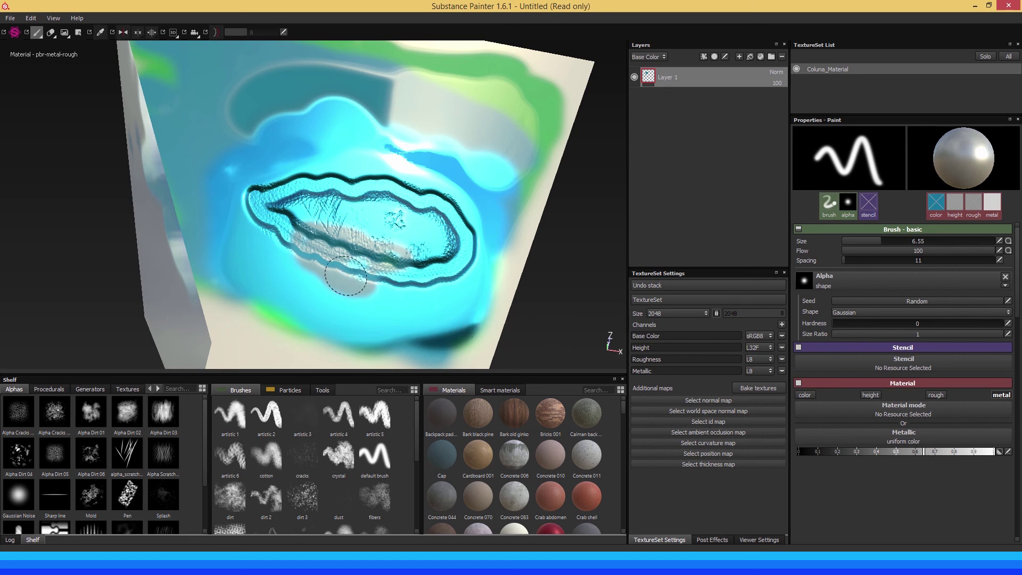
left_click_drag(320, 276, 328, 232, "alt")
Set the metallic value to 1 and paint over the blue and gray areas above the loop and down the face's left side
left_click(993, 452)
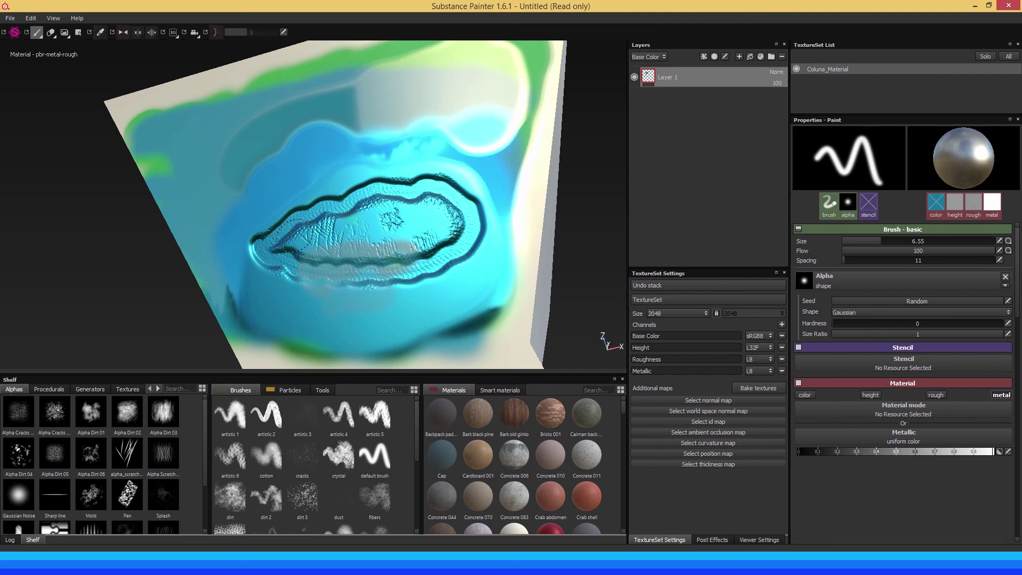
left_click_drag(287, 261, 272, 278, "alt")
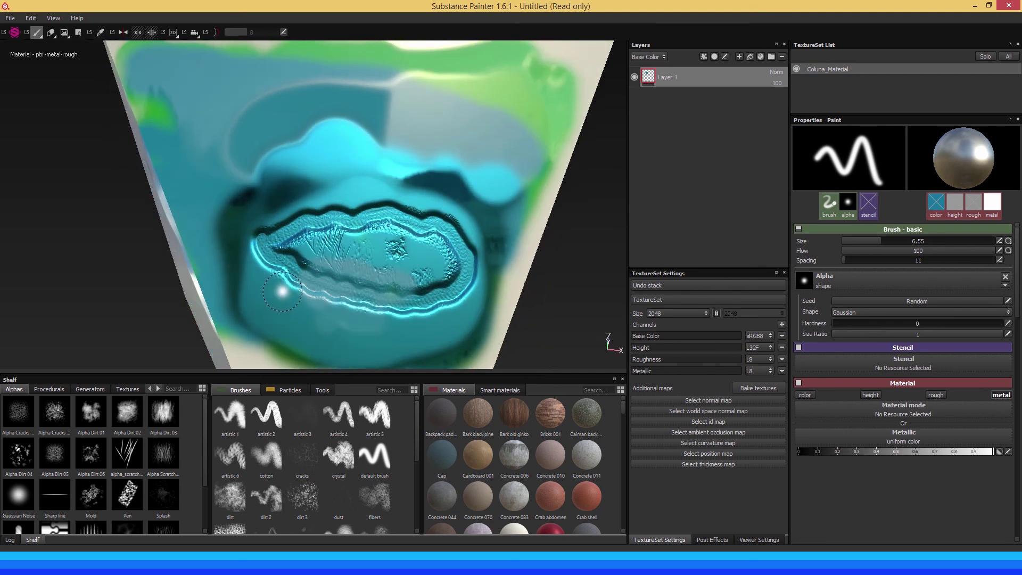
mouse_move(230, 190)
left_mouse_down()
mouse_move(213, 184)
mouse_move(250, 127)
mouse_move(316, 128)
mouse_move(266, 113)
mouse_move(290, 98)
mouse_move(445, 118)
mouse_move(407, 141)
mouse_move(490, 137)
mouse_move(449, 107)
mouse_move(506, 142)
mouse_move(456, 161)
mouse_move(519, 161)
left_mouse_up()
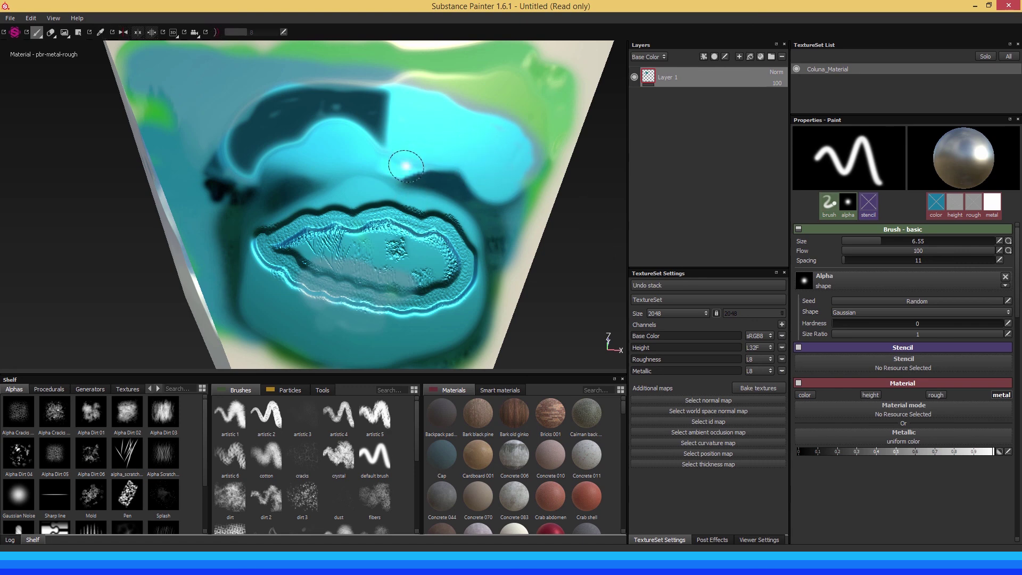
mouse_move(406, 164)
left_mouse_down("alt")
mouse_move(299, 176)
mouse_move(319, 167)
mouse_move(303, 171)
mouse_move(346, 181)
mouse_move(317, 199)
mouse_move(371, 216)
mouse_move(410, 181)
mouse_move(513, 203)
mouse_move(475, 198)
left_mouse_up("alt")
mouse_move(160, 168)
left_mouse_down()
mouse_move(173, 199)
mouse_move(273, 216)
mouse_move(171, 216)
mouse_move(184, 277)
mouse_move(175, 304)
mouse_move(189, 316)
left_mouse_up()
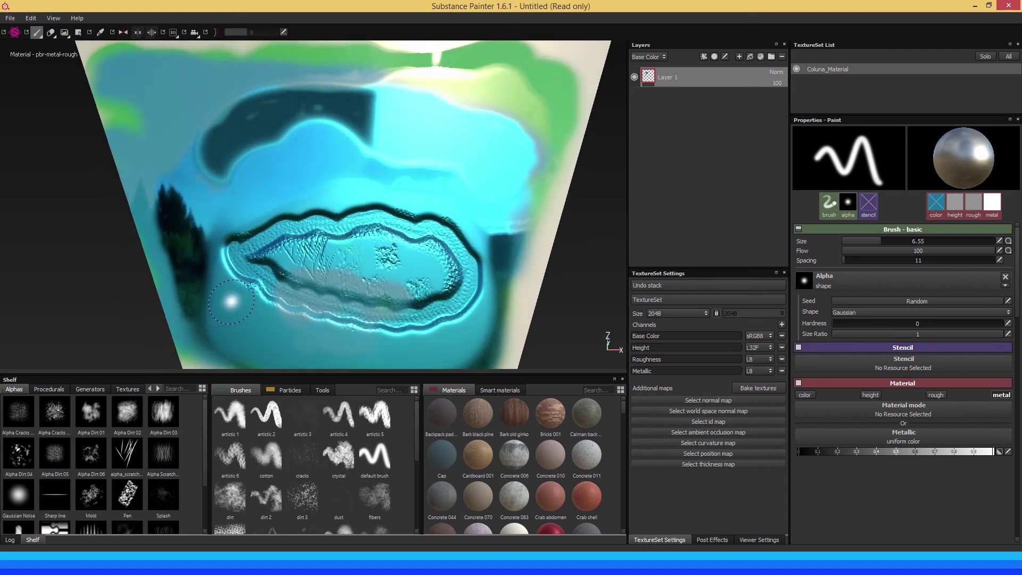
Enable the color, height and roughness channels on the brush alongside metallic, and look over their sliders
left_click(937, 395)
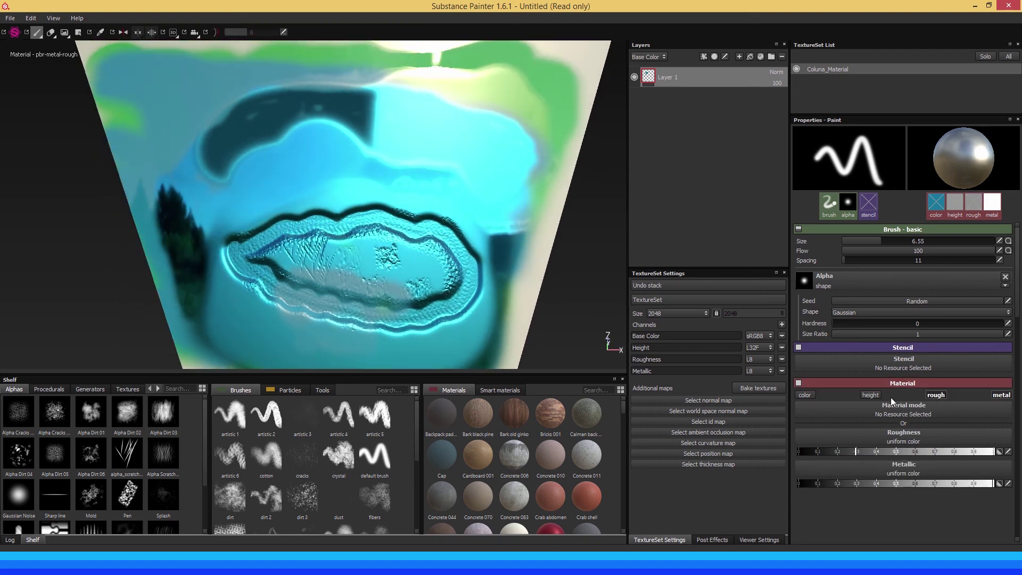
left_click(871, 395)
left_click(806, 394)
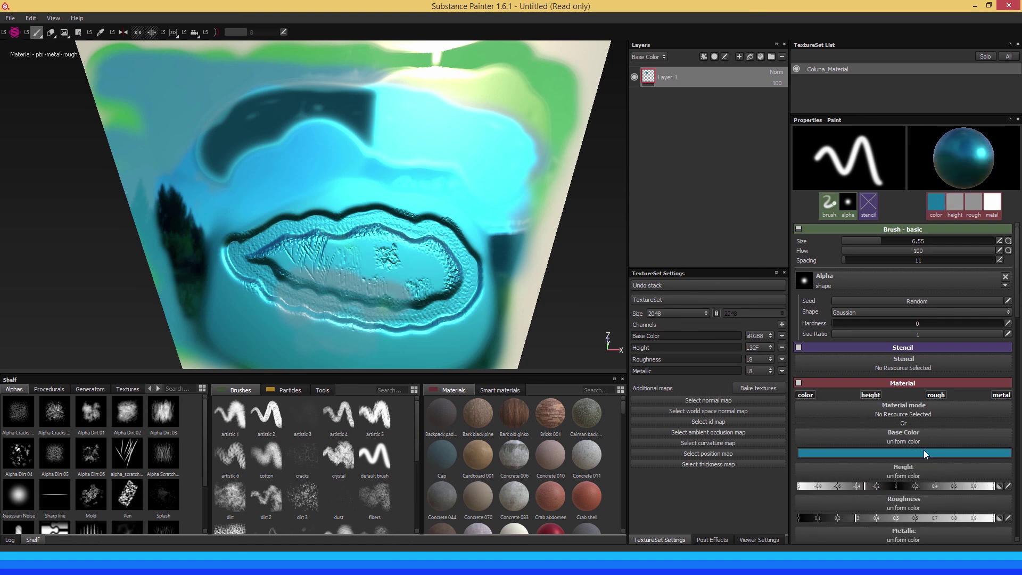
scroll(960, 455, "down", 1)
scroll(964, 453, "up", 1)
scroll(962, 450, "down", 2)
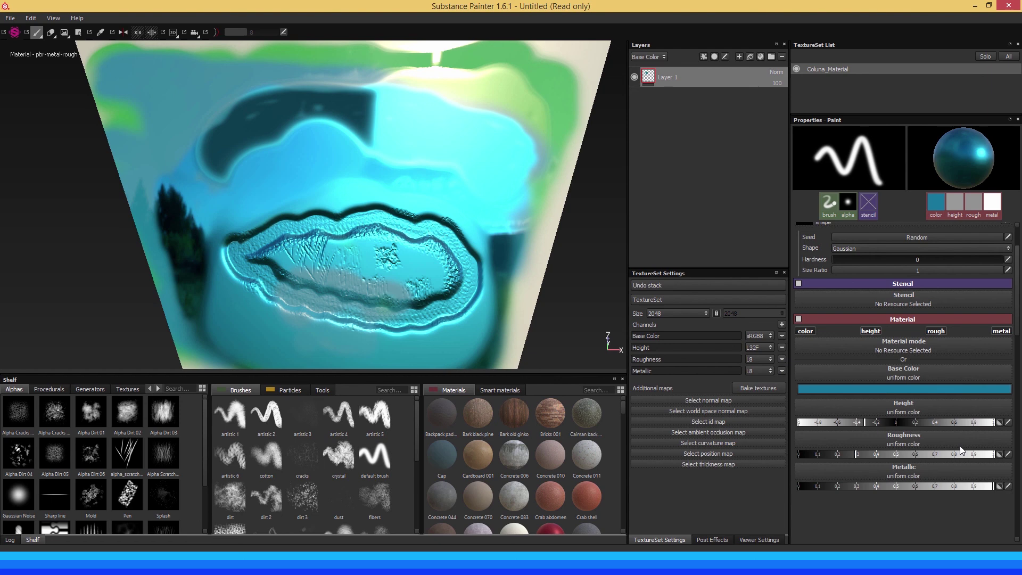
scroll(948, 443, "up", 2)
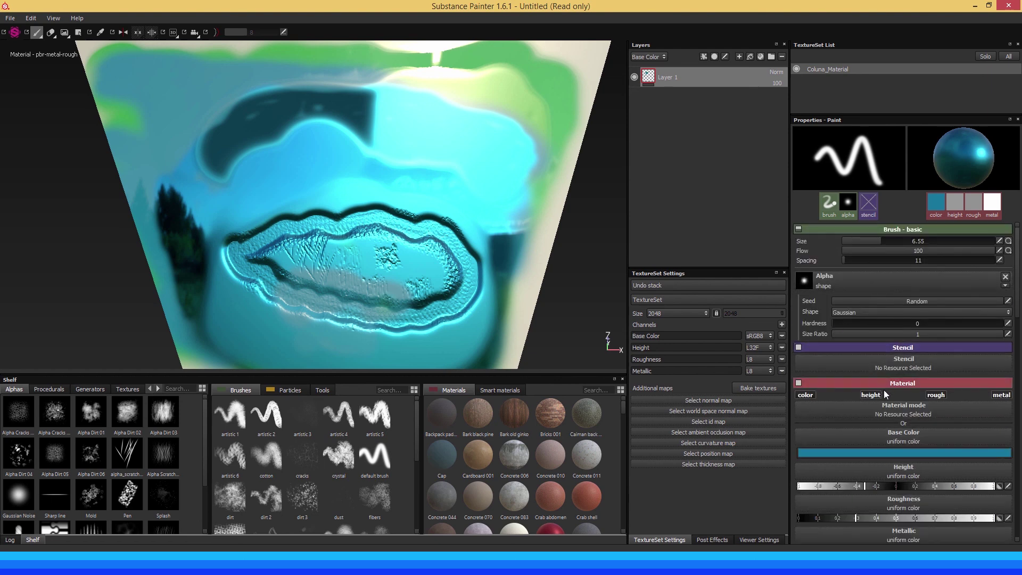
scroll(924, 461, "down", 2)
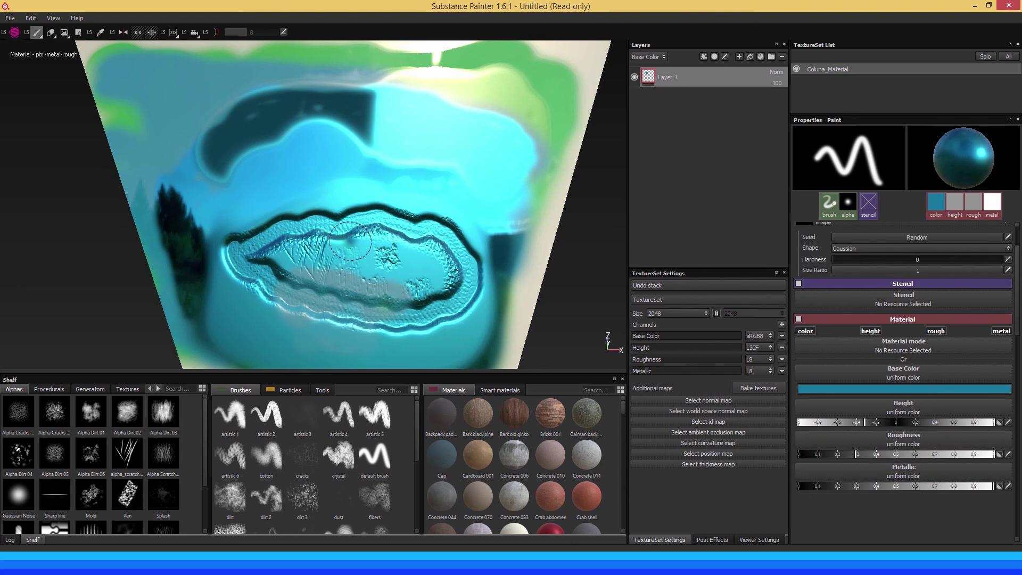
Try the eraser on the left half of the carved loop, and undo the eraser strokes
mouse_move(350, 242)
left_mouse_down("alt")
mouse_move(422, 217)
mouse_move(372, 221)
mouse_move(383, 224)
mouse_move(346, 212)
left_mouse_up("alt")
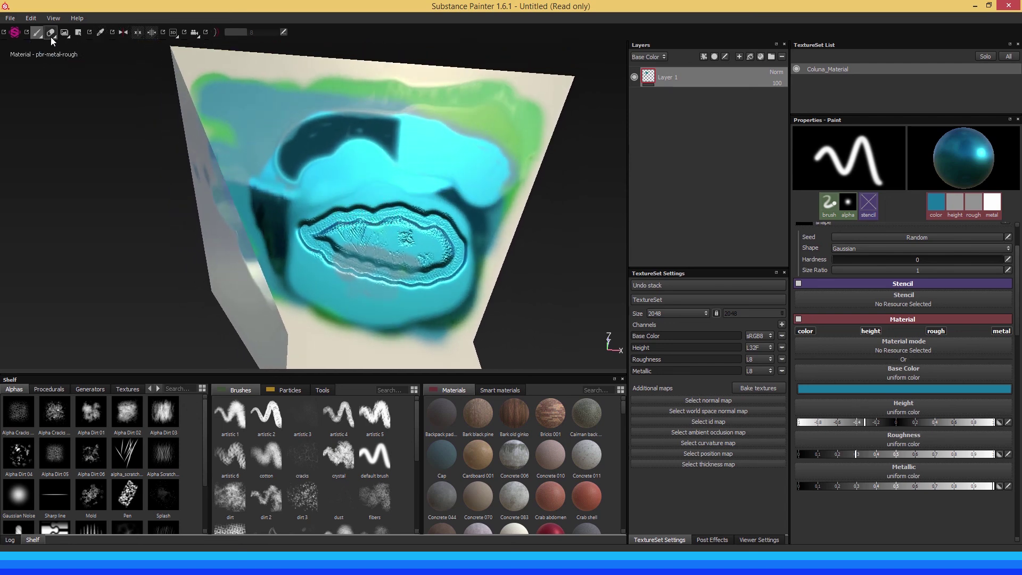
key("e")
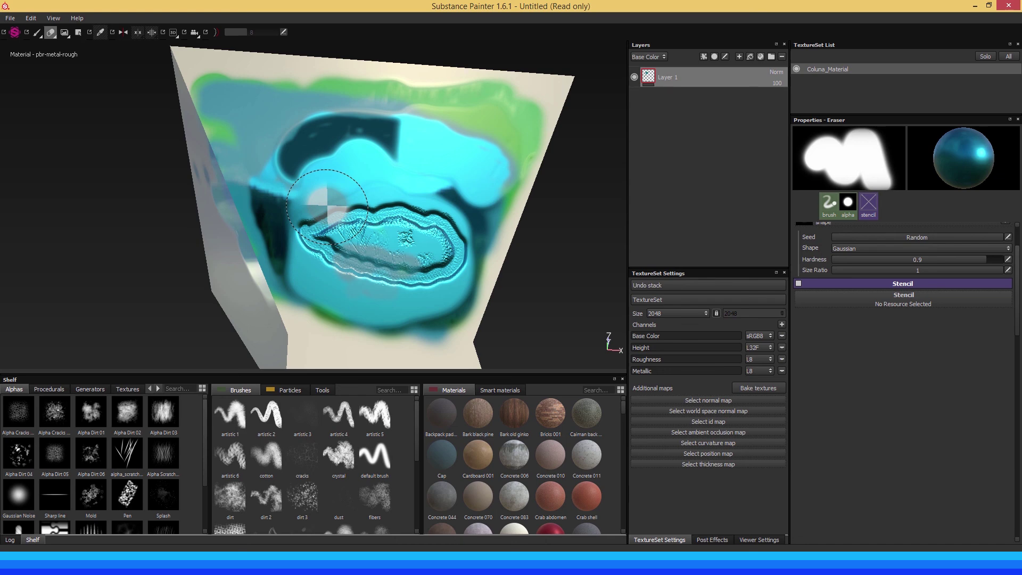
mouse_move(327, 206)
left_mouse_down()
mouse_move(373, 262)
mouse_move(367, 249)
mouse_move(370, 293)
left_mouse_up()
scroll(950, 442, "up", 2)
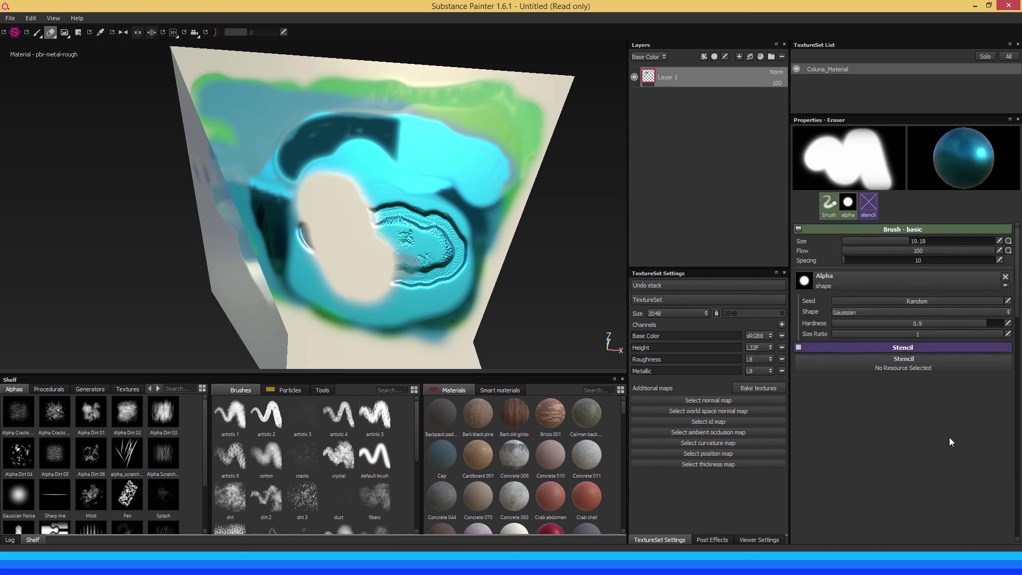
mouse_move(388, 255)
left_mouse_down()
mouse_move(367, 254)
mouse_move(369, 213)
mouse_move(397, 241)
mouse_move(392, 270)
mouse_move(422, 251)
mouse_move(406, 217)
mouse_move(426, 302)
left_mouse_up()
key("ctrl+z")
key("ctrl+z")
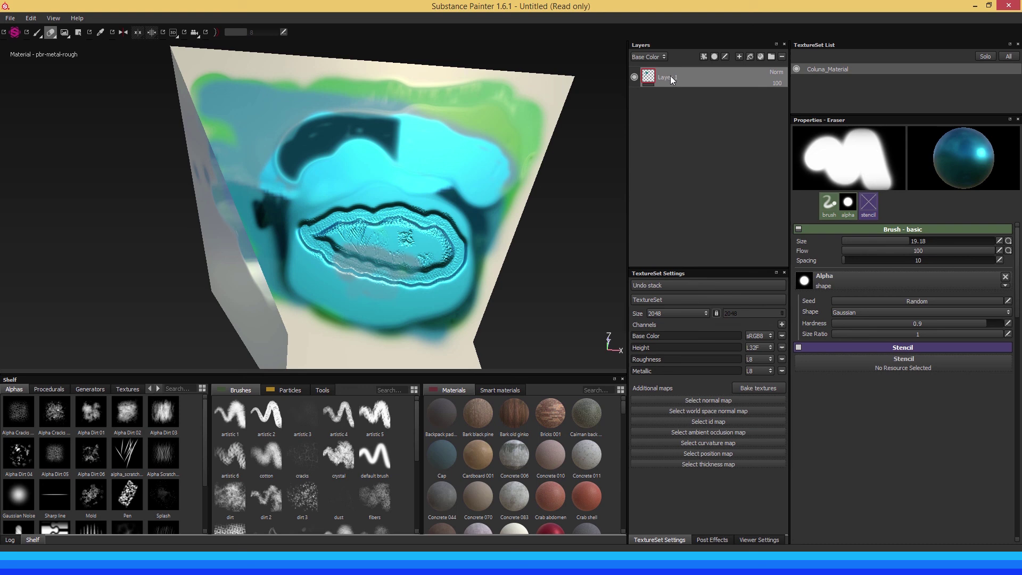
Erase an oval patch across the left part of the carved loop, and return to the paint brush
key("1")
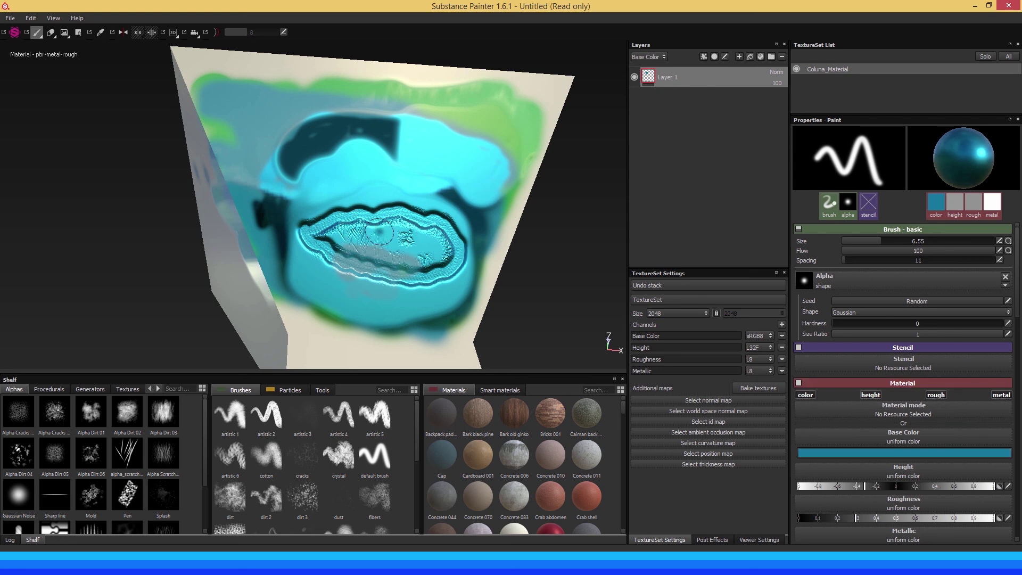
left_click_drag(437, 217, 406, 204, "alt")
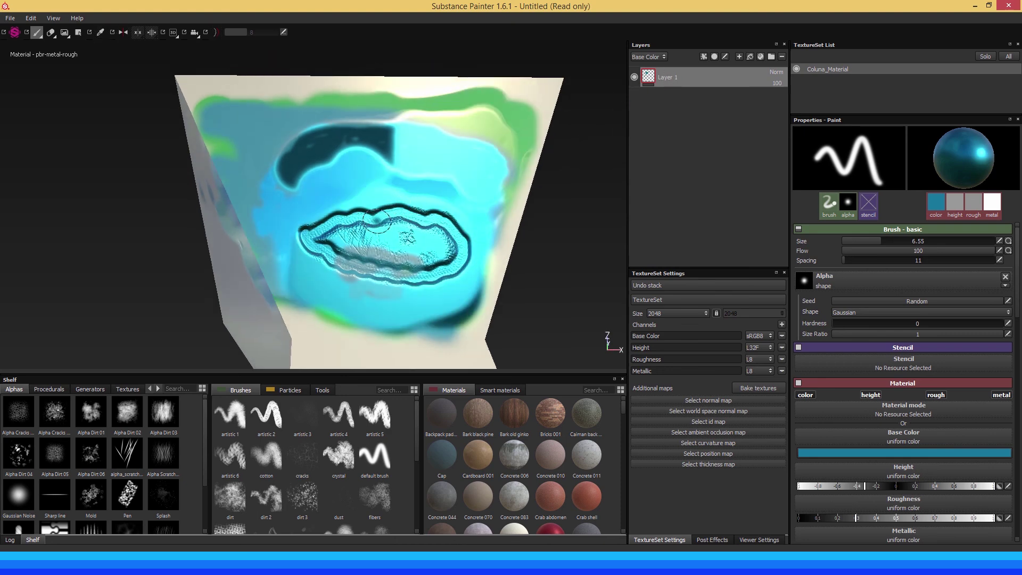
key("e")
scroll(372, 224, "up", 2)
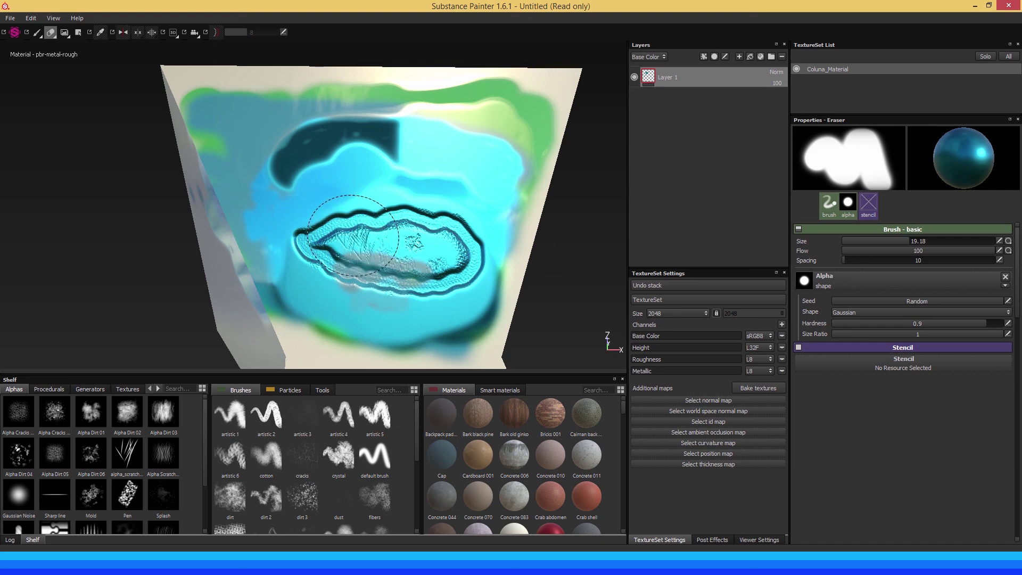
mouse_move(352, 235)
left_mouse_down()
mouse_move(343, 256)
mouse_move(352, 226)
mouse_move(348, 244)
mouse_move(409, 240)
mouse_move(344, 234)
mouse_move(392, 255)
mouse_move(404, 250)
left_mouse_up()
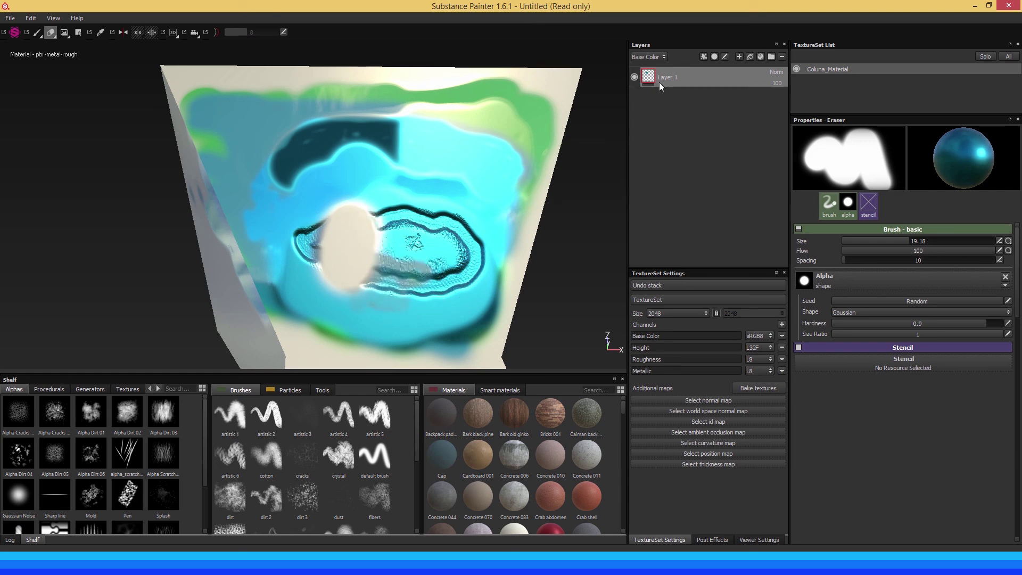
key("1")
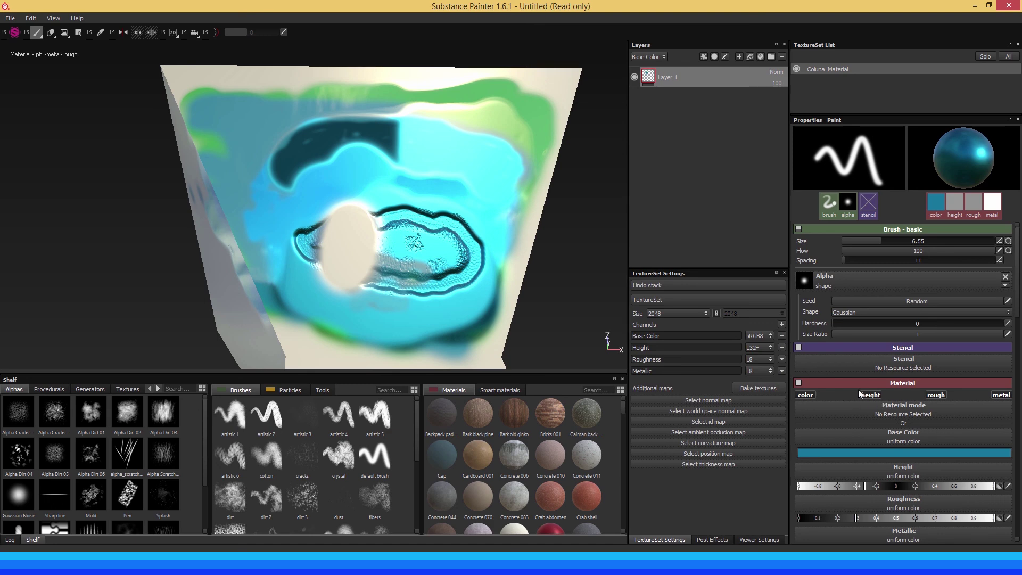
mouse_move(474, 200)
left_mouse_down("alt")
mouse_move(436, 210)
mouse_move(495, 213)
left_mouse_up("alt")
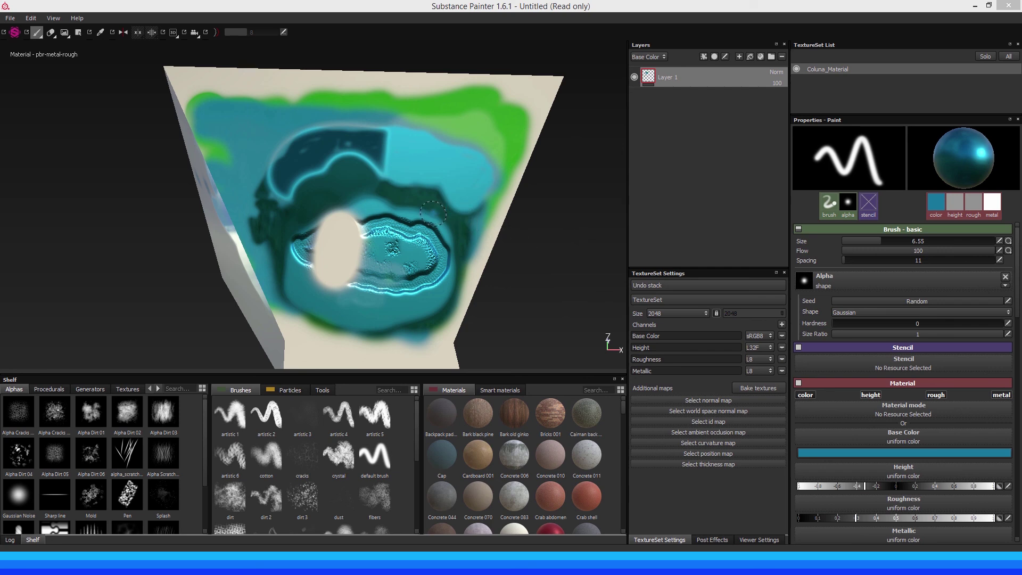
mouse_move(288, 236)
left_mouse_down("alt")
mouse_move(367, 251)
mouse_move(436, 237)
mouse_move(436, 210)
mouse_move(464, 228)
left_mouse_up("alt")
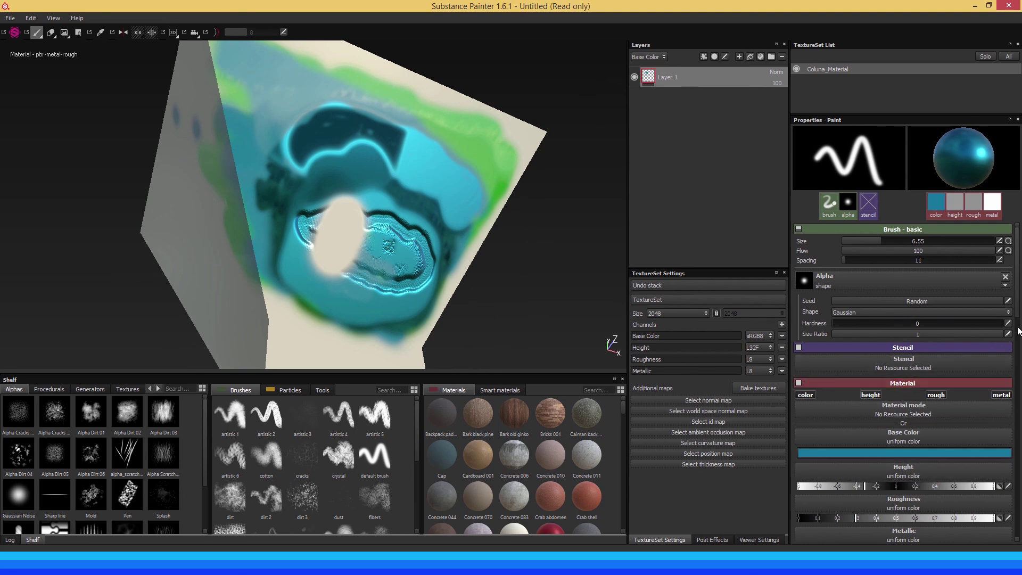
scroll(1018, 327, "down", 2)
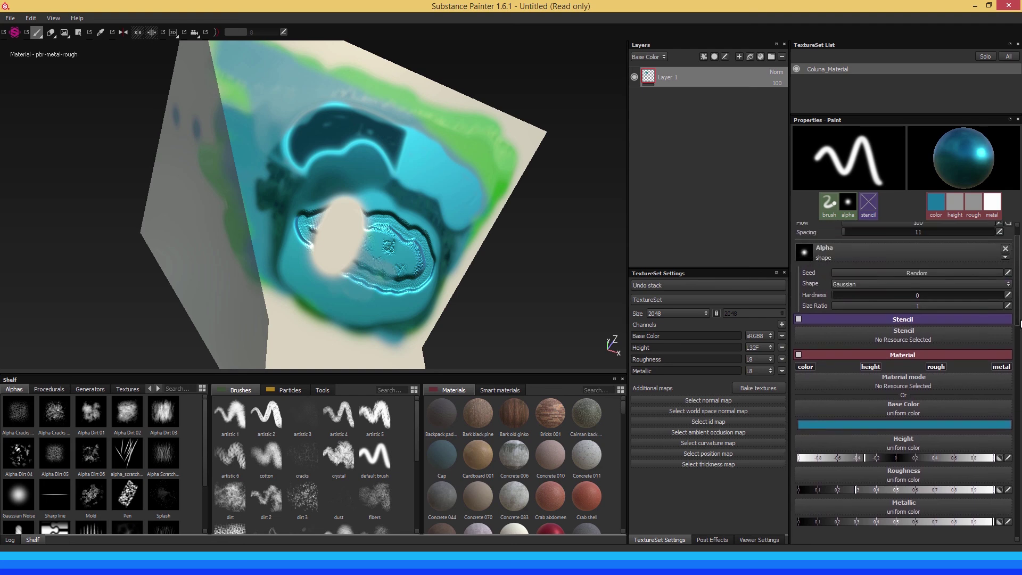
scroll(1021, 323, "up", 2)
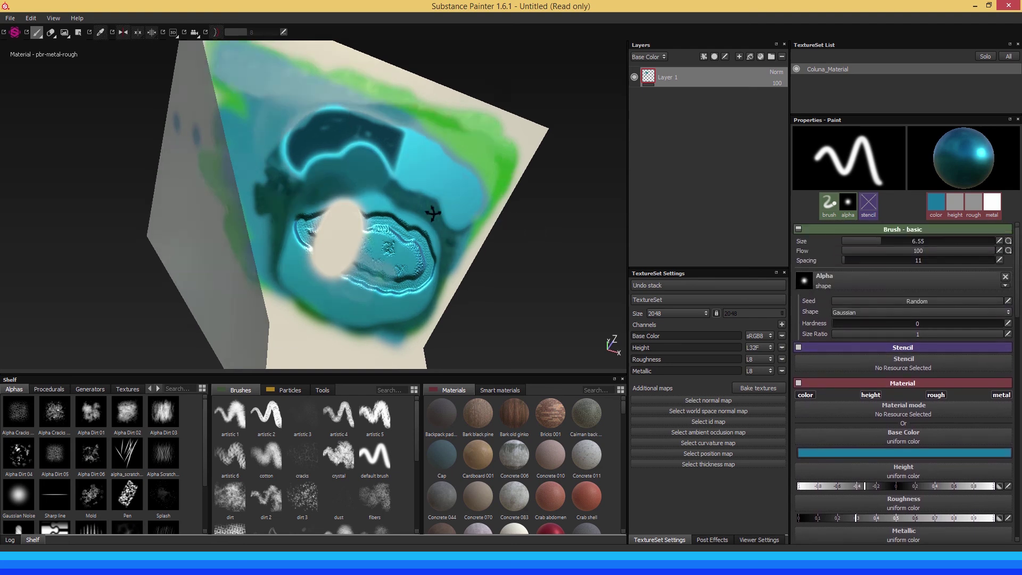
mouse_move(433, 212)
left_mouse_down("alt")
mouse_move(353, 217)
mouse_move(345, 242)
mouse_move(343, 218)
mouse_move(353, 234)
mouse_move(394, 234)
mouse_move(372, 253)
left_mouse_up("alt")
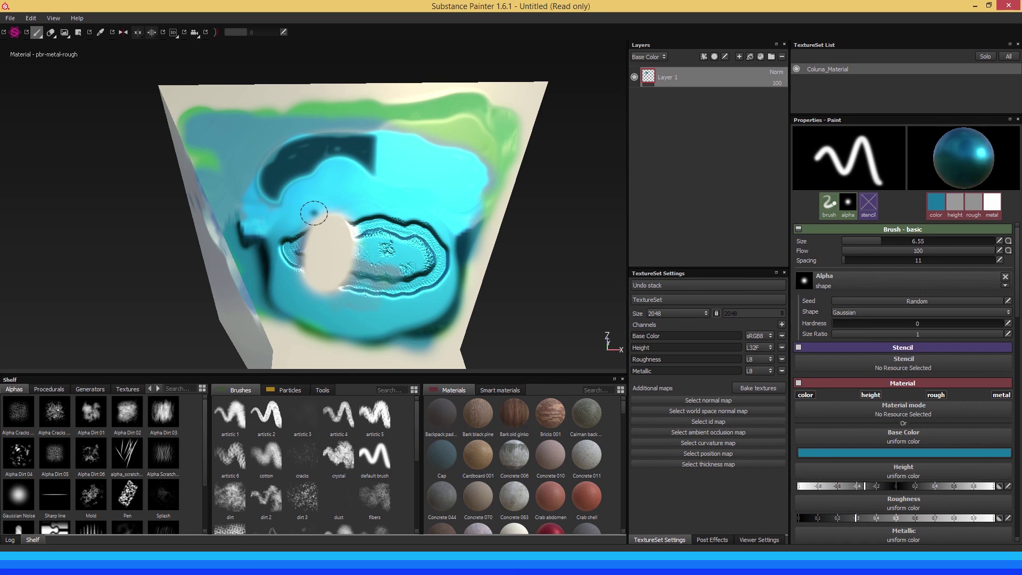
Show the 3D and 2D views side by side, with the painted face of the column framed in both
key("F1")
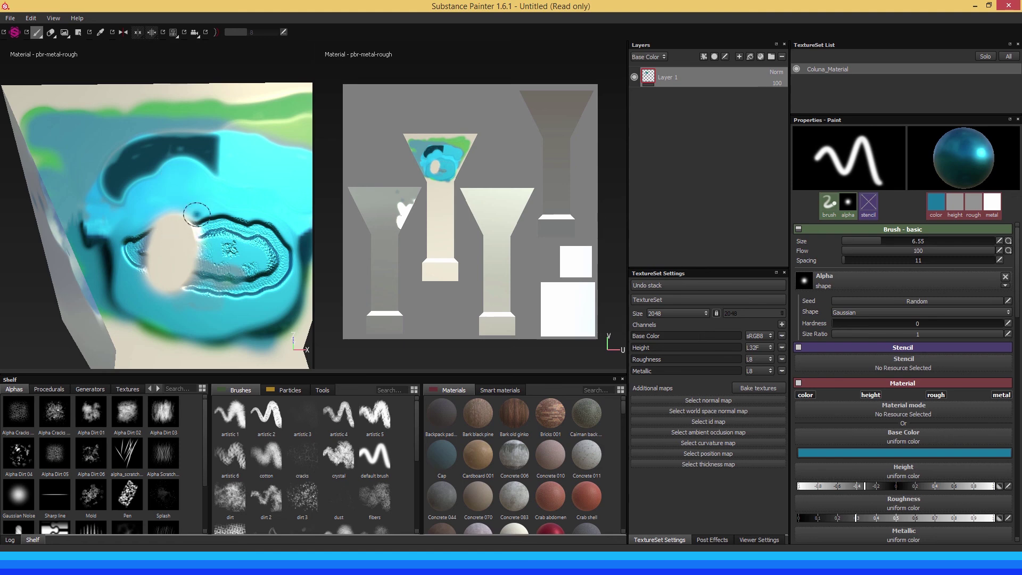
mouse_move(212, 200)
left_mouse_down("alt")
mouse_move(215, 245)
mouse_move(109, 224)
mouse_move(213, 218)
mouse_move(253, 198)
mouse_move(258, 216)
mouse_move(169, 217)
mouse_move(169, 228)
mouse_move(144, 209)
left_mouse_up("alt")
scroll(407, 168, "up", 5)
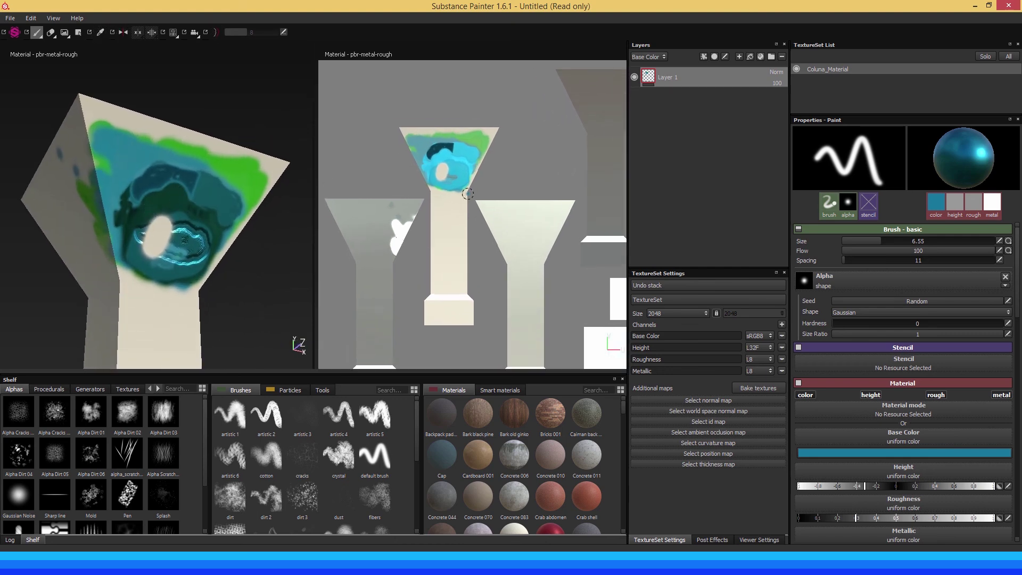
scroll(503, 246, "up", 3)
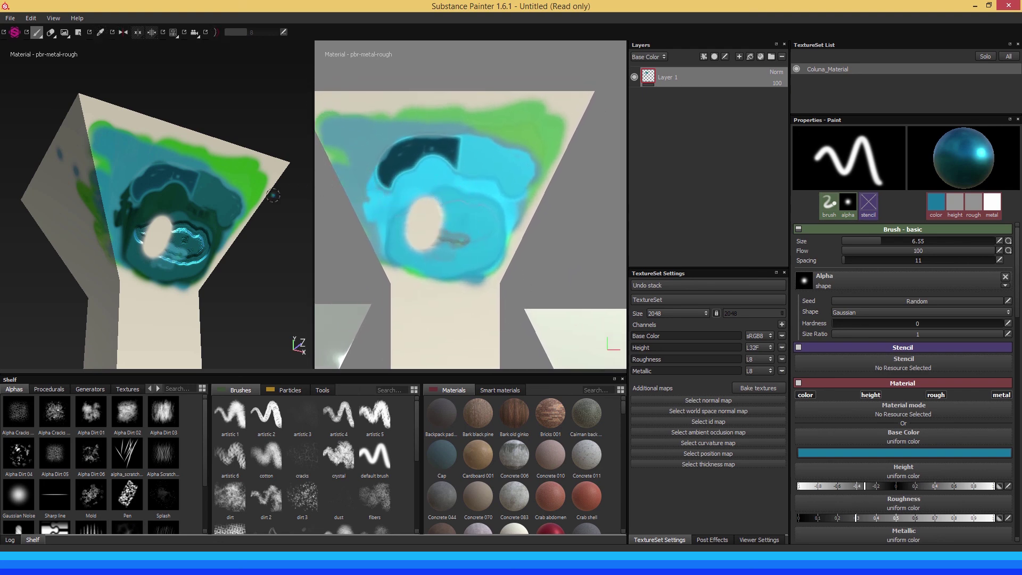
left_click_drag(206, 222, 230, 214, "alt")
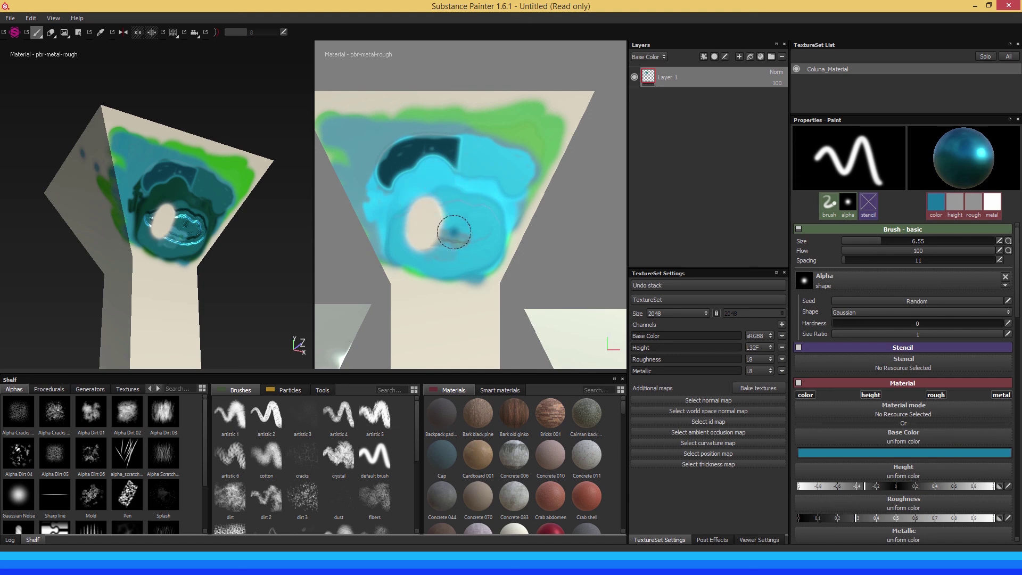
left_click_drag(268, 220, 259, 210, "alt")
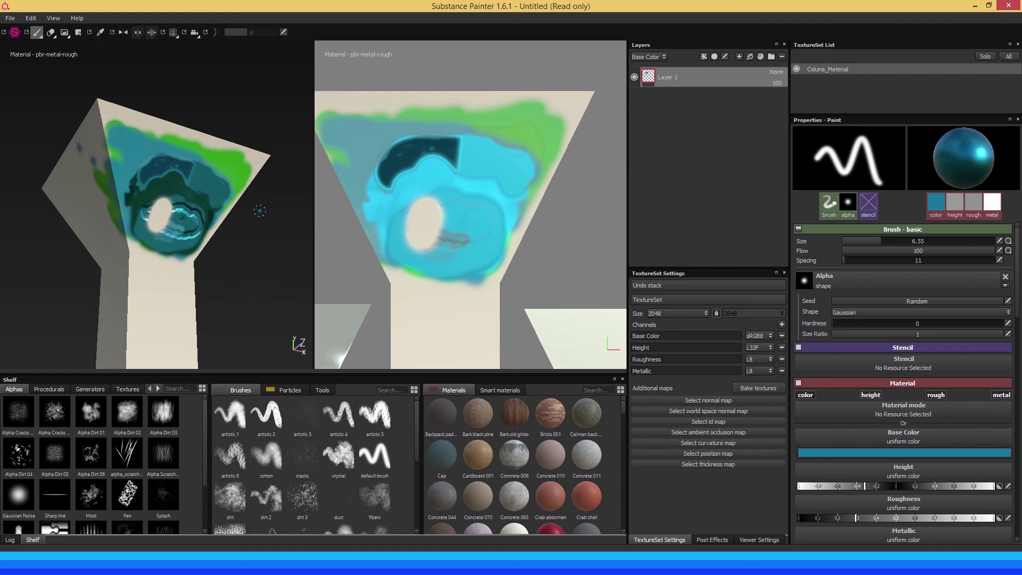
Inspect the painted face's base color, height, roughness and metallic channels one at a time
key("c")
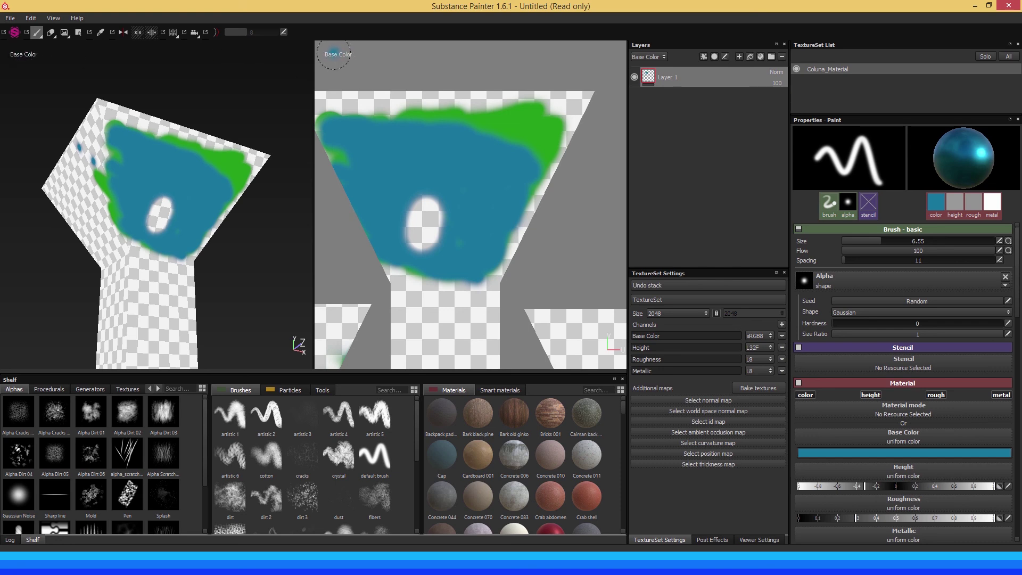
key("c")
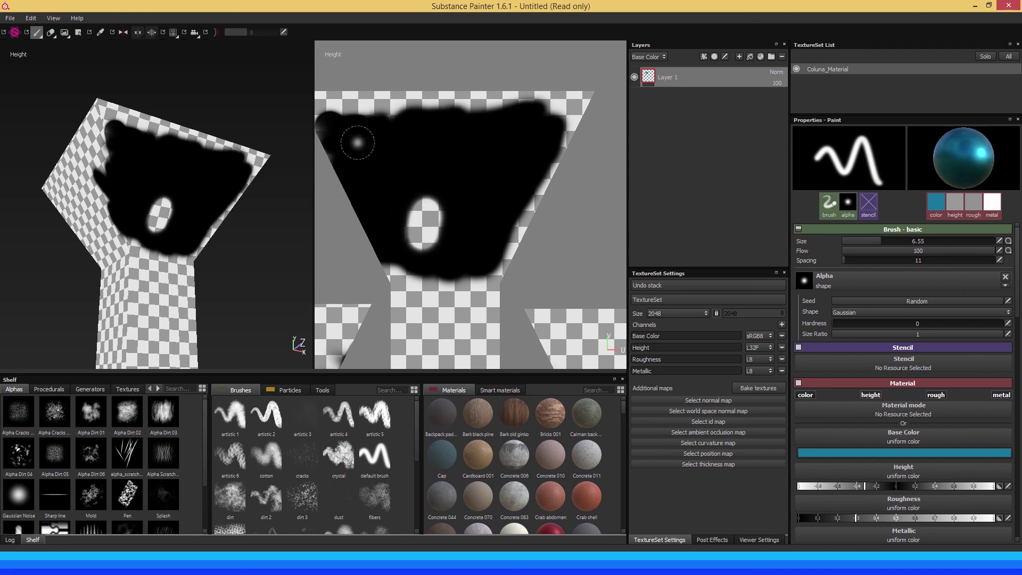
key("c")
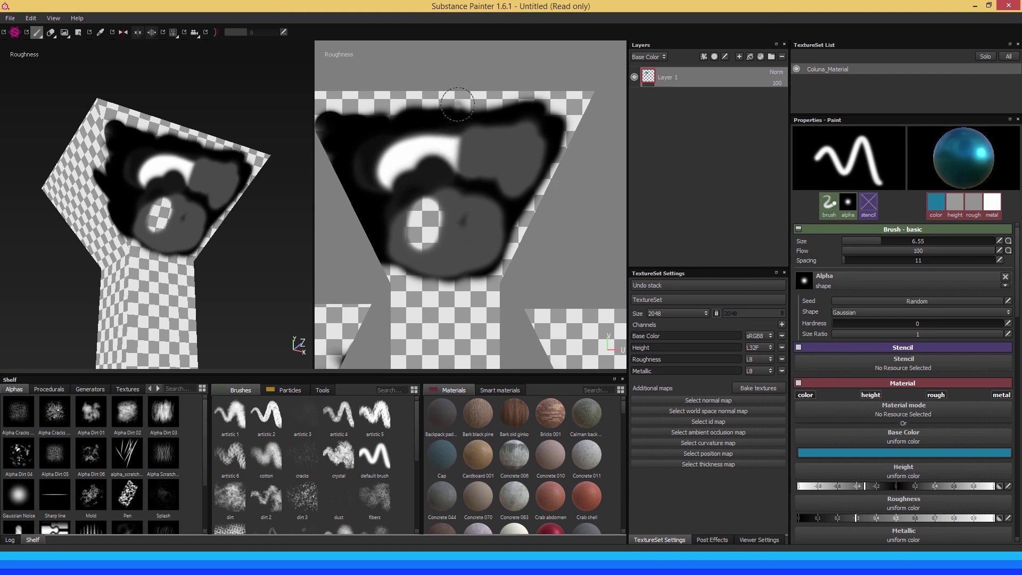
key("c")
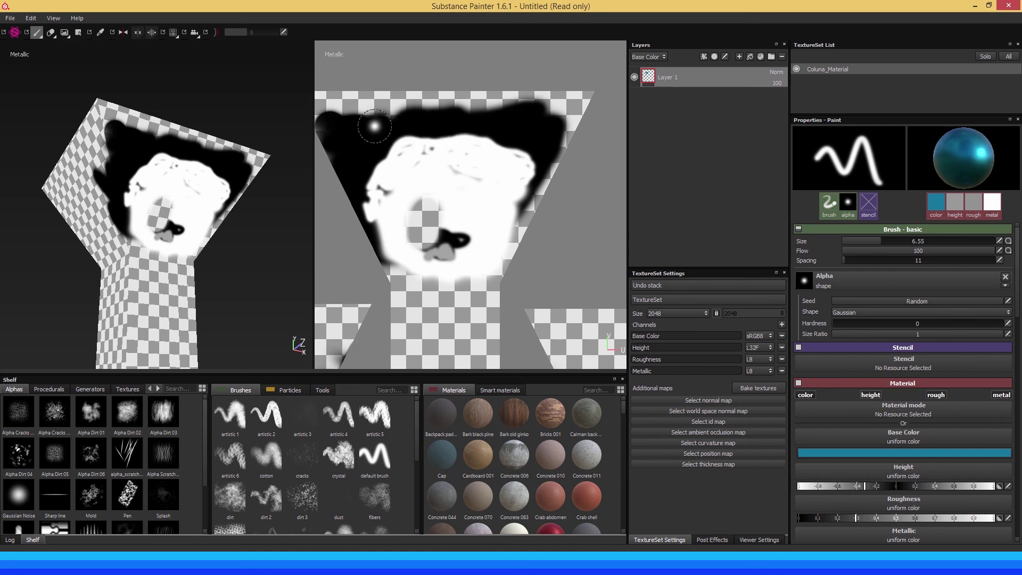
Cycle twice more through the single-channel views to base color, and return to the full material view
key("c")
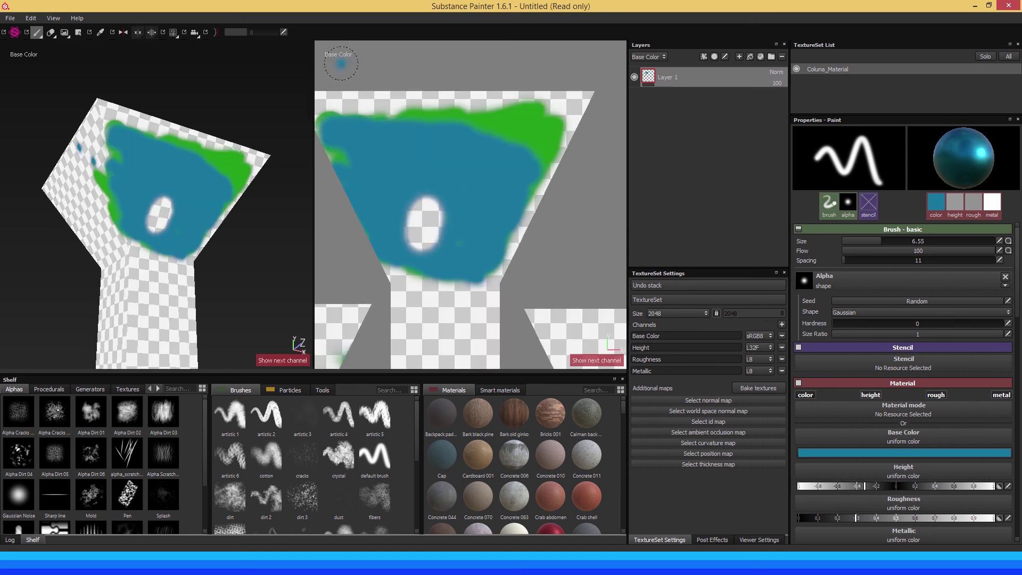
key("c")
key("c")
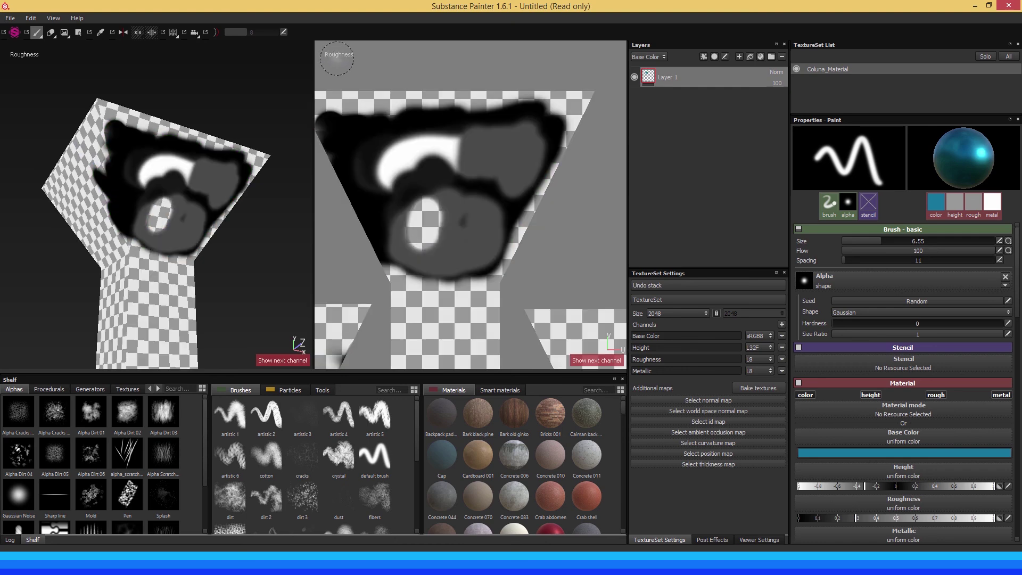
key("c")
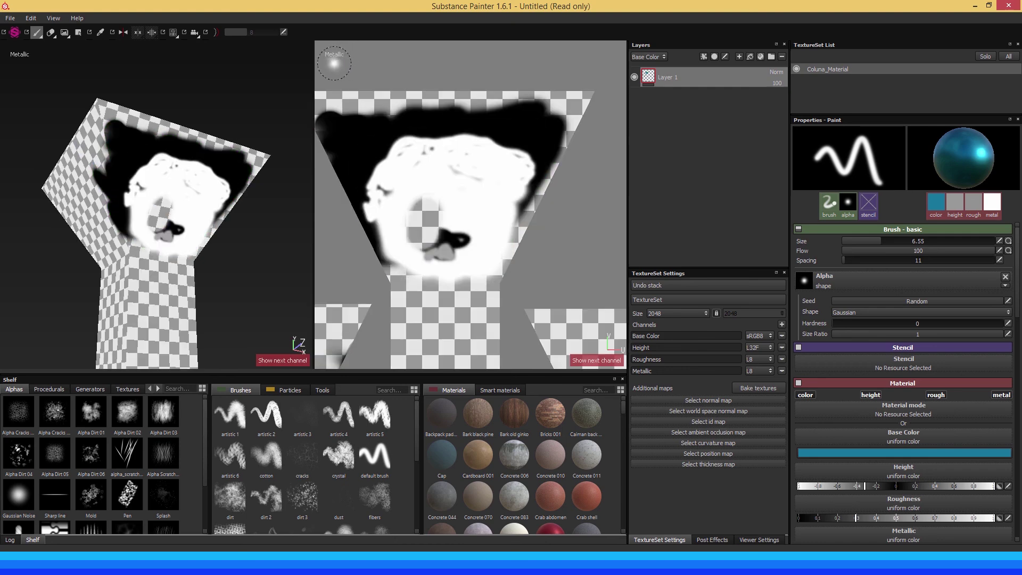
key("c")
key("c")
key("c")
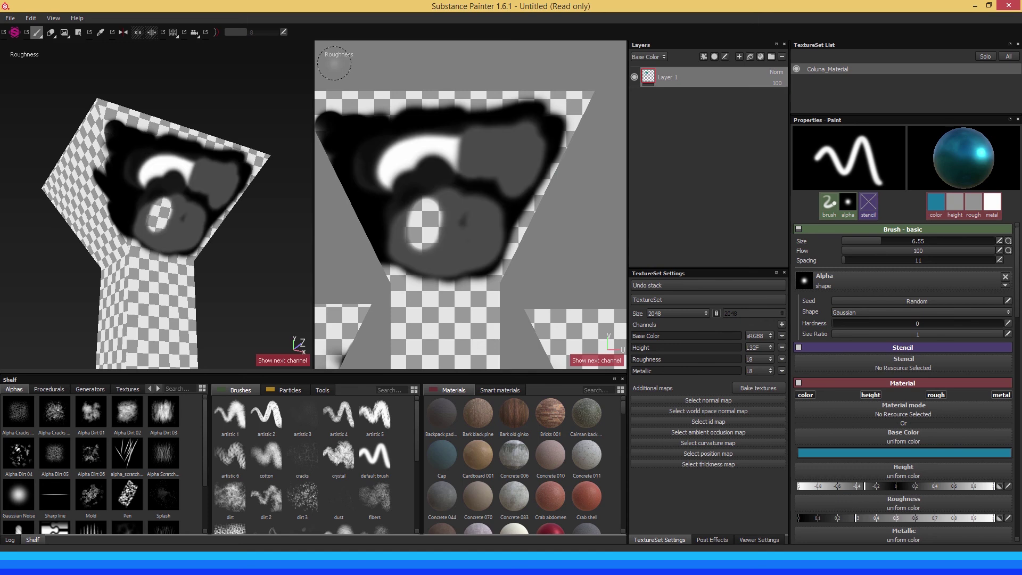
key("c")
key("c")
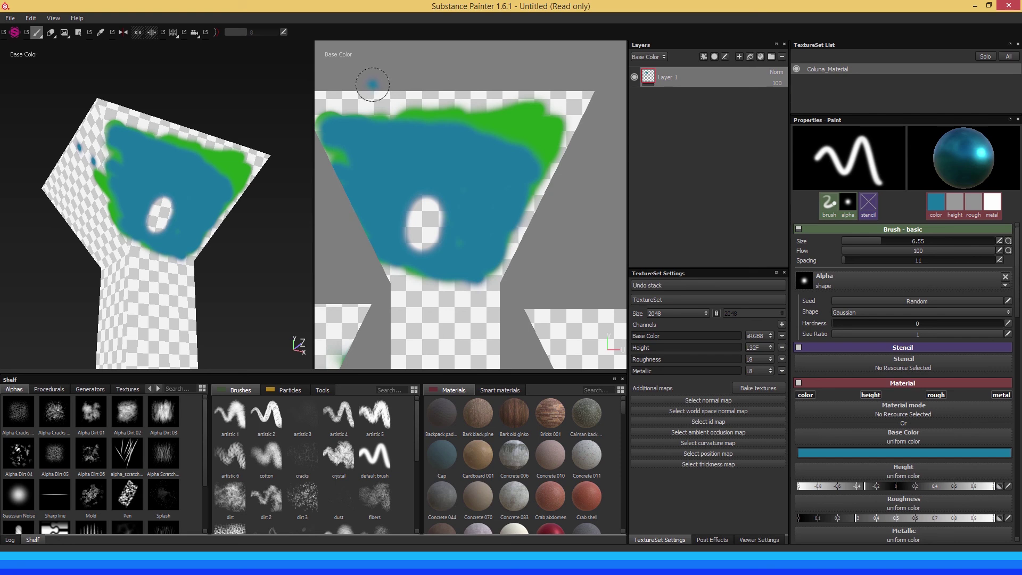
key("m")
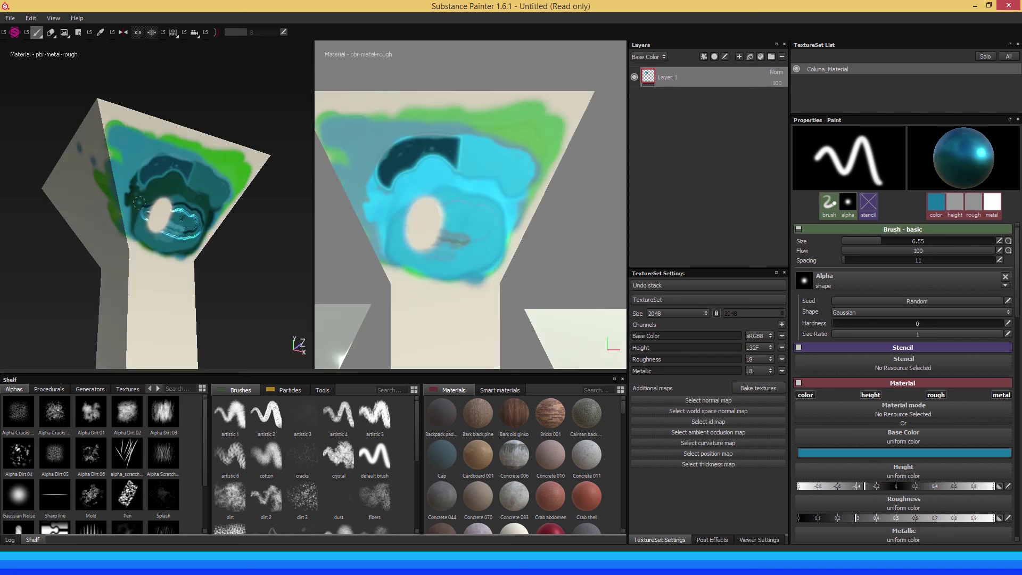
Examine the column from its other side and the whole UV layout in the 2D view
mouse_move(139, 202)
left_mouse_down("alt")
mouse_move(192, 221)
mouse_move(196, 245)
mouse_move(123, 234)
mouse_move(92, 203)
mouse_move(134, 224)
left_mouse_up("alt")
right_click_drag(469, 237, 436, 169, "alt")
mouse_move(436, 168)
middle_mouse_down()
mouse_move(422, 166)
mouse_move(429, 176)
middle_mouse_up()
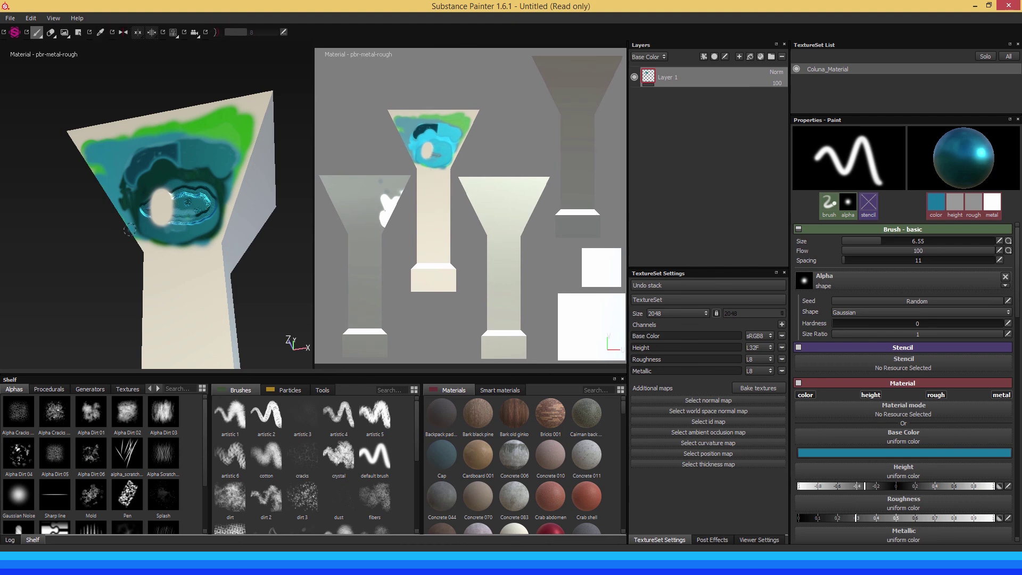
Rotate the environment lighting around the column and examine its painted face and adjoining side
mouse_move(129, 230)
left_mouse_down("alt")
mouse_move(167, 226)
mouse_move(208, 251)
left_mouse_up("alt")
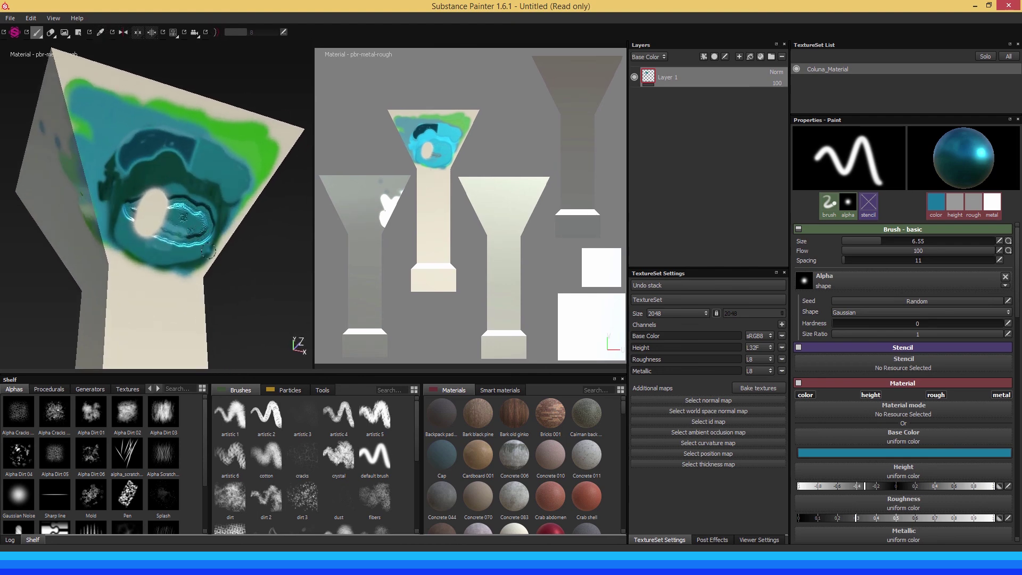
mouse_move(208, 250)
right_mouse_down("shift")
mouse_move(185, 272)
mouse_move(265, 266)
right_mouse_up("shift")
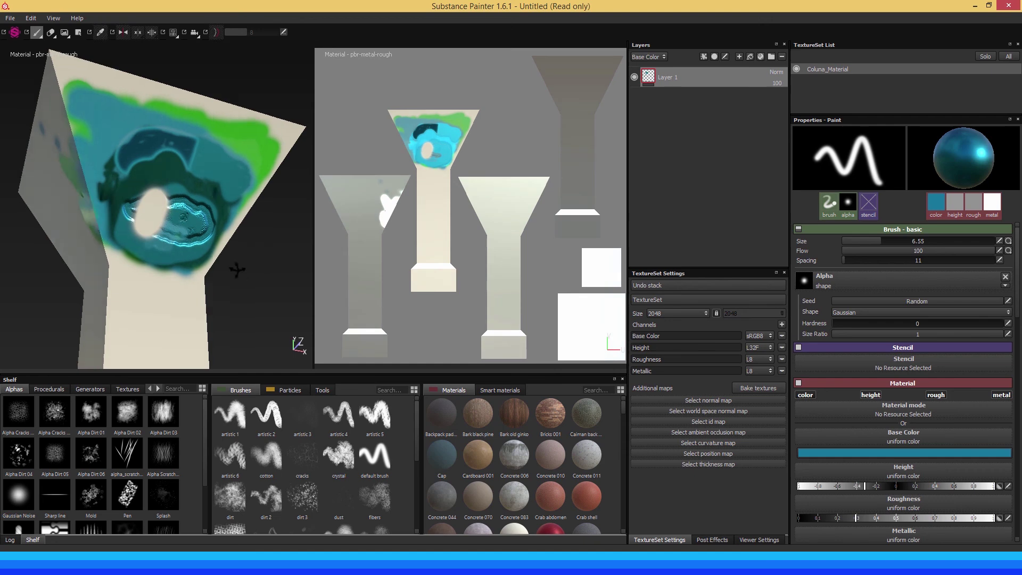
mouse_move(264, 266)
left_mouse_down("alt")
mouse_move(173, 262)
mouse_move(198, 250)
mouse_move(232, 262)
mouse_move(168, 201)
mouse_move(182, 228)
mouse_move(168, 212)
left_mouse_up("alt")
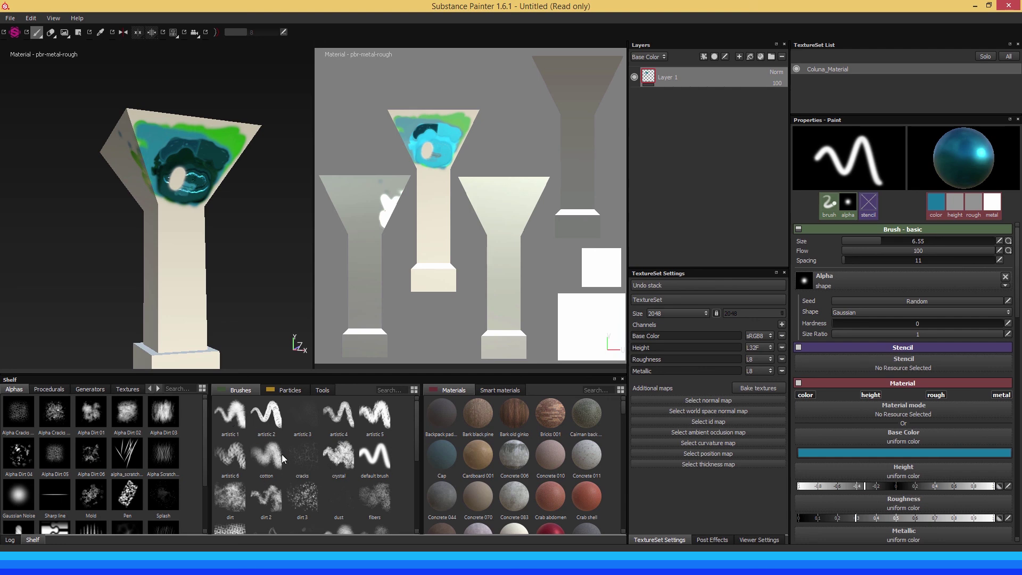
Display the particle brushes in the shelf, and view the smart materials before returning to the regular materials
left_click(290, 392)
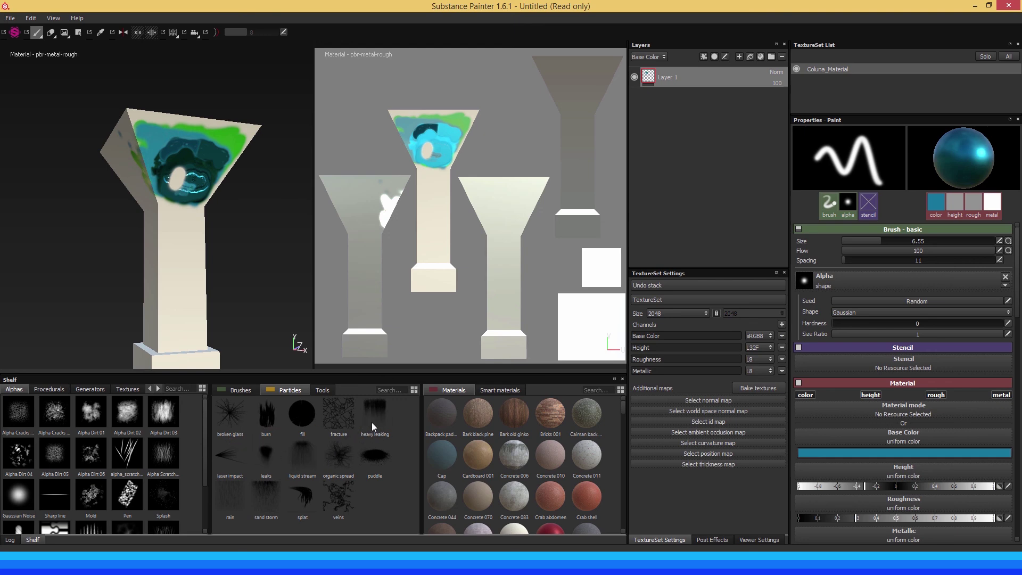
mouse_move(186, 219)
right_mouse_down("alt")
mouse_move(173, 234)
mouse_move(170, 224)
right_mouse_up("alt")
left_click_drag(171, 223, 169, 188, "alt")
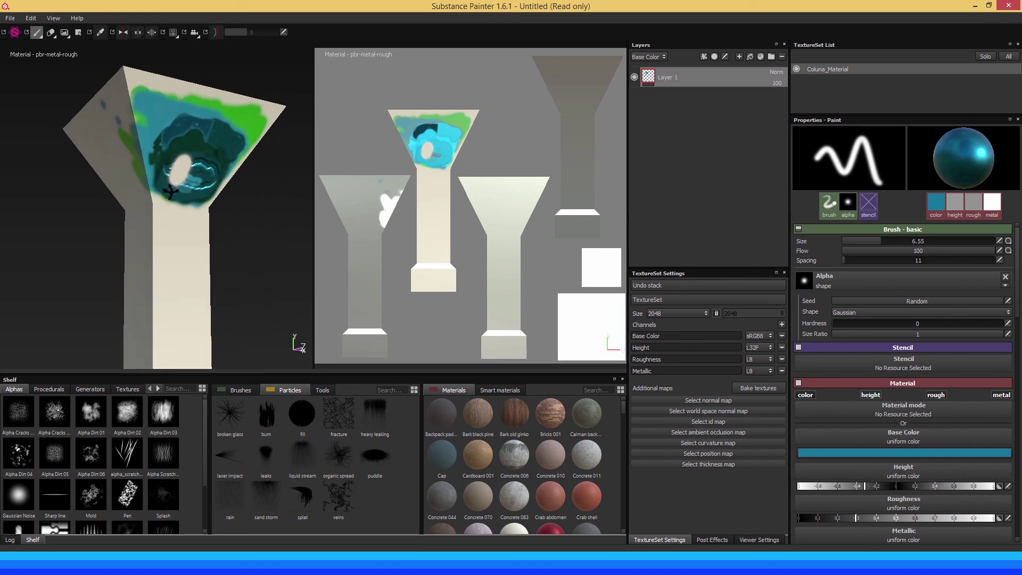
right_click_drag(170, 188, 169, 185, "alt")
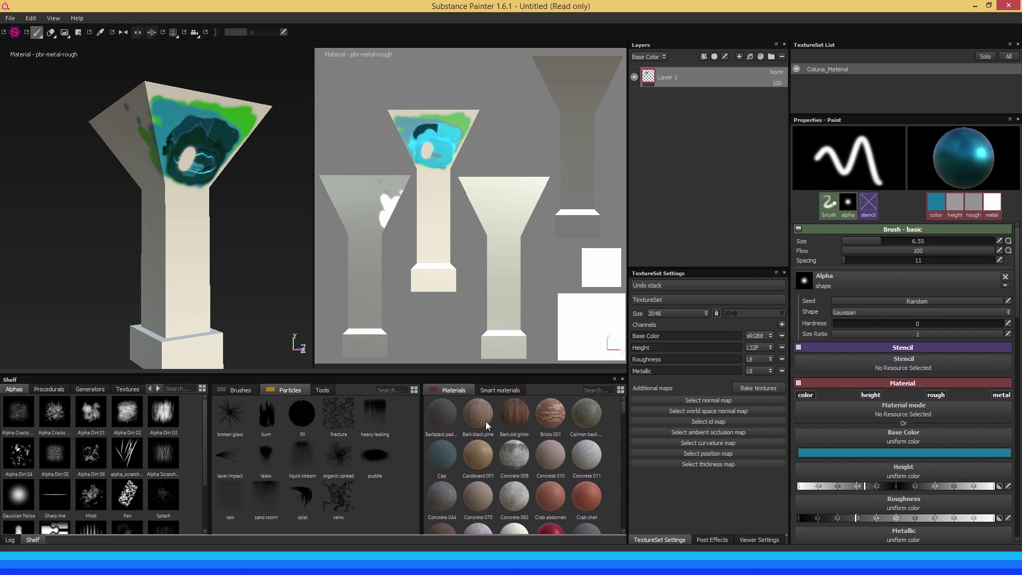
left_click(483, 391)
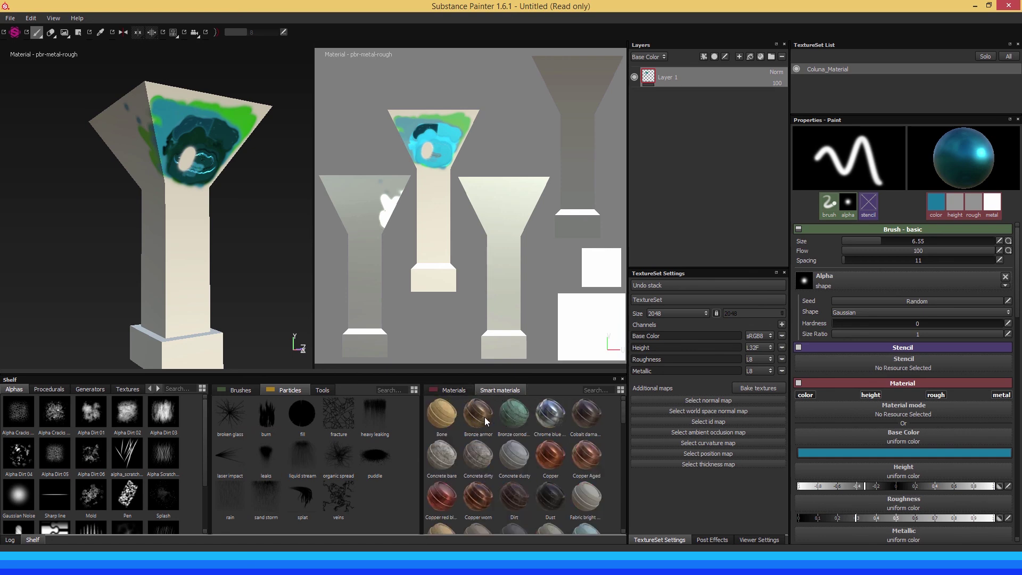
left_click(454, 390)
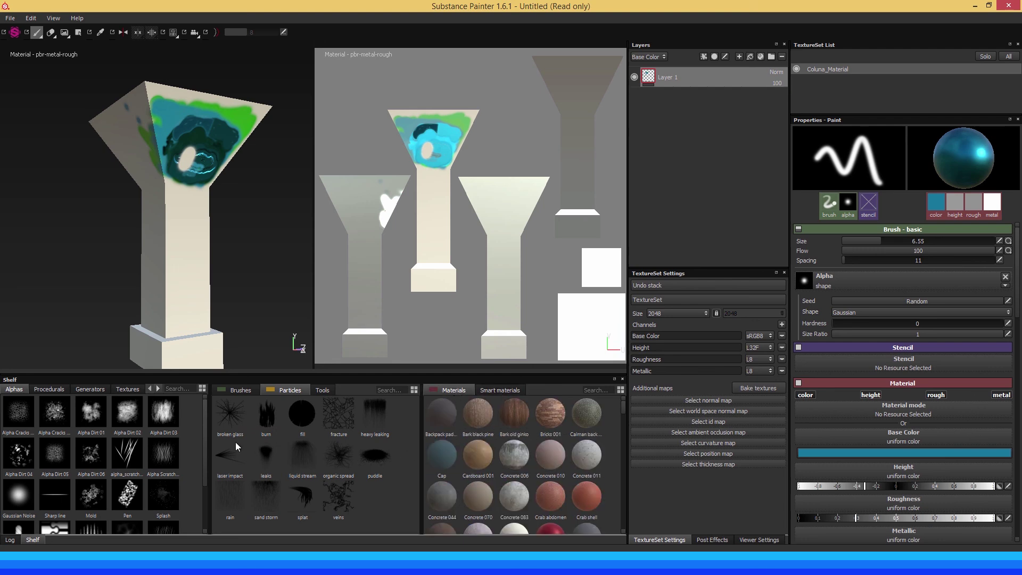
Look through the shelf's alphas, procedurals and textures, and return to the alphas
scroll(205, 474, "down", 2)
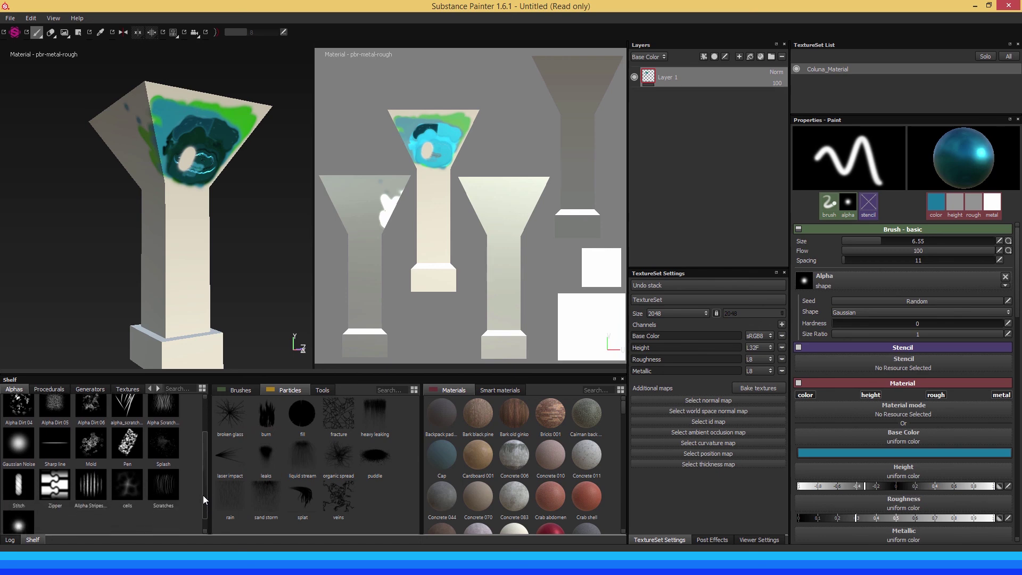
left_click(49, 389)
left_click(84, 392)
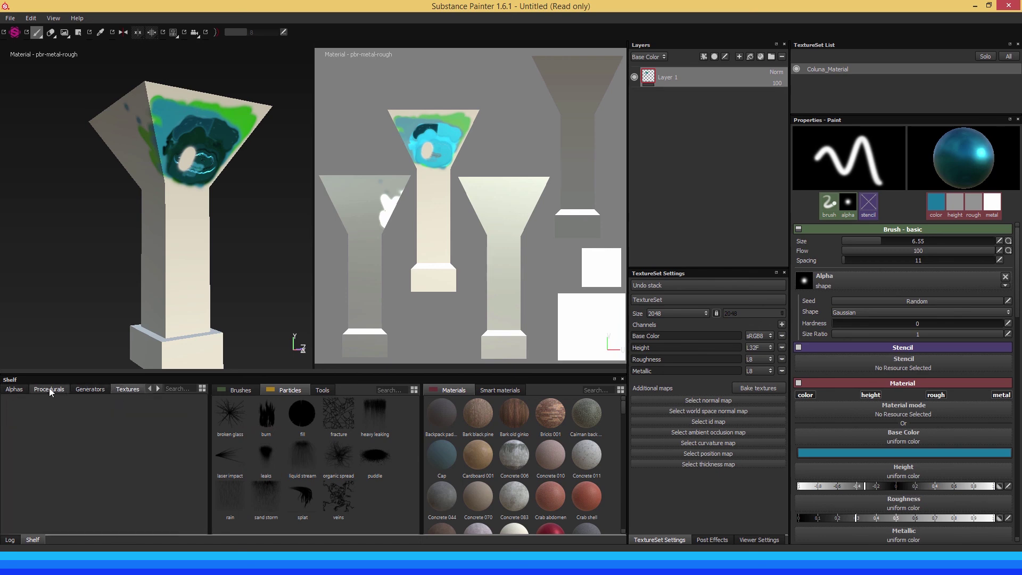
left_click(19, 391)
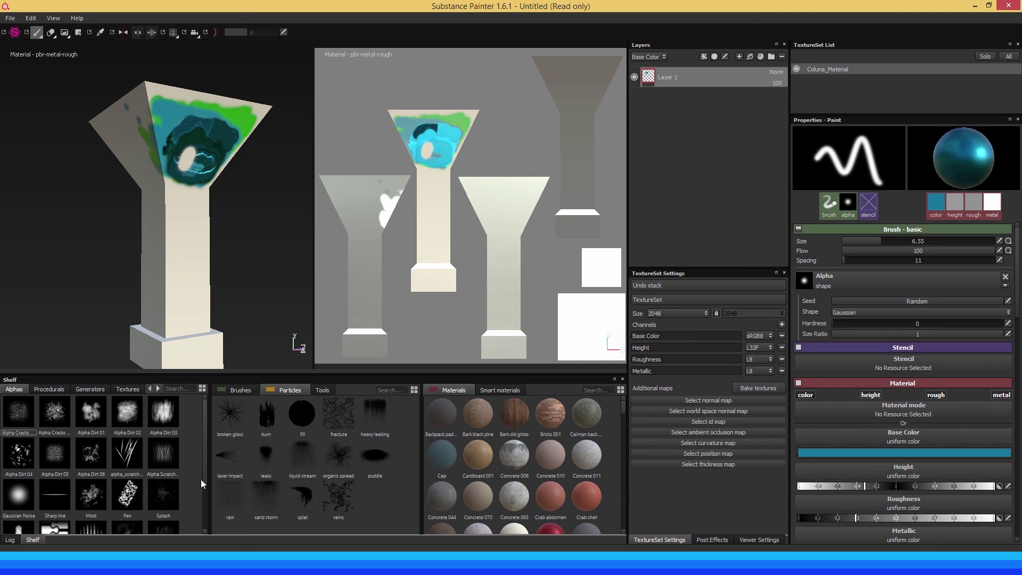